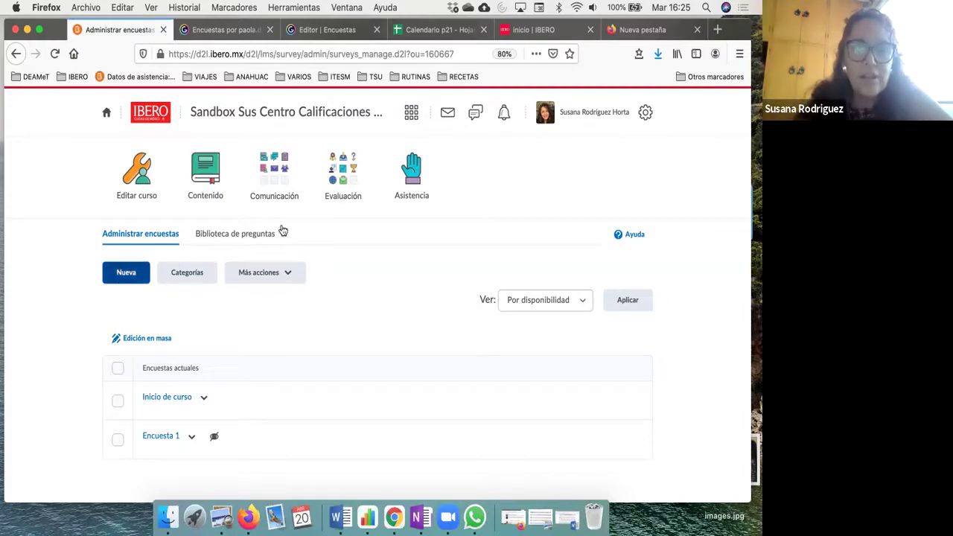
# Step: Create a new survey in the course and name it "Encuesta 20 mar"
pyautogui.click(135, 278)
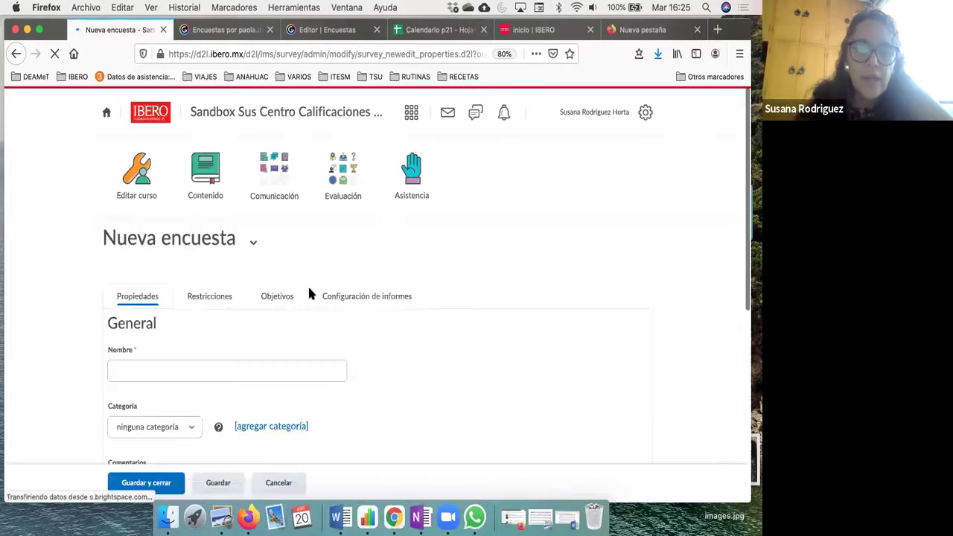
pyautogui.scroll(-2, 308, 293)
pyautogui.click(302, 304)
pyautogui.write('Enc')
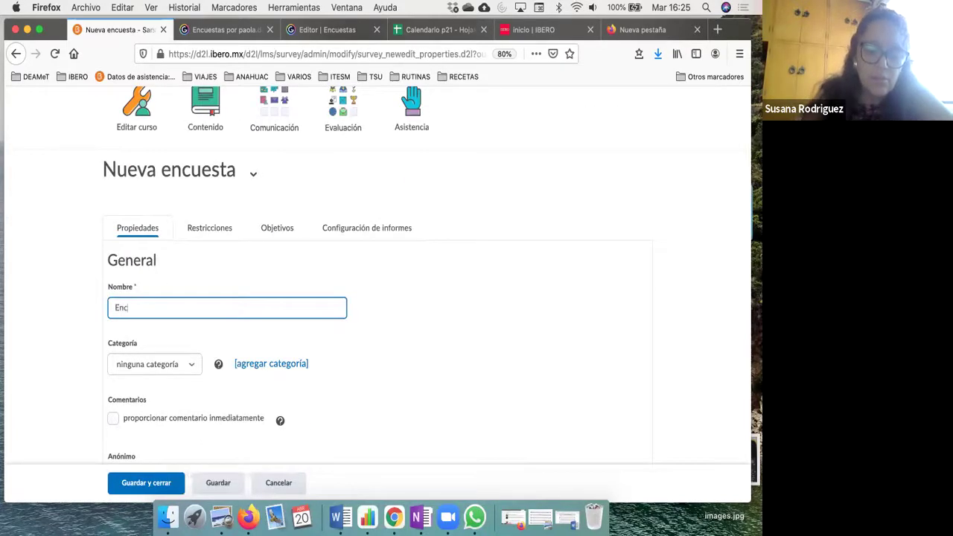
pyautogui.write('uesta 20 mar')
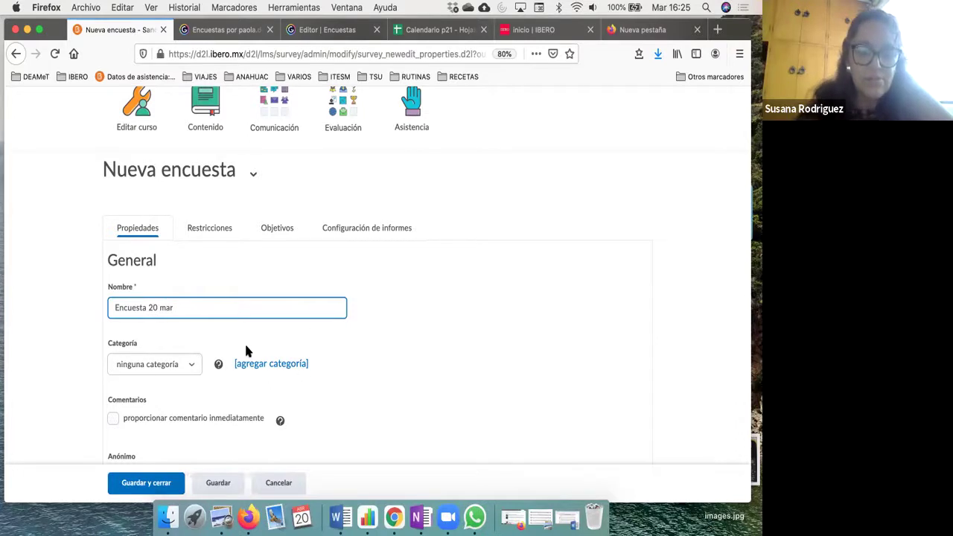
# Step: Add a new category named "Encuesta Emocional" and assign it to the survey
pyautogui.scroll(-1, 244, 346)
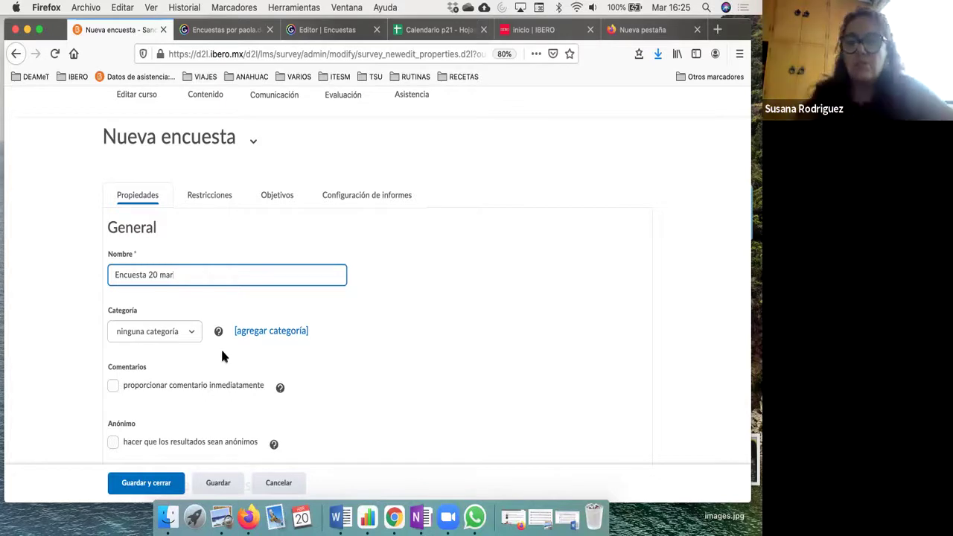
pyautogui.click(274, 331)
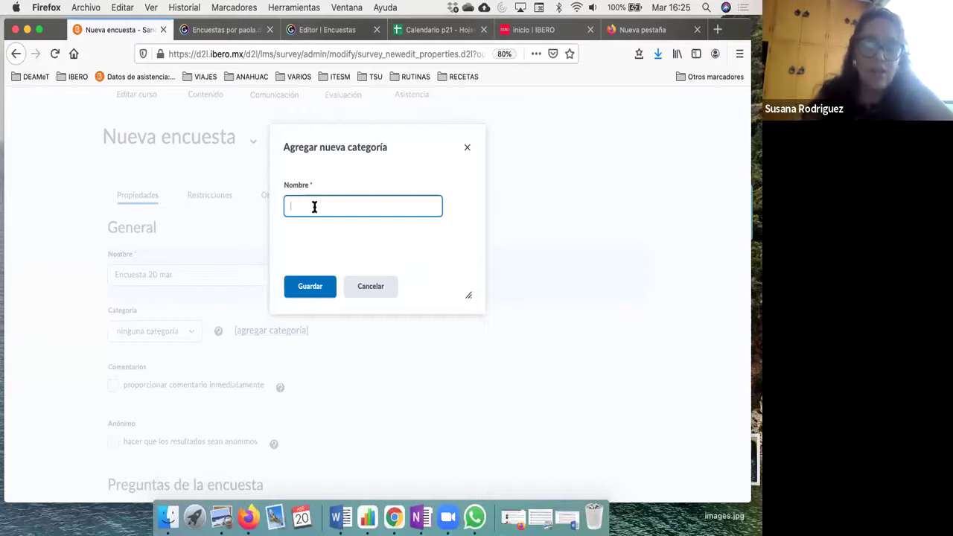
pyautogui.write('Encuesta')
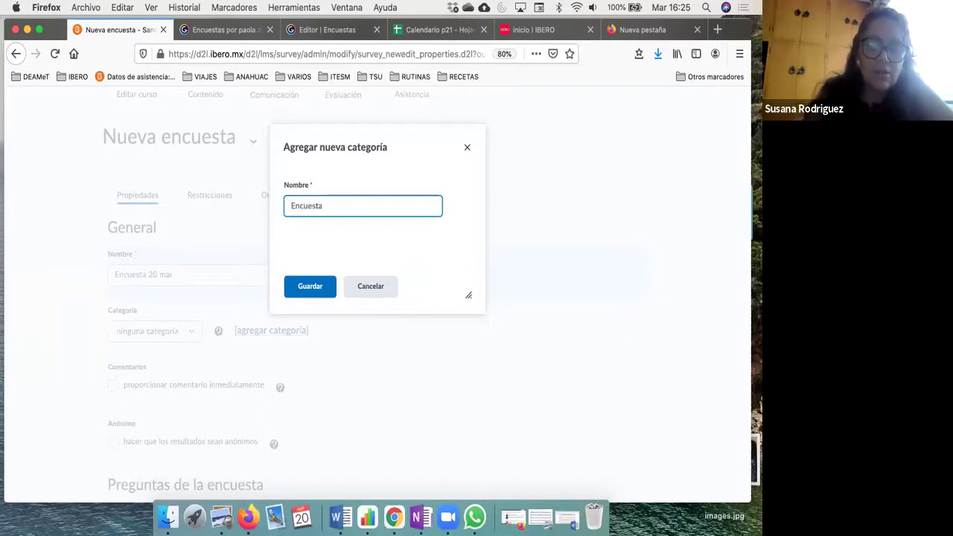
pyautogui.write(' Emocional')
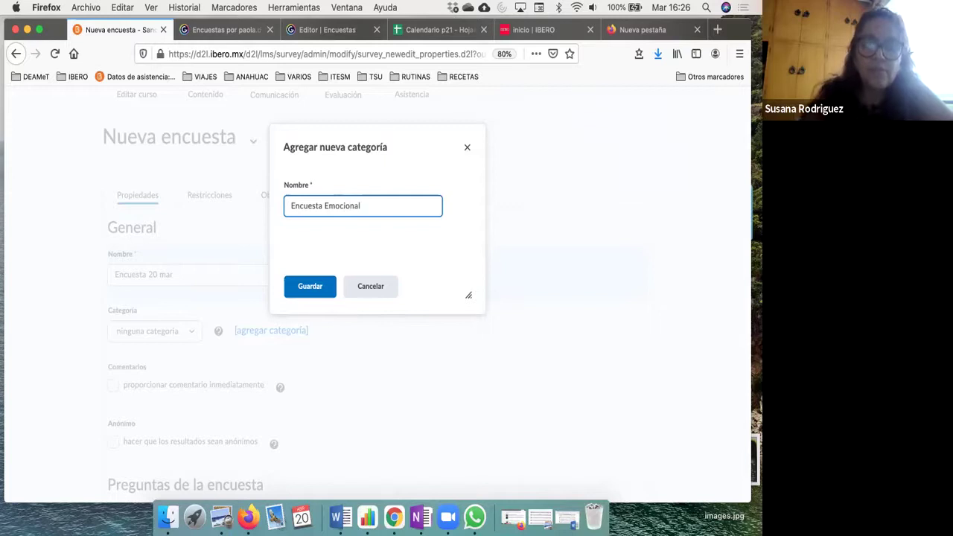
pyautogui.click(311, 289)
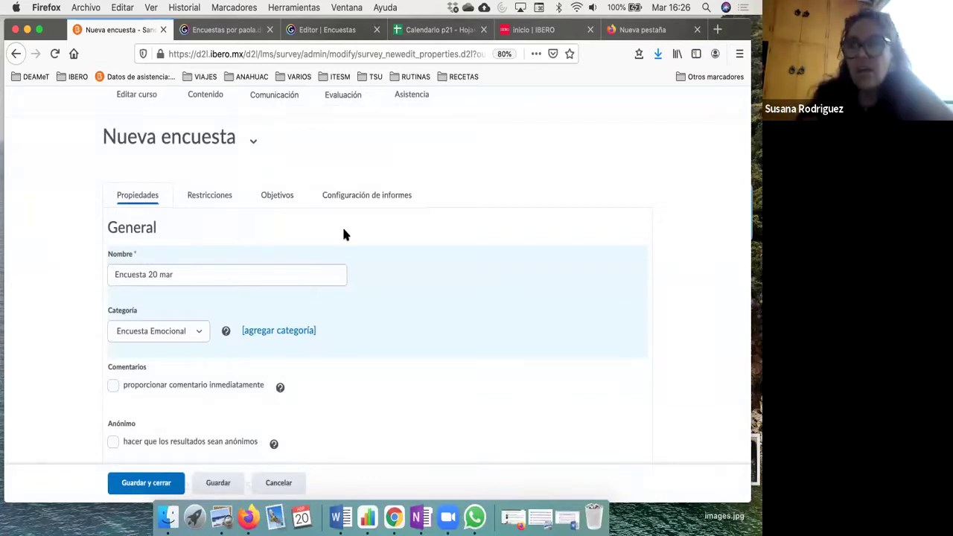
# Step: Read the help information for the survey's immediate feedback (Comentarios) and anonymous results (Anónimo) options
pyautogui.scroll(-1, 344, 235)
pyautogui.scroll(-2, 343, 234)
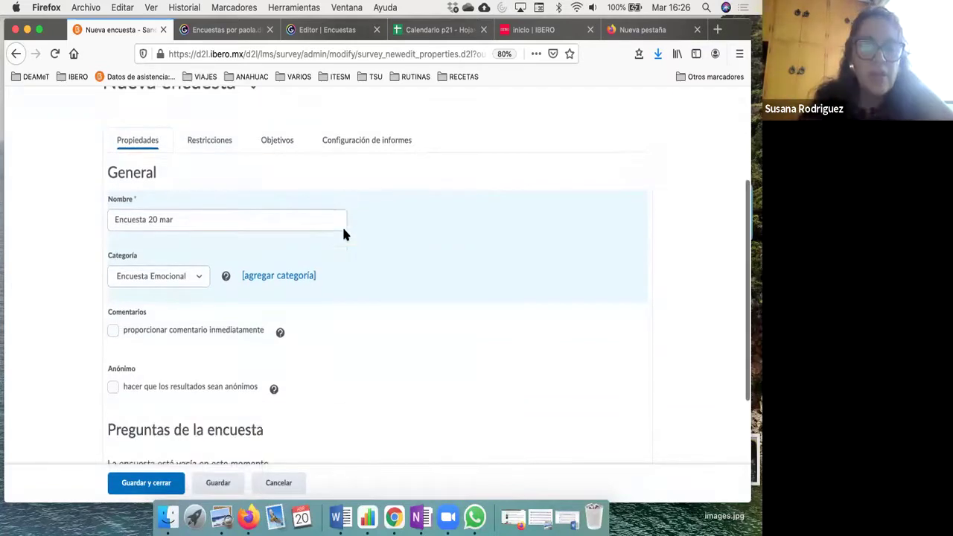
pyautogui.click(280, 333)
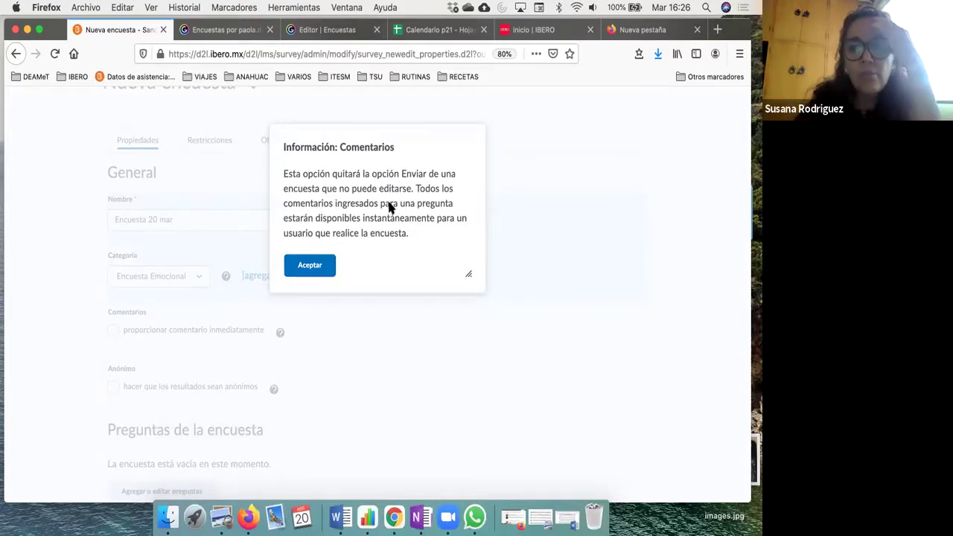
pyautogui.click(319, 265)
pyautogui.scroll(-2, 274, 343)
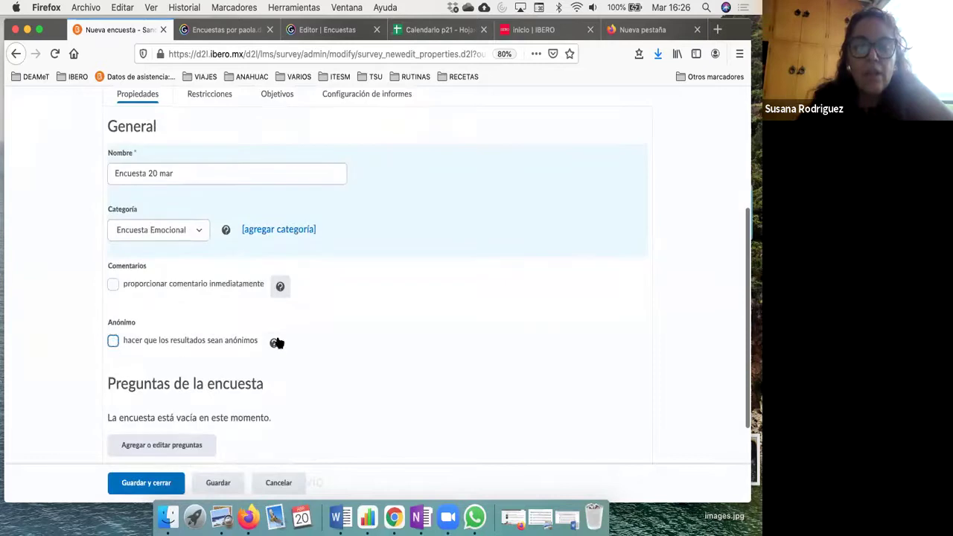
pyautogui.click(273, 342)
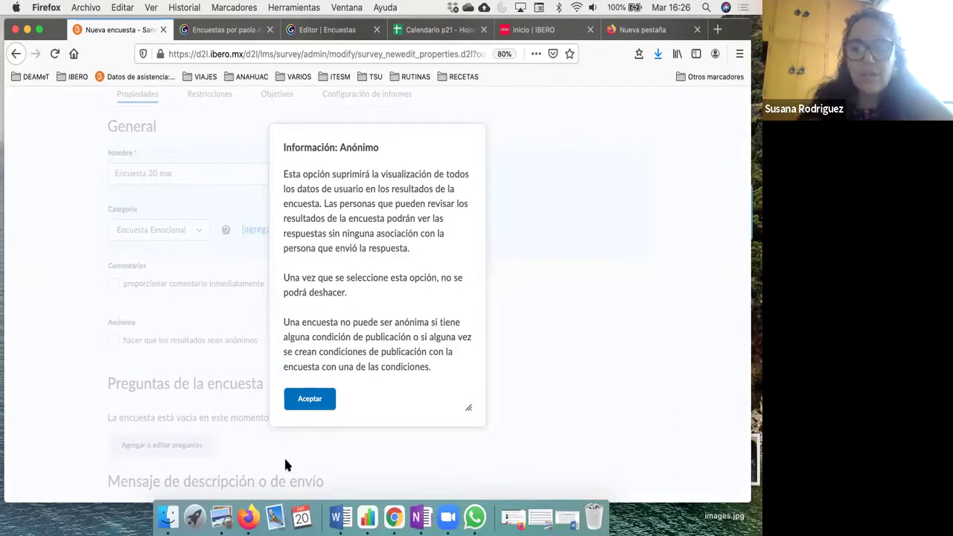
pyautogui.click(309, 400)
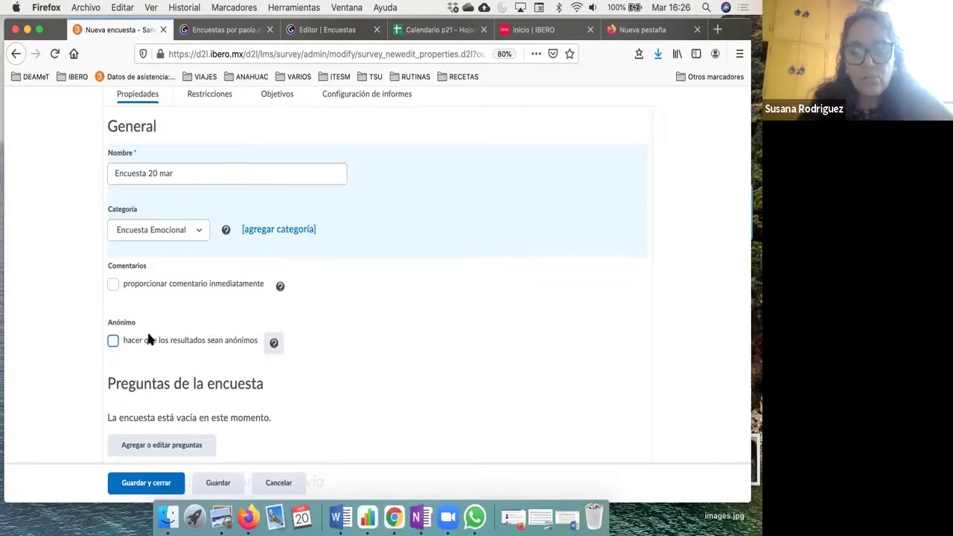
# Step: Try to make the survey results anonymous before editing its questions, and decline the confirmation
pyautogui.click(112, 341)
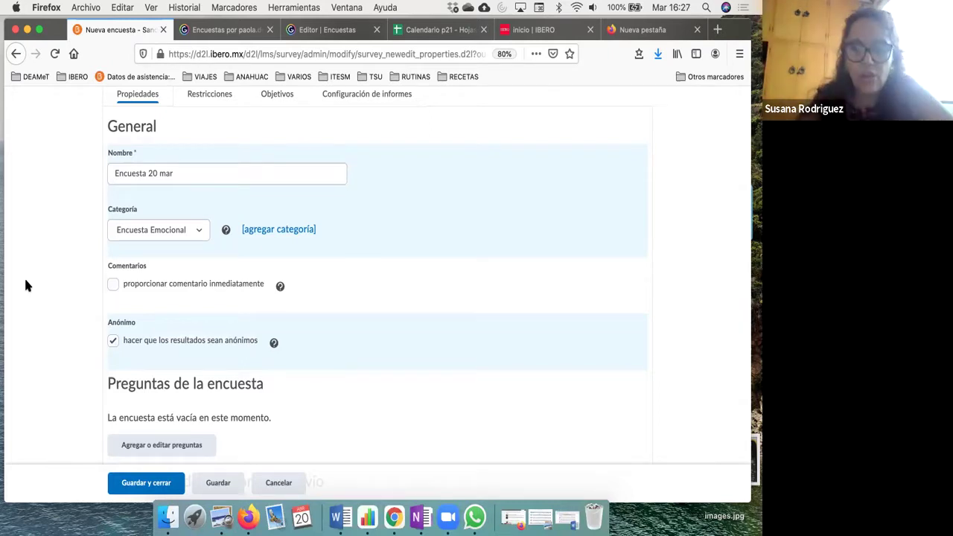
pyautogui.scroll(-1, 104, 253)
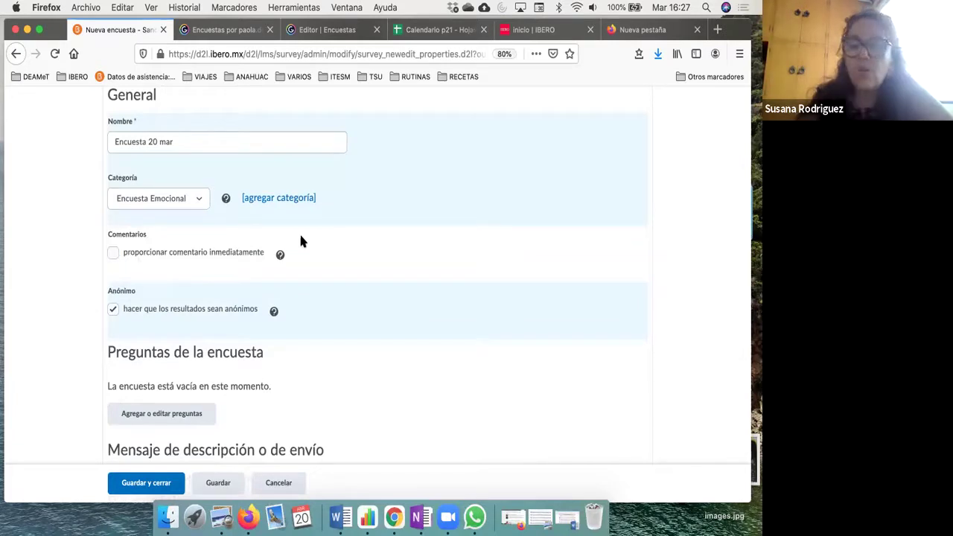
pyautogui.scroll(-3, 374, 229)
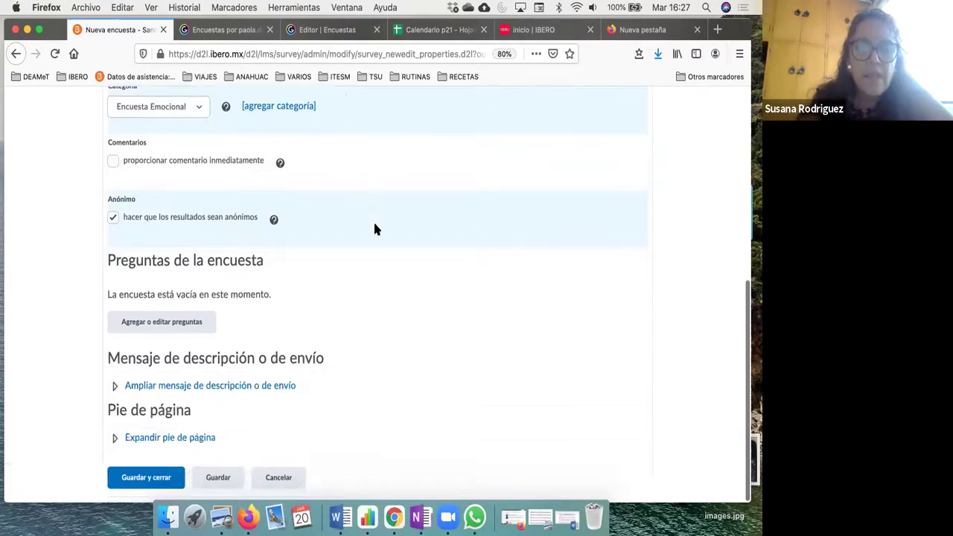
pyautogui.click(190, 322)
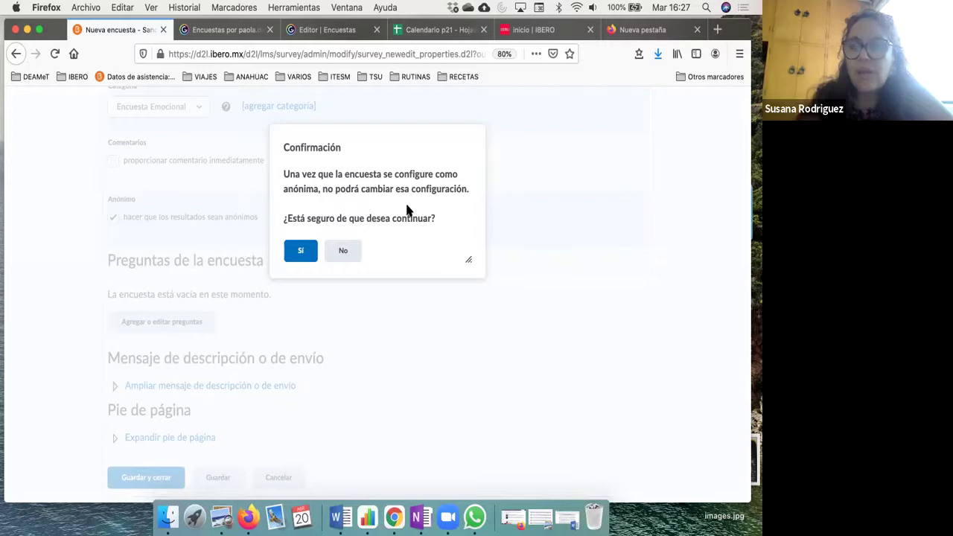
pyautogui.click(341, 252)
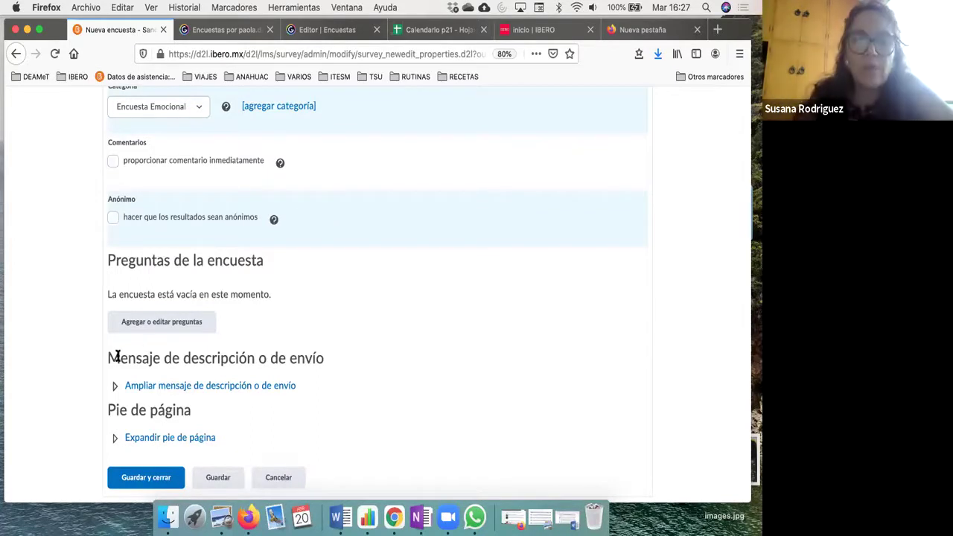
# Step: Open the survey's question editor and review the question types that can be created and the import options
pyautogui.click(151, 326)
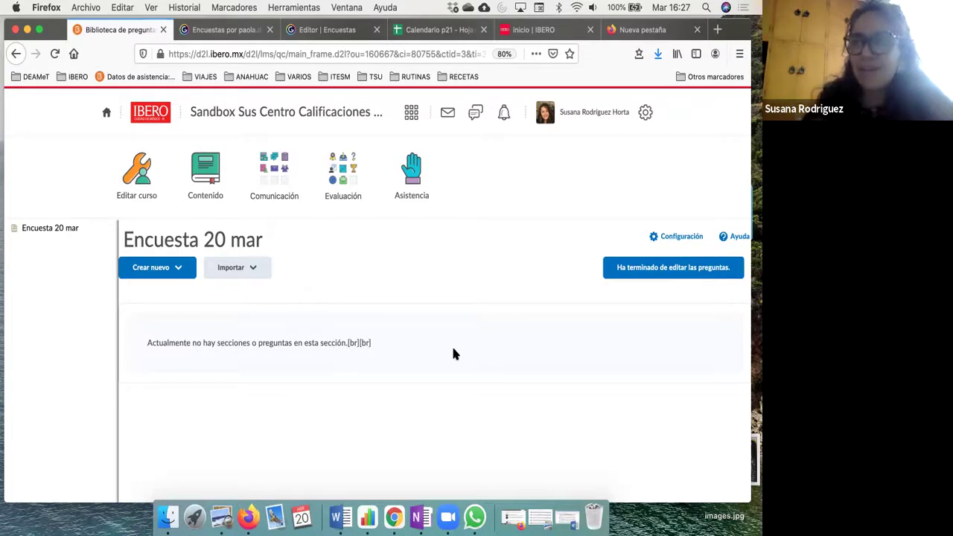
pyautogui.click(168, 273)
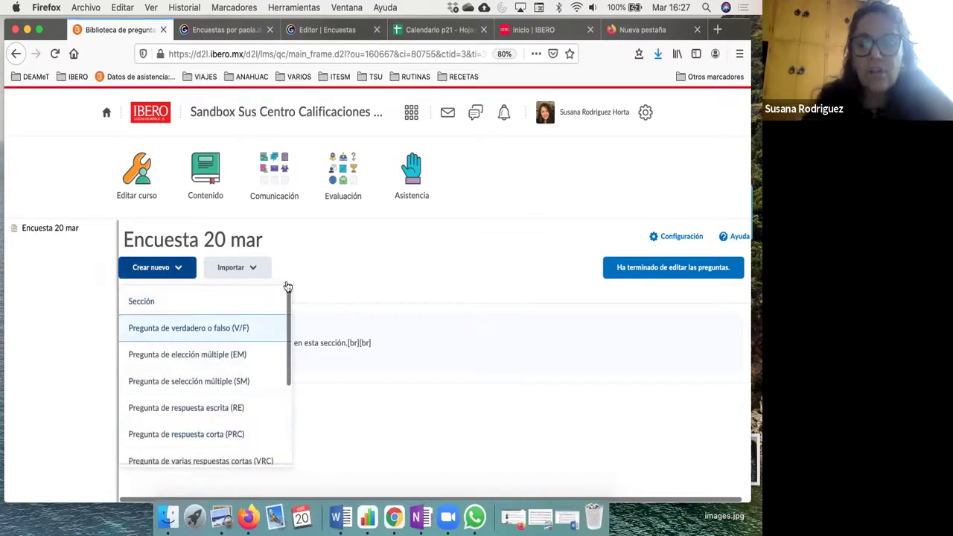
pyautogui.click(369, 226)
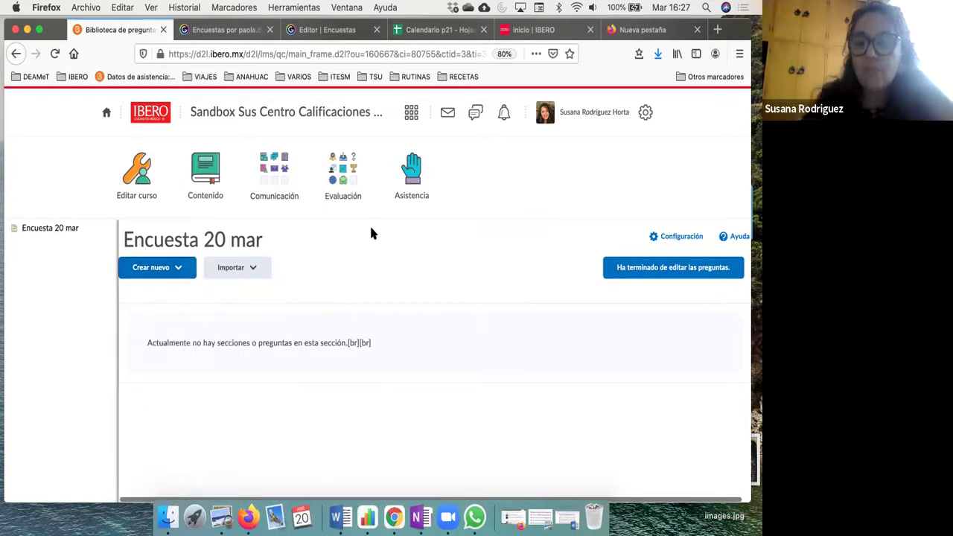
pyautogui.click(175, 270)
pyautogui.click(404, 253)
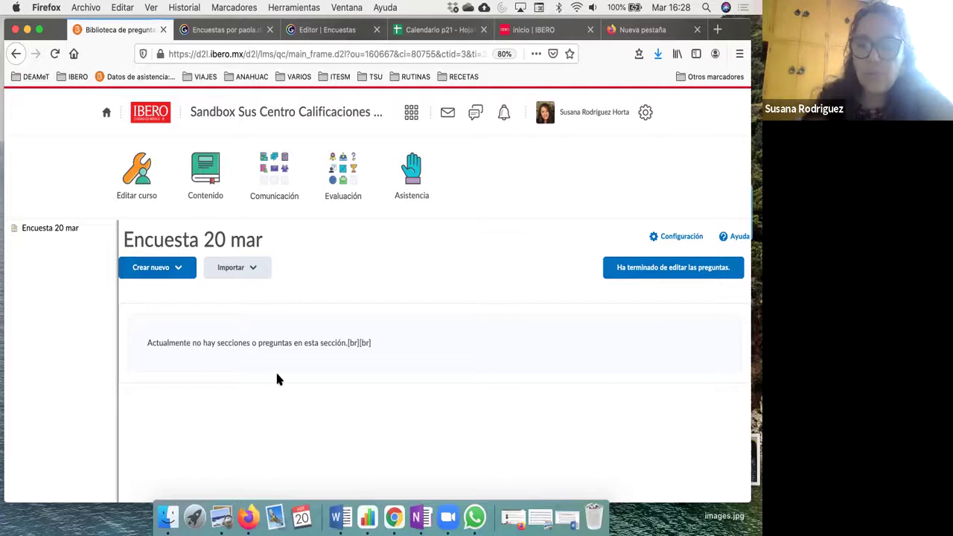
pyautogui.click(250, 270)
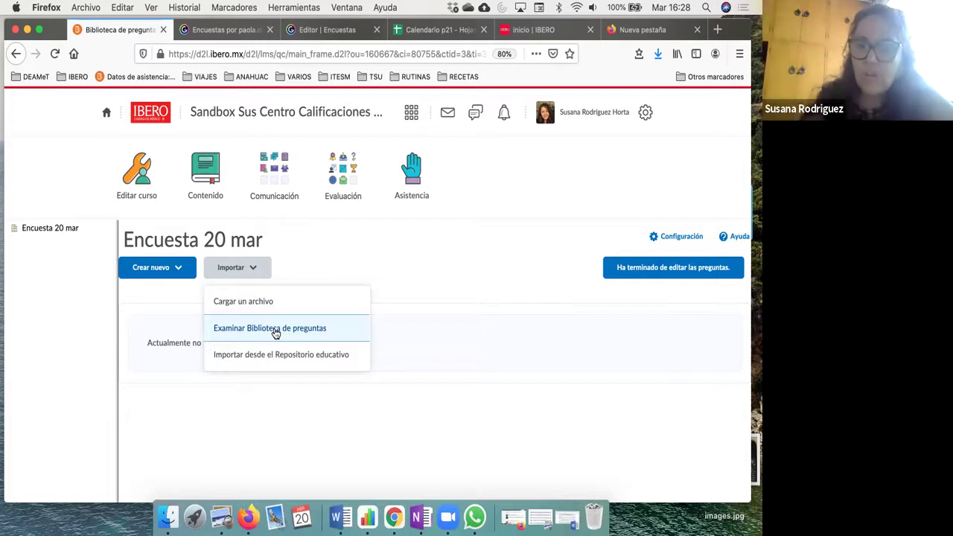
pyautogui.click(319, 245)
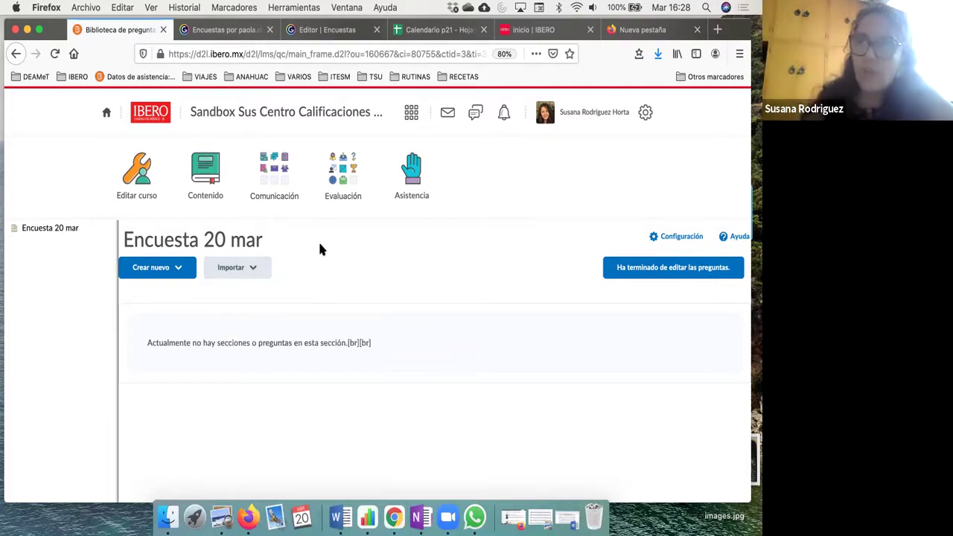
pyautogui.click(252, 269)
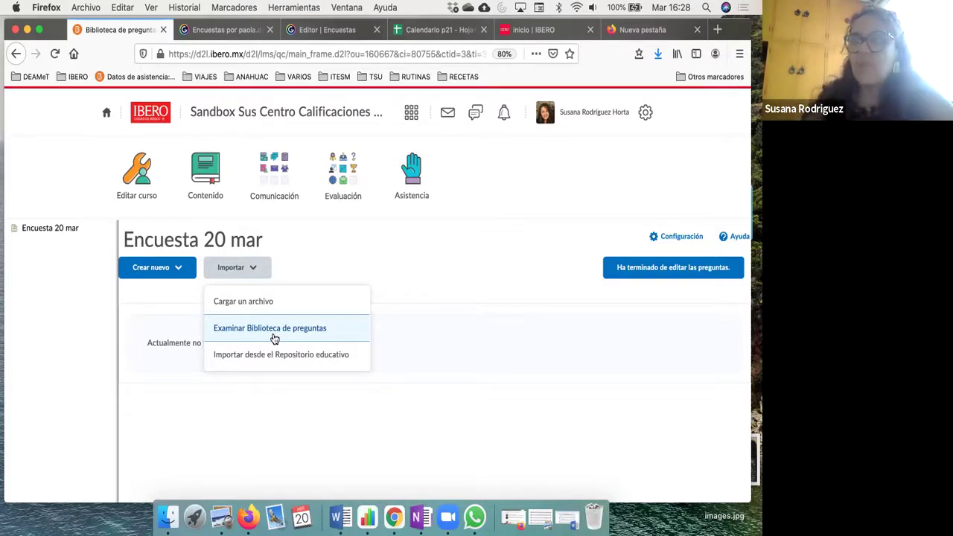
pyautogui.click(313, 268)
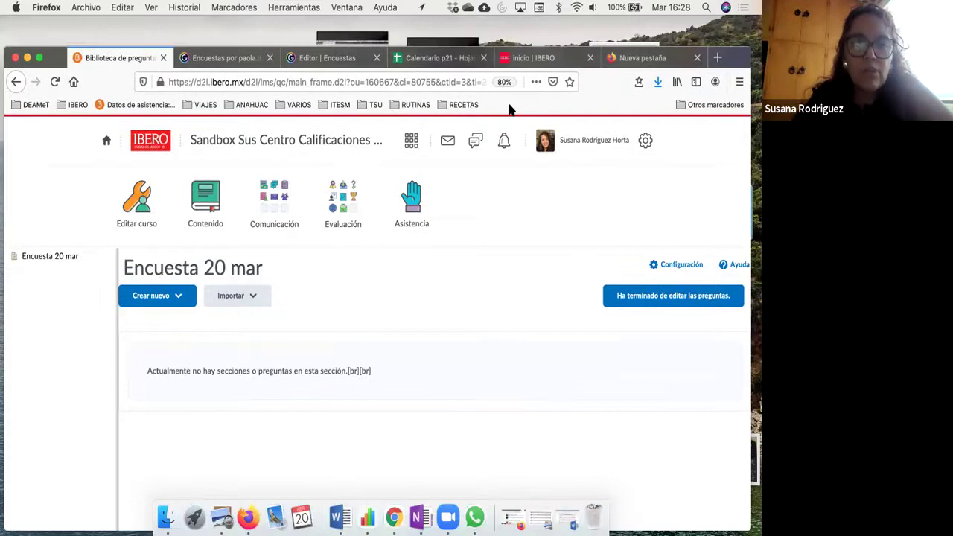
# Step: Check the survey design flowchart in Genially, and start a new Likert scale question (LIK) in the survey
pyautogui.click(220, 60)
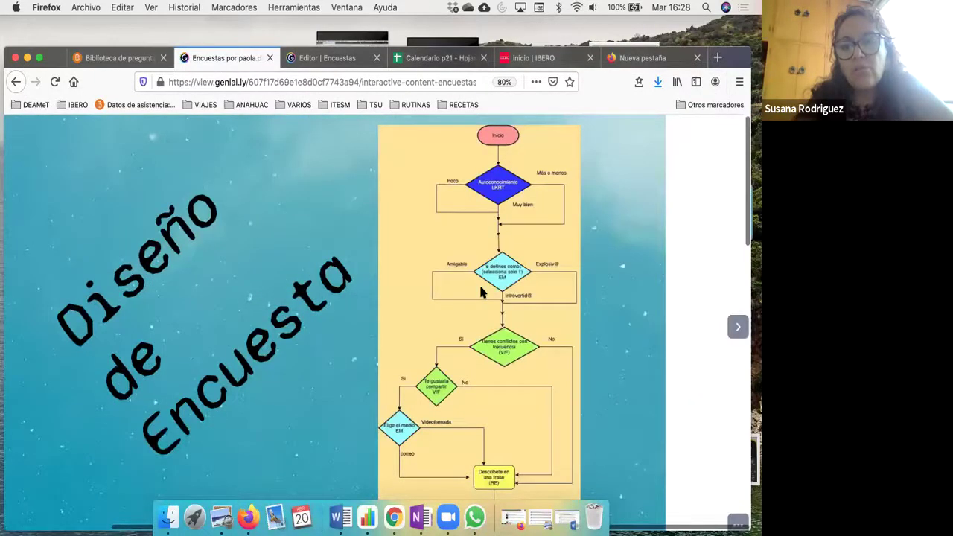
pyautogui.scroll(3, 480, 292)
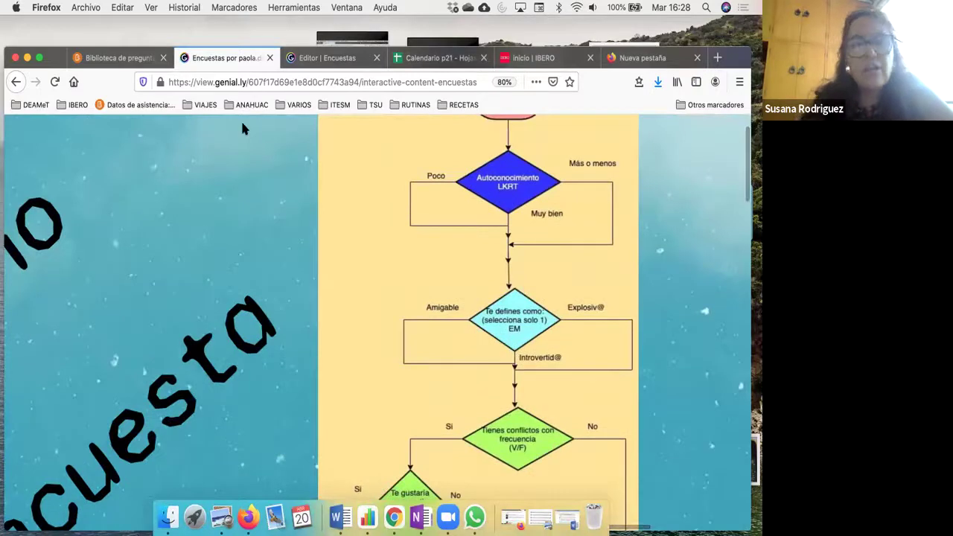
pyautogui.click(101, 58)
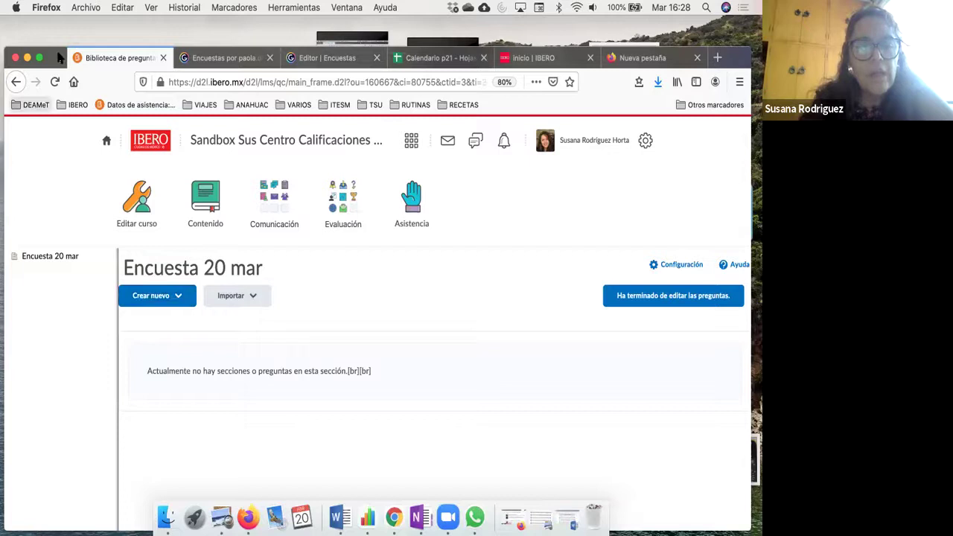
pyautogui.click(173, 270)
pyautogui.scroll(-3, 207, 362)
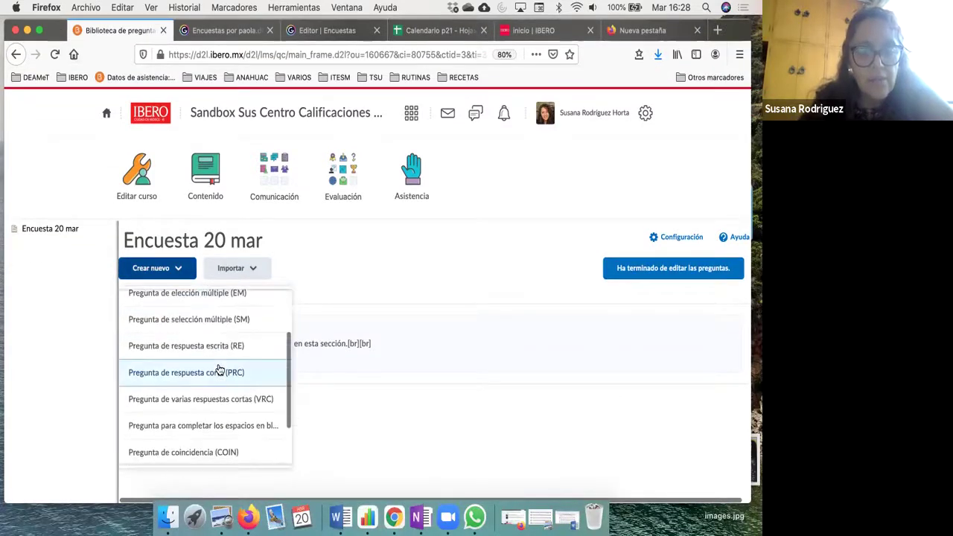
pyautogui.scroll(-3, 220, 370)
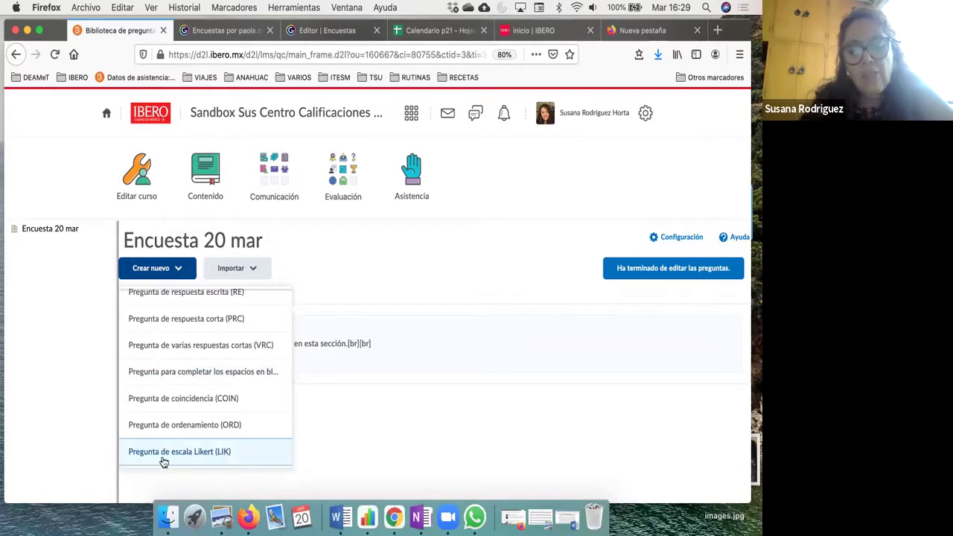
pyautogui.click(187, 457)
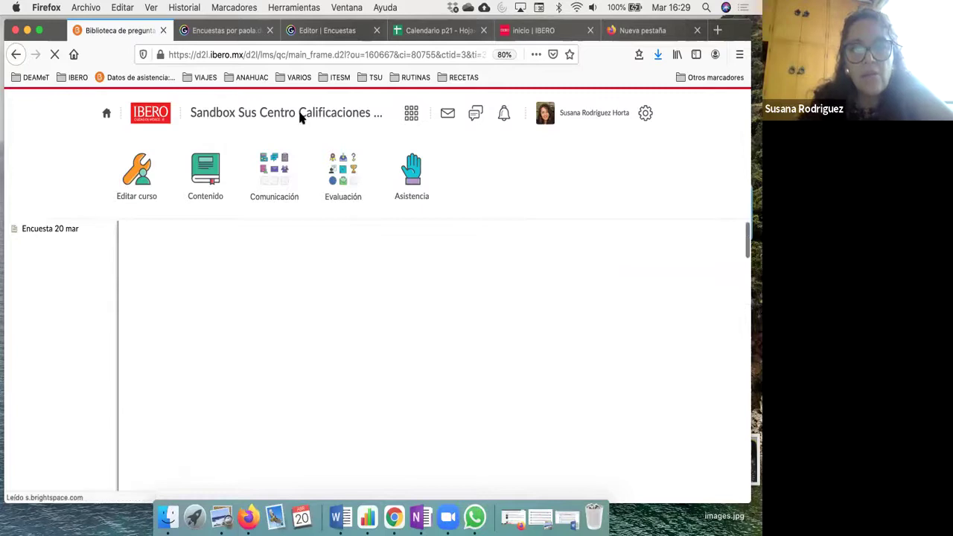
# Step: Check the survey flowchart in Genially, and enter "Tego autoconocimiento de mi." as the Likert question's introductory text in Brightspace
pyautogui.click(302, 33)
pyautogui.click(227, 33)
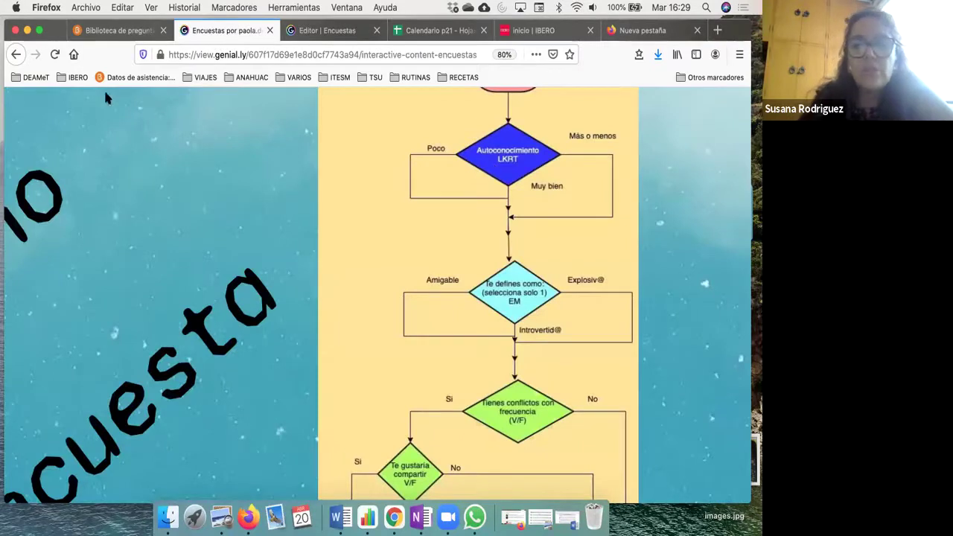
pyautogui.click(85, 31)
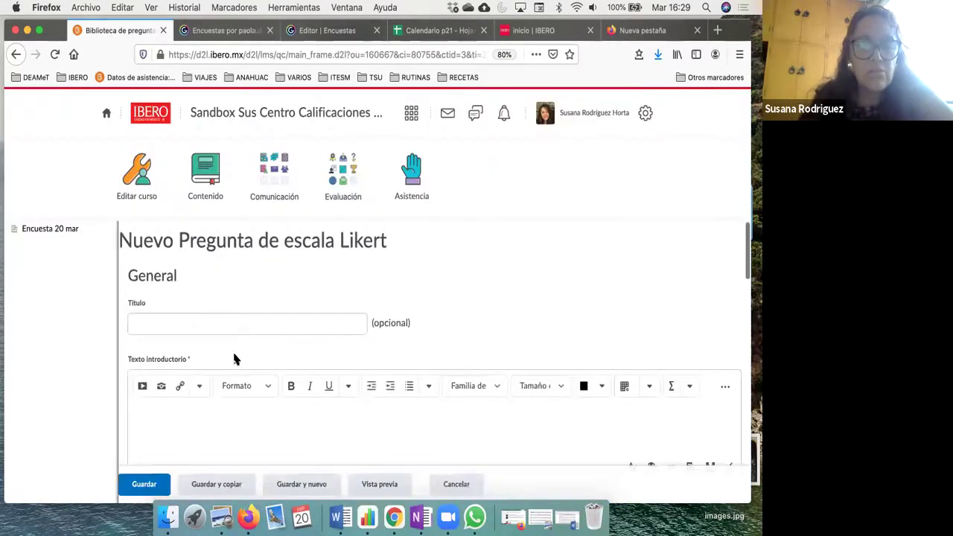
pyautogui.click(228, 433)
pyautogui.write('Pose')
pyautogui.write('o')
pyautogui.press('super+a')
pyautogui.write('Tego autocono')
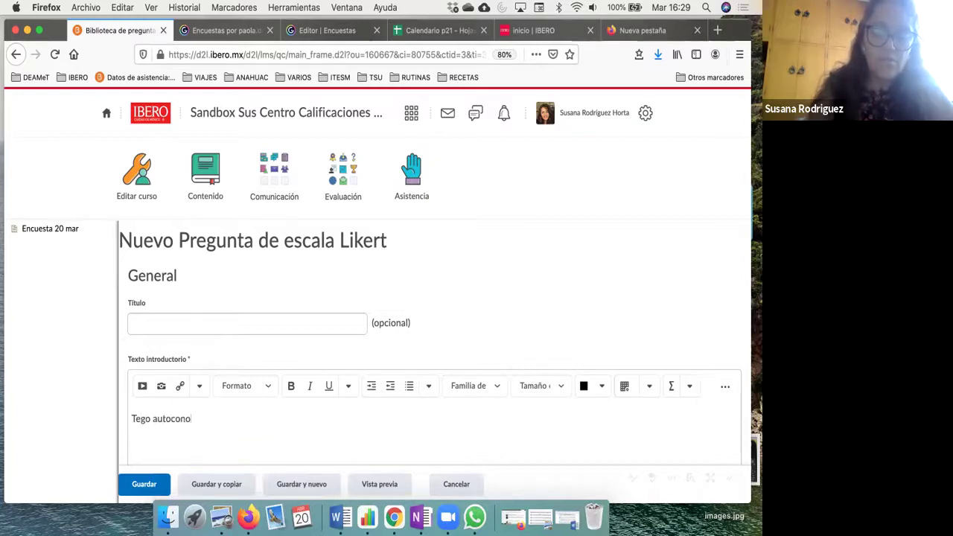
pyautogui.write('cimiento de mi')
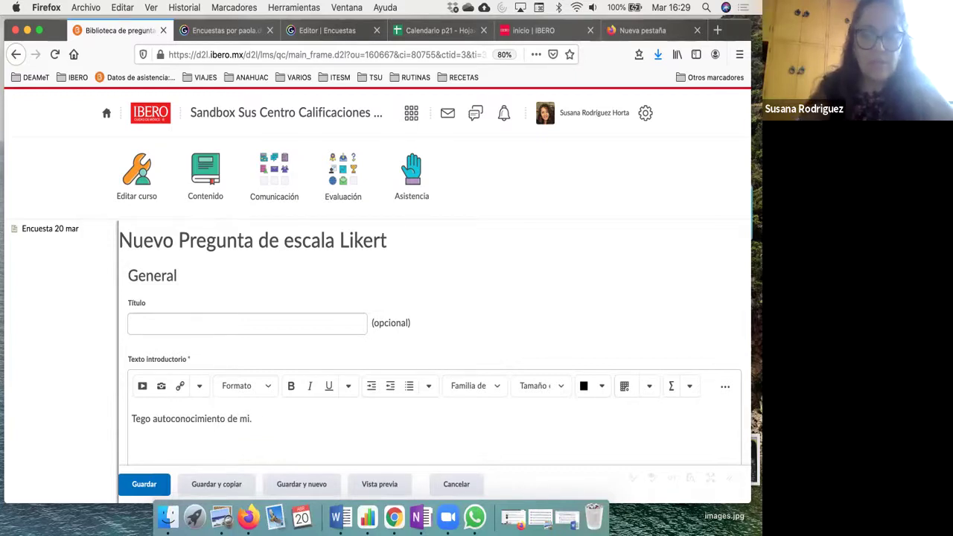
# Step: Review the Likert question's image settings and the available response scales against its introductory text
pyautogui.scroll(-2, 431, 343)
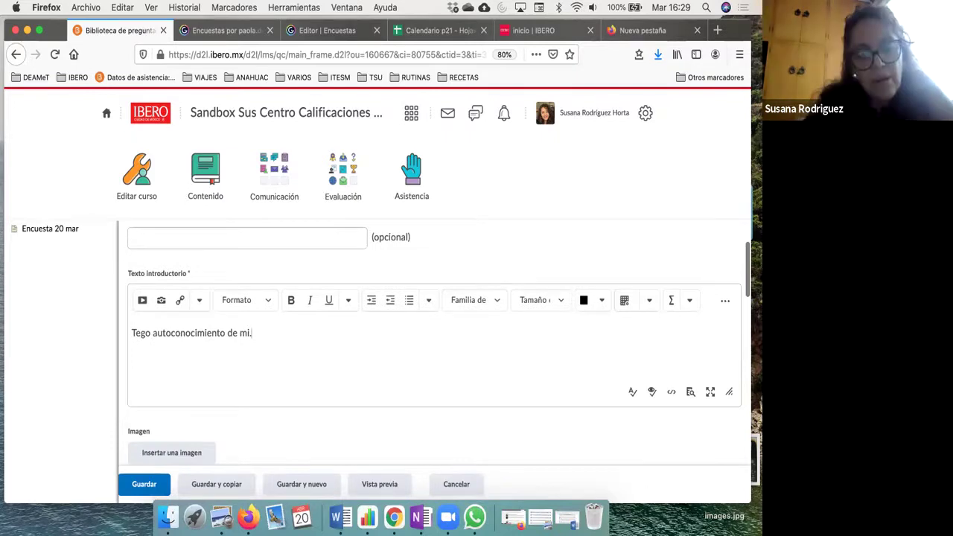
pyautogui.scroll(-1, 266, 396)
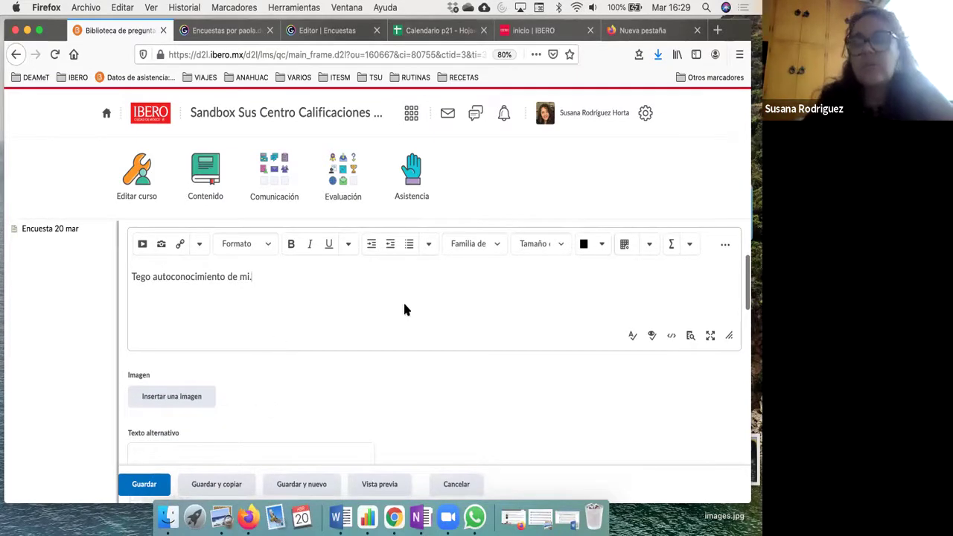
pyautogui.scroll(-1, 348, 355)
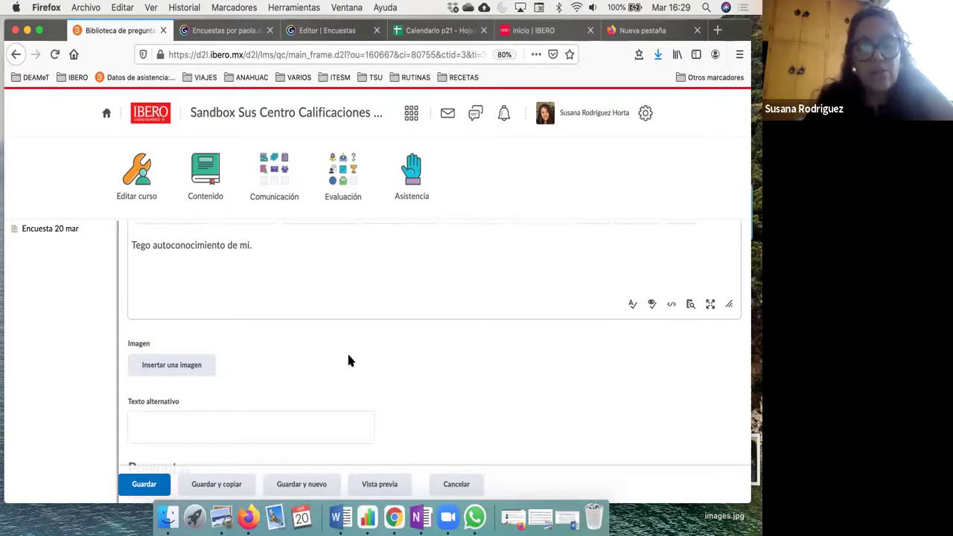
pyautogui.scroll(-1, 348, 361)
pyautogui.scroll(-2, 349, 361)
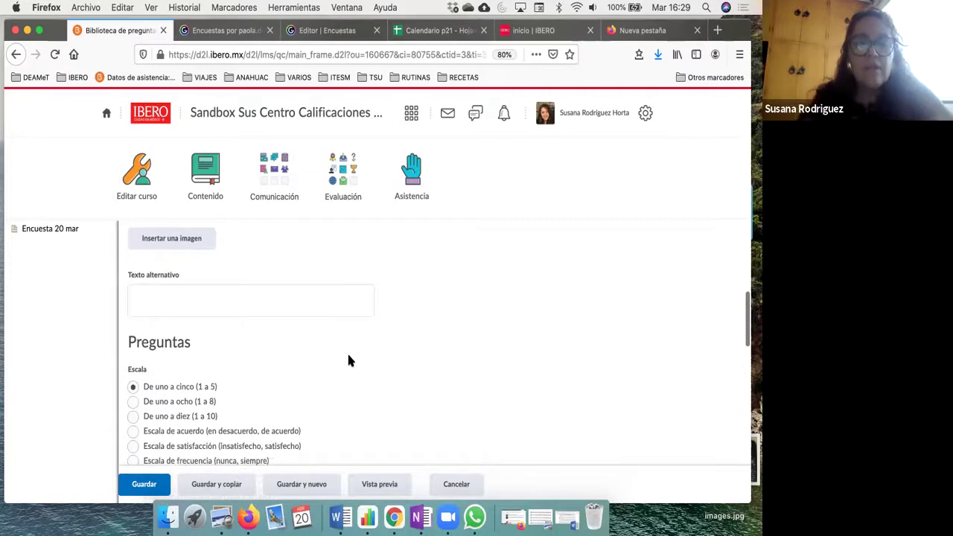
pyautogui.scroll(-1, 349, 361)
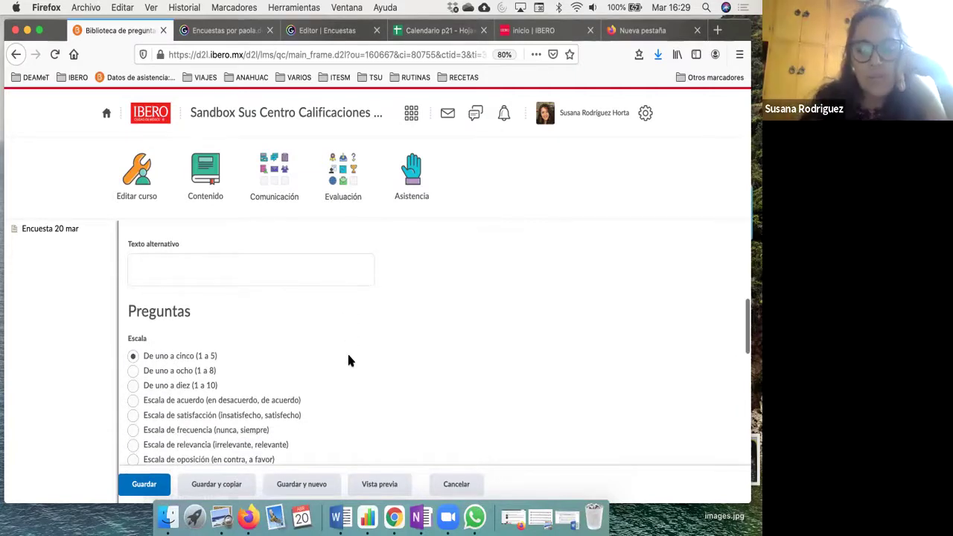
pyautogui.scroll(-1, 346, 350)
pyautogui.click(182, 318)
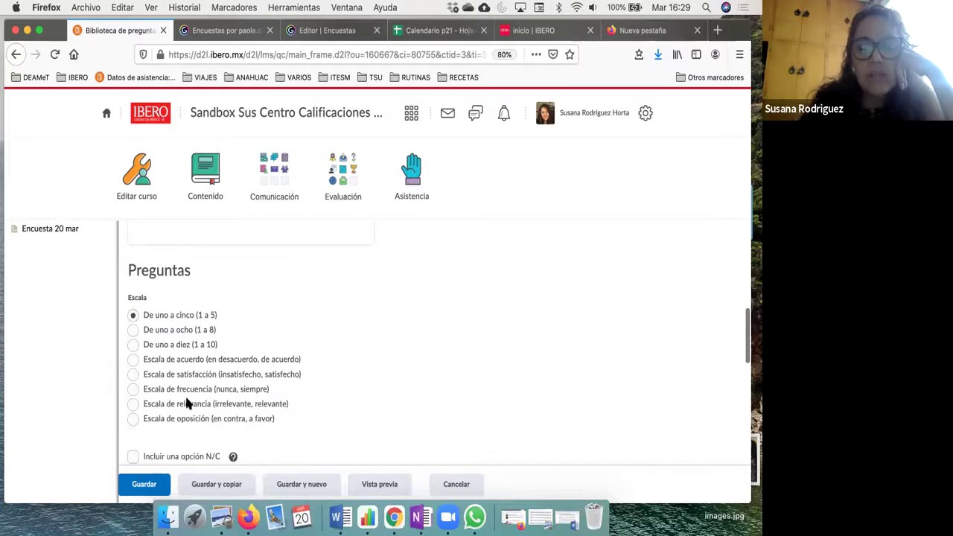
pyautogui.click(191, 318)
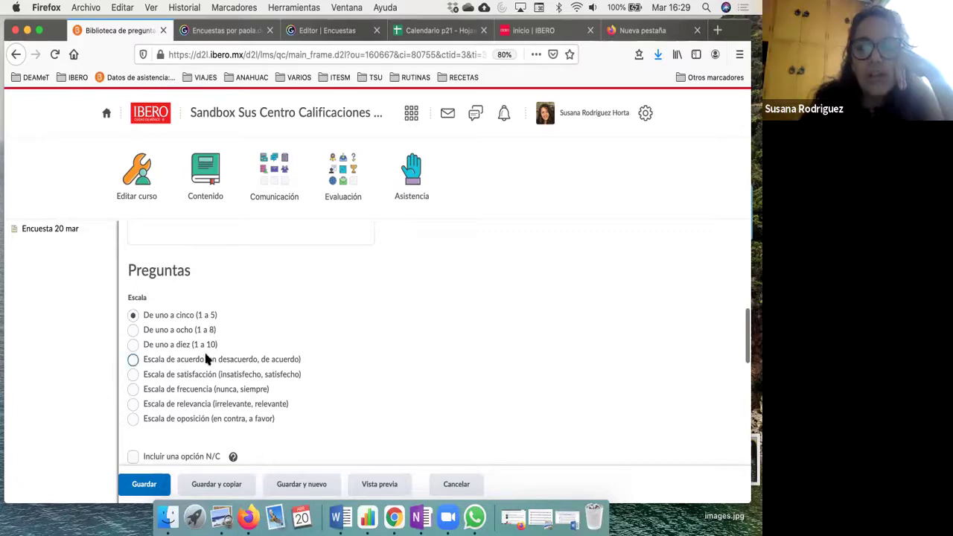
pyautogui.scroll(5, 206, 359)
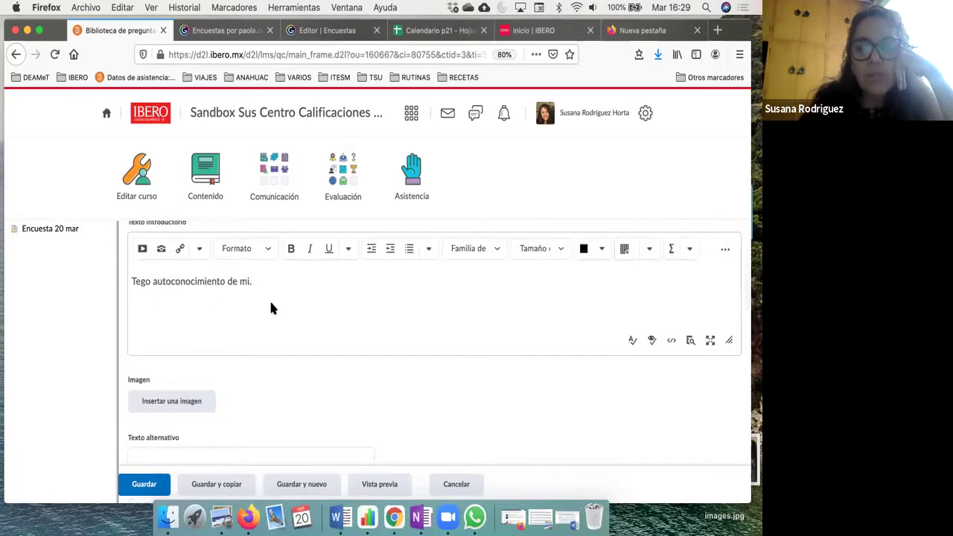
pyautogui.scroll(-5, 270, 307)
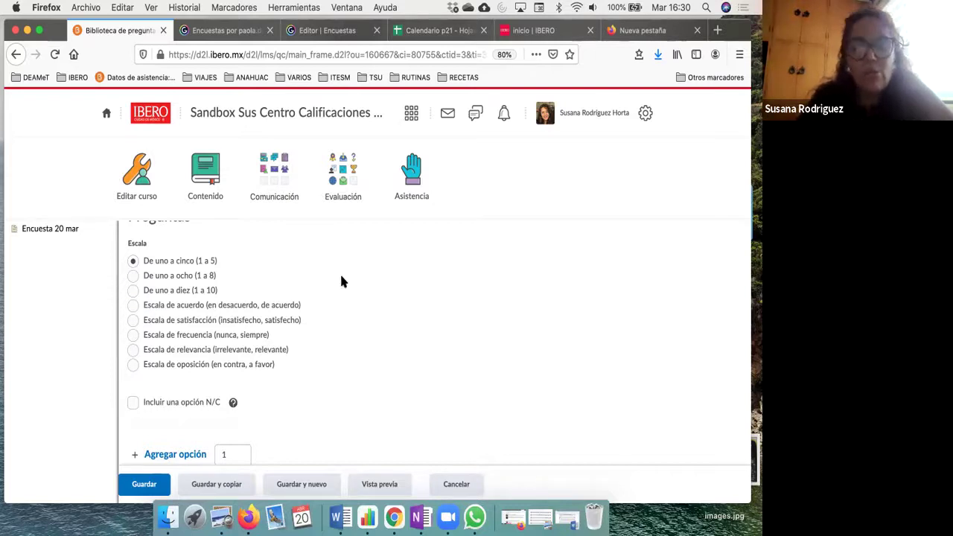
pyautogui.scroll(5, 341, 279)
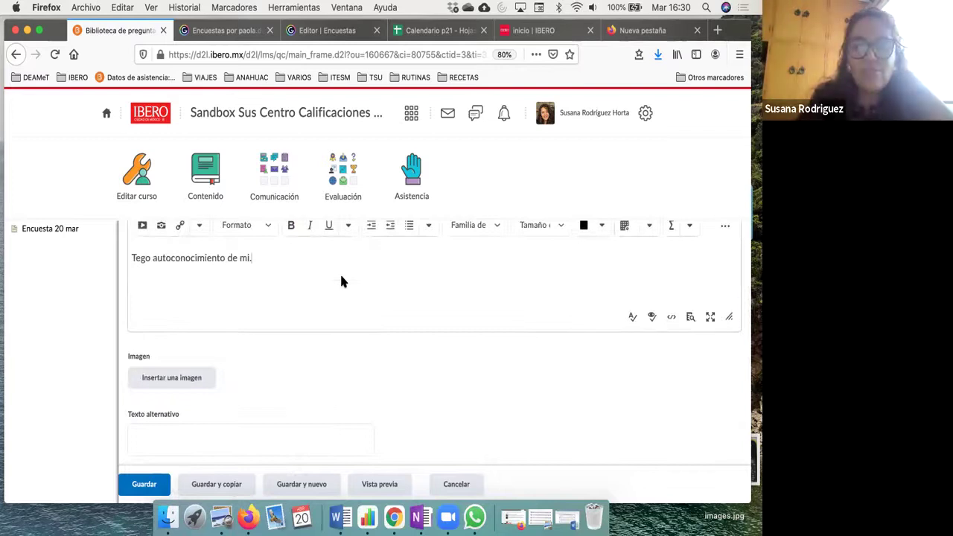
pyautogui.scroll(-5, 340, 277)
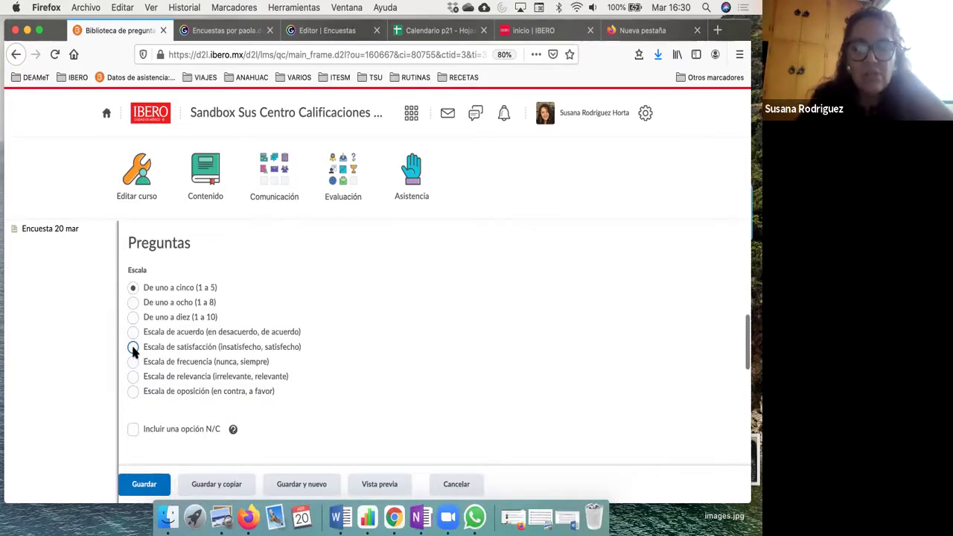
pyautogui.scroll(3, 133, 350)
pyautogui.scroll(-5, 131, 343)
pyautogui.scroll(1, 132, 339)
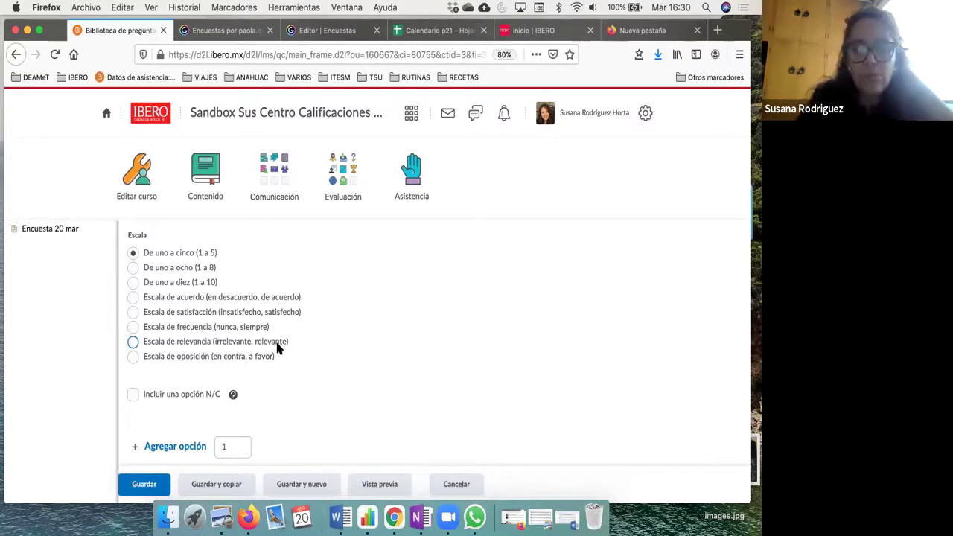
# Step: Set the question's scale to Escala de acuerdo (en desacuerdo, de acuerdo), and review the option values and question comment fields
pyautogui.click(133, 297)
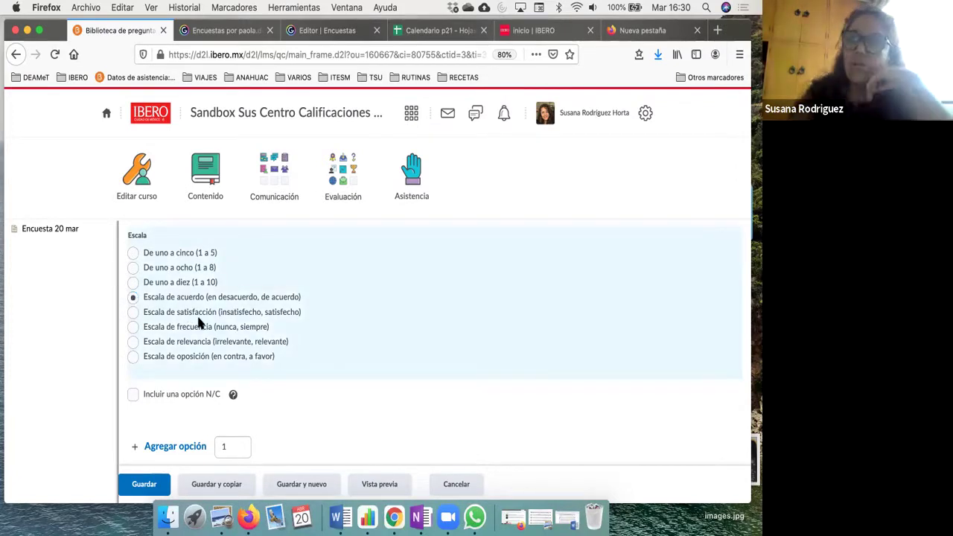
pyautogui.scroll(-1, 307, 325)
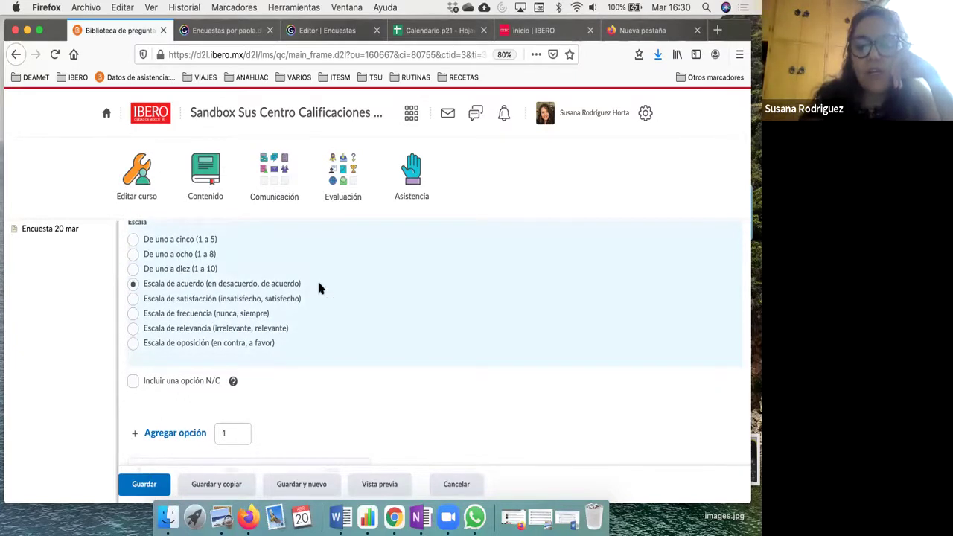
pyautogui.scroll(-3, 318, 288)
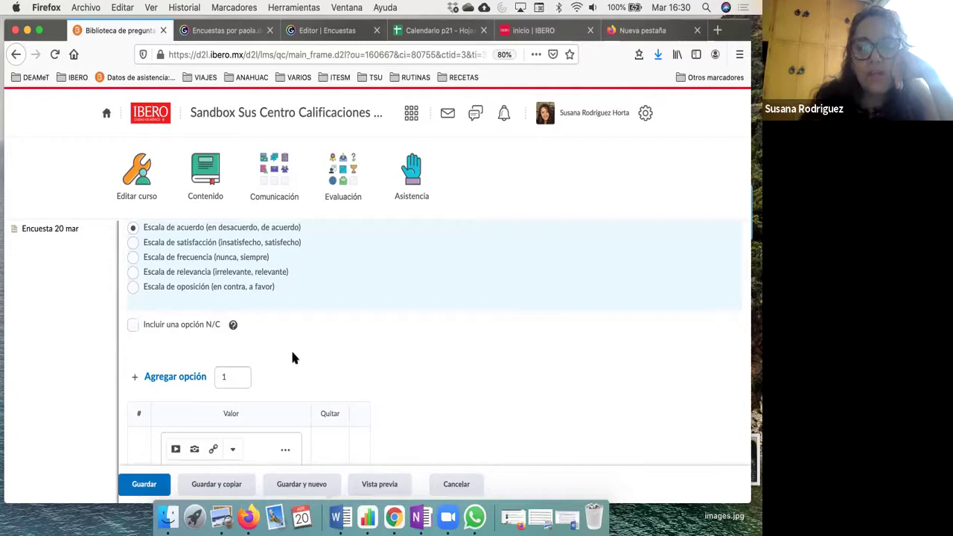
pyautogui.scroll(-5, 292, 358)
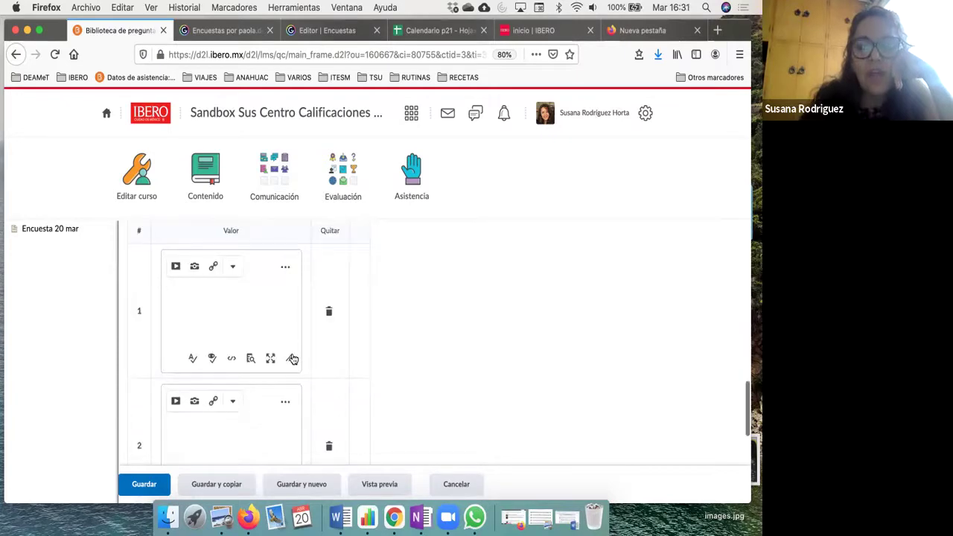
pyautogui.scroll(-5, 292, 355)
pyautogui.scroll(8, 291, 355)
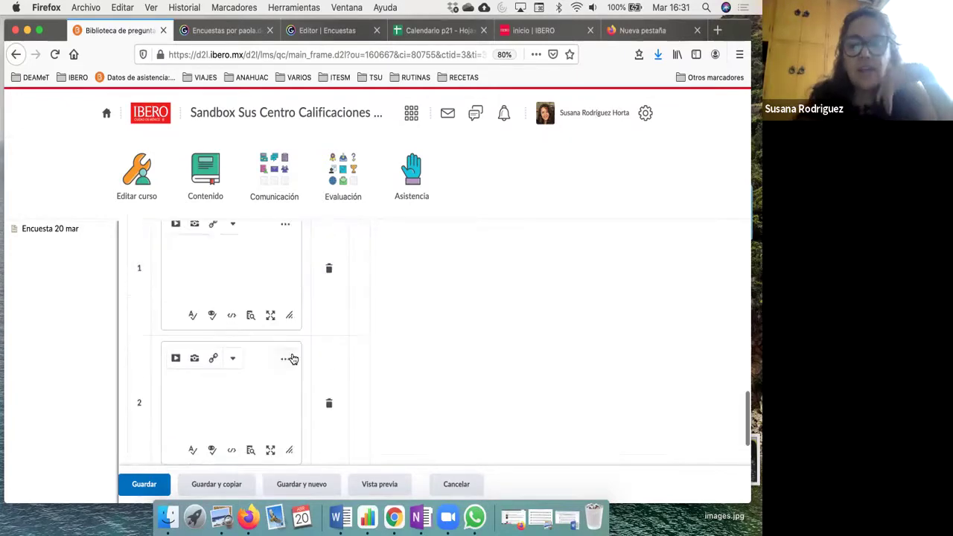
pyautogui.scroll(-3, 292, 358)
pyautogui.scroll(-2, 292, 358)
pyautogui.scroll(-3, 292, 355)
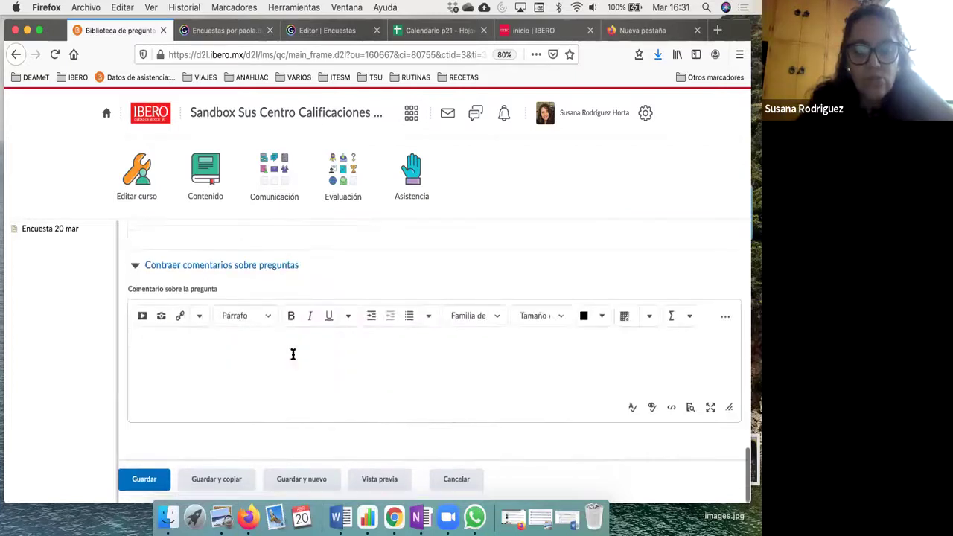
# Step: Try to preview the Likert question, and go through the form to locate the fields with errors
pyautogui.click(379, 480)
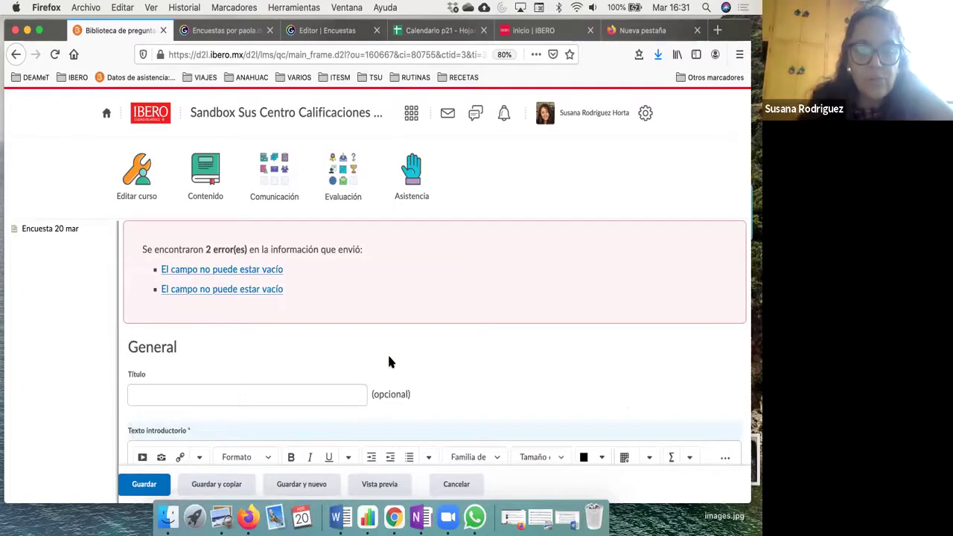
pyautogui.scroll(-5, 389, 362)
pyautogui.scroll(-5, 388, 362)
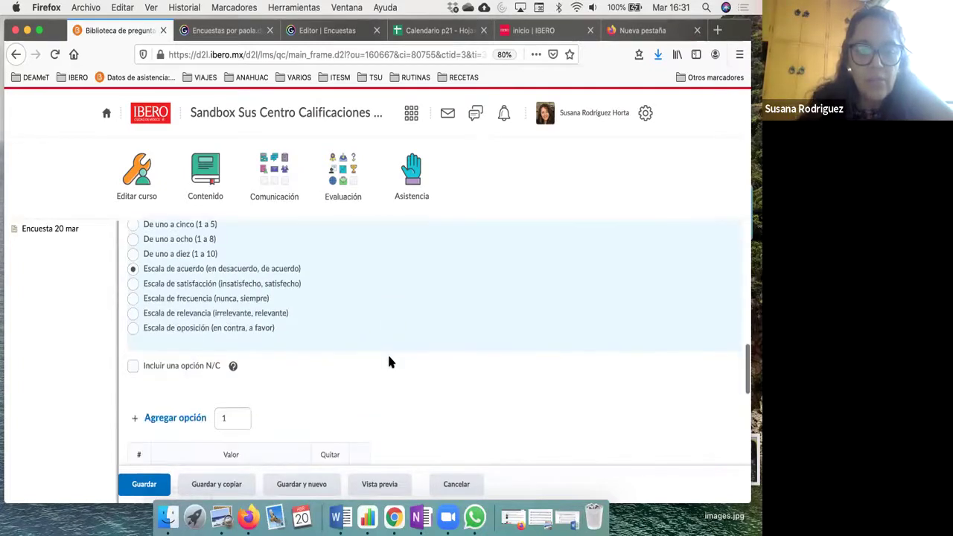
pyautogui.scroll(-2, 160, 432)
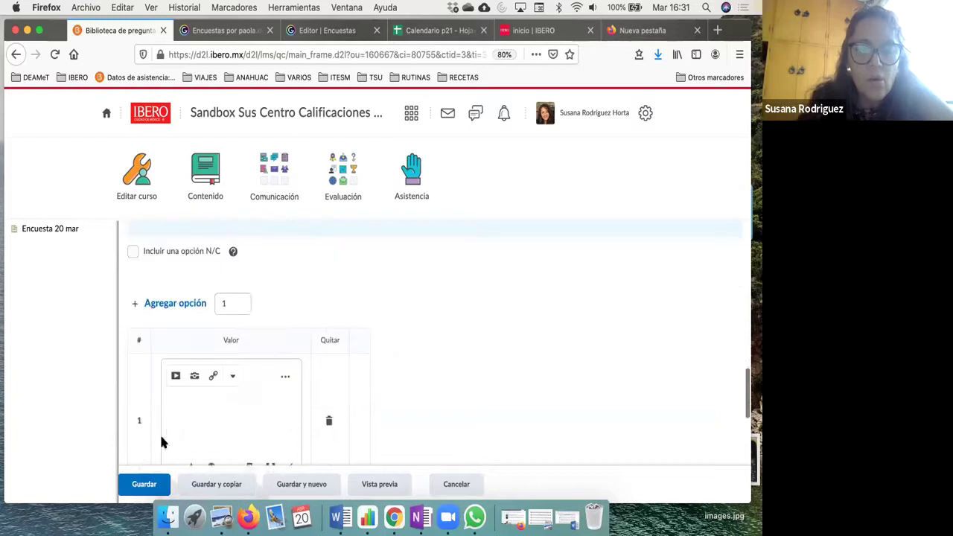
# Step: Examine the two option value fields of the Likert question in relation to the selected scale
pyautogui.click(197, 411)
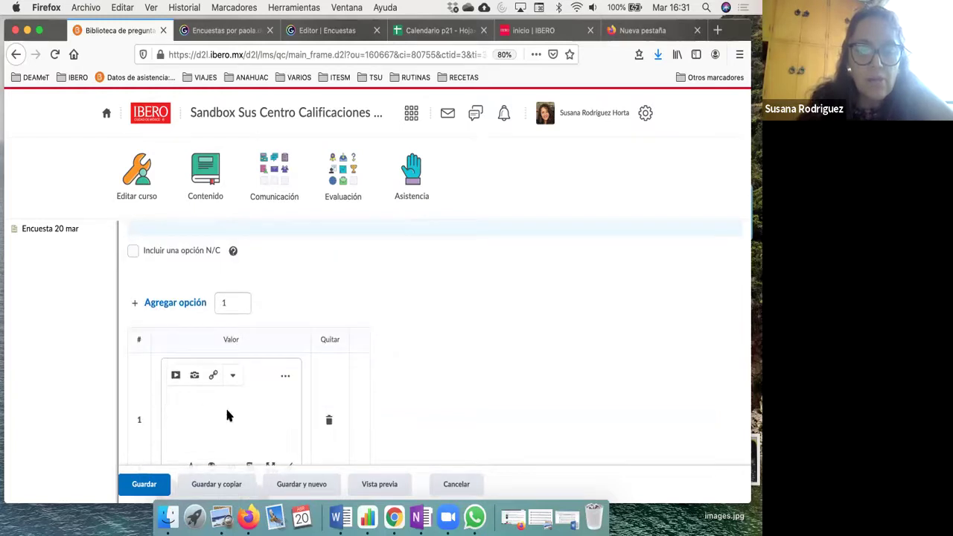
pyautogui.scroll(3, 227, 413)
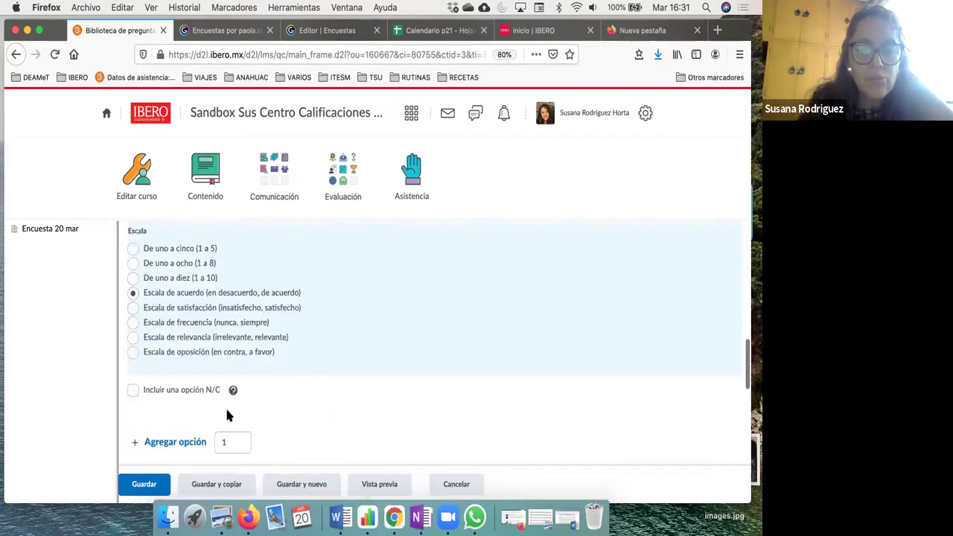
pyautogui.scroll(-3, 227, 416)
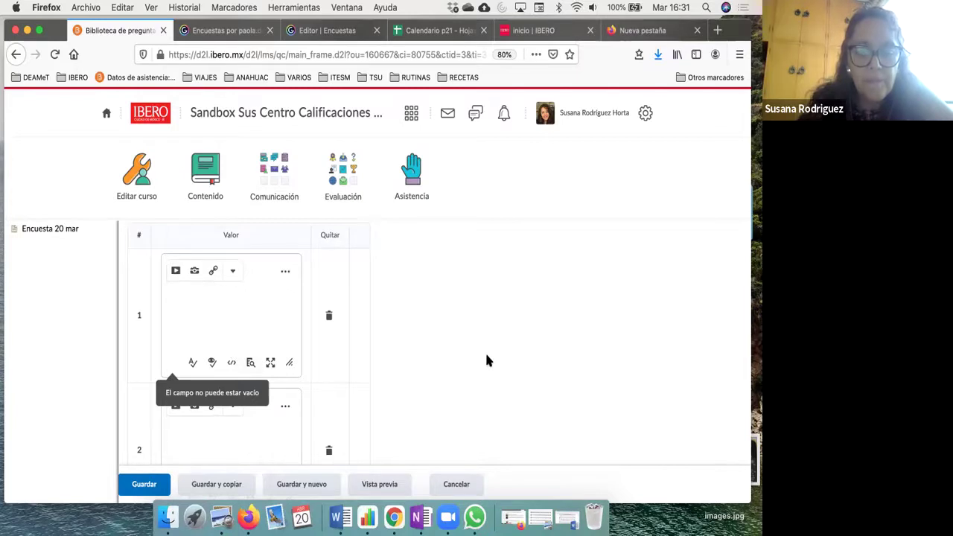
pyautogui.scroll(5, 493, 391)
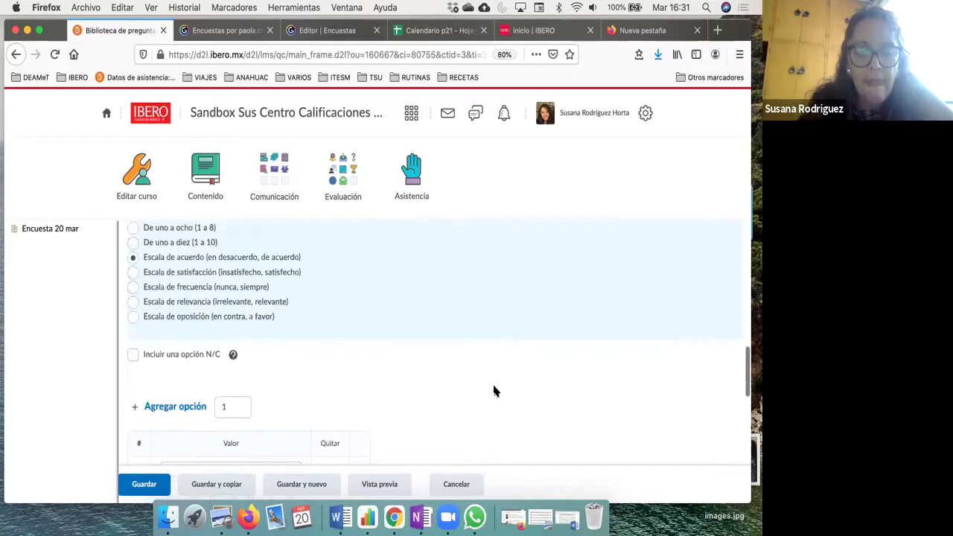
pyautogui.scroll(-2, 493, 391)
pyautogui.scroll(-3, 493, 390)
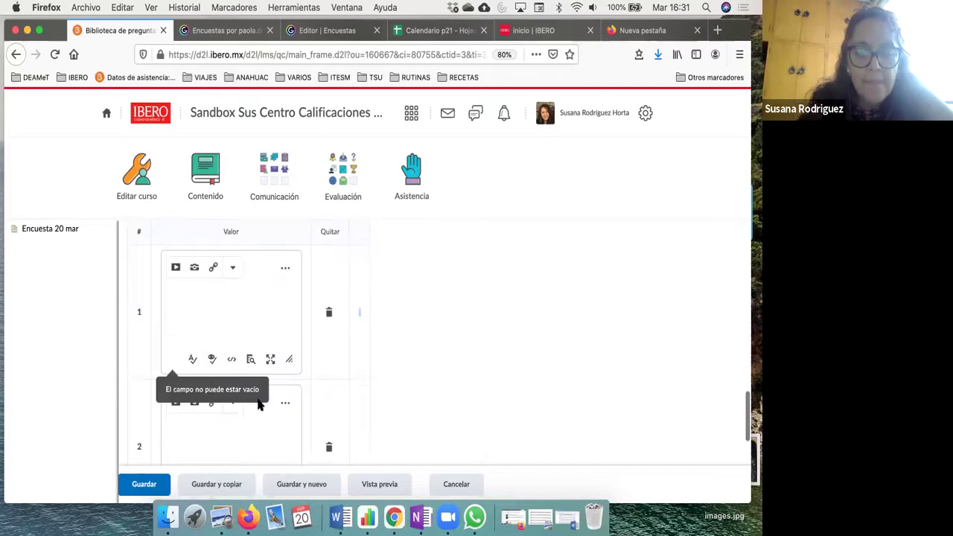
pyautogui.click(243, 432)
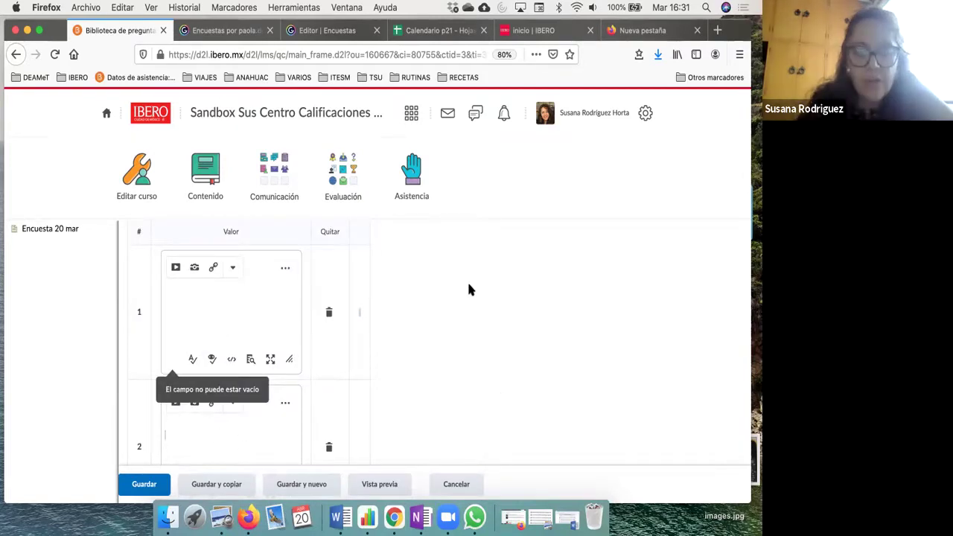
pyautogui.scroll(-2, 468, 290)
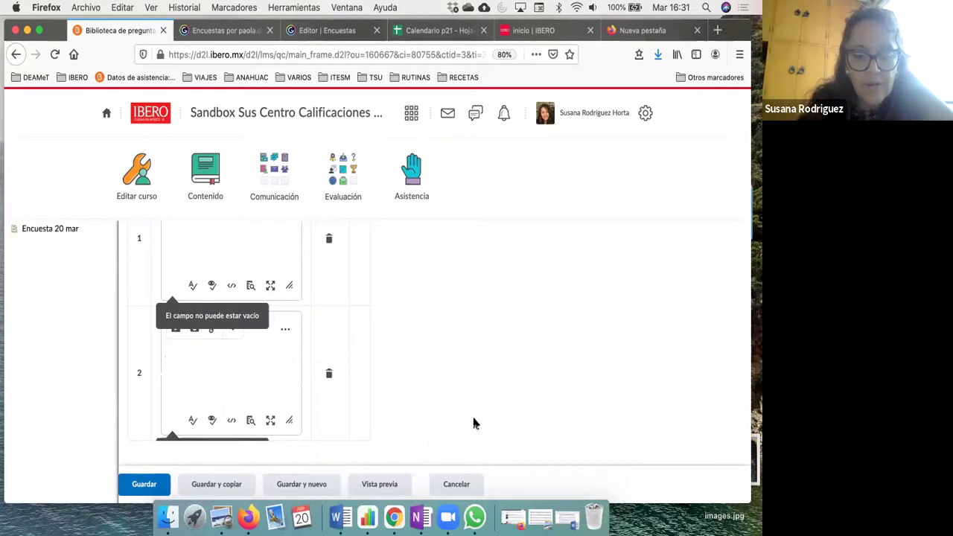
pyautogui.scroll(-1, 442, 402)
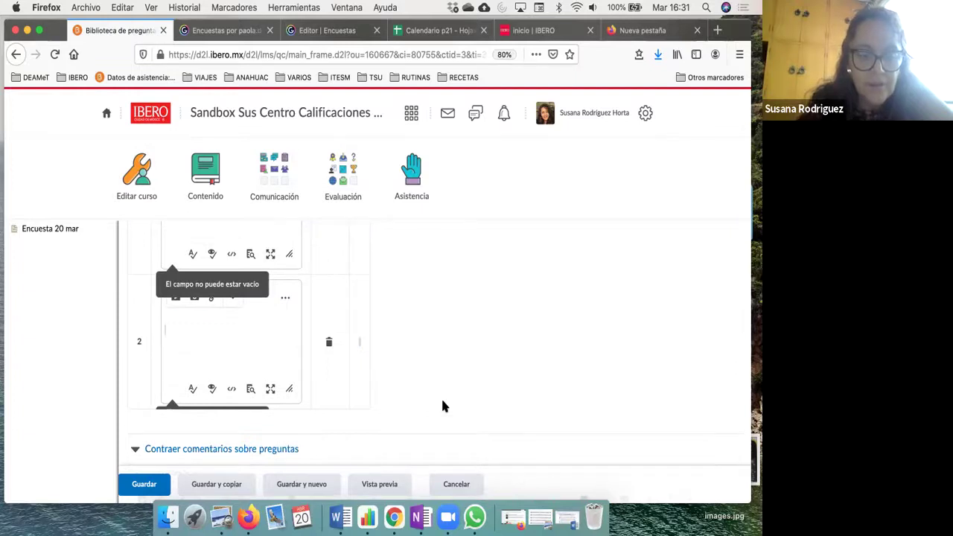
# Step: Change the question's scale to De uno a ocho (1 a 8) and check the option value fields against it
pyautogui.scroll(3, 442, 404)
pyautogui.scroll(5, 134, 328)
pyautogui.click(133, 338)
pyautogui.scroll(-5, 290, 347)
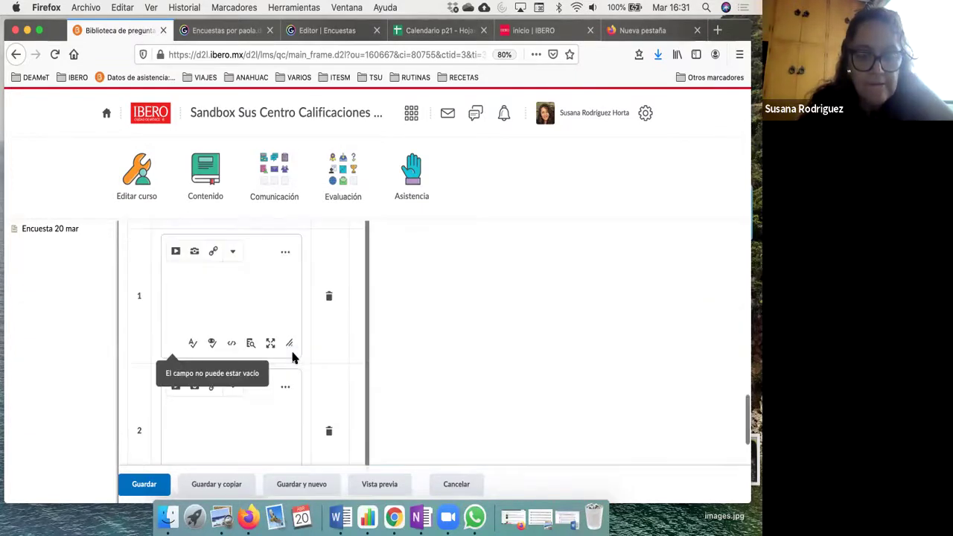
pyautogui.click(255, 421)
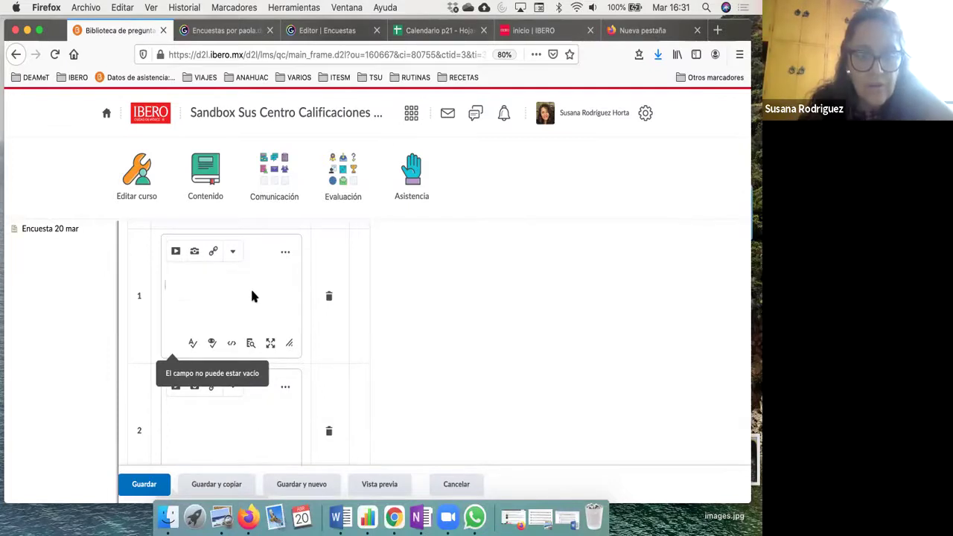
pyautogui.scroll(-2, 252, 297)
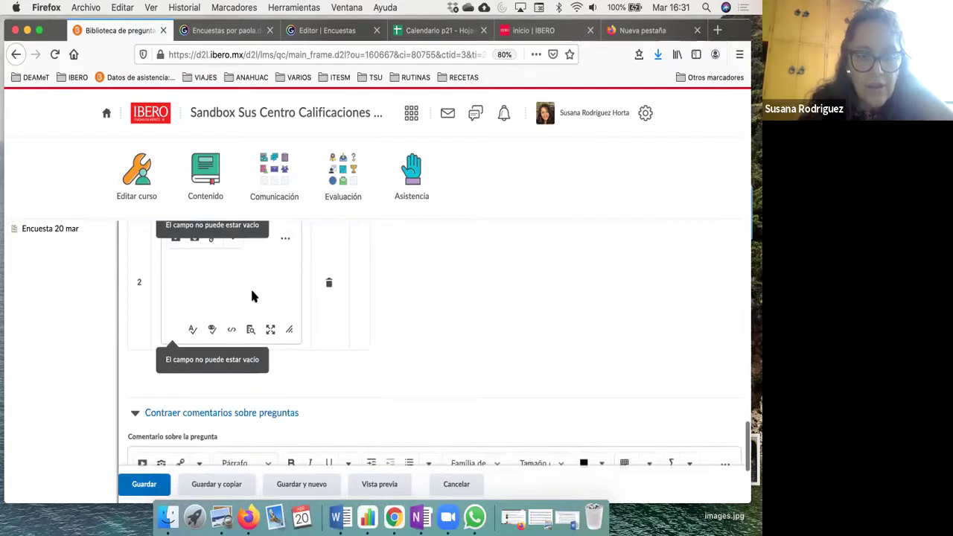
pyautogui.scroll(2, 251, 296)
pyautogui.scroll(3, 252, 296)
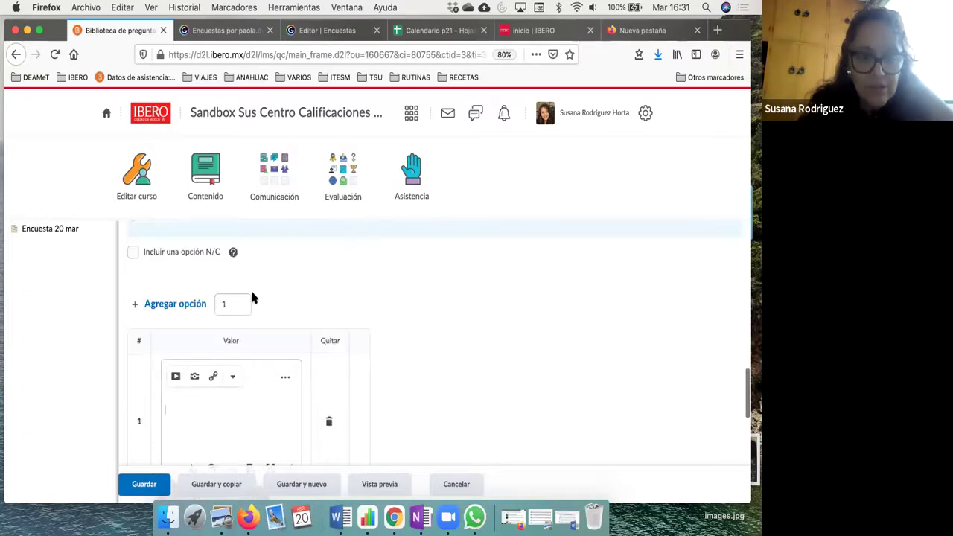
pyautogui.scroll(2, 252, 296)
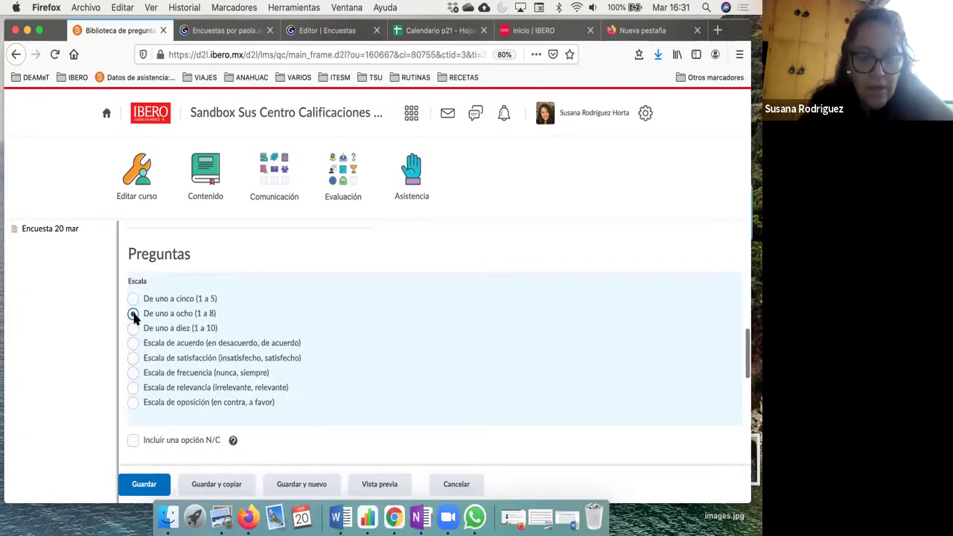
# Step: Recheck the two option value fields and discard the unsaved Likert question
pyautogui.scroll(-3, 271, 415)
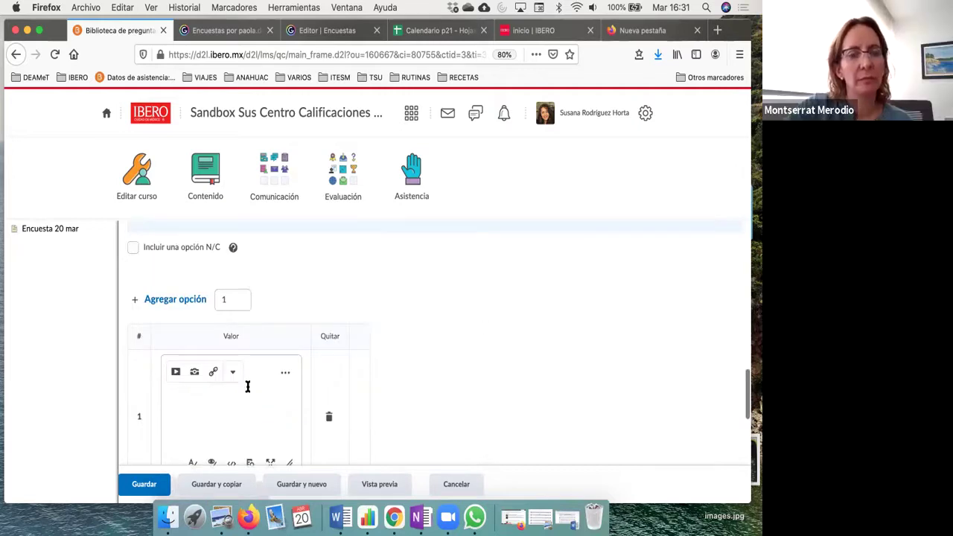
pyautogui.scroll(-1, 233, 401)
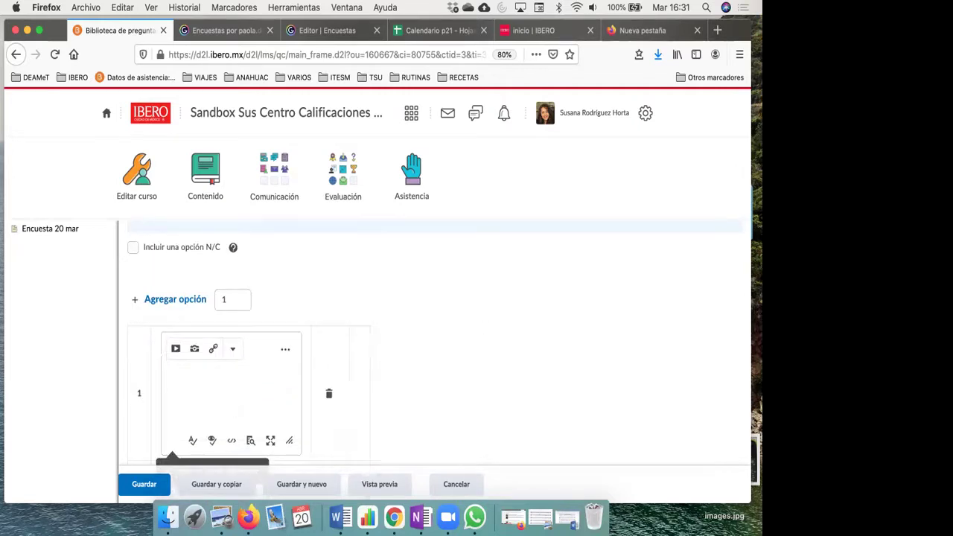
pyautogui.press('BackSpace')
pyautogui.press('BackSpace')
pyautogui.scroll(-5, 417, 364)
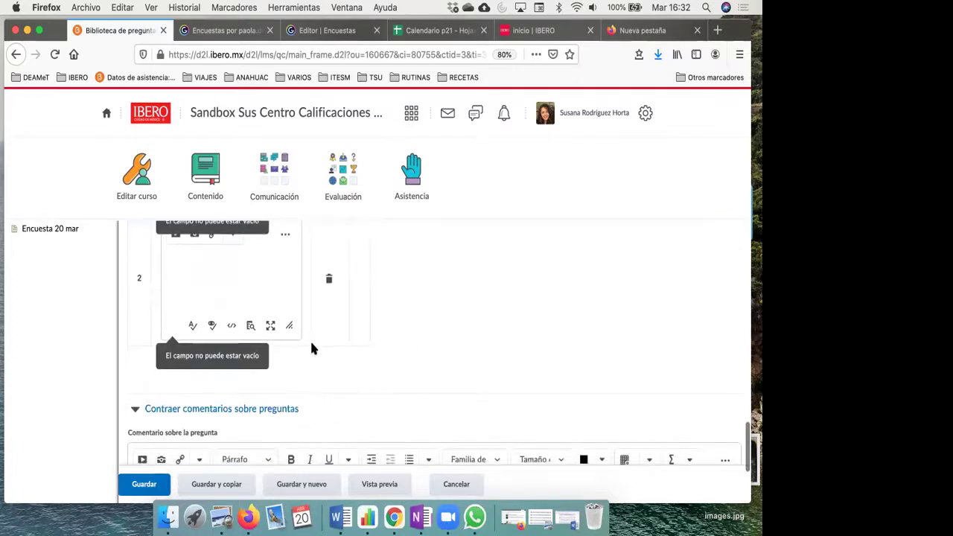
pyautogui.click(196, 285)
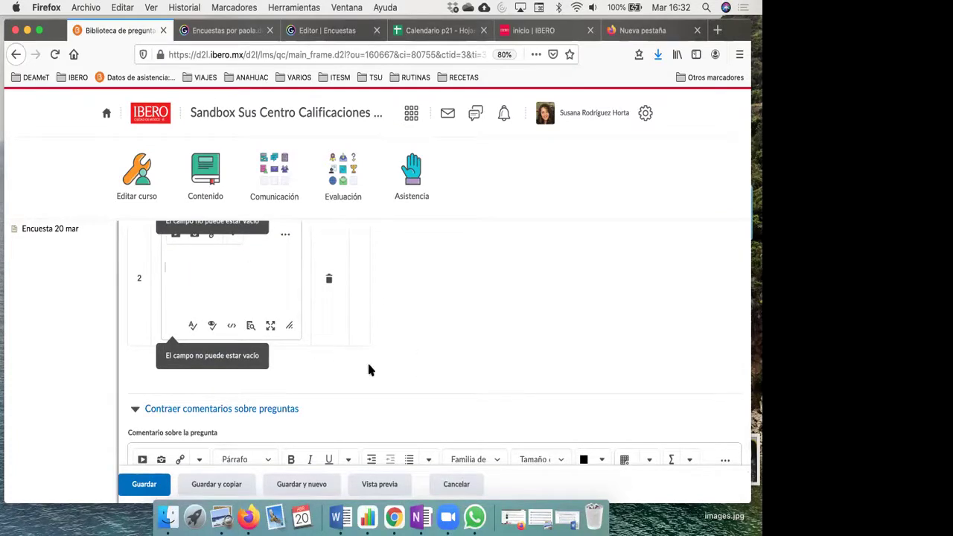
pyautogui.click(440, 491)
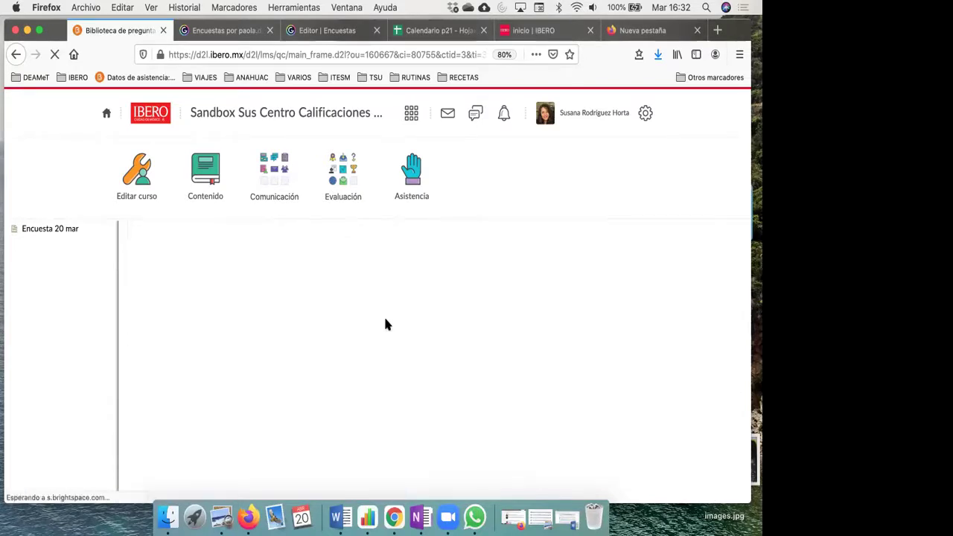
# Step: Start a new Likert scale question in Encuesta 20 mar with the introductory text "Autoconocimiento"
pyautogui.click(154, 268)
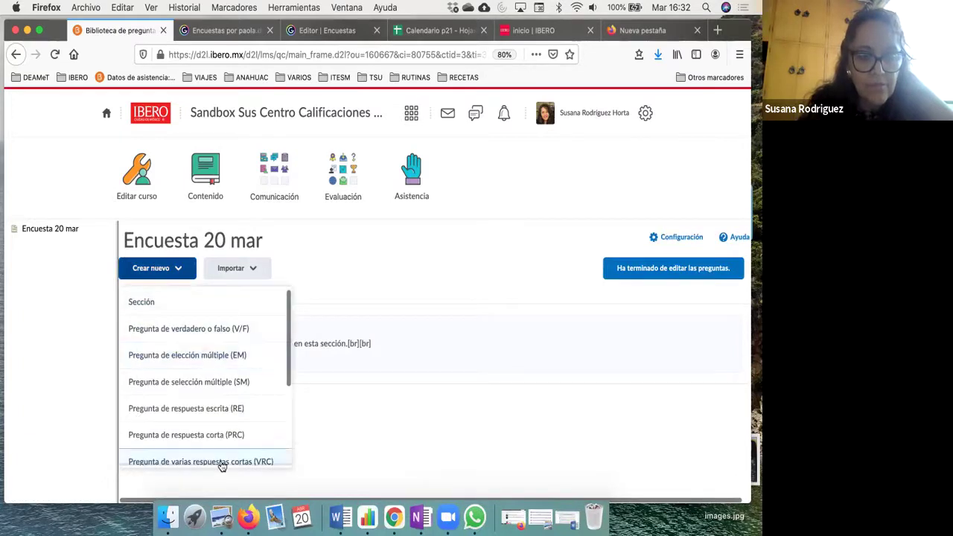
pyautogui.scroll(-5, 221, 461)
pyautogui.click(226, 447)
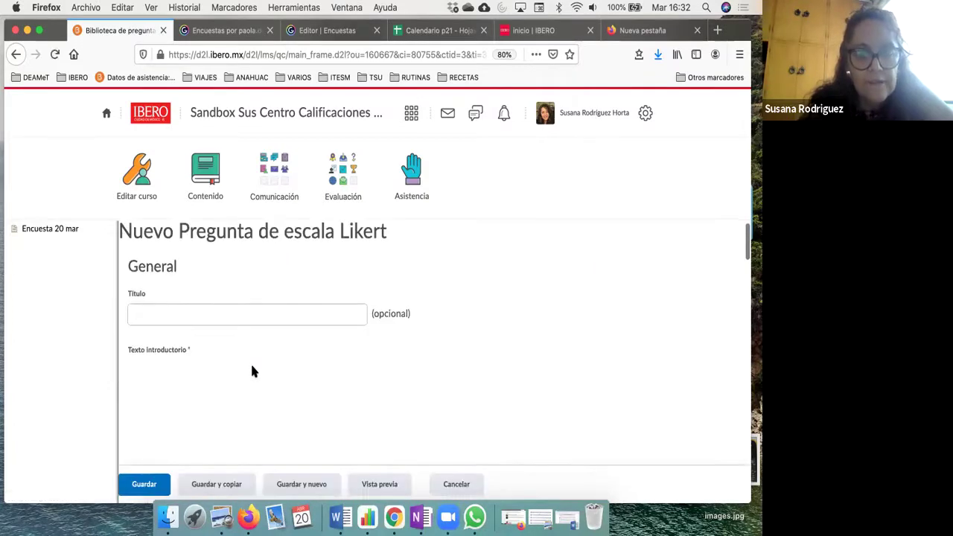
pyautogui.scroll(-10, 251, 371)
pyautogui.scroll(-3, 251, 370)
pyautogui.scroll(4, 252, 371)
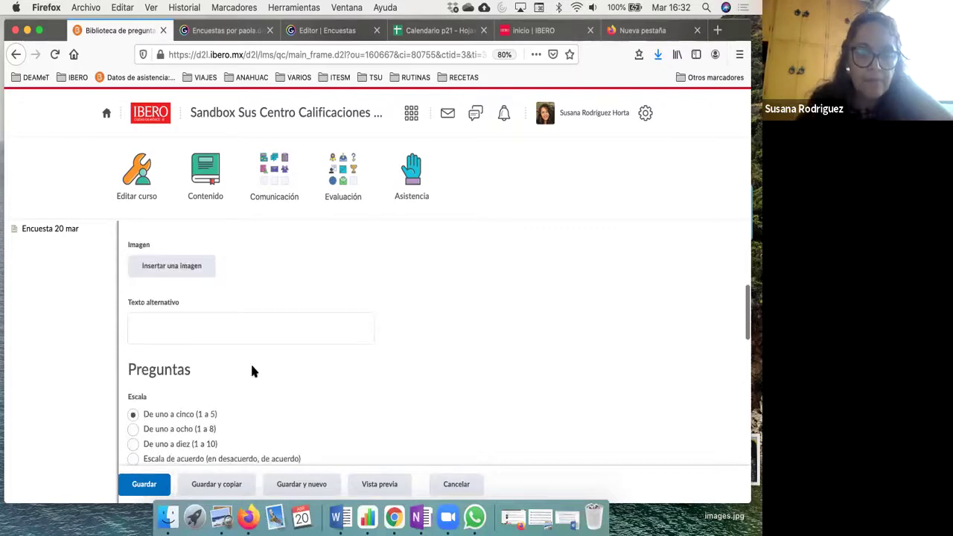
pyautogui.scroll(2, 252, 370)
pyautogui.scroll(3, 251, 328)
pyautogui.click(251, 329)
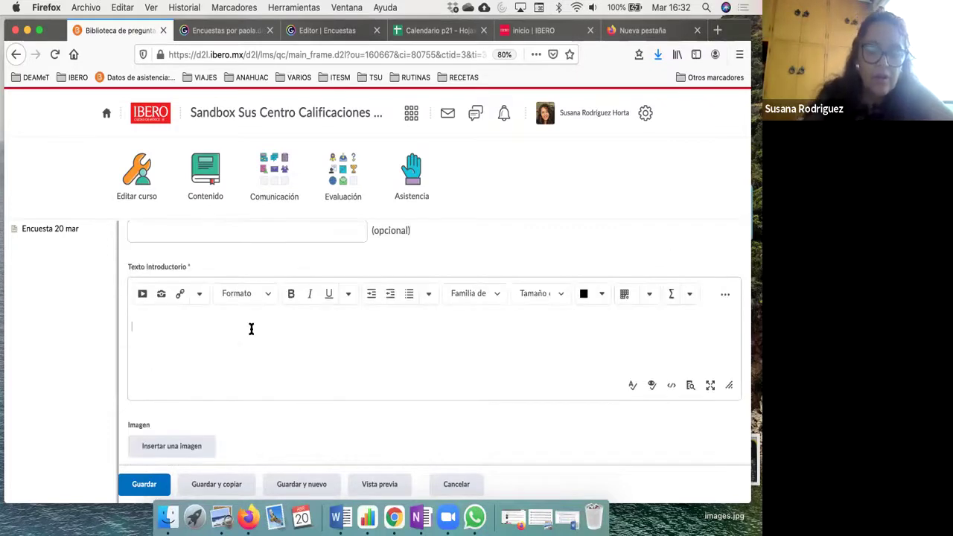
pyautogui.write('Autoconocimiento')
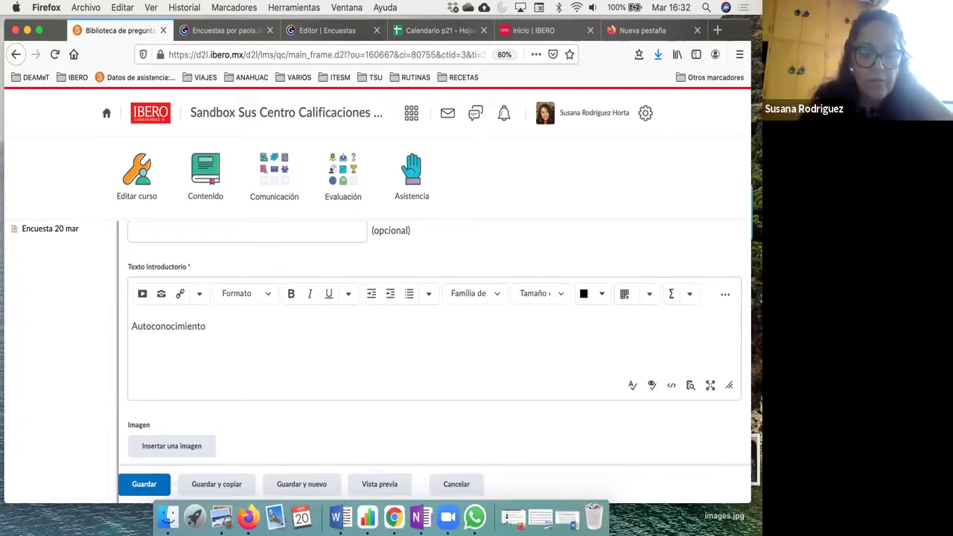
# Step: Fill in the Likert question's option values with "De acuerdo" for the first and "Desacuerdo" for the second
pyautogui.scroll(-5, 435, 342)
pyautogui.scroll(-3, 260, 334)
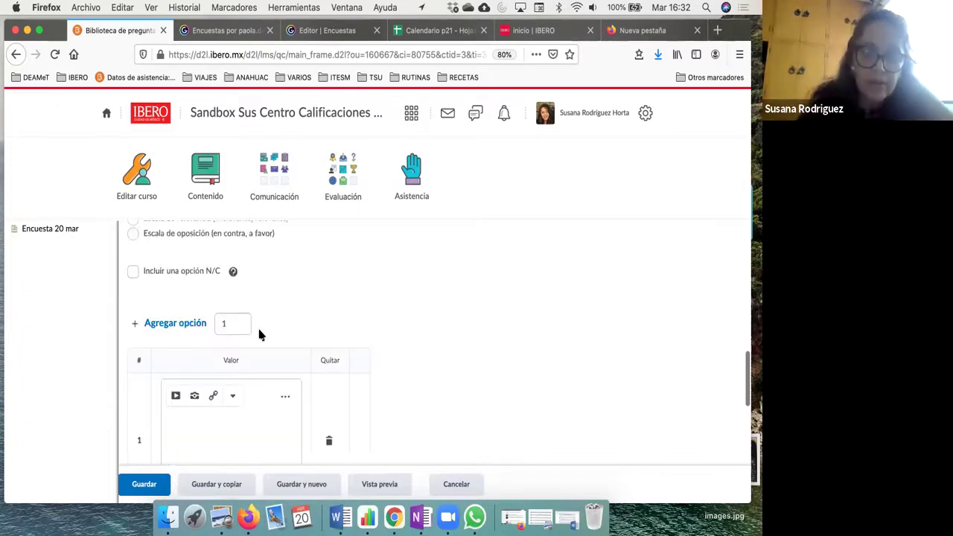
pyautogui.scroll(-1, 253, 372)
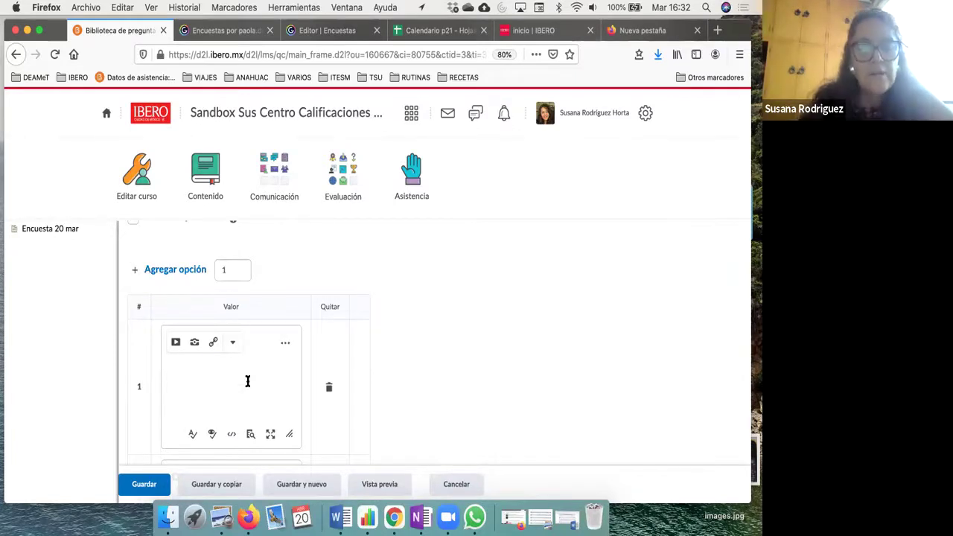
pyautogui.write('de ')
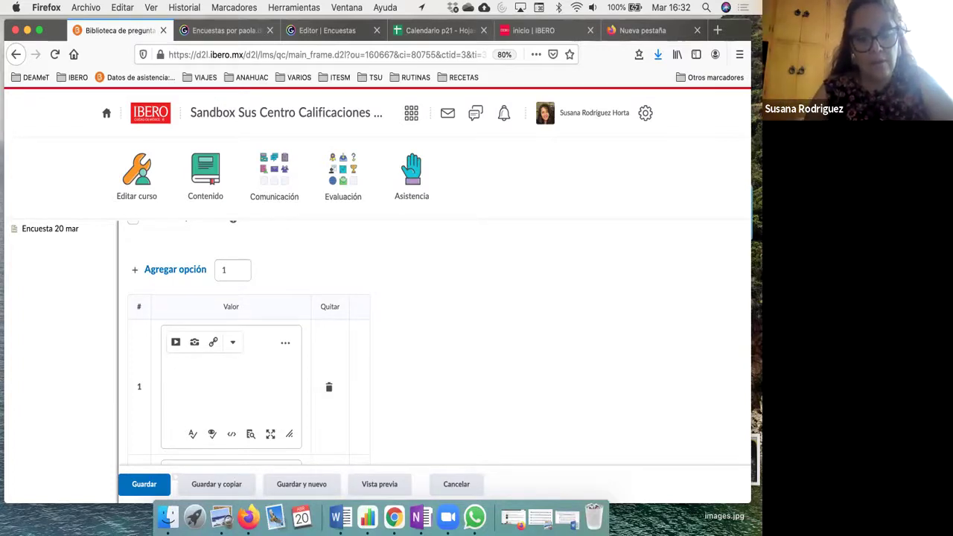
pyautogui.write('acuerdo')
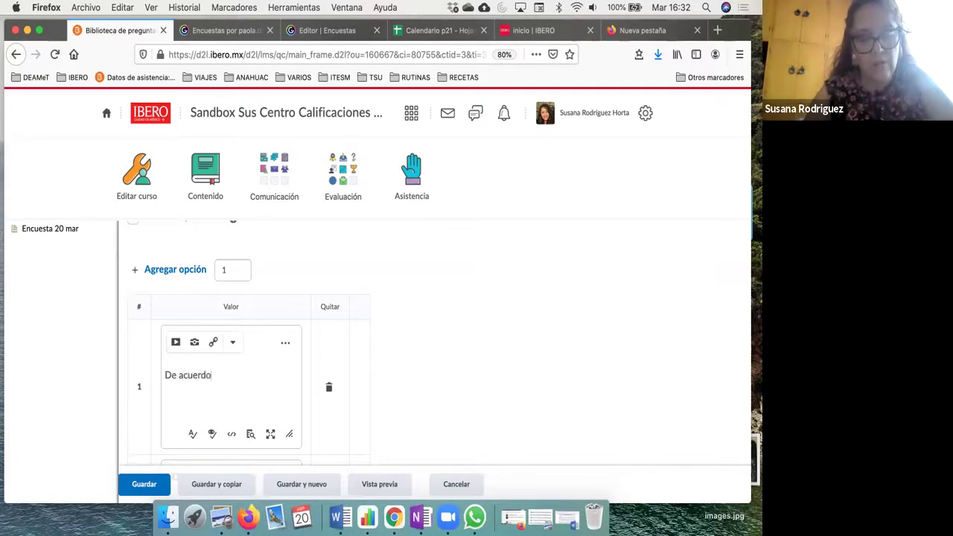
pyautogui.scroll(-1, 432, 342)
pyautogui.scroll(-2, 227, 366)
pyautogui.click(227, 366)
pyautogui.write('Des')
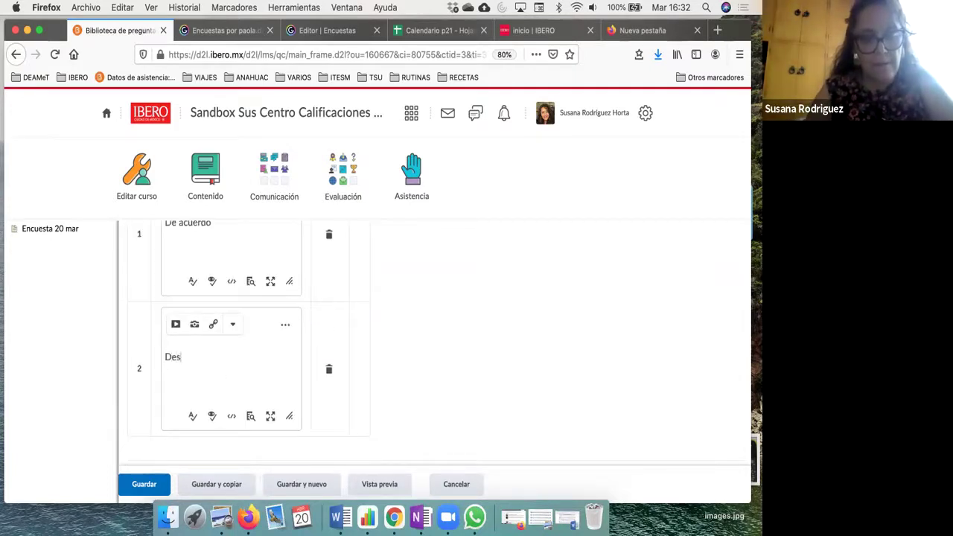
pyautogui.write('acuerdo')
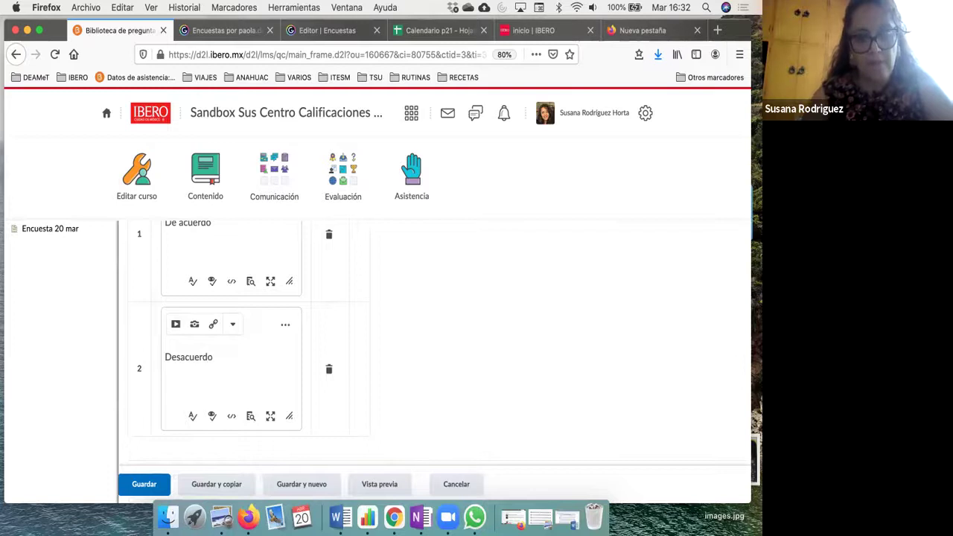
# Step: Check the completed option values and preview the Likert question
pyautogui.scroll(-4, 339, 347)
pyautogui.scroll(2, 339, 347)
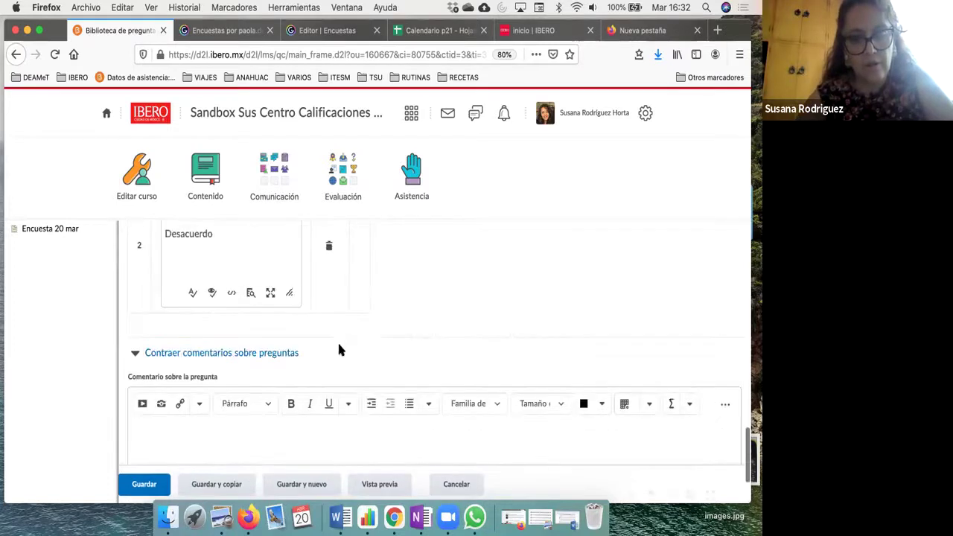
pyautogui.scroll(5, 343, 356)
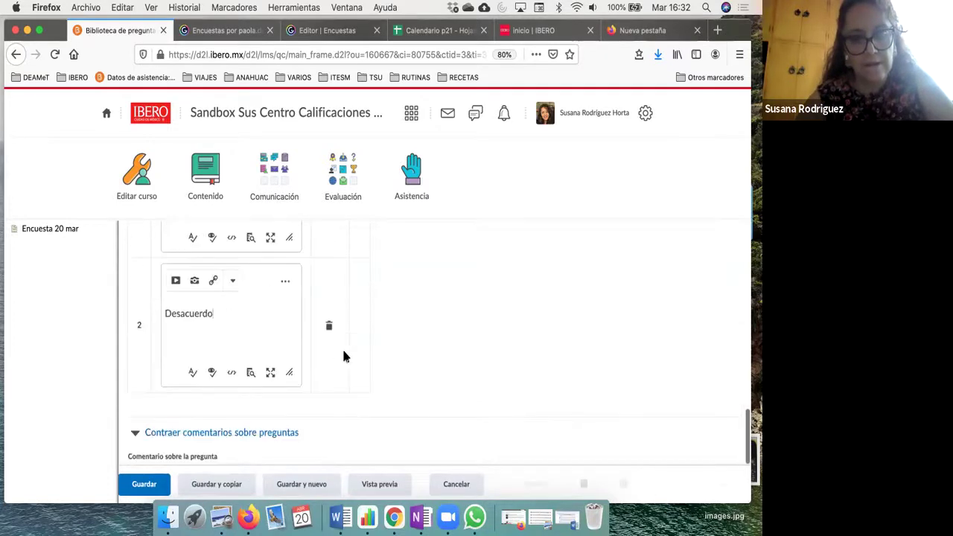
pyautogui.scroll(-4, 342, 358)
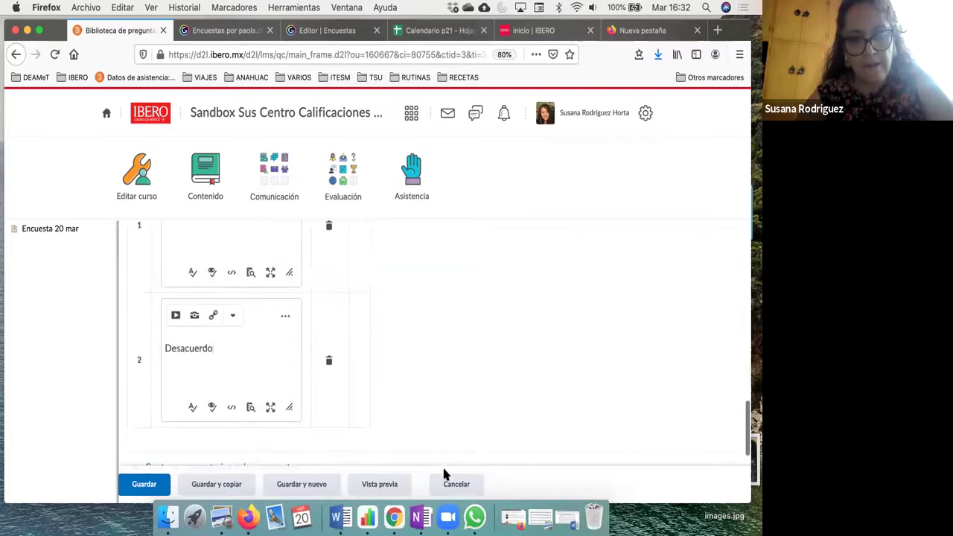
pyautogui.click(393, 484)
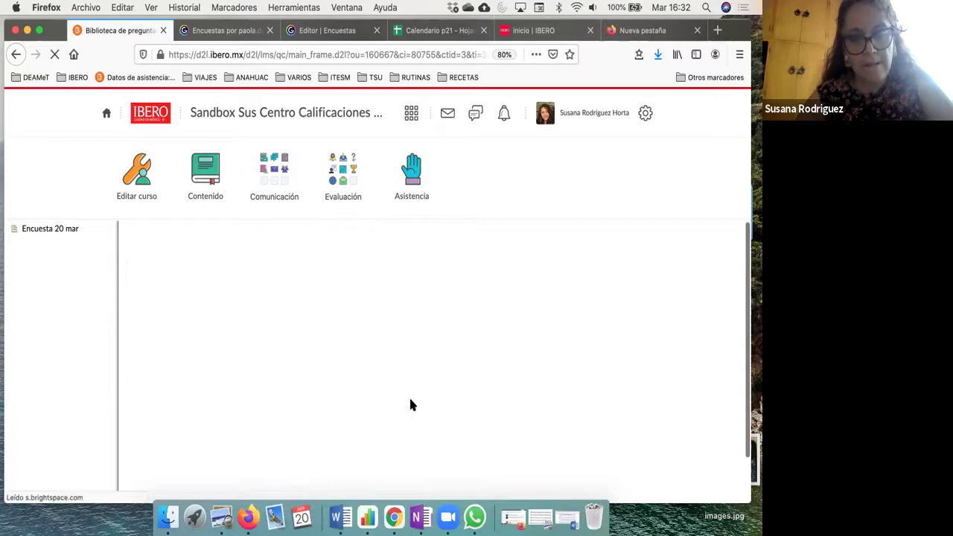
# Step: Remove the second option, "Desacuerdo", from the Likert question
pyautogui.scroll(-1, 409, 404)
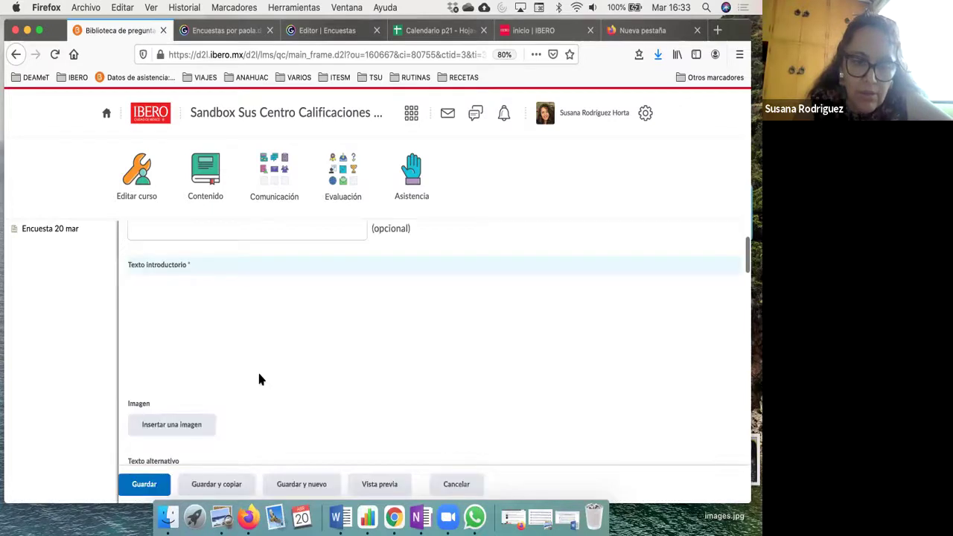
pyautogui.scroll(-10, 259, 380)
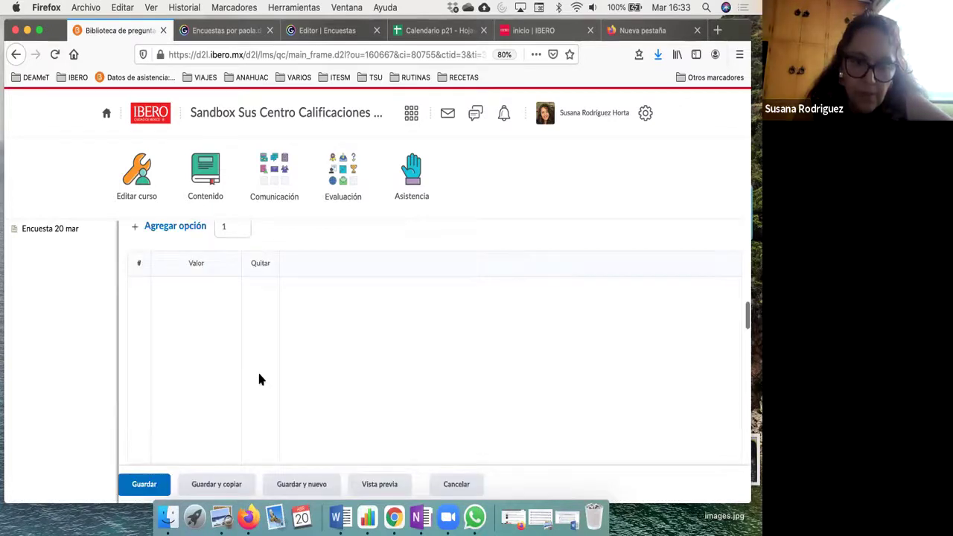
pyautogui.scroll(3, 307, 391)
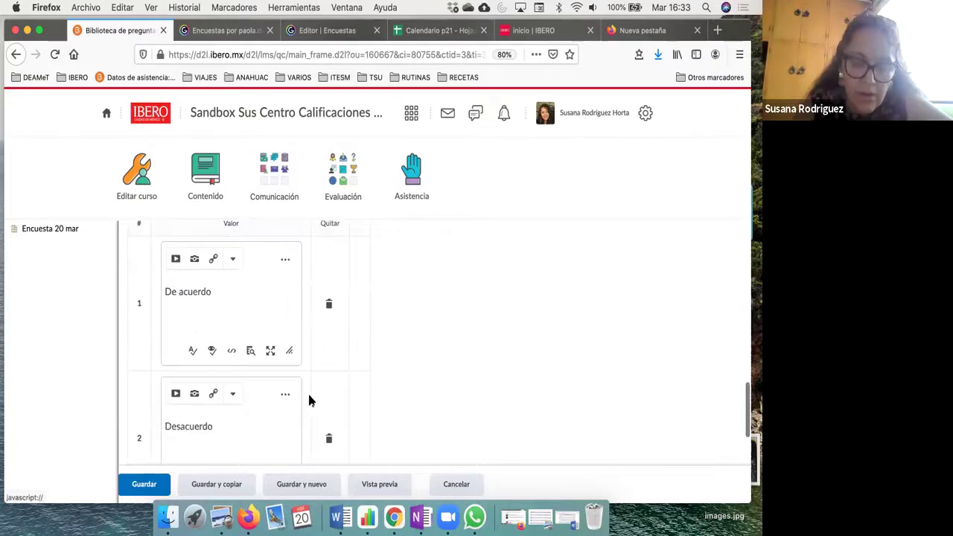
pyautogui.scroll(-1, 320, 392)
pyautogui.click(329, 395)
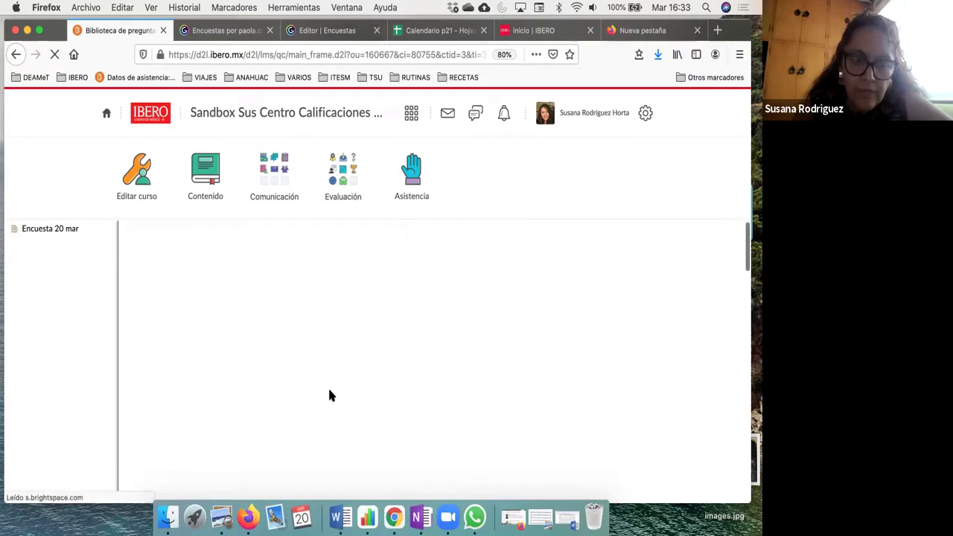
# Step: Replace the Likert question's introductory text with "Conocimiento sobre tí"
pyautogui.scroll(-3, 329, 391)
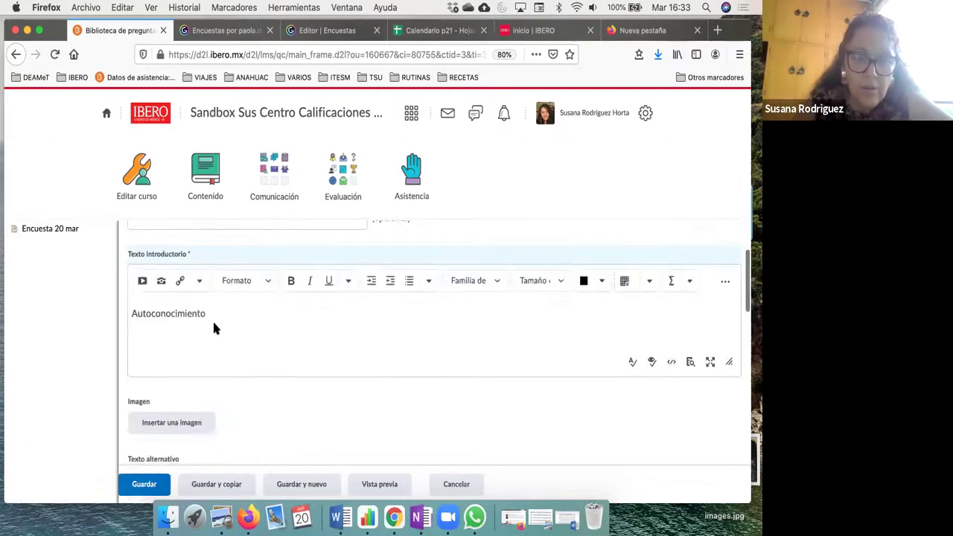
pyautogui.doubleClick(131, 306)
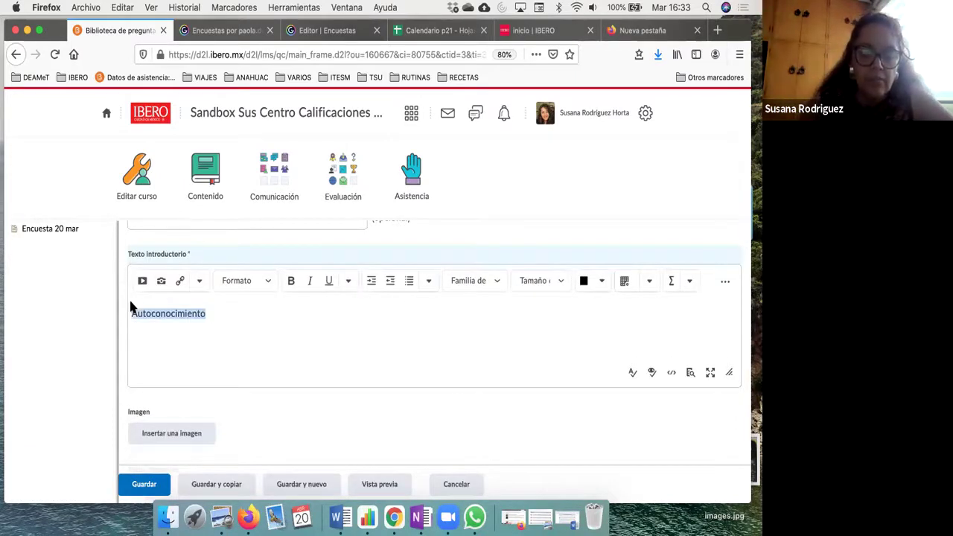
pyautogui.write('Conoc')
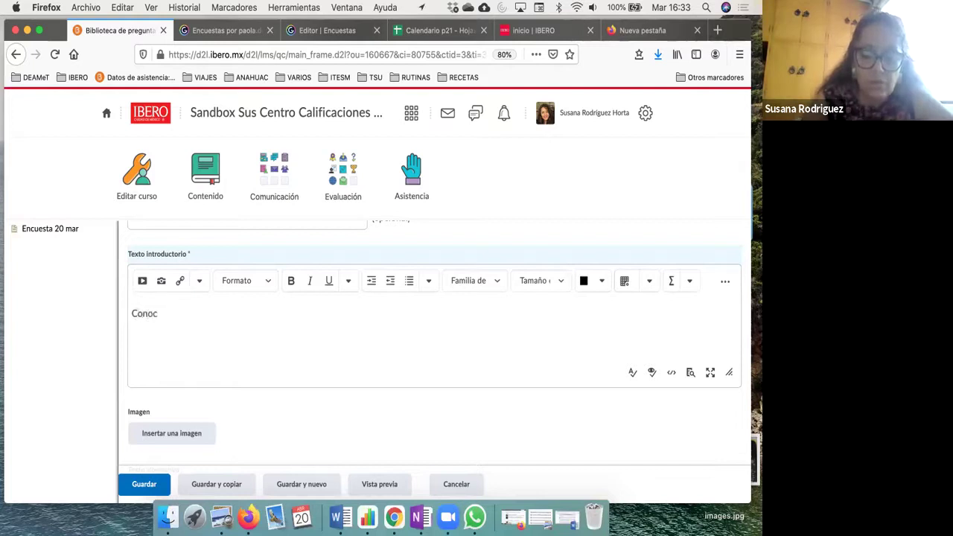
pyautogui.write('imiento sobre tí')
# Step: Replace the first option's value in the Likert question with "Tus emociones"
pyautogui.scroll(-10, 432, 343)
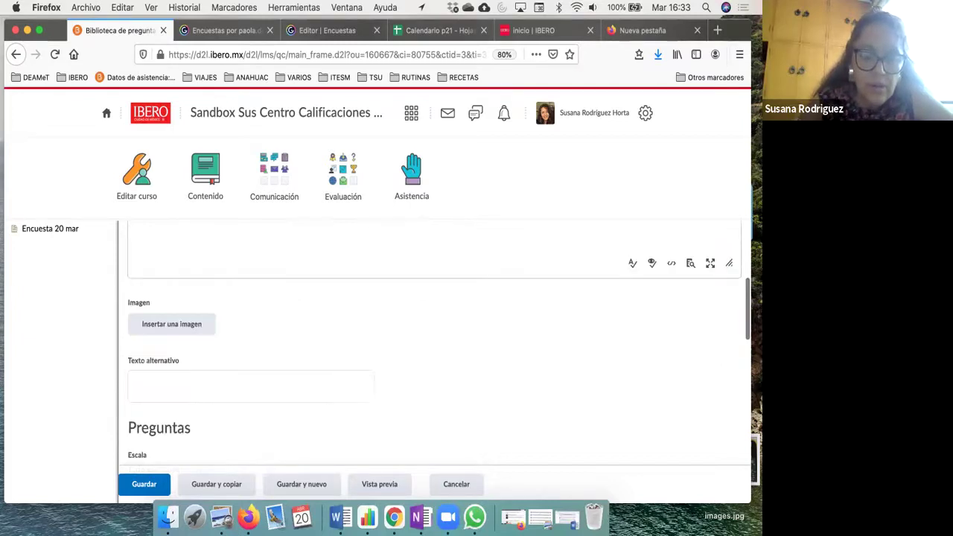
pyautogui.scroll(-4, 222, 373)
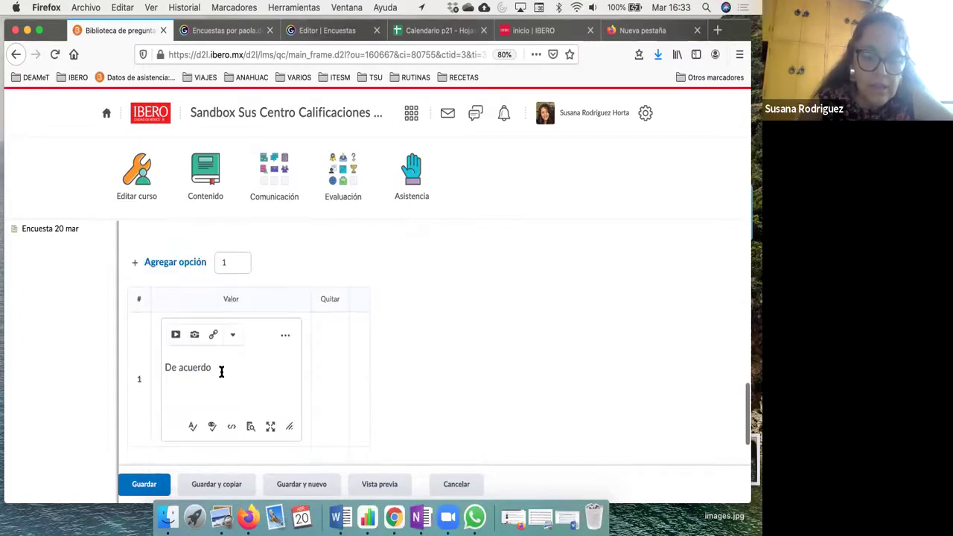
pyautogui.moveTo(221, 372); pyautogui.dragTo(144, 368)
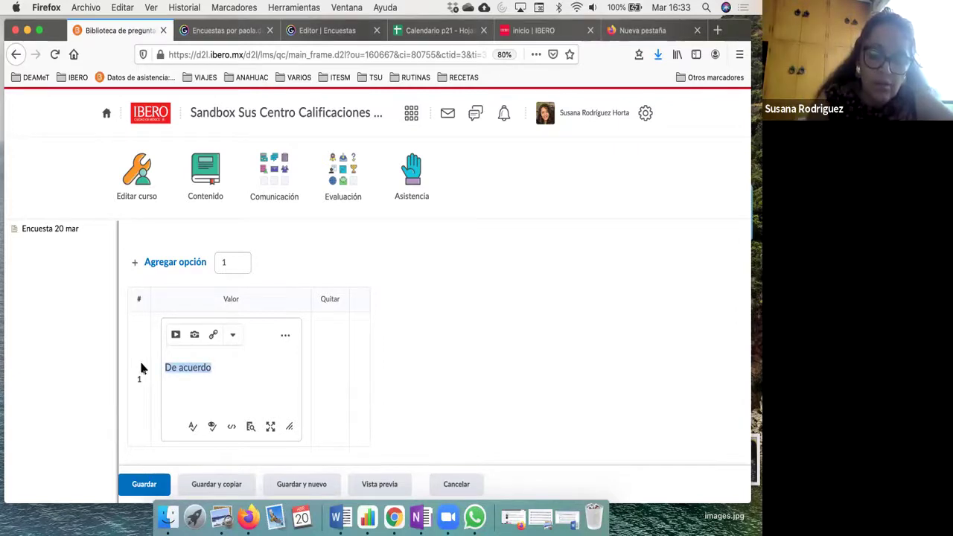
pyautogui.write('Tus')
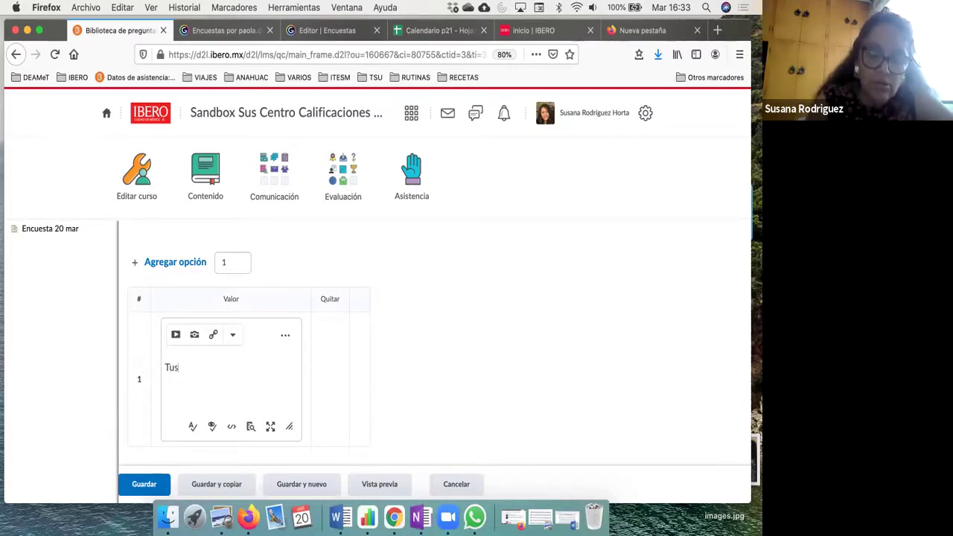
pyautogui.write(' emociones')
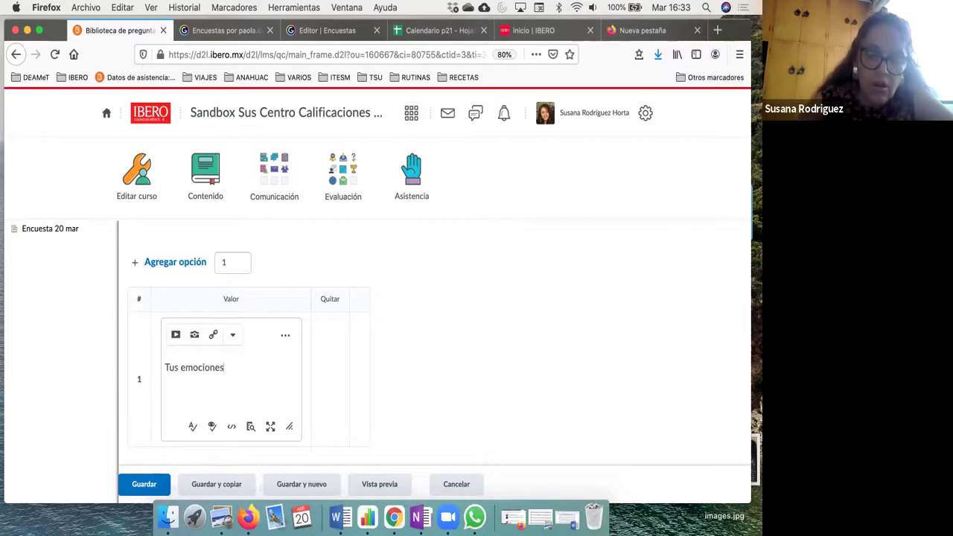
# Step: Add a second option to the Likert question with the value "Pensamientos"
pyautogui.scroll(-1, 432, 342)
pyautogui.scroll(-3, 153, 297)
pyautogui.scroll(4, 153, 298)
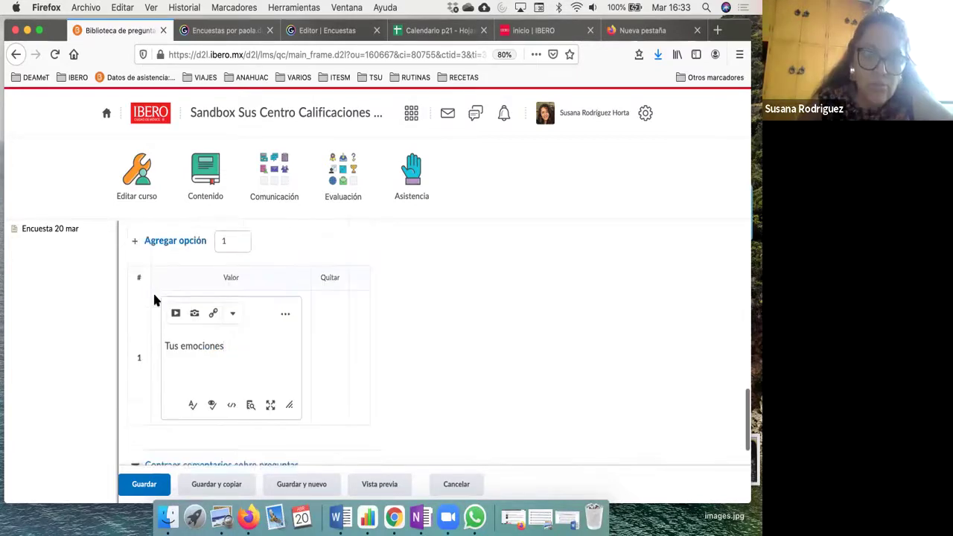
pyautogui.click(169, 261)
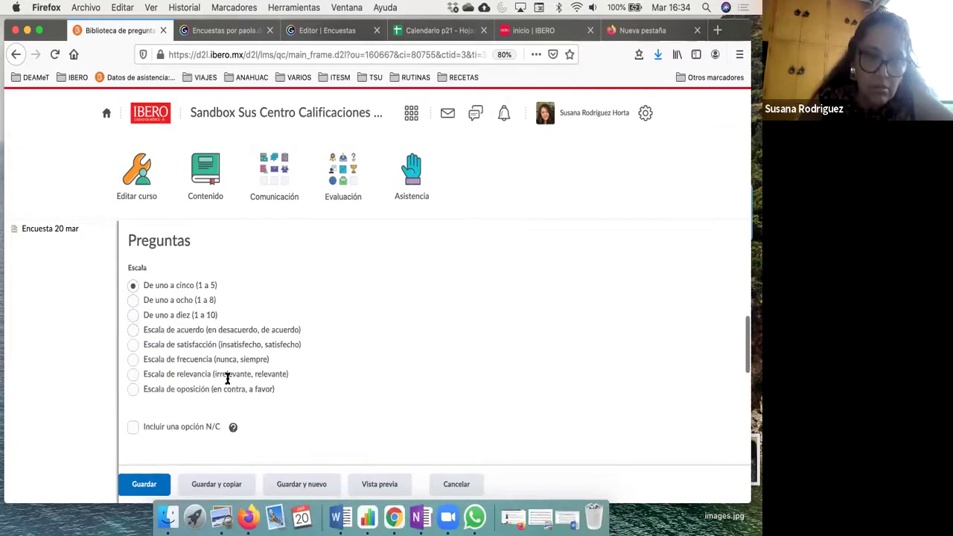
pyautogui.scroll(-3, 227, 378)
pyautogui.scroll(-4, 229, 384)
pyautogui.click(214, 430)
pyautogui.write('Pensamientos')
pyautogui.scroll(-2, 308, 374)
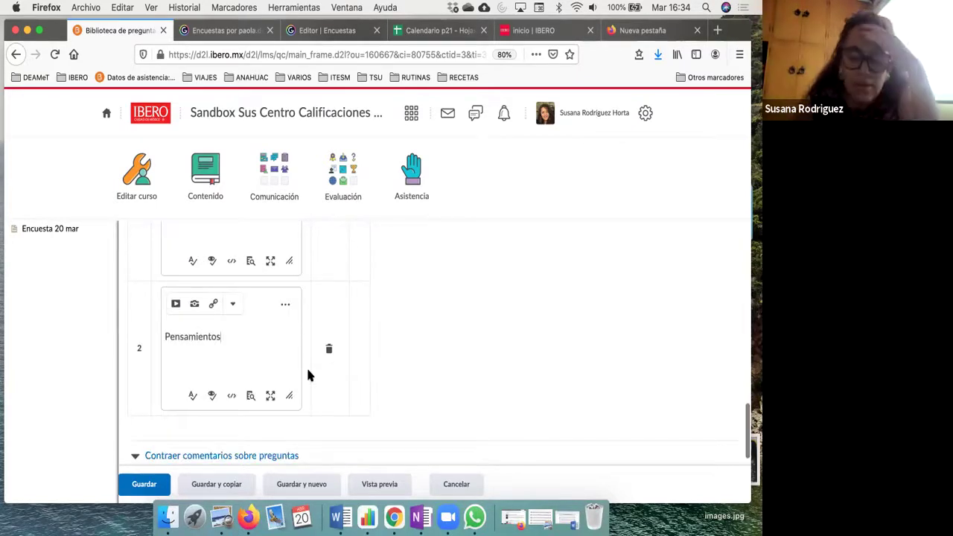
# Step: Preview the Likert question with the one-to-five scale, try its answer choices and return to editing
pyautogui.scroll(8, 308, 375)
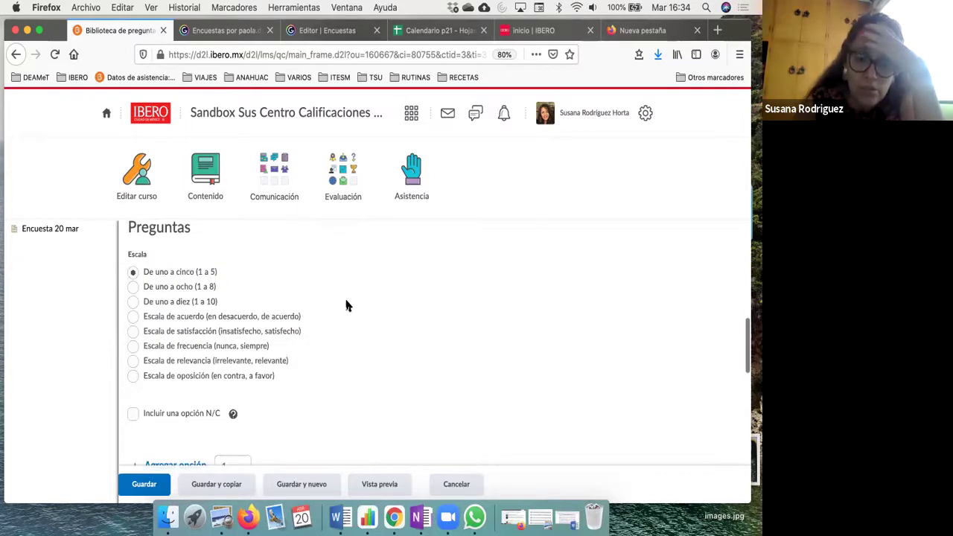
pyautogui.scroll(-4, 346, 305)
pyautogui.click(397, 484)
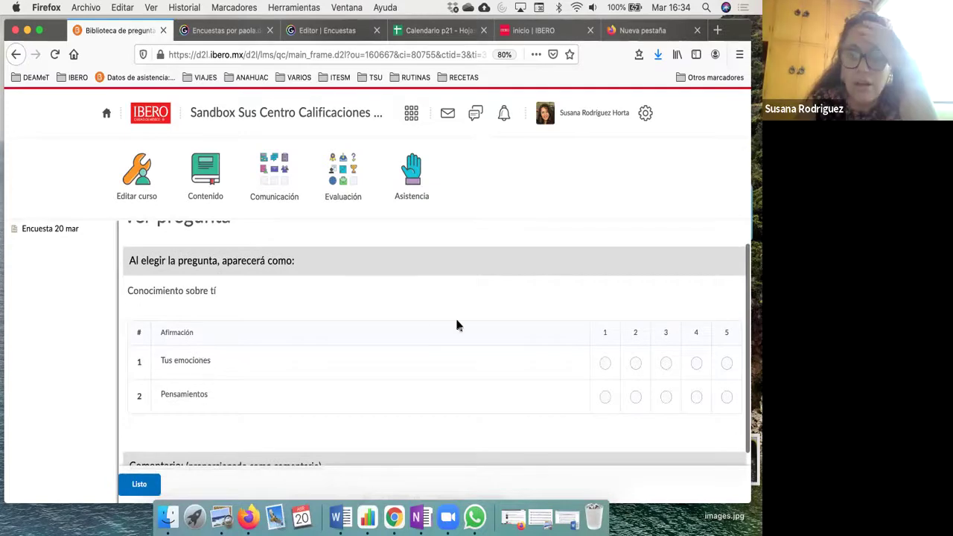
pyautogui.click(604, 362)
pyautogui.click(710, 361)
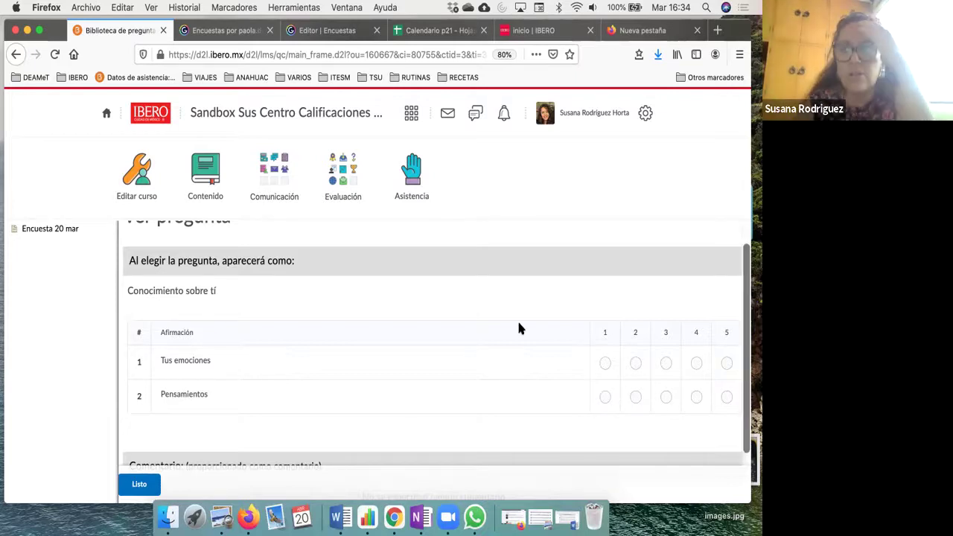
pyautogui.scroll(-2, 519, 328)
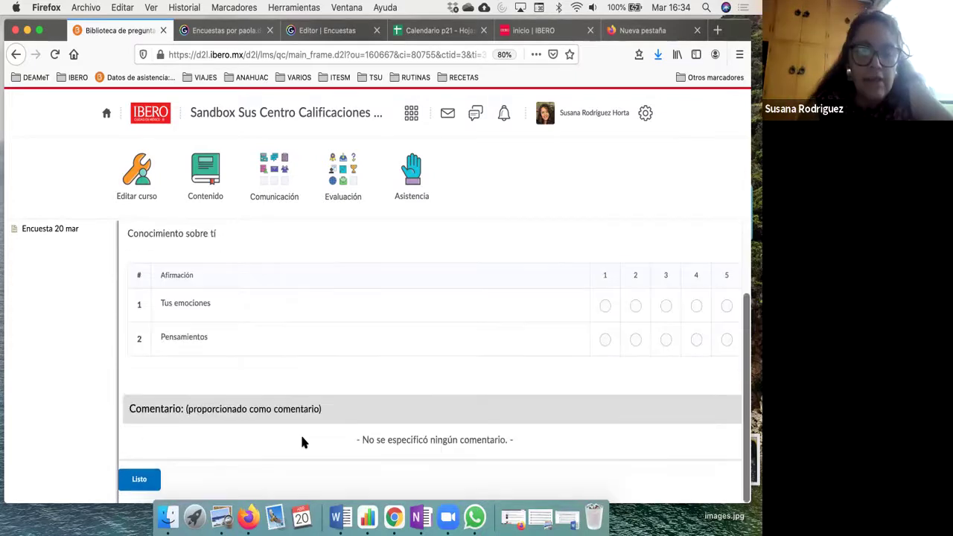
pyautogui.click(150, 480)
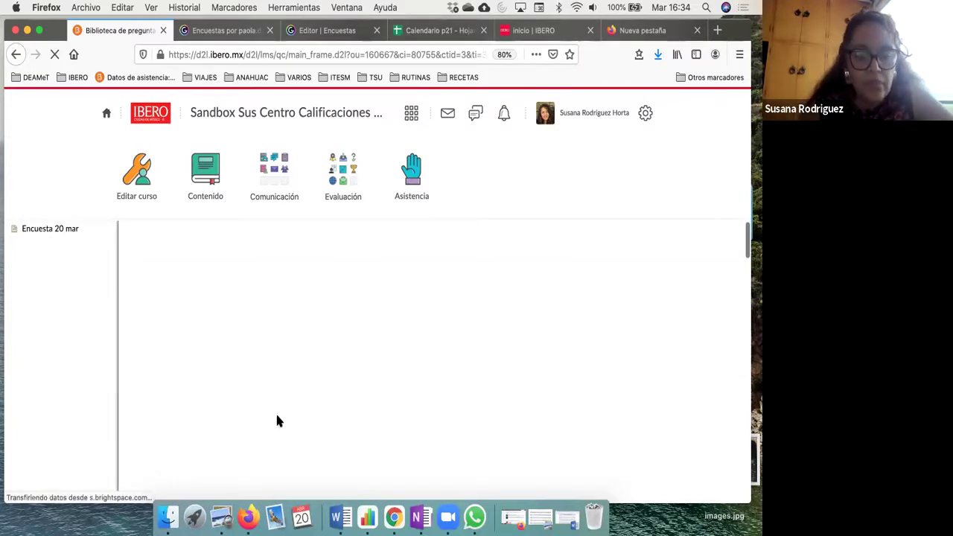
# Step: Change the Likert question's scale to "Escala de acuerdo (en desacuerdo, de acuerdo)" and check it in the preview
pyautogui.scroll(-5, 275, 411)
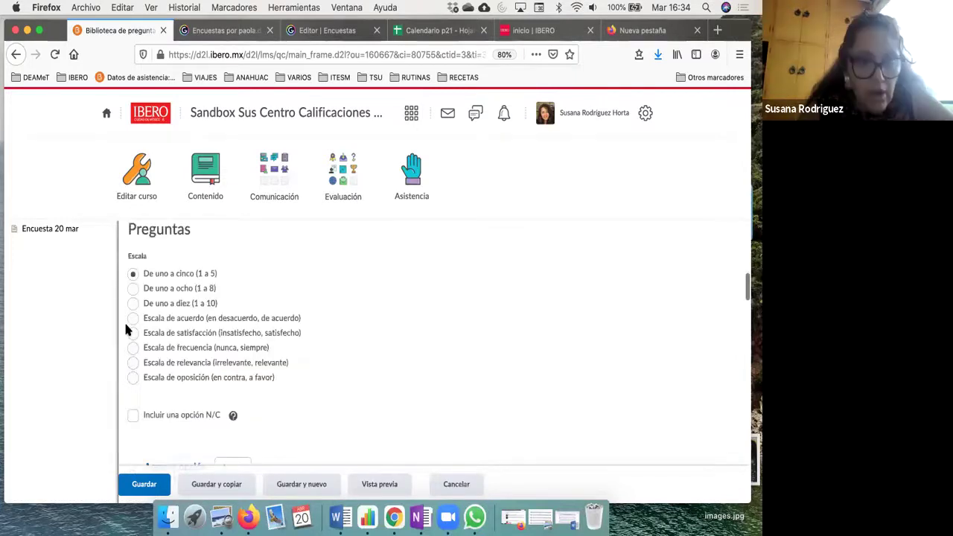
pyautogui.click(132, 319)
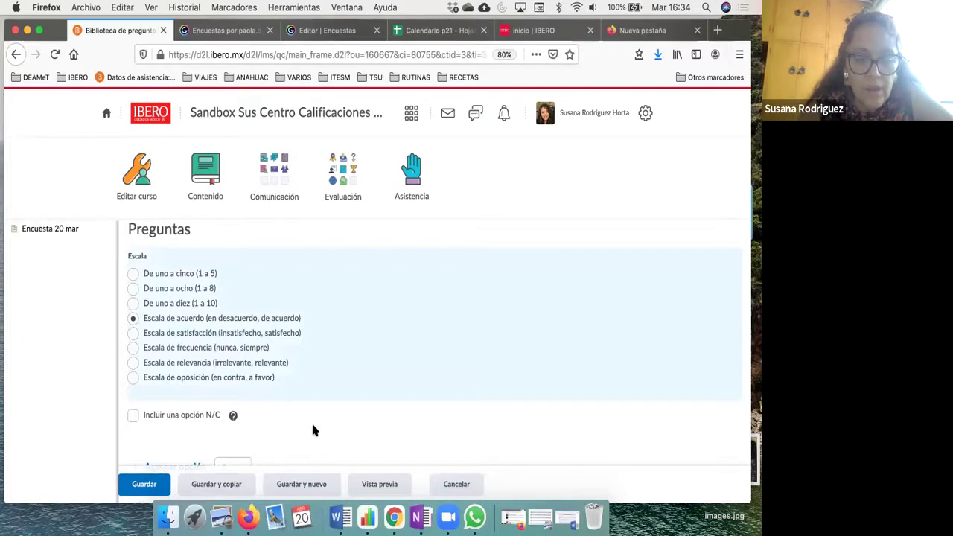
pyautogui.scroll(-4, 310, 421)
pyautogui.click(376, 485)
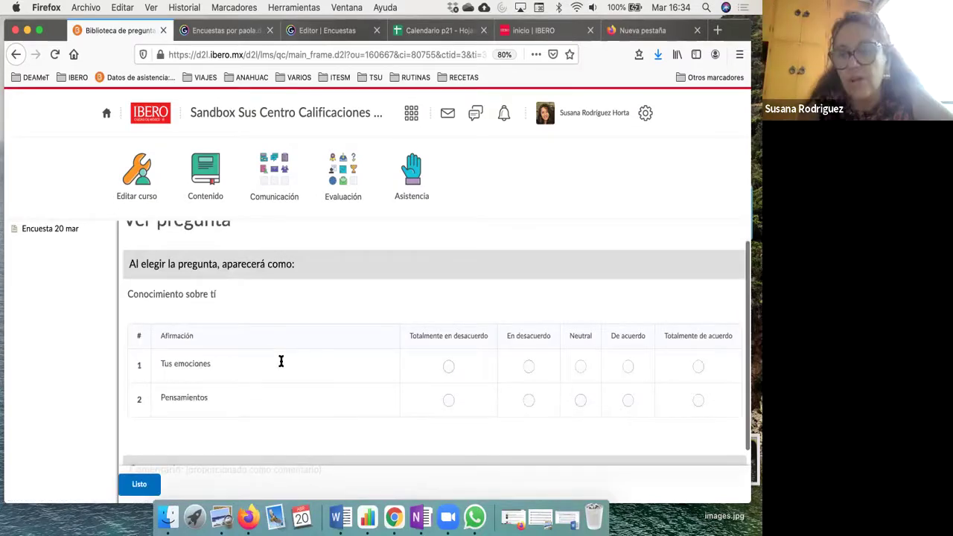
pyautogui.scroll(-1, 702, 352)
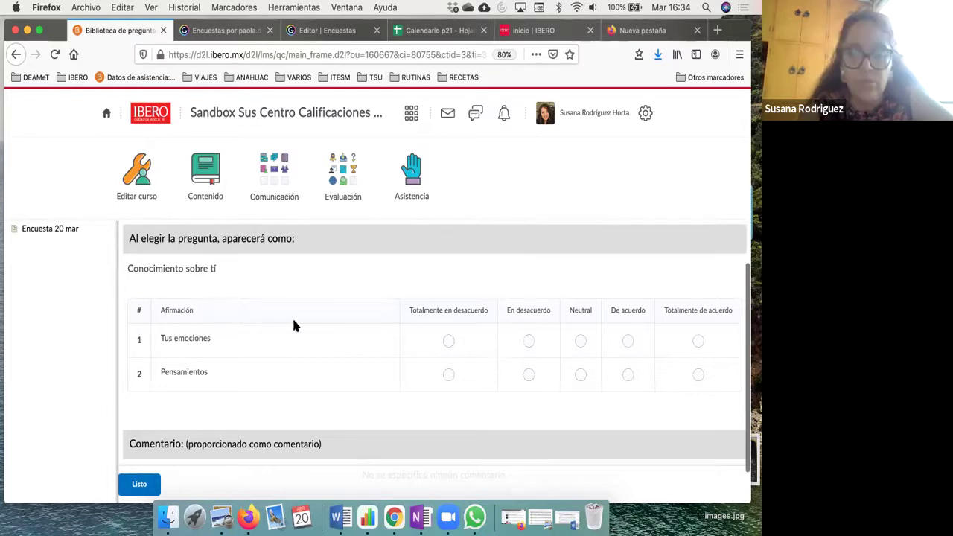
pyautogui.scroll(-1, 223, 387)
pyautogui.click(146, 483)
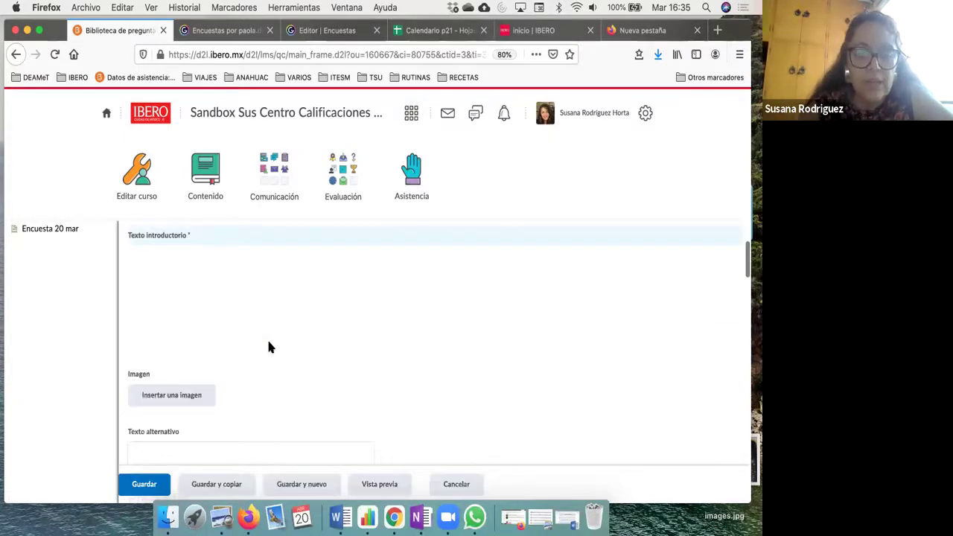
# Step: Try the scale "Escala de oposición (en contra, a favor)" on the Likert question and preview it
pyautogui.scroll(-5, 253, 372)
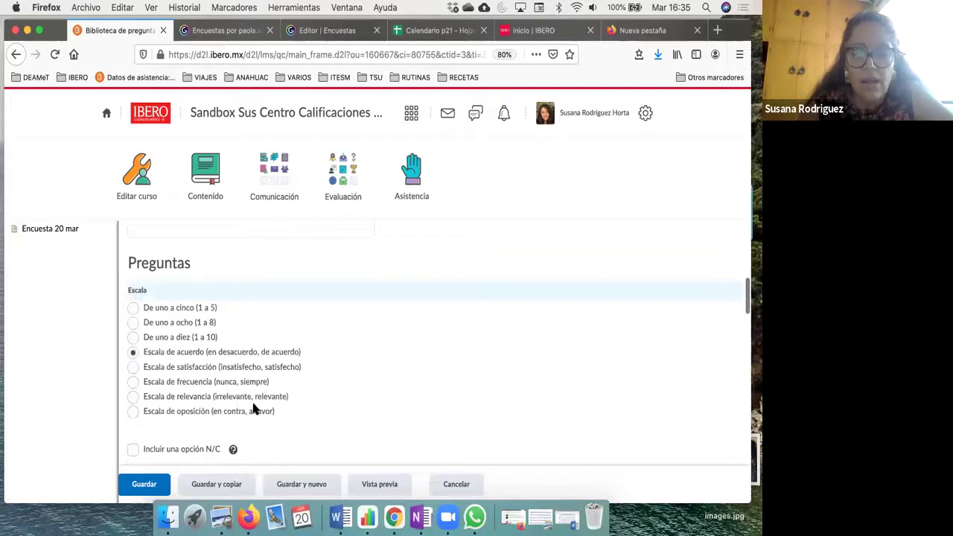
pyautogui.scroll(1, 253, 407)
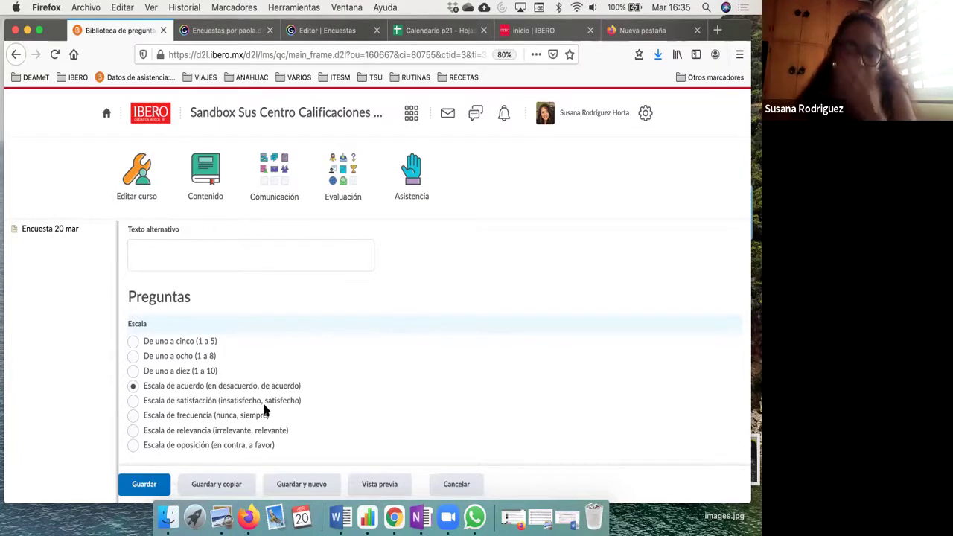
pyautogui.click(132, 446)
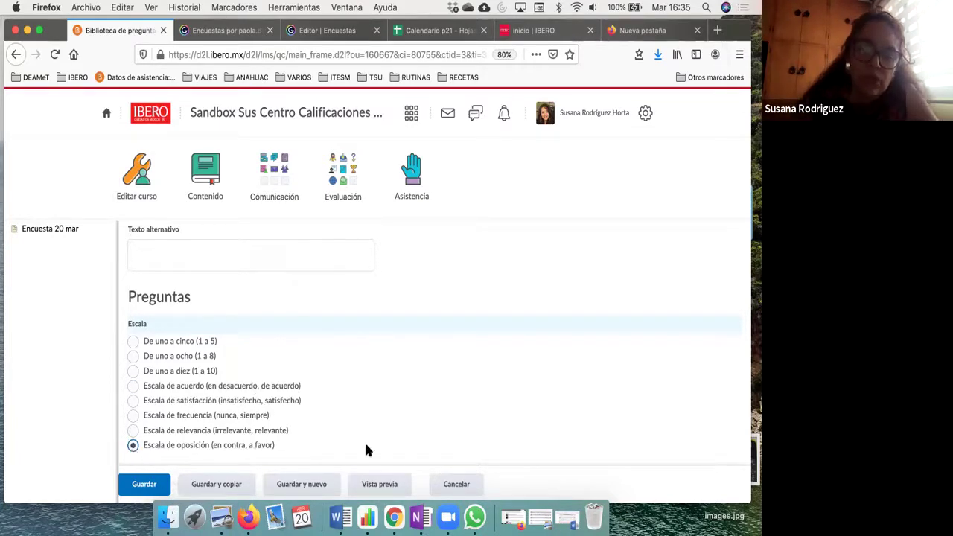
pyautogui.click(368, 484)
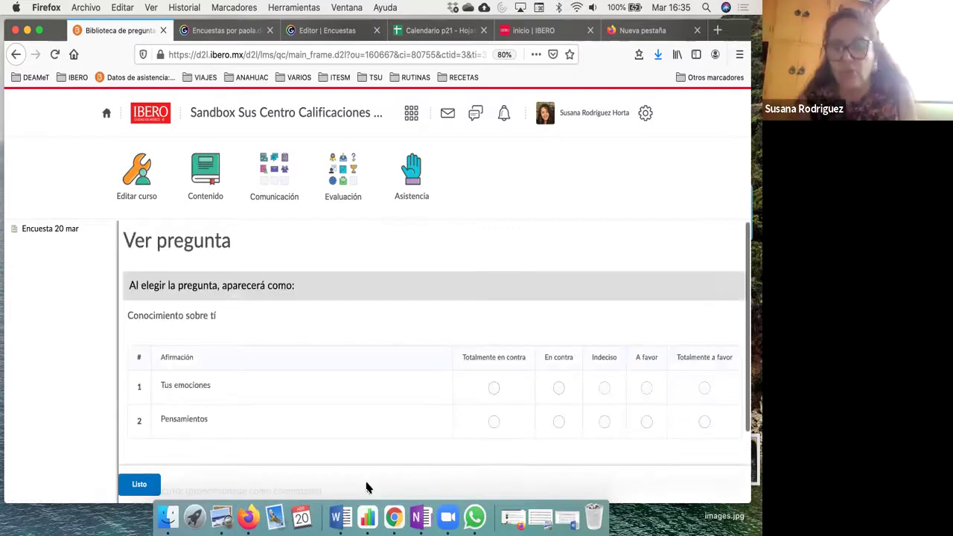
pyautogui.scroll(-1, 447, 424)
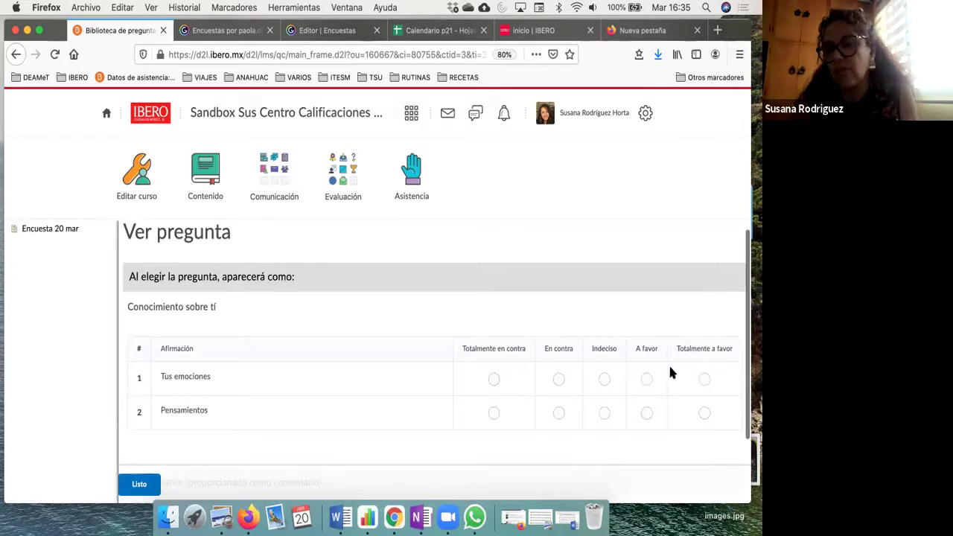
pyautogui.click(138, 484)
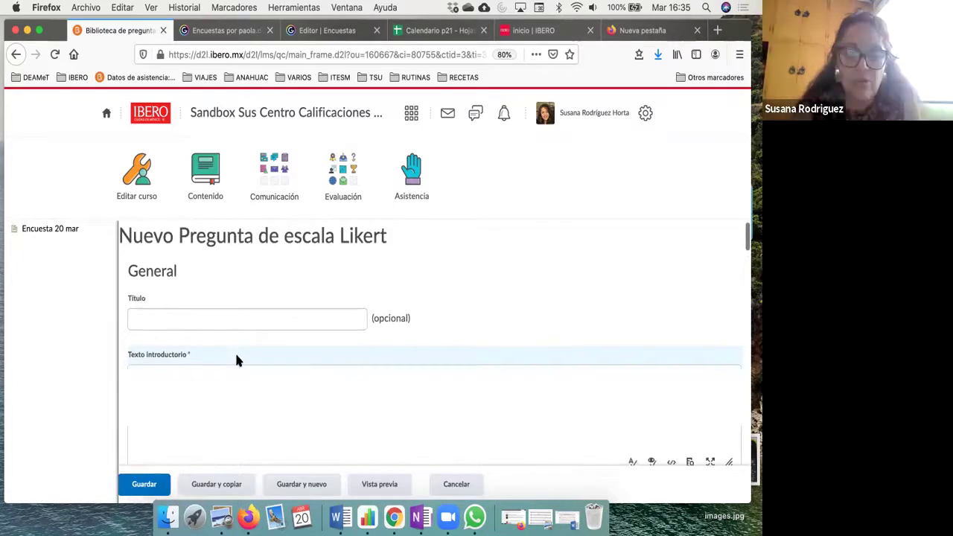
# Step: Set the Likert question's scale to "Escala de acuerdo (en desacuerdo, de acuerdo)" and save the question
pyautogui.scroll(-5, 237, 360)
pyautogui.click(133, 343)
pyautogui.click(146, 484)
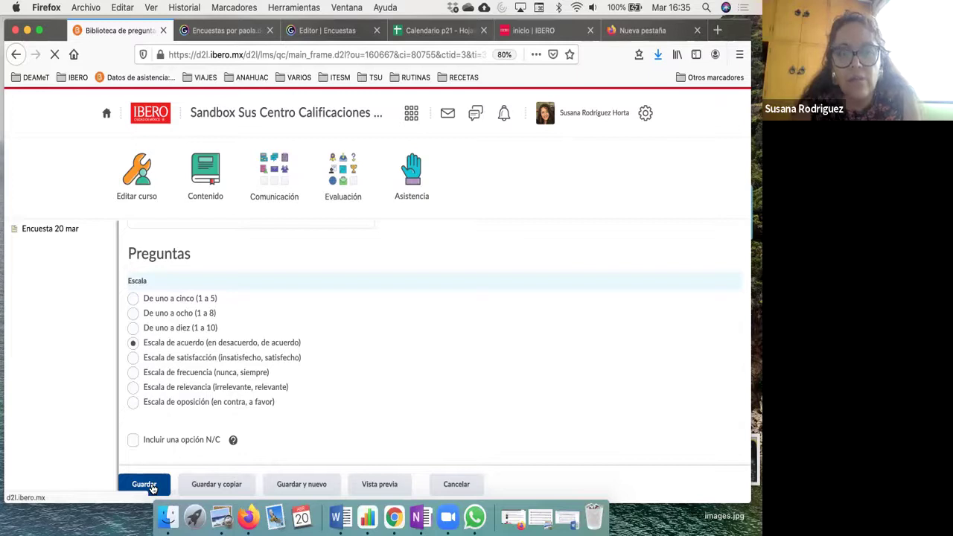
# Step: Switch to the Genially presentation, check the survey flowchart for the next question, and return to the Brightspace question library
pyautogui.press('super+3')
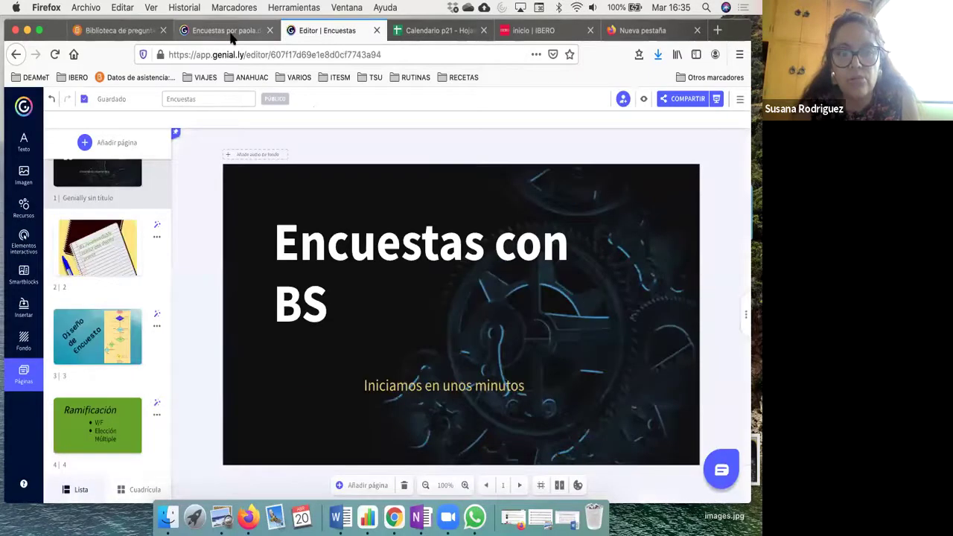
pyautogui.click(230, 36)
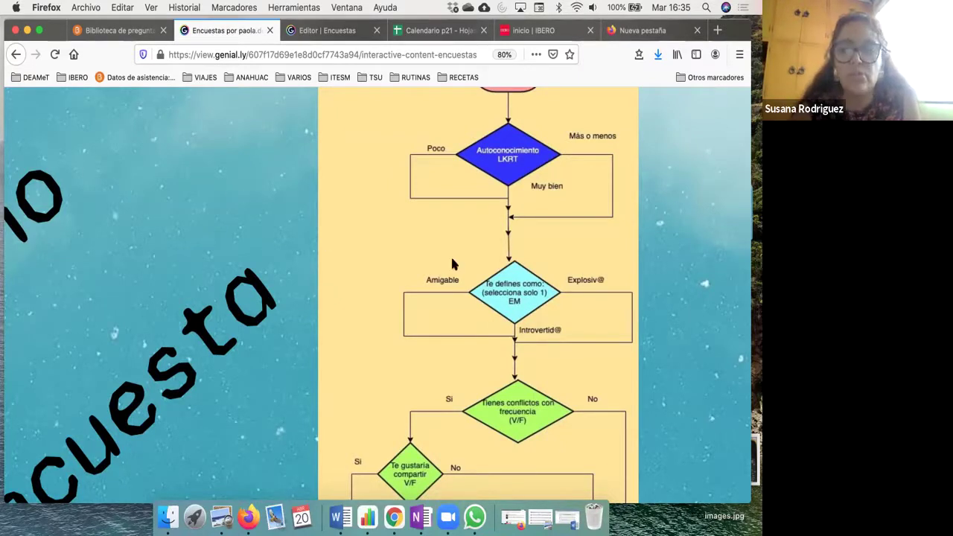
pyautogui.click(108, 30)
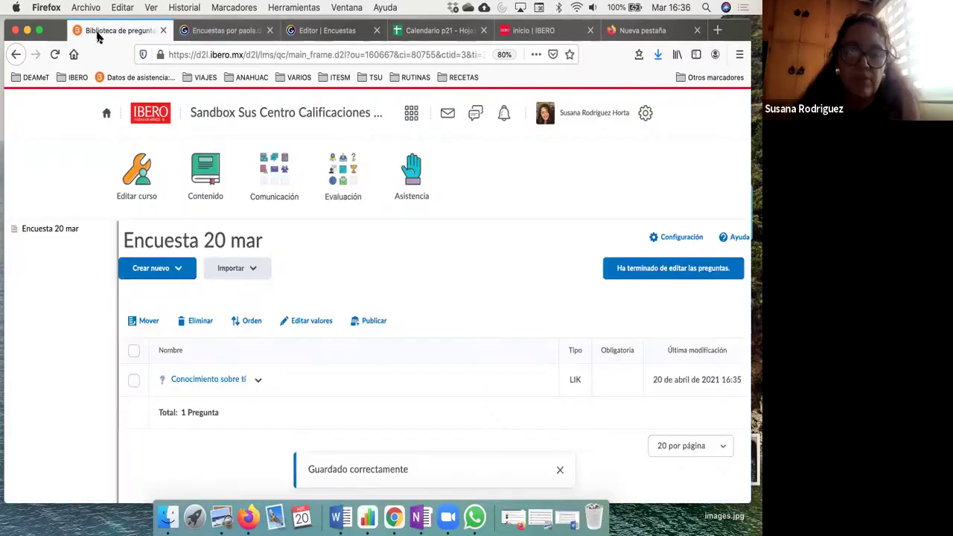
# Step: Create a multiple-choice question (EM) in "Encuesta 20 mar" with the question text "Te defines como:"
pyautogui.click(173, 272)
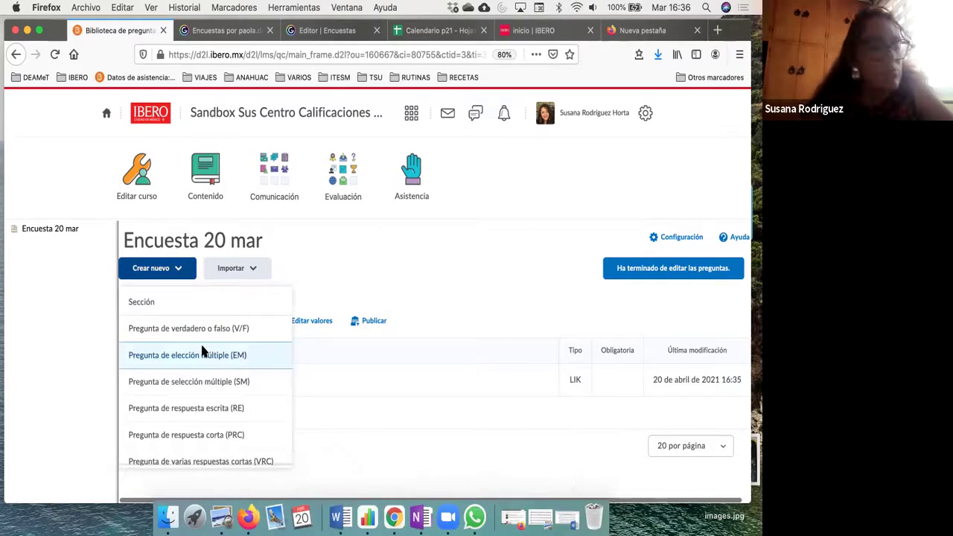
pyautogui.click(204, 354)
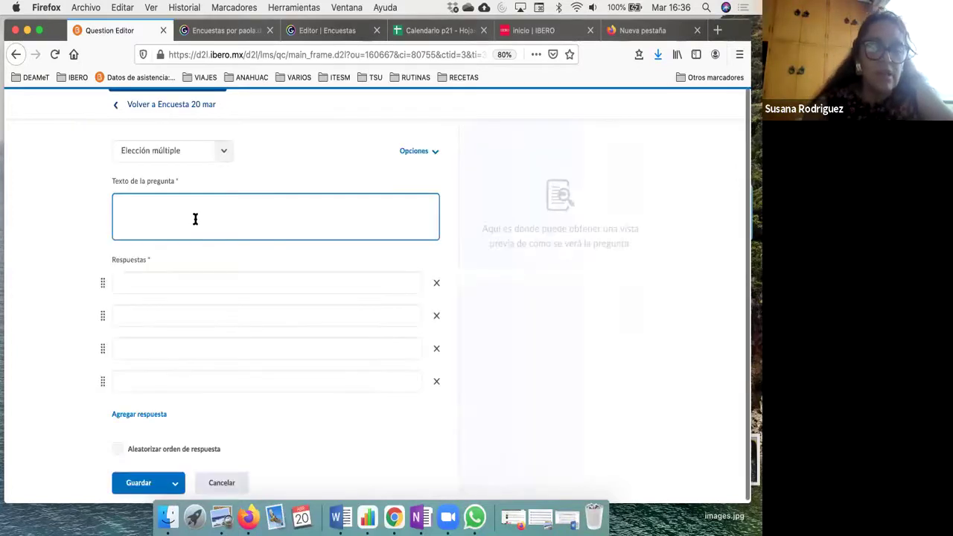
pyautogui.write('Te defines como.')
pyautogui.click(153, 282)
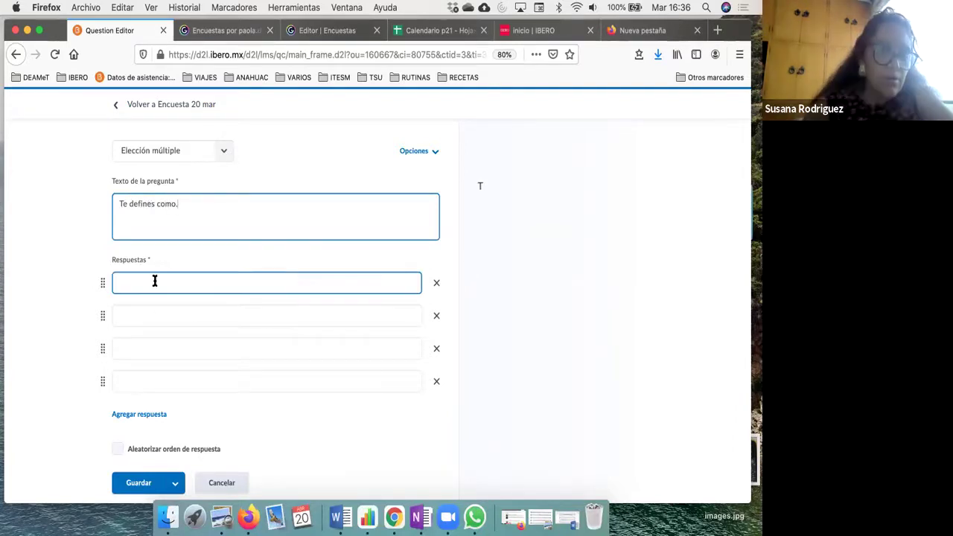
pyautogui.click(174, 206)
pyautogui.press('BackSpace')
pyautogui.write(':')
# Step: Enter "amigable", "introverti@" and "explosiv@" as answers to "Te defines como:" and remove the unused fourth answer
pyautogui.click(156, 279)
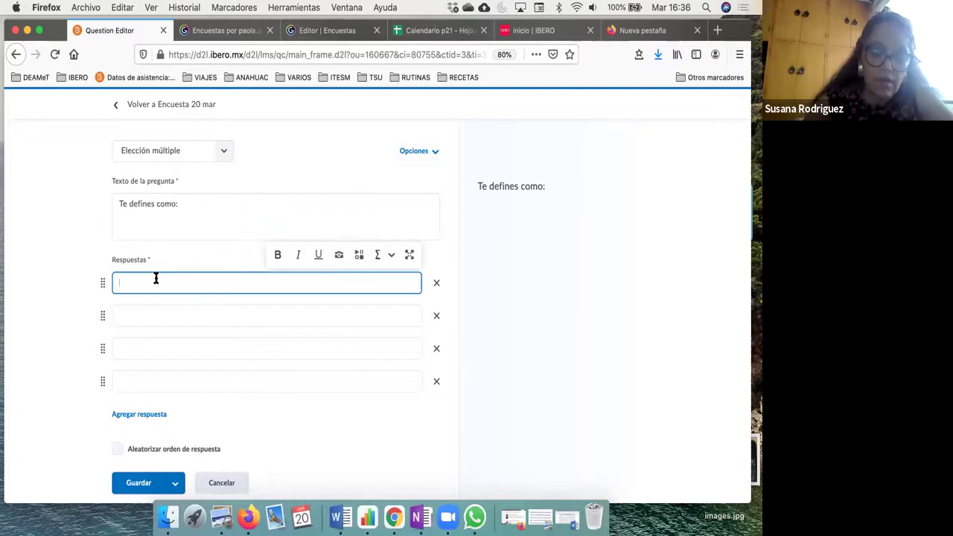
pyautogui.write('amigable')
pyautogui.click(153, 312)
pyautogui.write('introverti@')
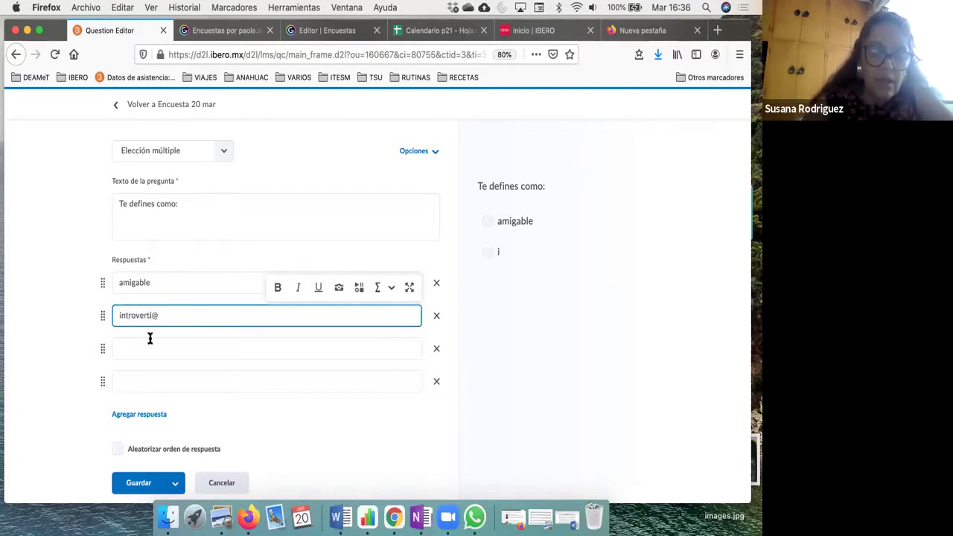
pyautogui.click(149, 341)
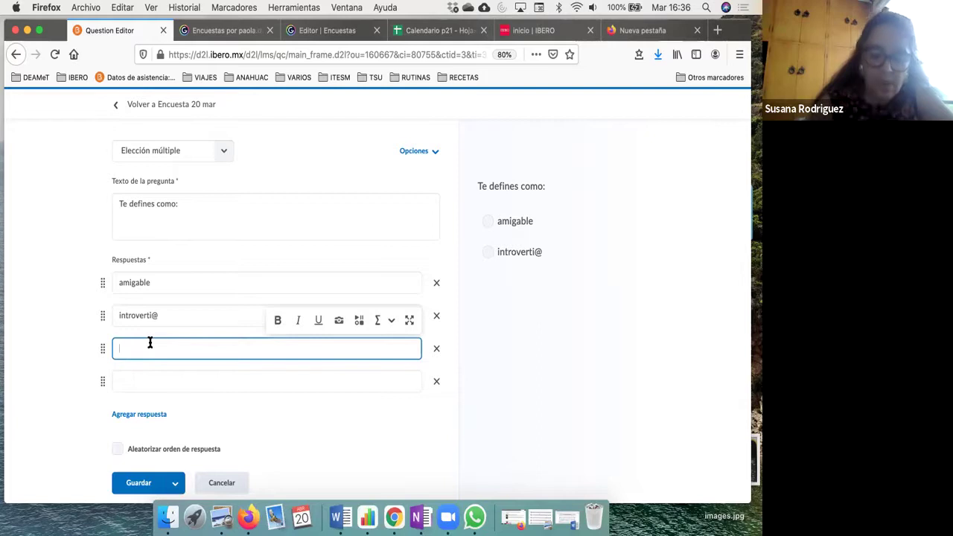
pyautogui.write('explosi')
pyautogui.write('v')
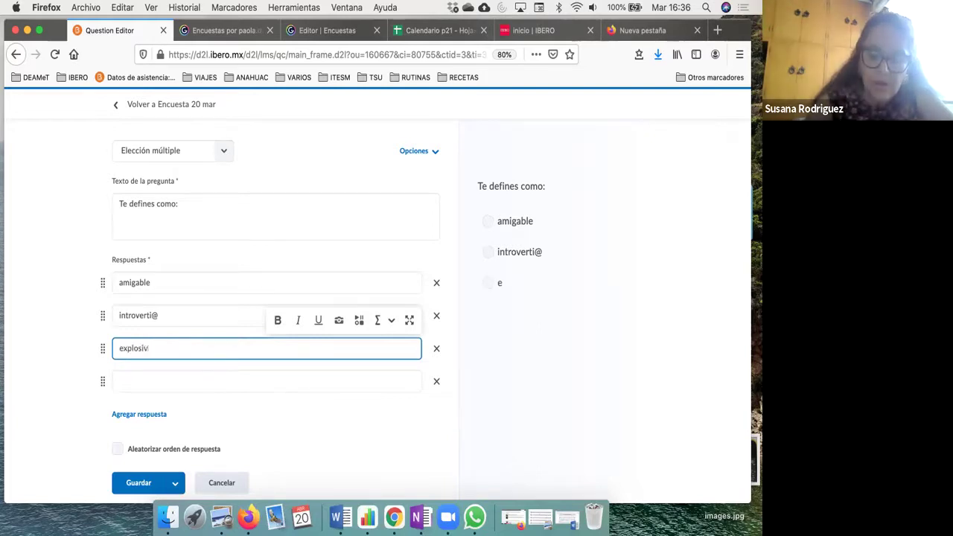
pyautogui.write('a@')
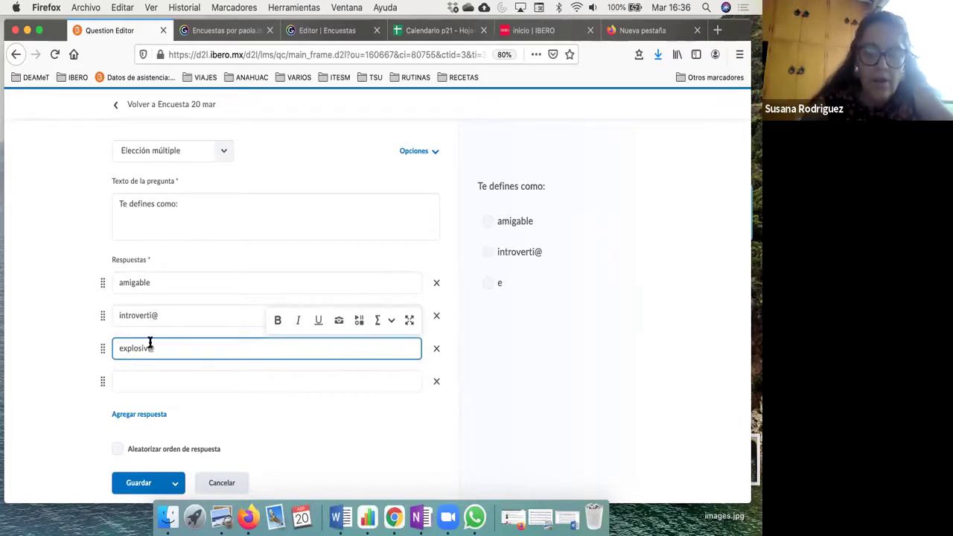
pyautogui.click(438, 383)
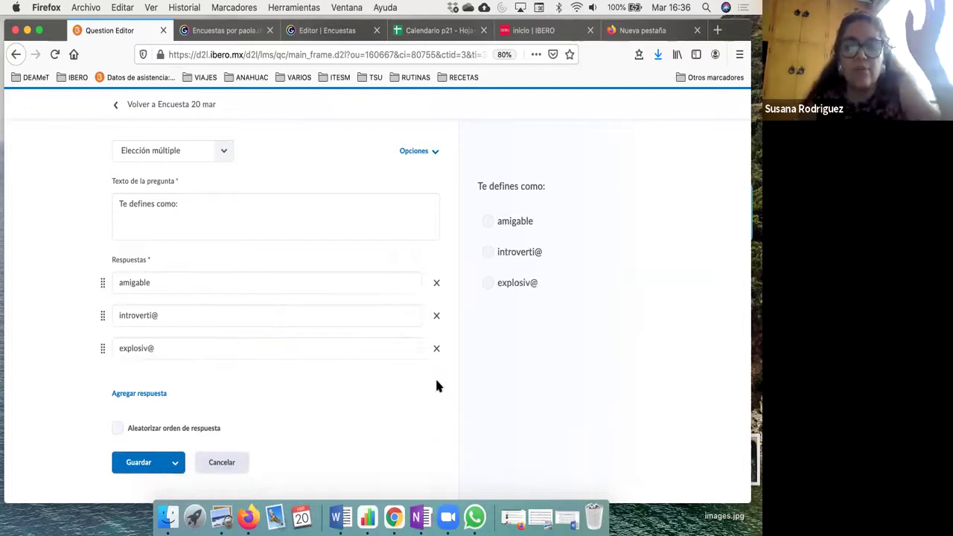
# Step: Enable random answer order for the "Te defines como:" question and save it
pyautogui.click(261, 348)
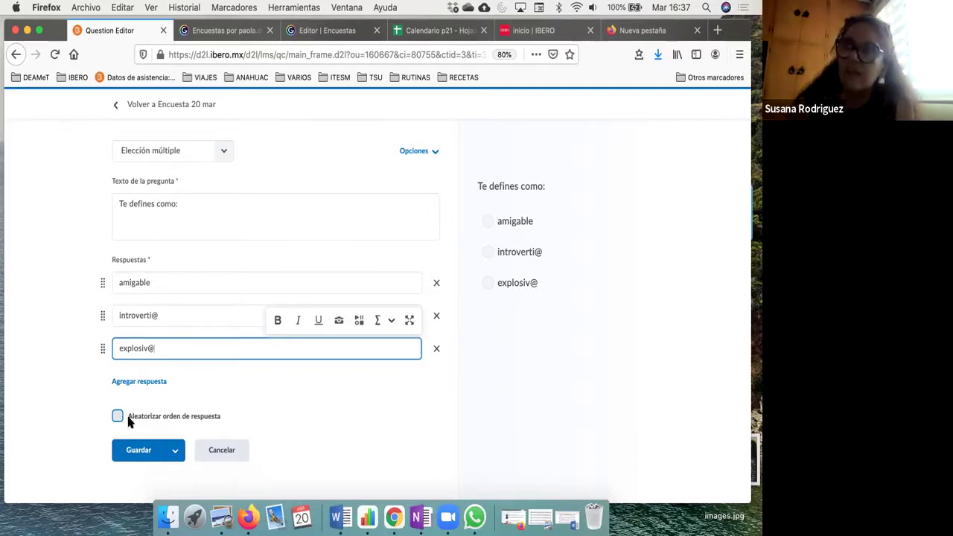
pyautogui.click(116, 417)
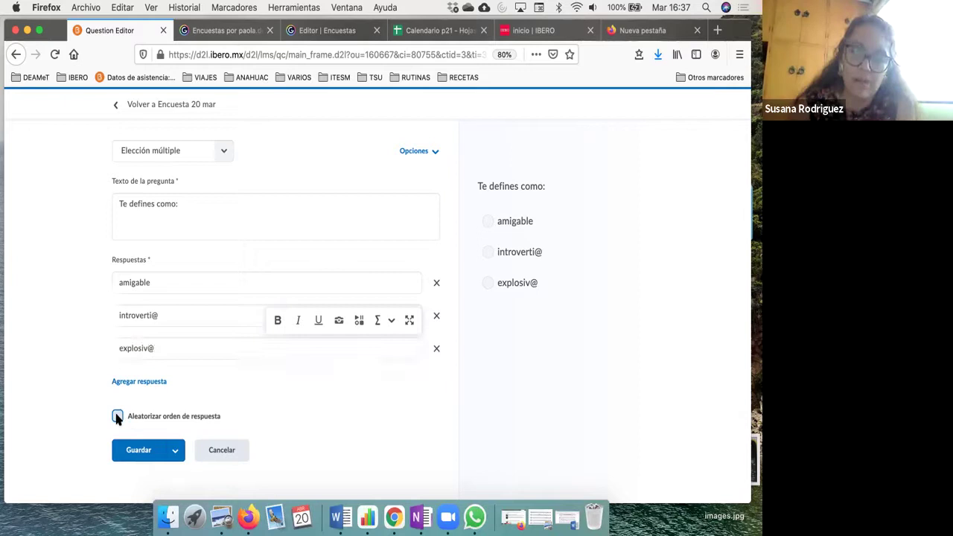
pyautogui.click(136, 452)
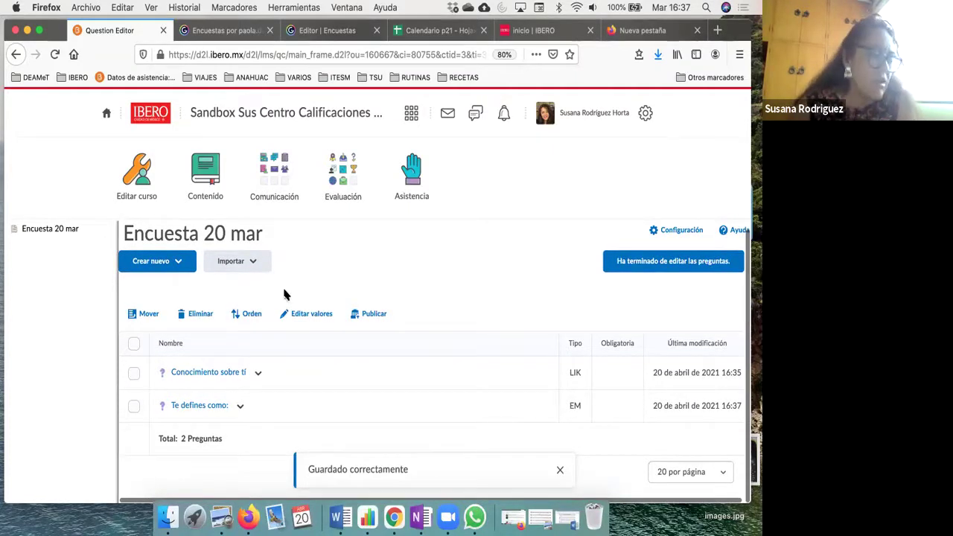
# Step: Switch to the Genially presentation, check the flowchart for the question after "Te defines como:", and return to the Brightspace question library
pyautogui.click(341, 37)
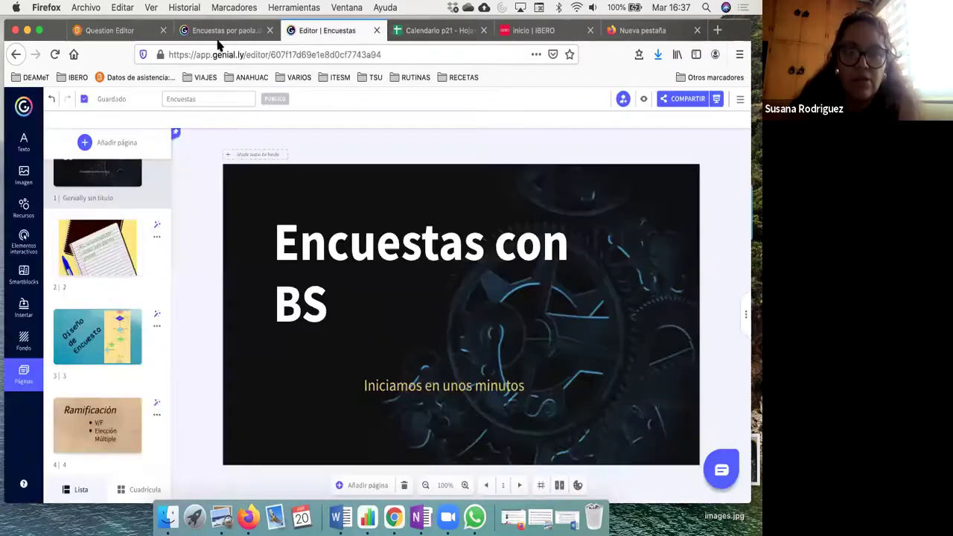
pyautogui.click(214, 32)
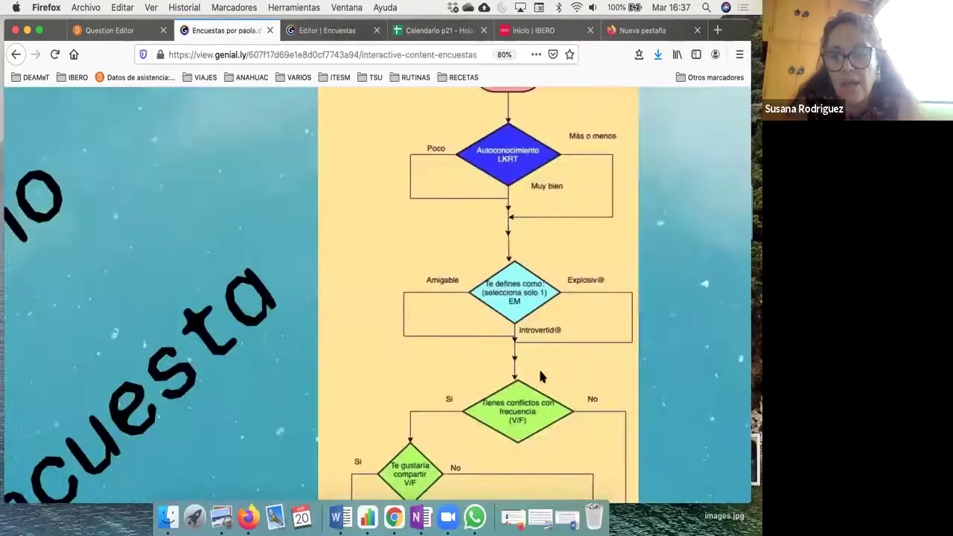
pyautogui.scroll(-2, 541, 376)
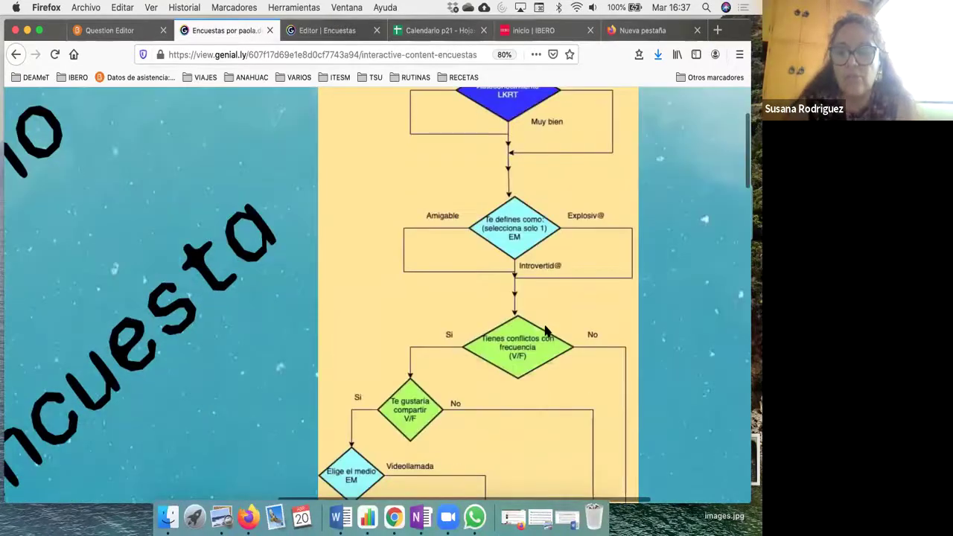
pyautogui.scroll(-1, 545, 331)
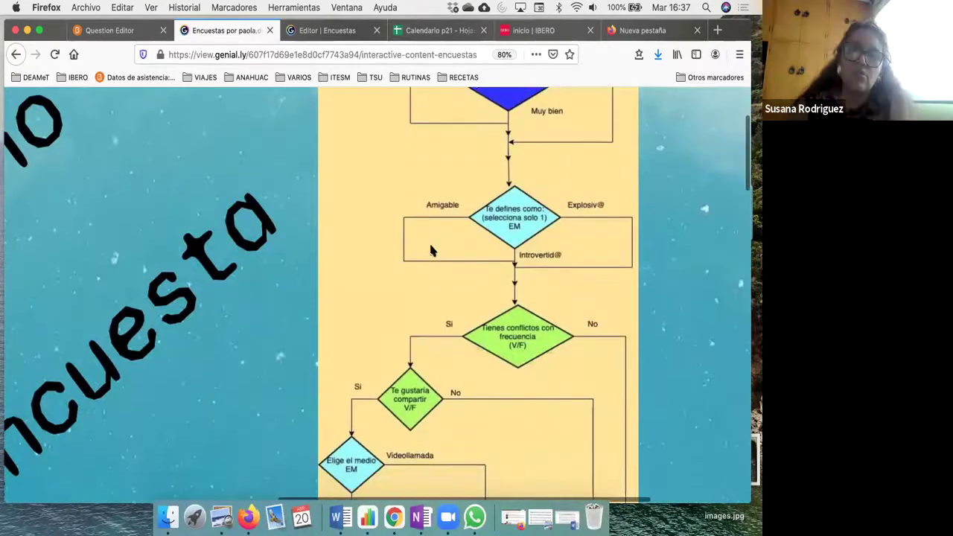
pyautogui.click(89, 38)
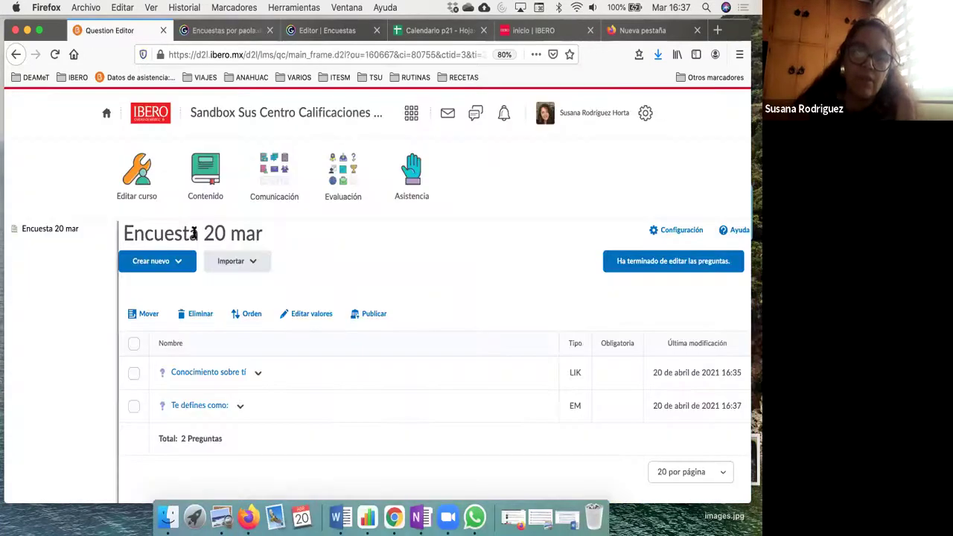
# Step: Create a true/false question (V/F) in "Encuesta 20 mar" with the text "Conflictos con frecuencia" and save it
pyautogui.click(181, 269)
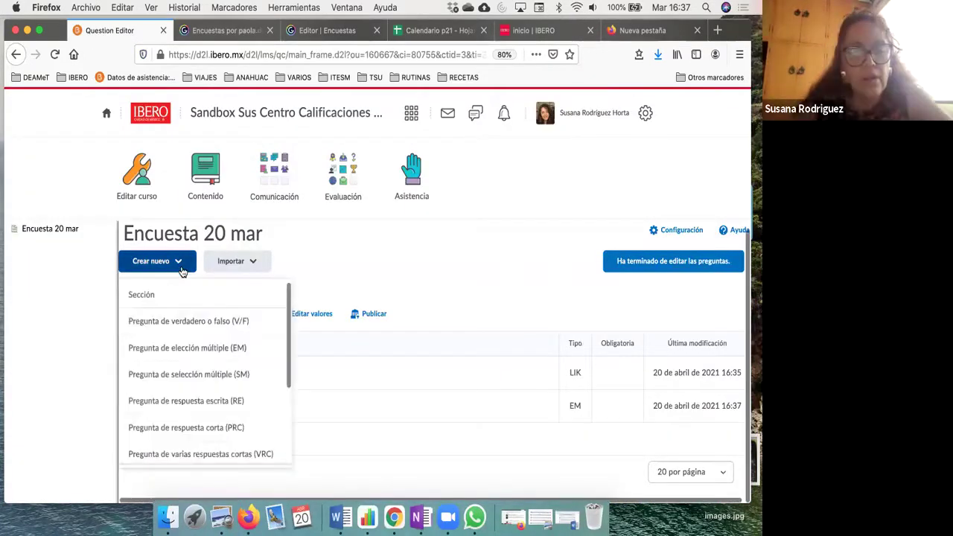
pyautogui.click(209, 324)
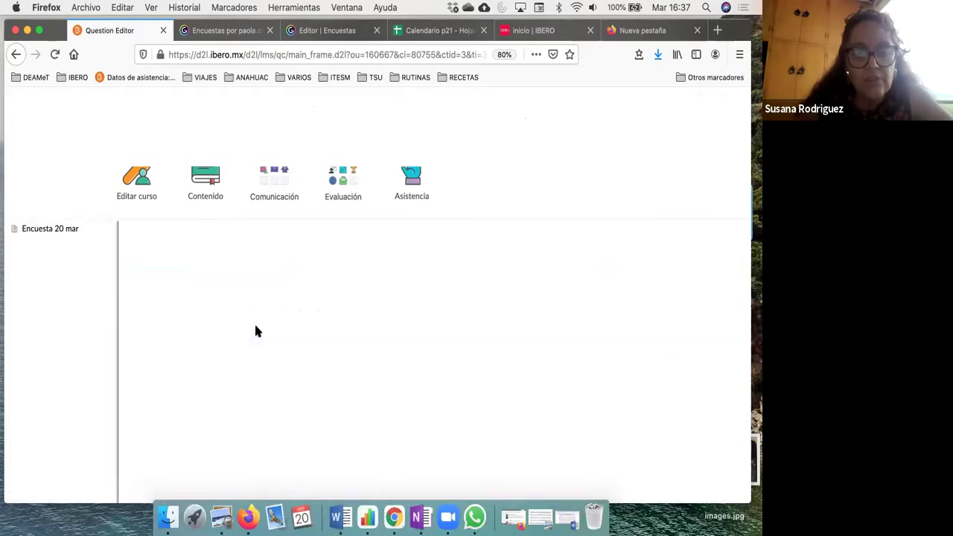
pyautogui.click(164, 215)
pyautogui.write('Conflictos con frecuencia')
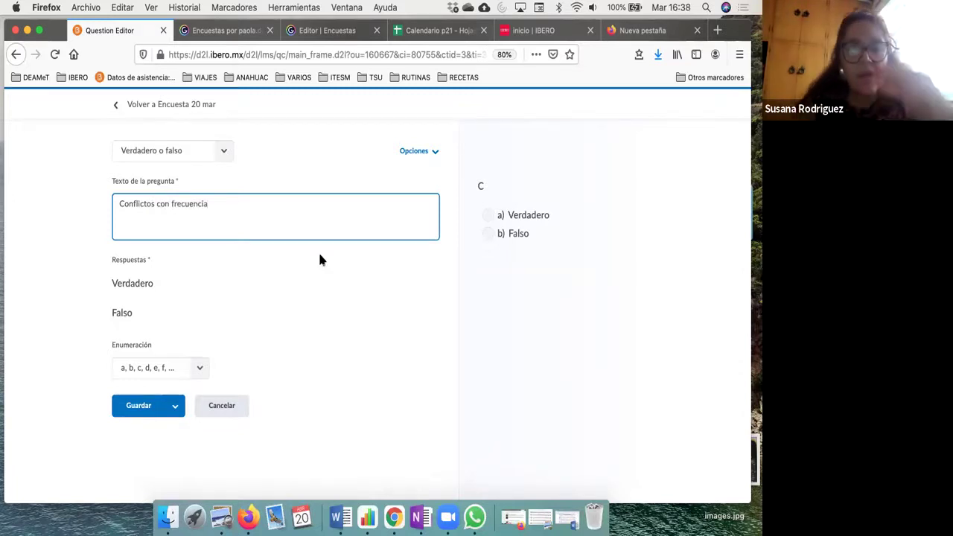
pyautogui.click(319, 259)
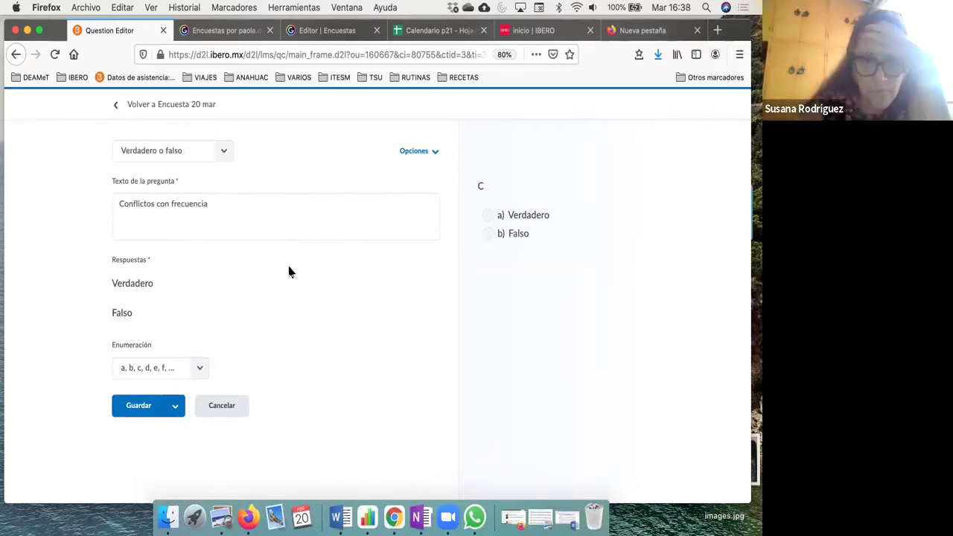
pyautogui.click(189, 233)
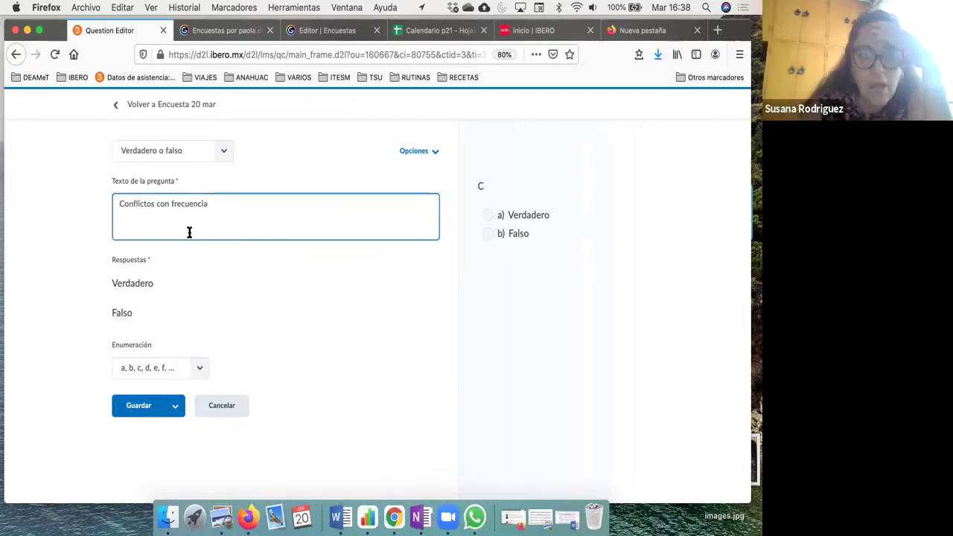
pyautogui.click(256, 296)
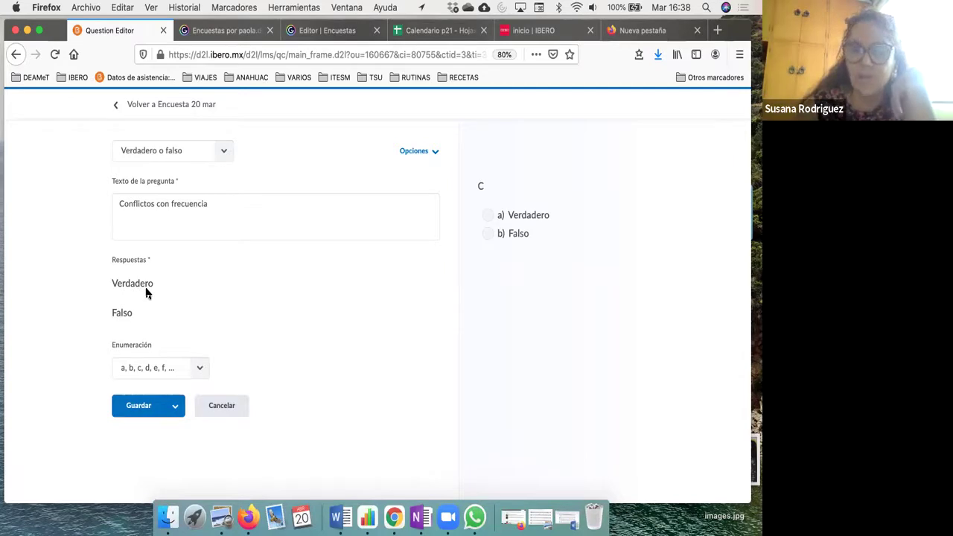
pyautogui.click(137, 406)
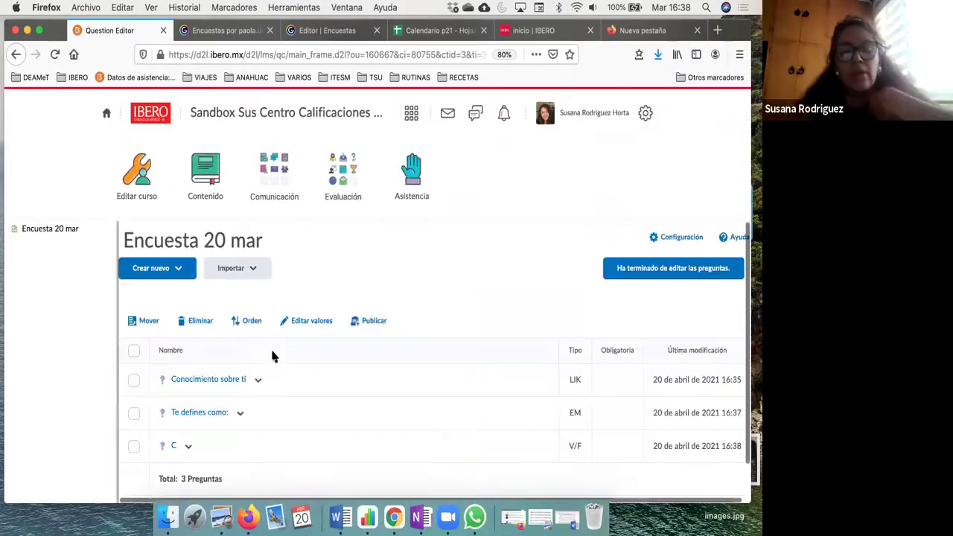
# Step: Reopen the saved true/false question "C" for editing, complete its text as "Conflictos con frecuencia" and save it
pyautogui.scroll(-1, 223, 373)
pyautogui.click(189, 405)
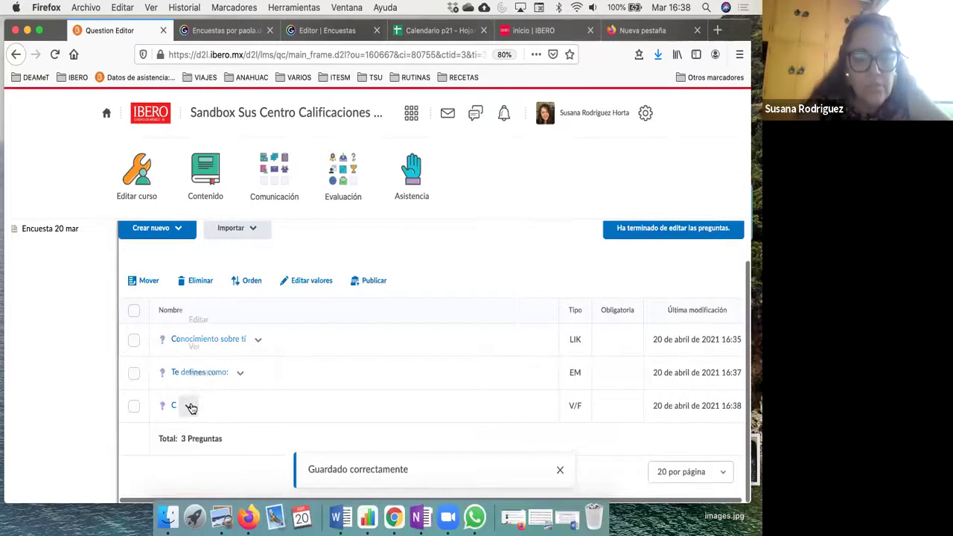
pyautogui.click(202, 312)
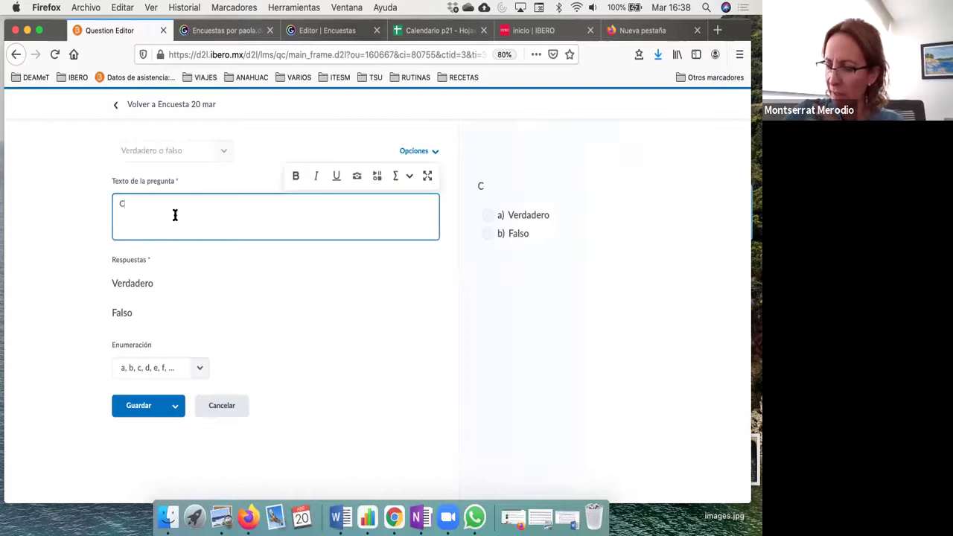
pyautogui.write('onfl')
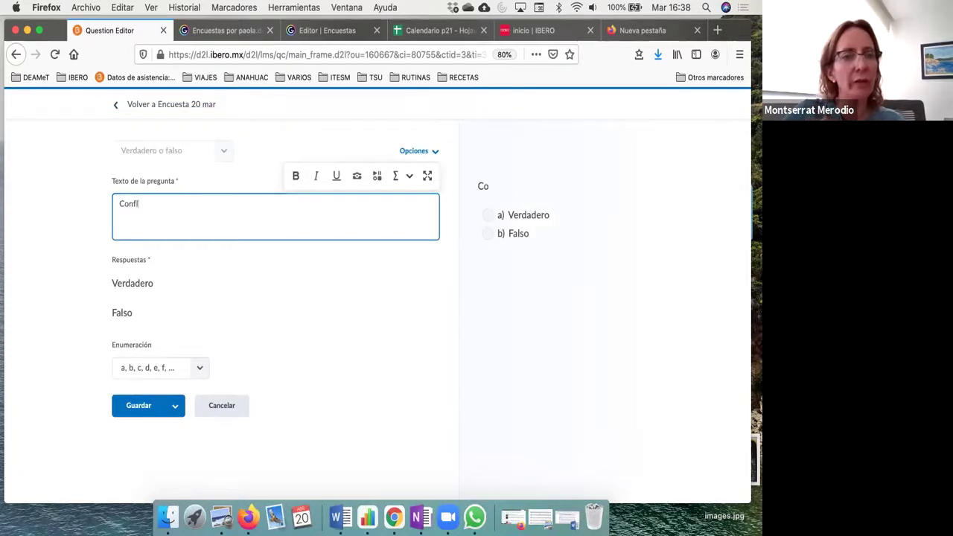
pyautogui.write('ictos con')
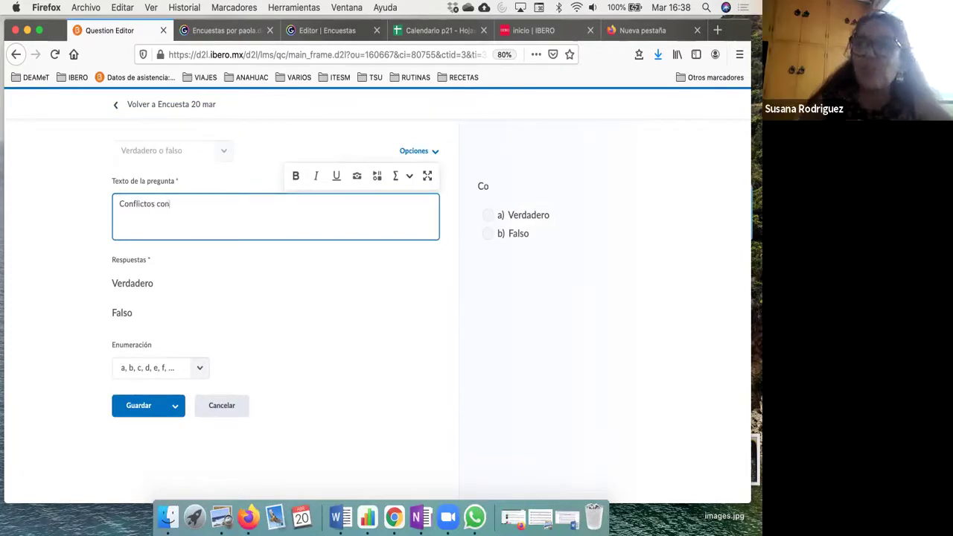
pyautogui.write(' frequencia')
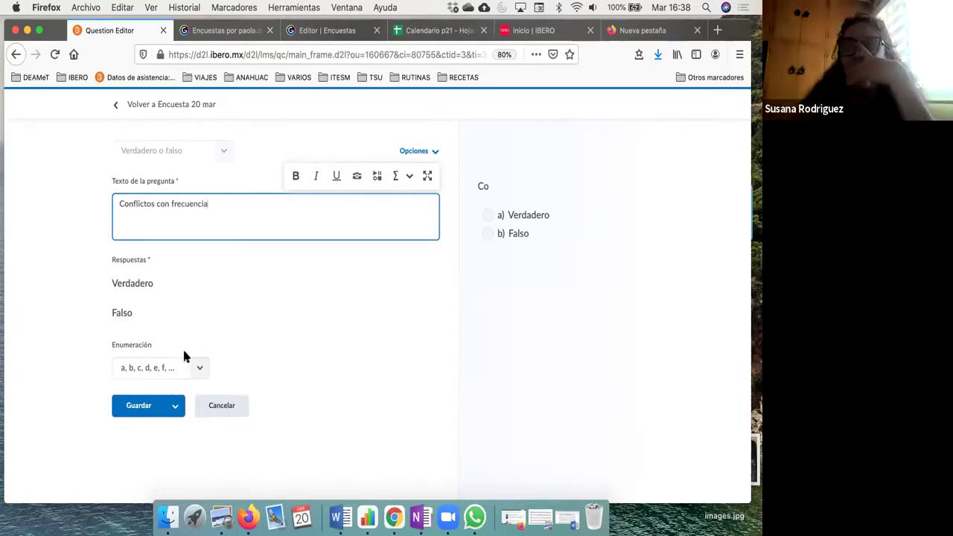
pyautogui.click(132, 405)
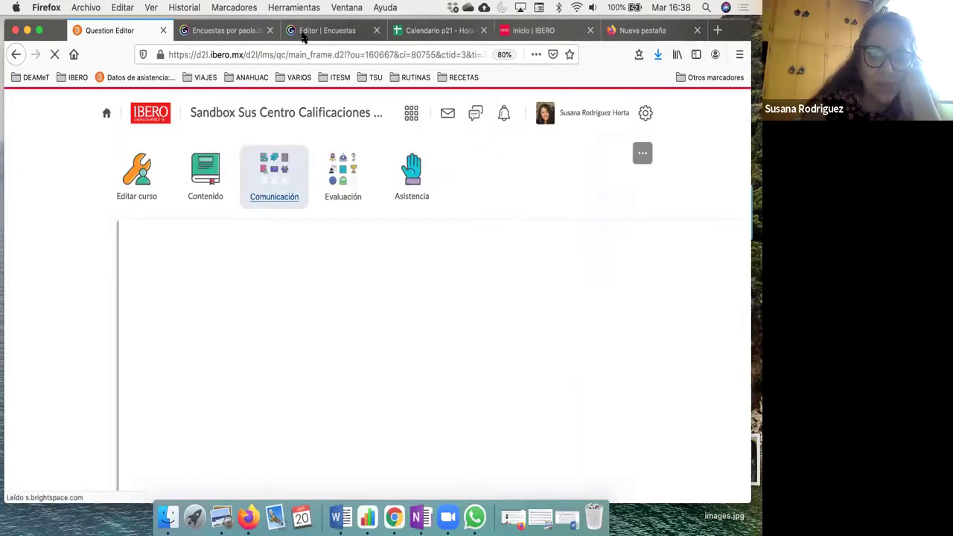
# Step: Check the Genially flowchart for the question that follows the conflicts question, and return to the Brightspace question library
pyautogui.hotkey('ctrl', 'Tab')
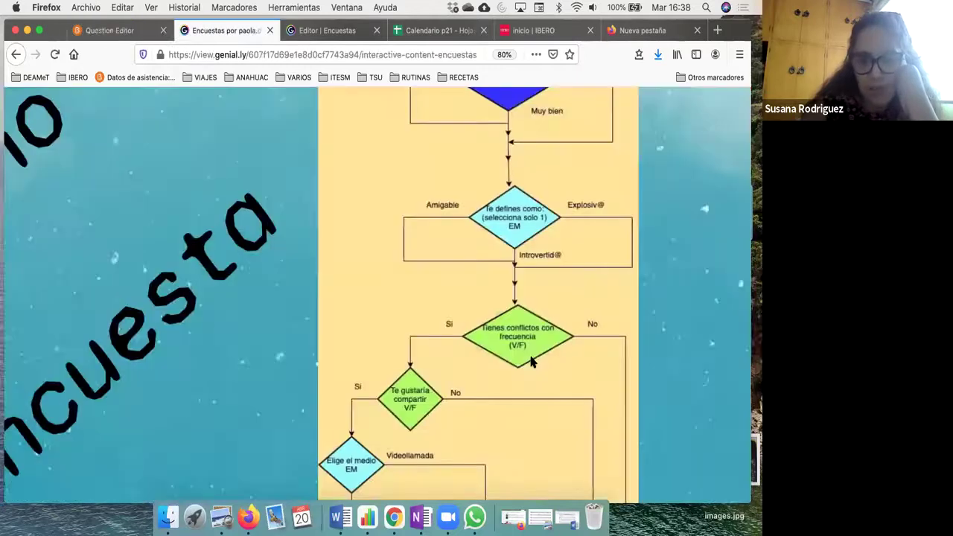
pyautogui.scroll(-2, 530, 361)
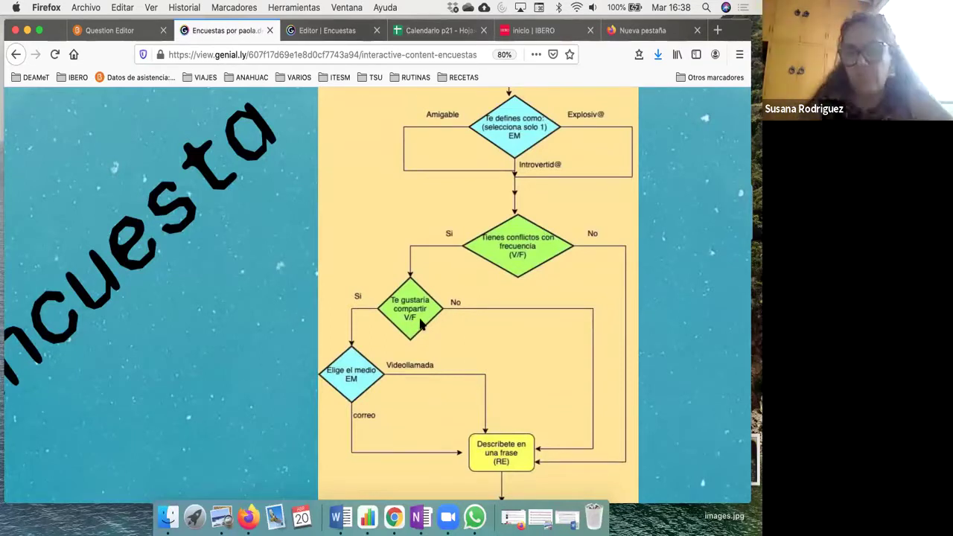
pyautogui.click(87, 32)
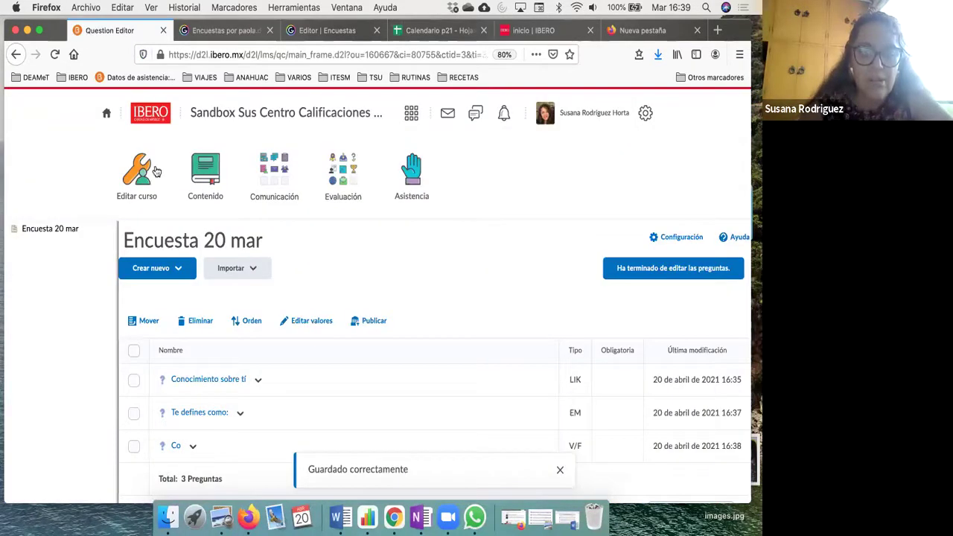
# Step: Create a true/false question (V/F) in "Encuesta 20 mar" with the question text "Te gustaría compartir tu experiencia"
pyautogui.click(169, 271)
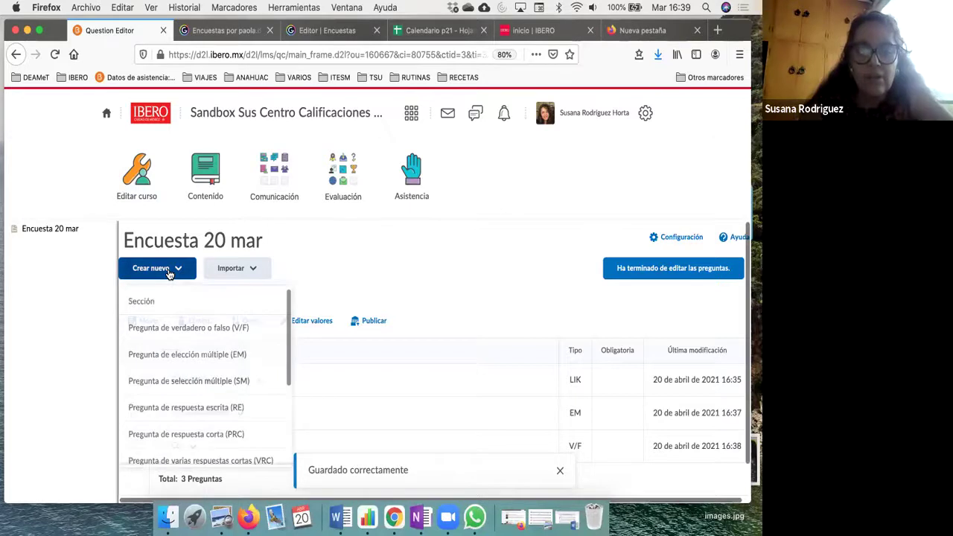
pyautogui.click(205, 332)
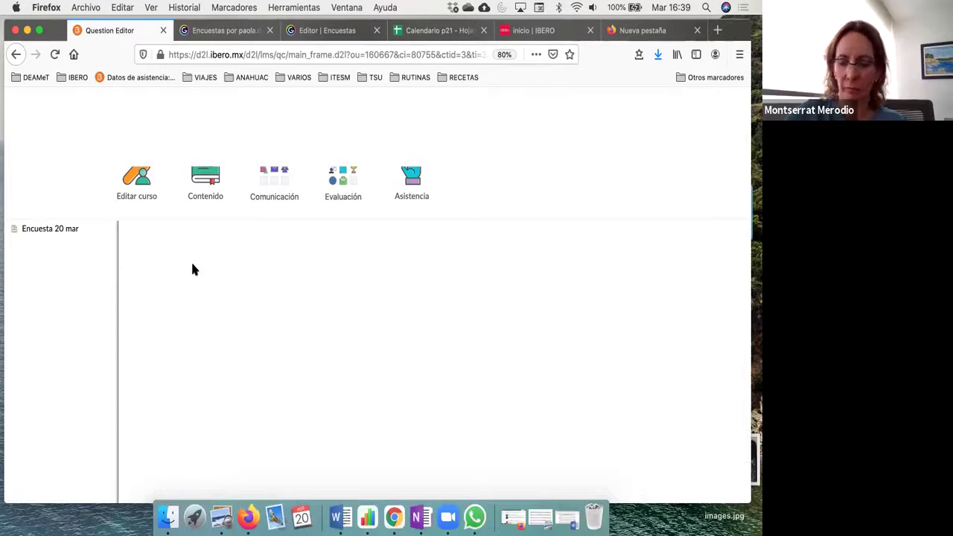
pyautogui.click(192, 217)
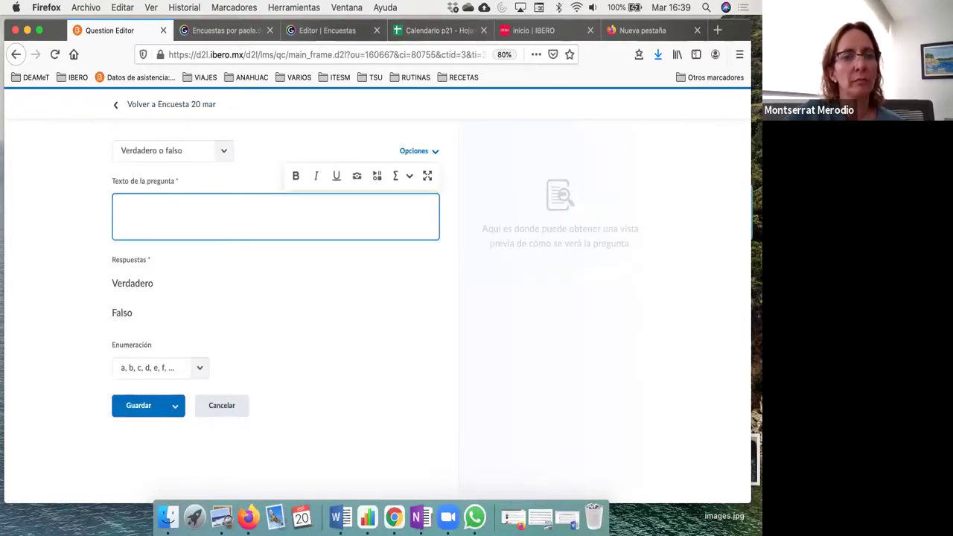
pyautogui.write('Te gustaría ')
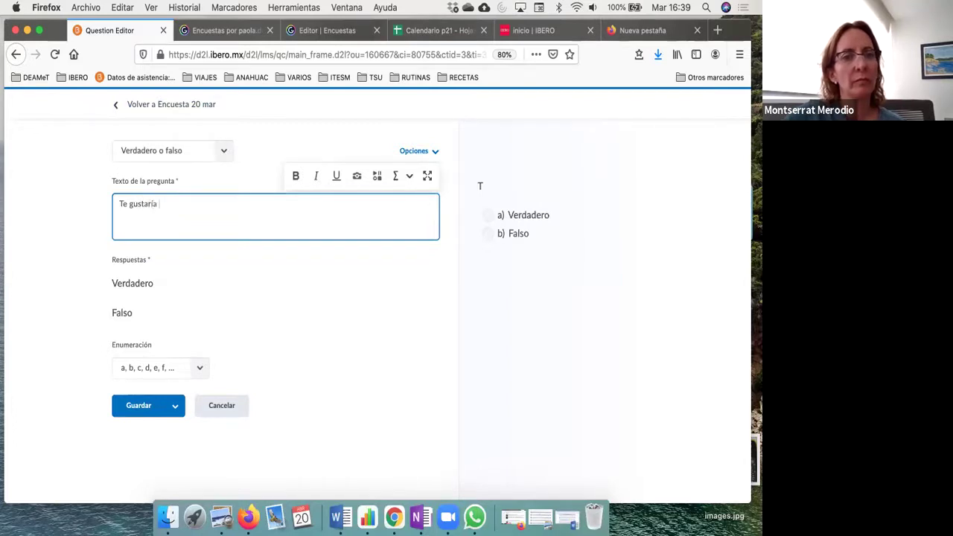
pyautogui.write('compartir tu experienco')
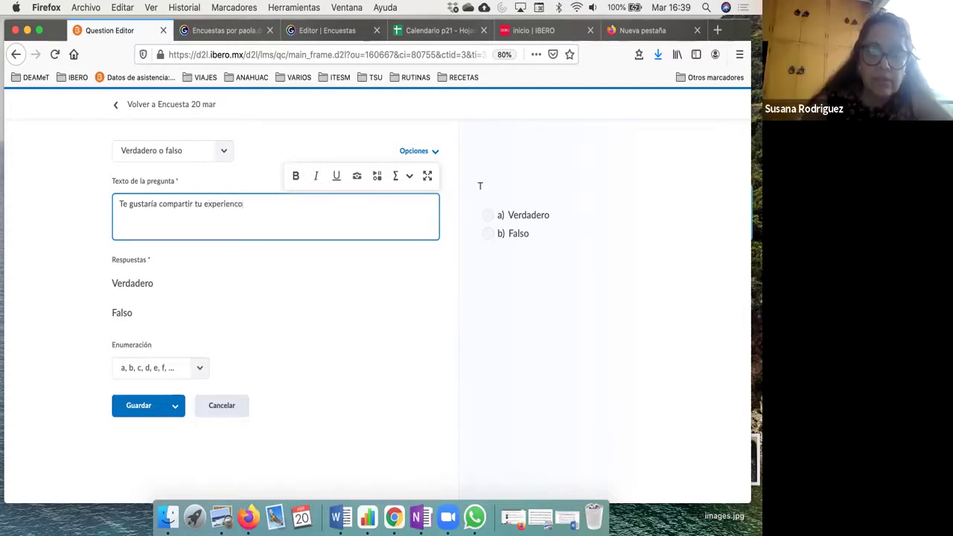
pyautogui.press('BackSpace')
pyautogui.write('ia')
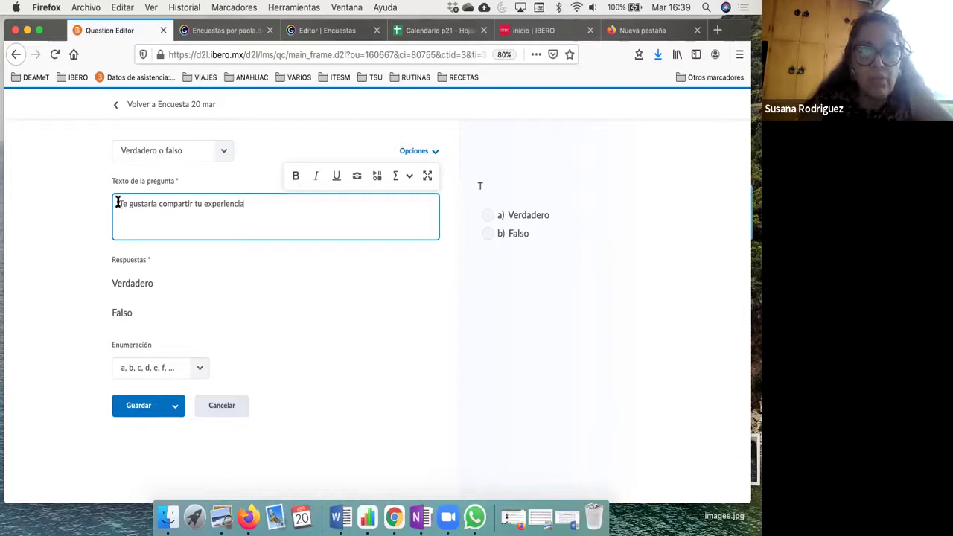
# Step: Reword the true/false question text as "Gustas de compartir tu experiencia" and save the question
pyautogui.moveTo(117, 202); pyautogui.dragTo(159, 204)
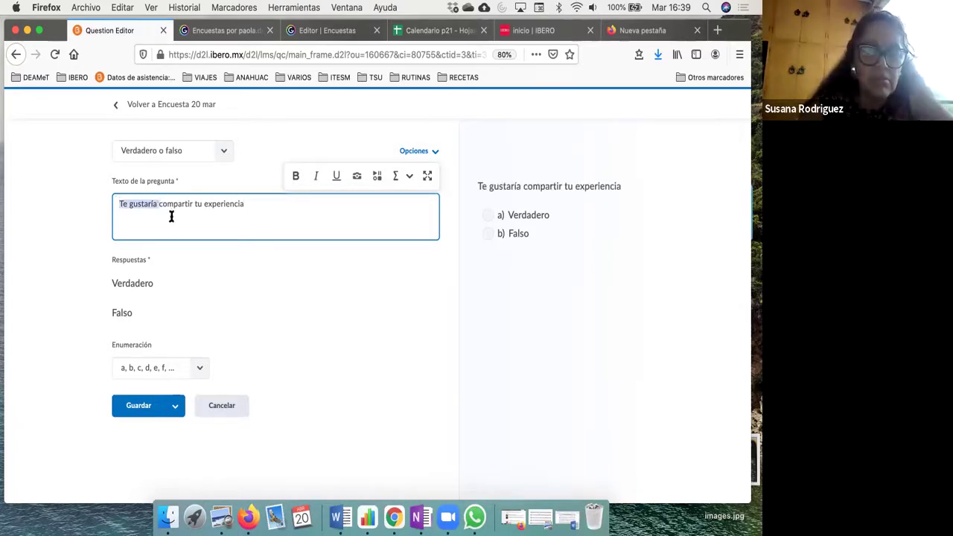
pyautogui.click(174, 216)
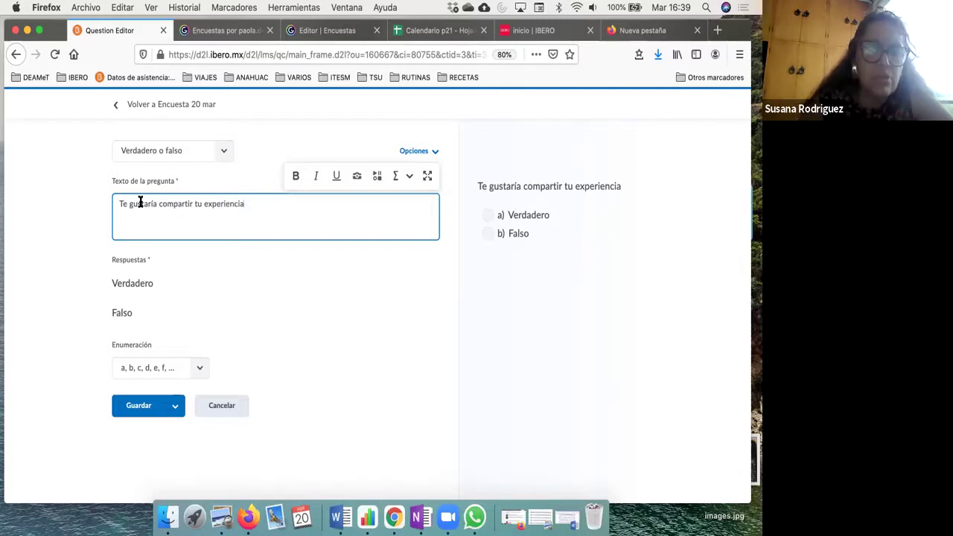
pyautogui.tripleClick(113, 203)
pyautogui.write('Gust')
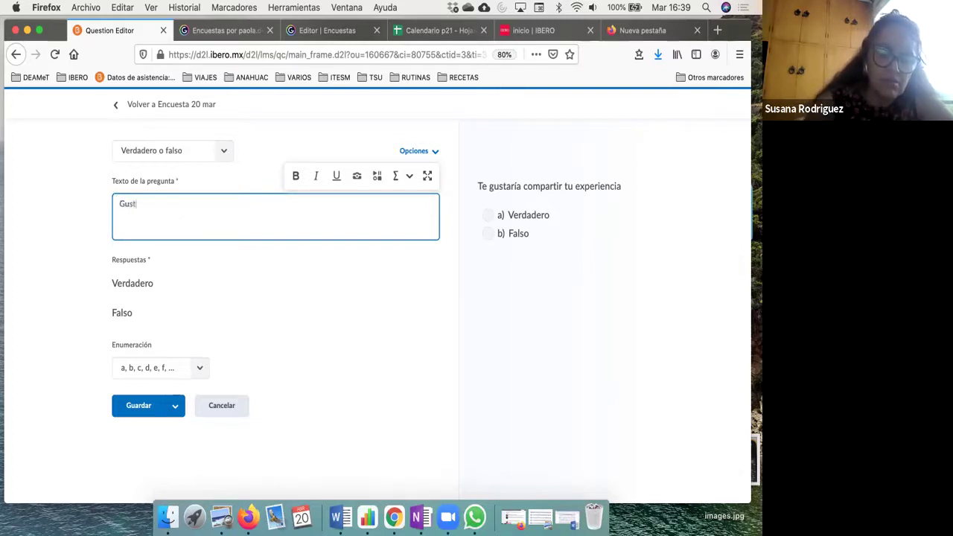
pyautogui.write('as de co')
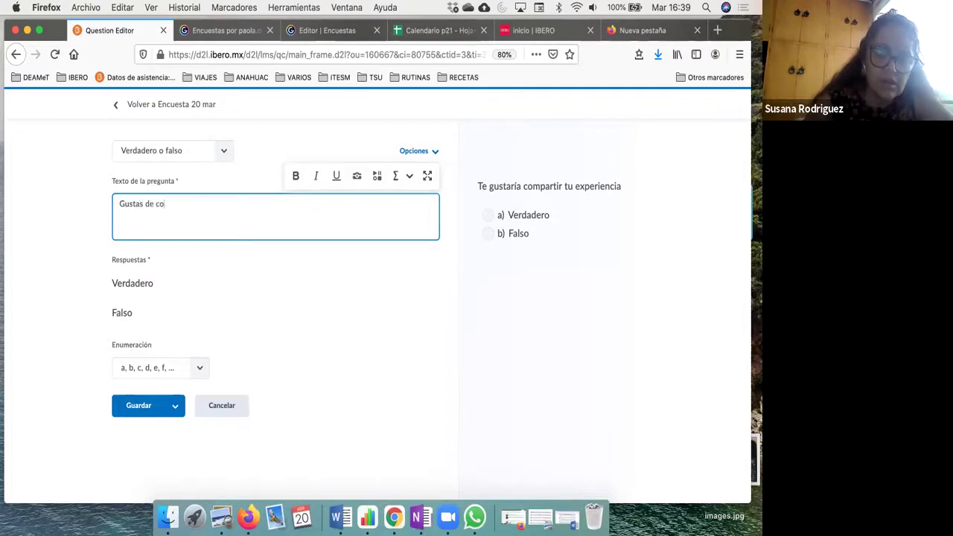
pyautogui.write('mpartir t')
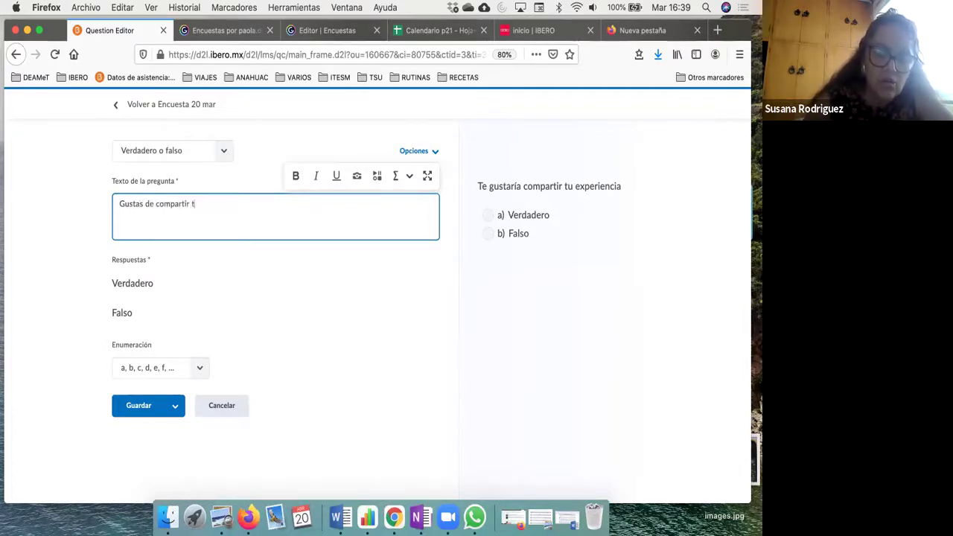
pyautogui.write('u experiencia')
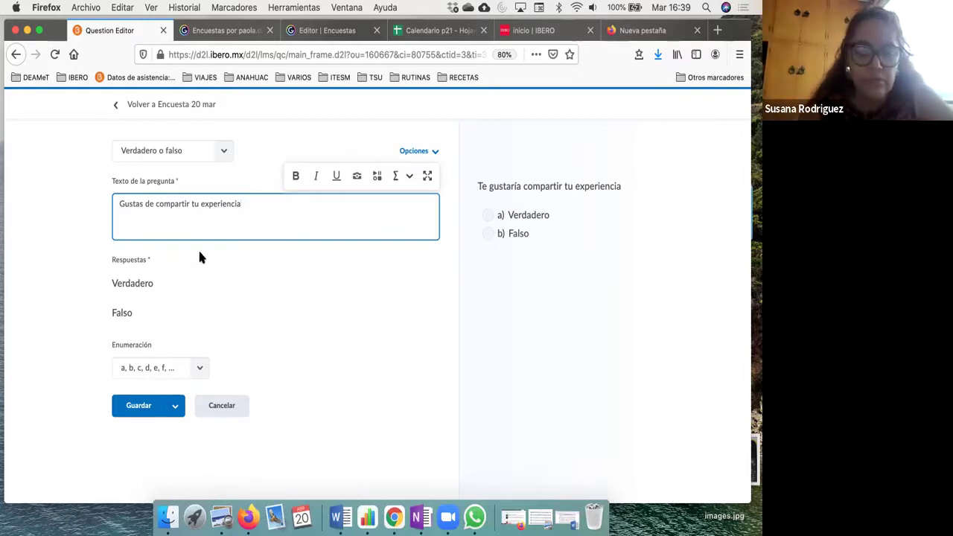
pyautogui.click(138, 405)
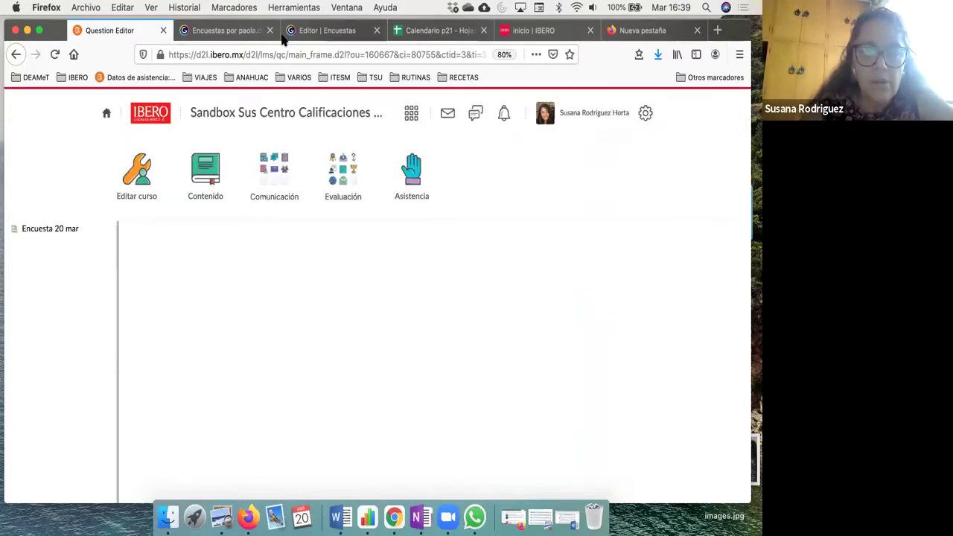
# Step: Check the Genially flowchart for the question that follows the experience-sharing one, and return to the Brightspace question library
pyautogui.click(232, 34)
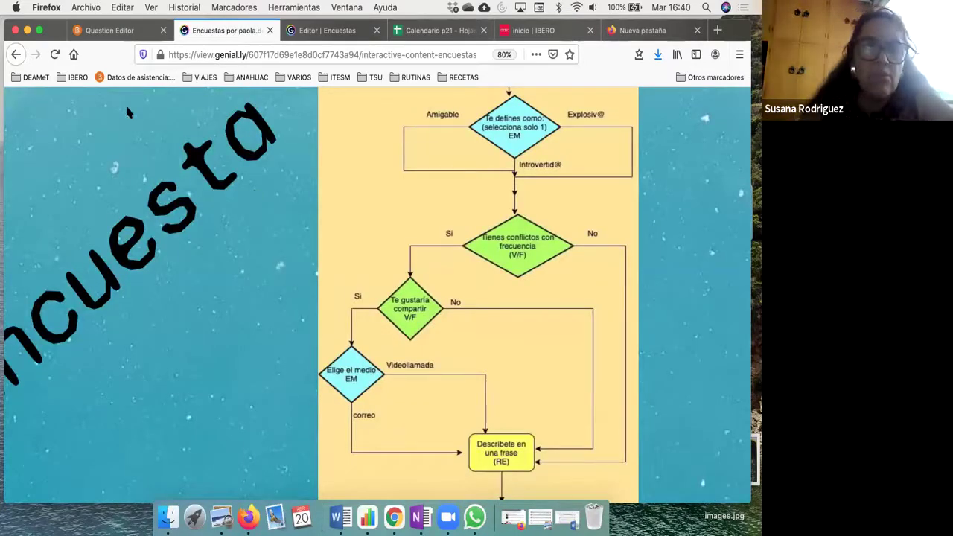
pyautogui.click(108, 33)
pyautogui.scroll(-2, 166, 244)
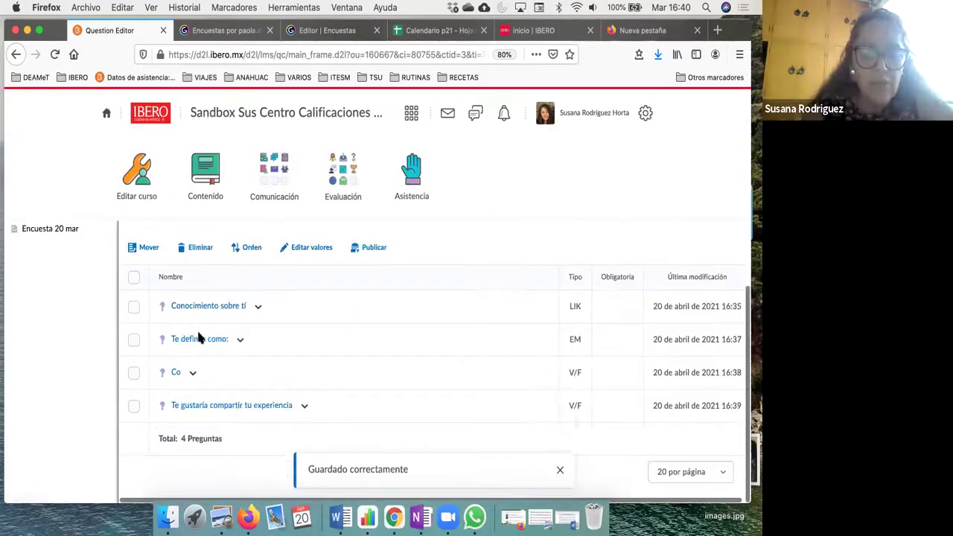
pyautogui.scroll(2, 153, 258)
# Step: Create a multiple-choice question (EM) in "Encuesta 20 mar" with the text "Selecciona un medio de comunicación"
pyautogui.click(155, 258)
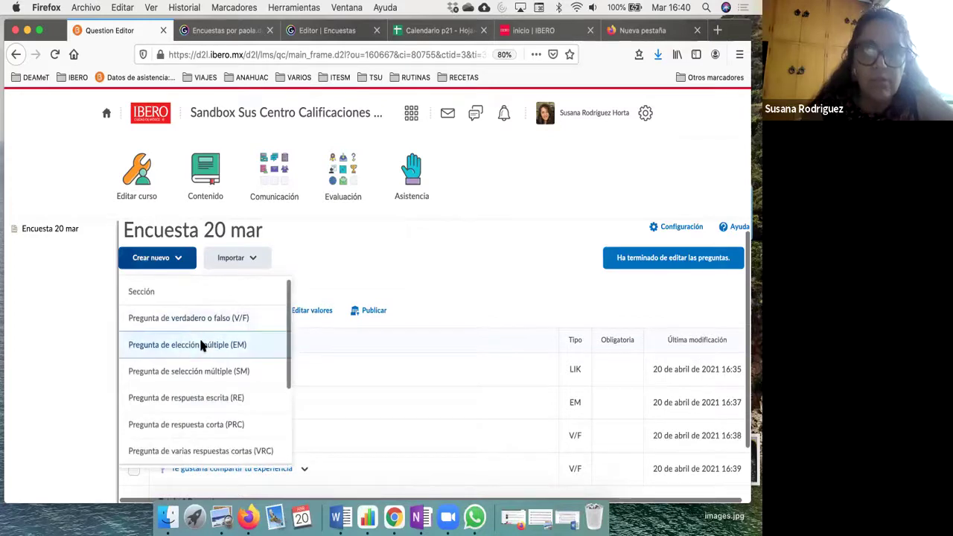
pyautogui.click(201, 345)
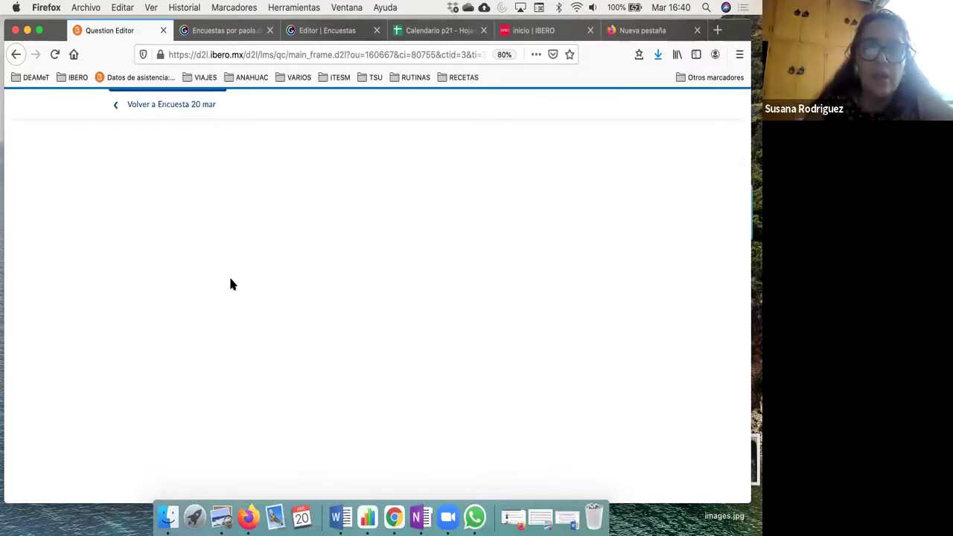
pyautogui.click(211, 211)
pyautogui.write('S')
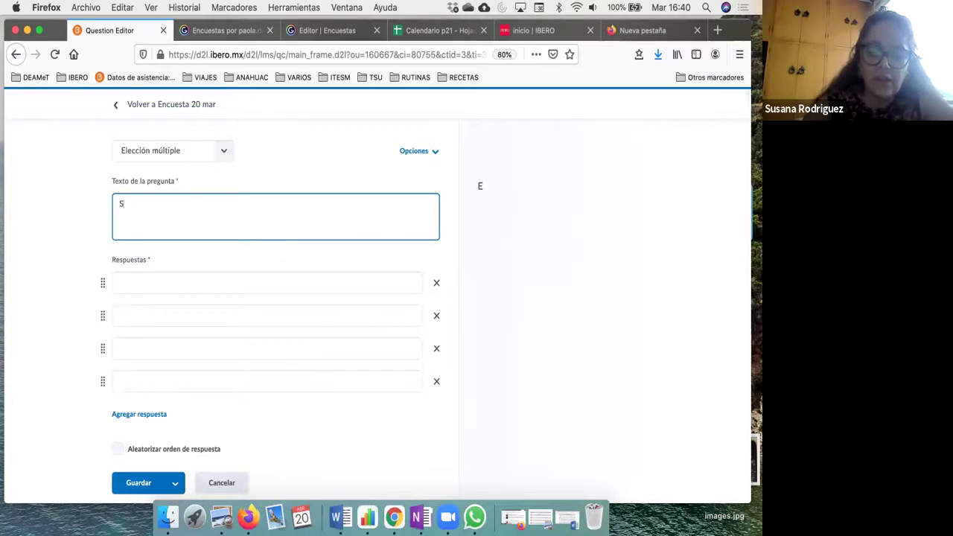
pyautogui.write('elecciona un medio de')
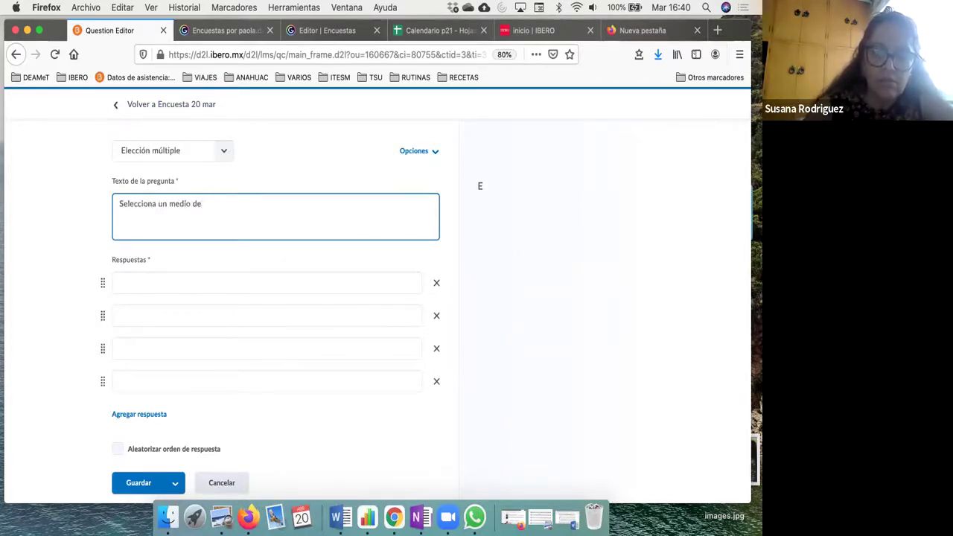
pyautogui.write(' comunicación')
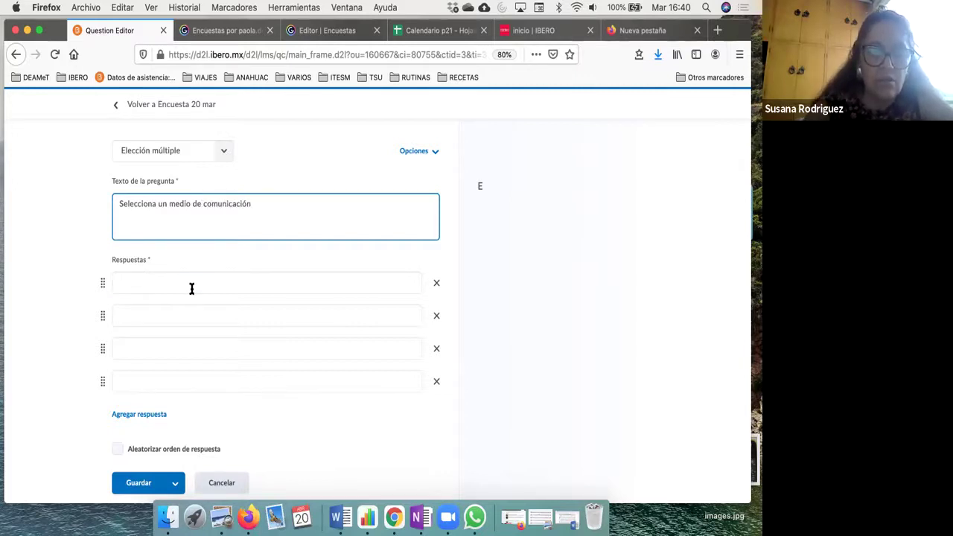
# Step: Enter the answers "Celular", "Videollamada", "Correo" and "Personal" for the multiple-choice question and save it
pyautogui.click(191, 288)
pyautogui.write('Cel')
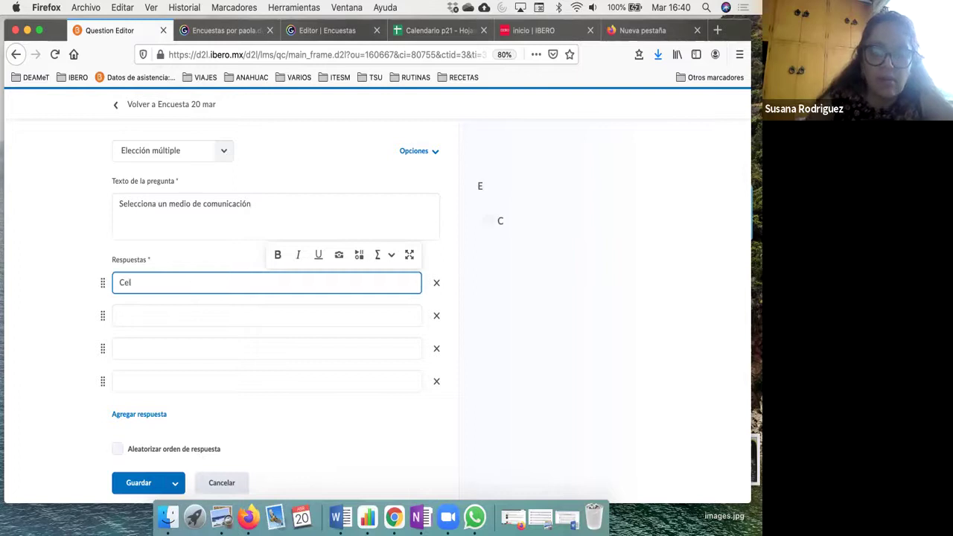
pyautogui.write('ular')
pyautogui.click(191, 313)
pyautogui.write('Videollamada')
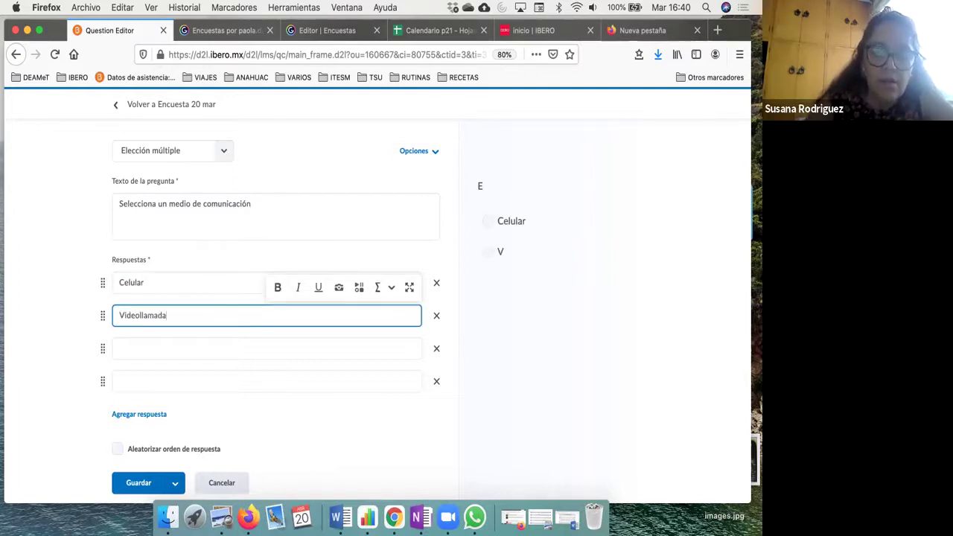
pyautogui.click(187, 342)
pyautogui.write('Correo')
pyautogui.click(177, 384)
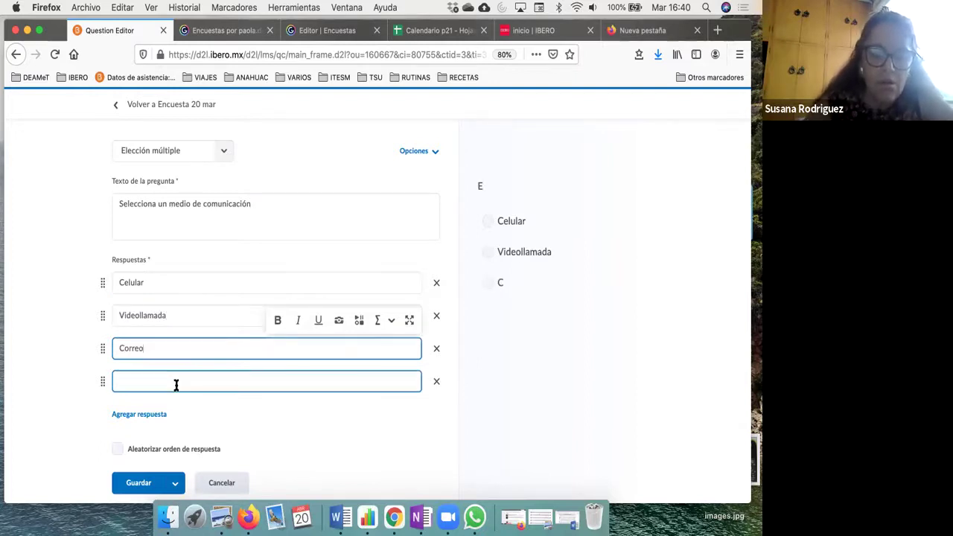
pyautogui.write('Personal')
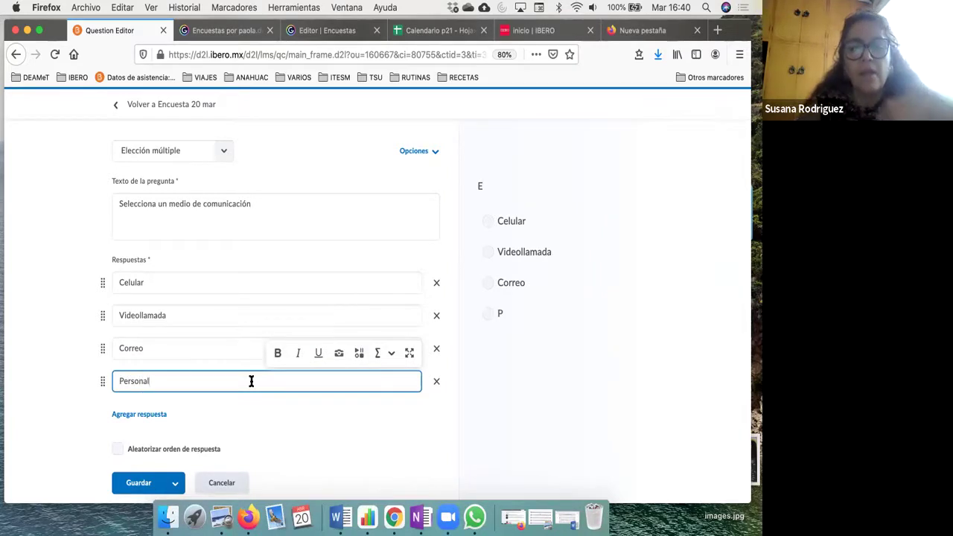
pyautogui.scroll(-1, 251, 381)
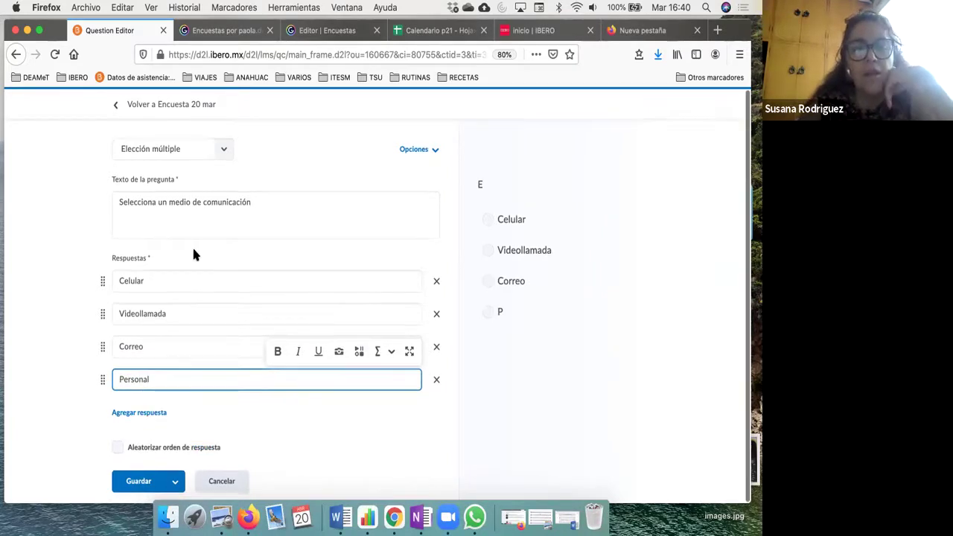
pyautogui.click(143, 482)
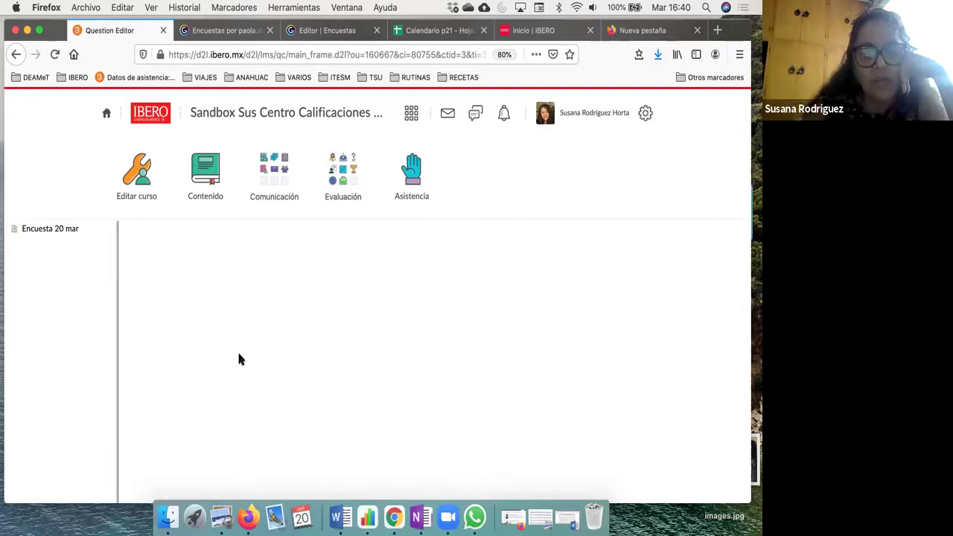
# Step: Check the Genially flowchart for the question after the communication-medium choice, and return to the Brightspace question library
pyautogui.click(212, 29)
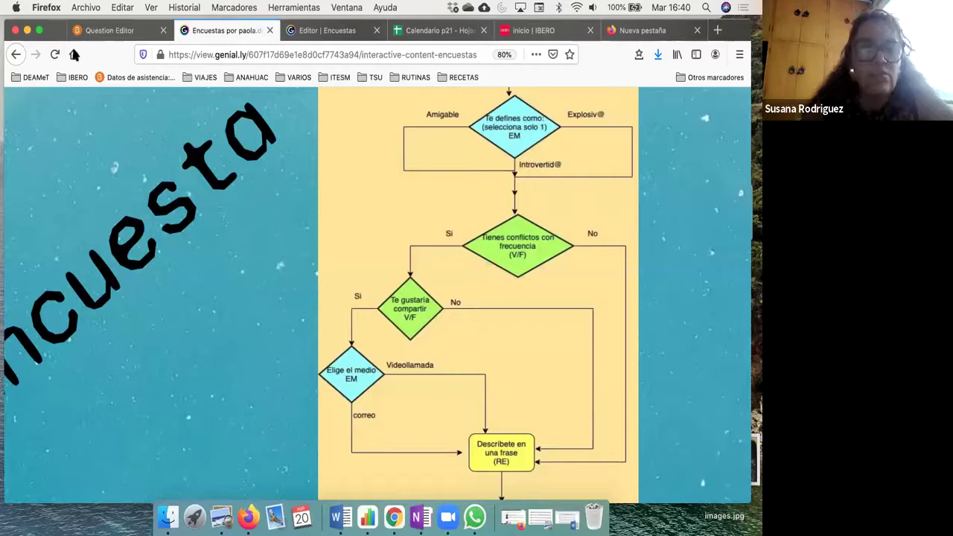
pyautogui.click(108, 29)
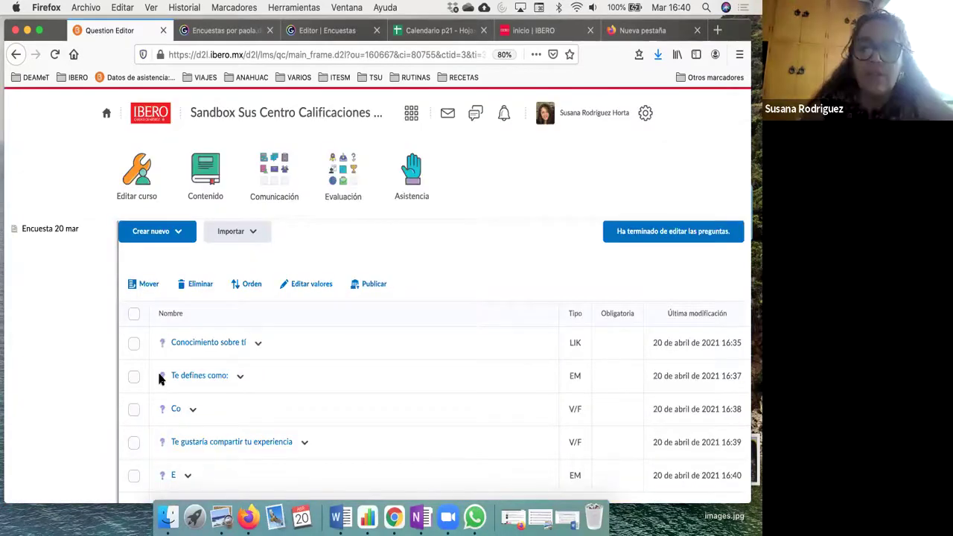
pyautogui.scroll(-1, 160, 377)
pyautogui.scroll(1, 165, 334)
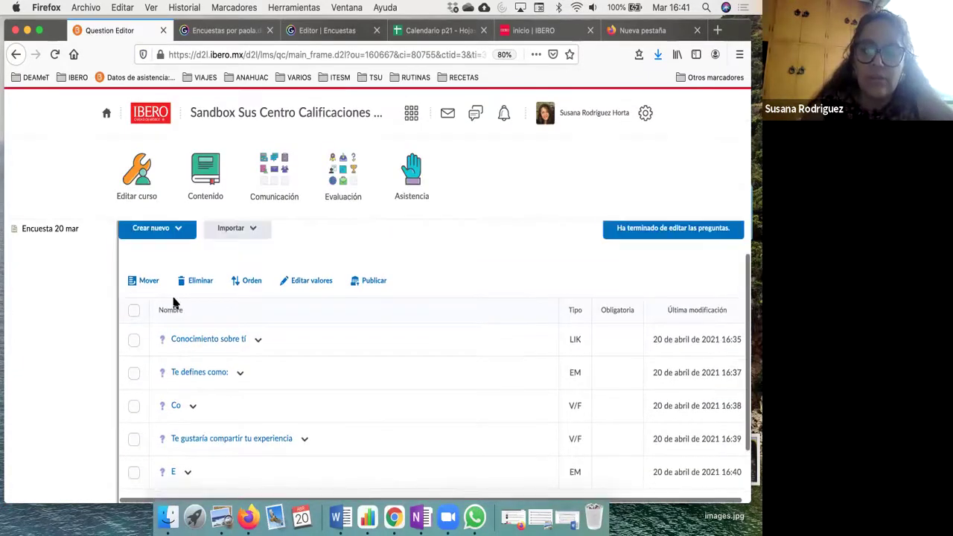
# Step: Create a written-response question (RE) in "Encuesta 20 mar" with the text "Descríbete en una sola frase"
pyautogui.click(179, 231)
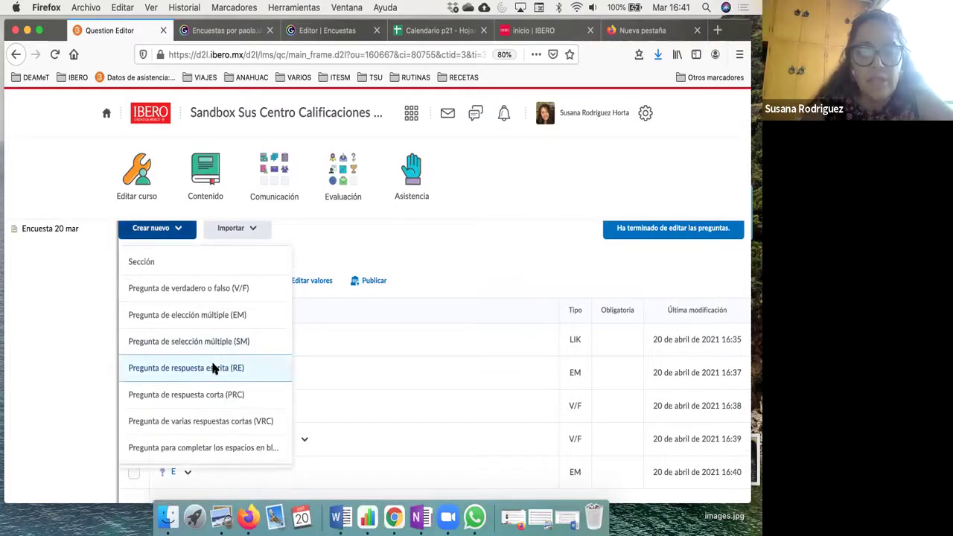
pyautogui.click(213, 368)
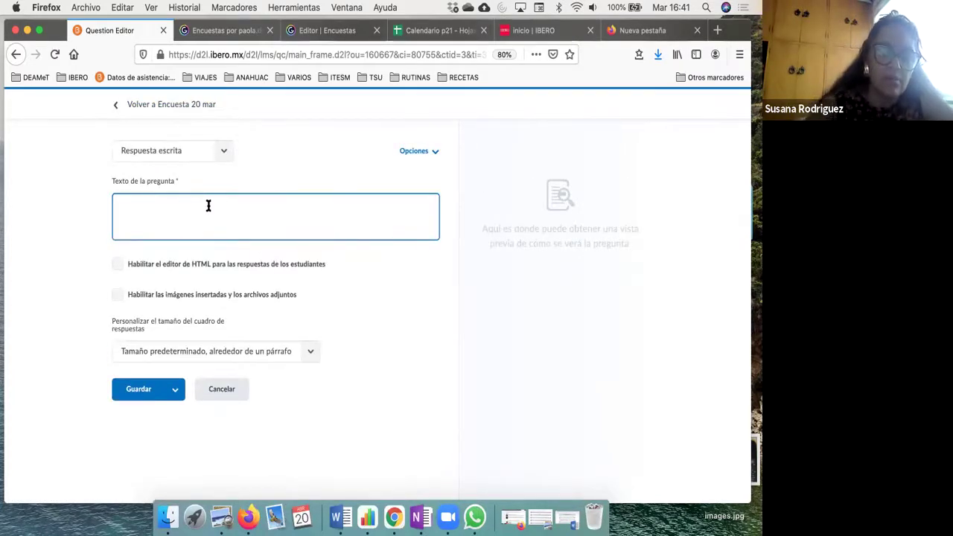
pyautogui.click(218, 206)
pyautogui.write('Descr')
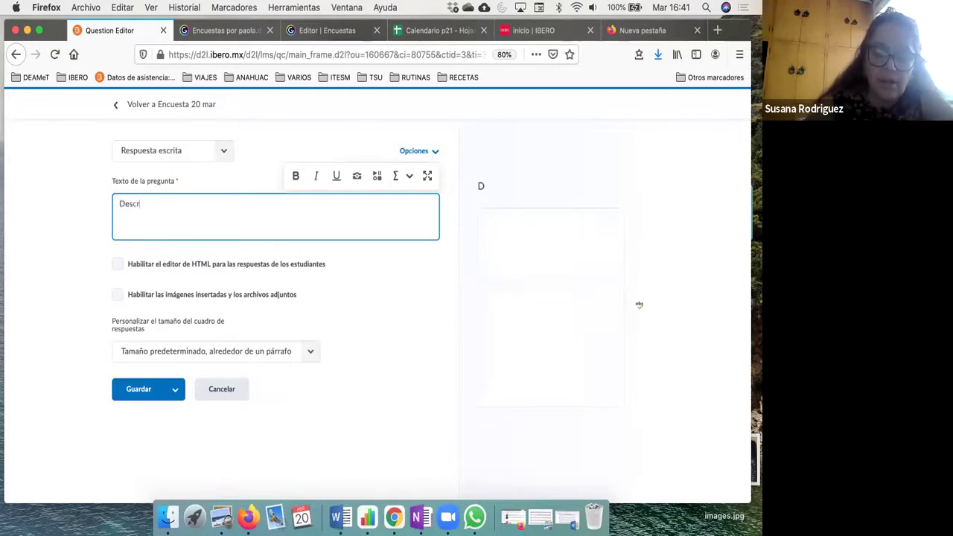
pyautogui.write('íbete en una sola frase')
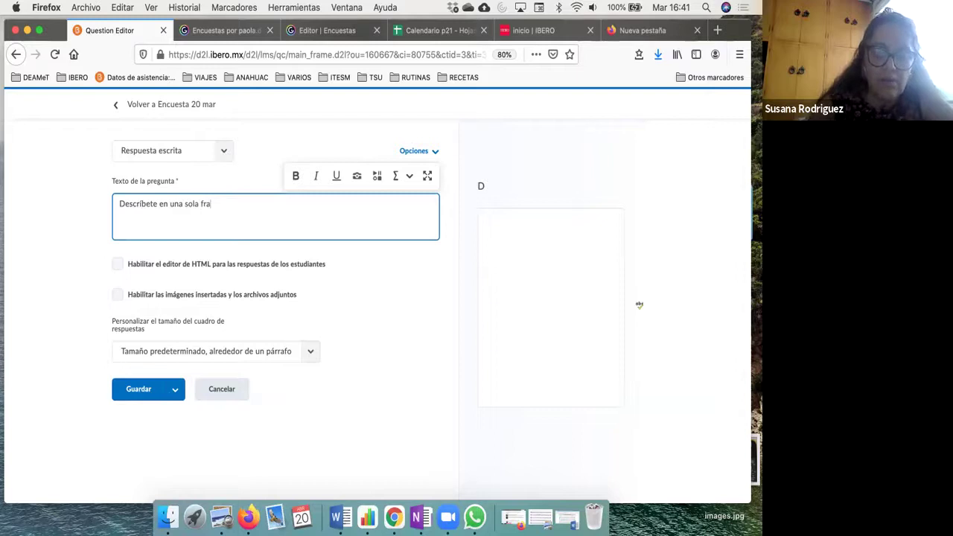
# Step: Enable the HTML editor for student responses and set the response box size to "Un poco más corto, solo una frase"
pyautogui.click(117, 264)
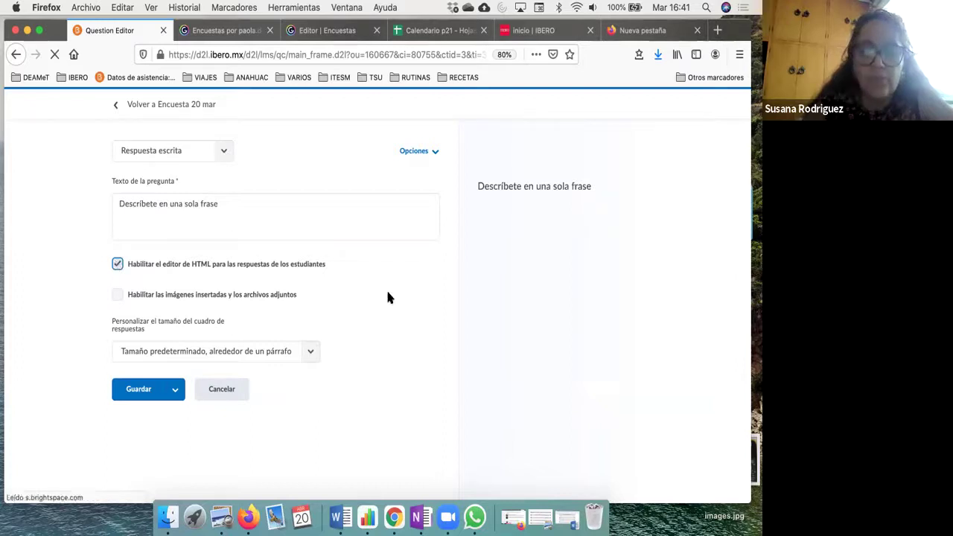
pyautogui.click(308, 351)
pyautogui.click(297, 365)
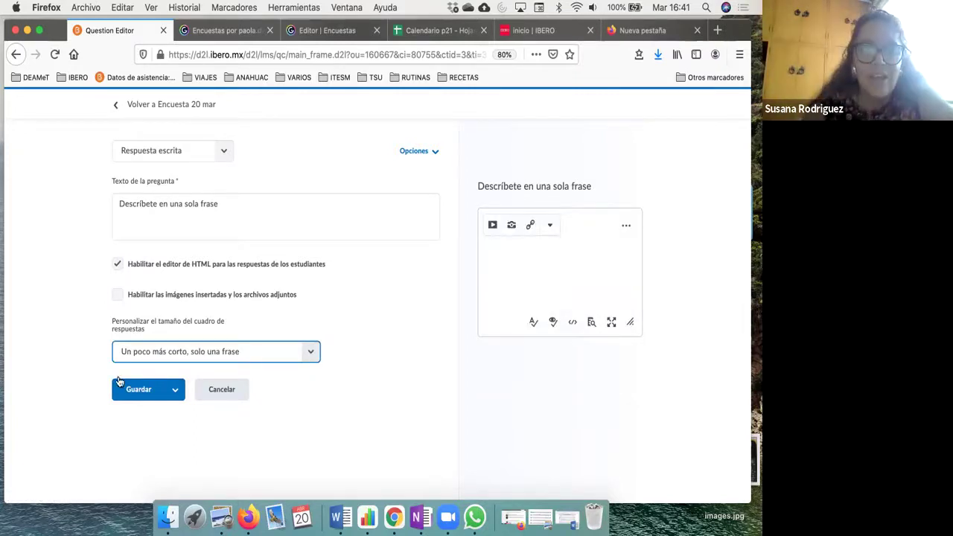
# Step: Save the written-response question "Descríbete en una sola frase" and return to the question list of "Encuesta 20 mar"
pyautogui.click(137, 395)
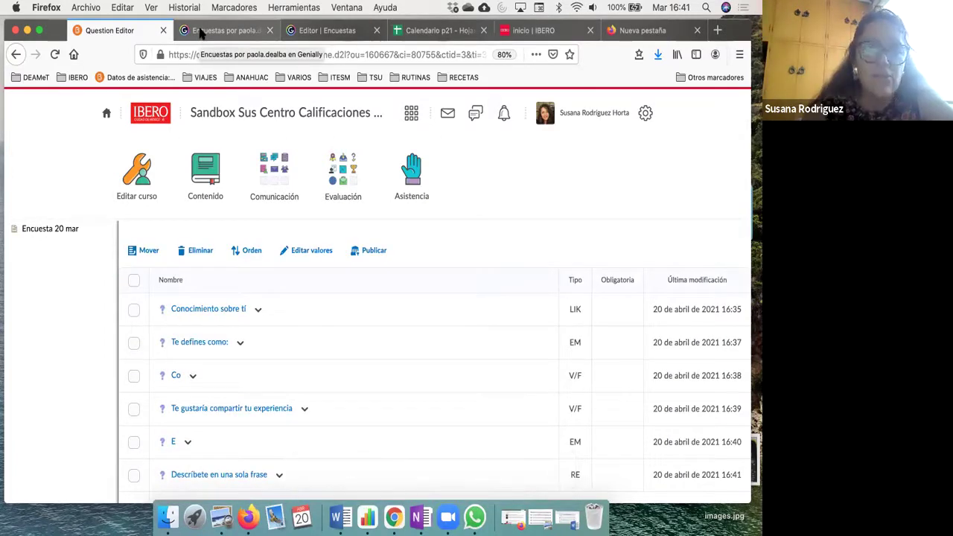
pyautogui.click(199, 33)
pyautogui.click(110, 30)
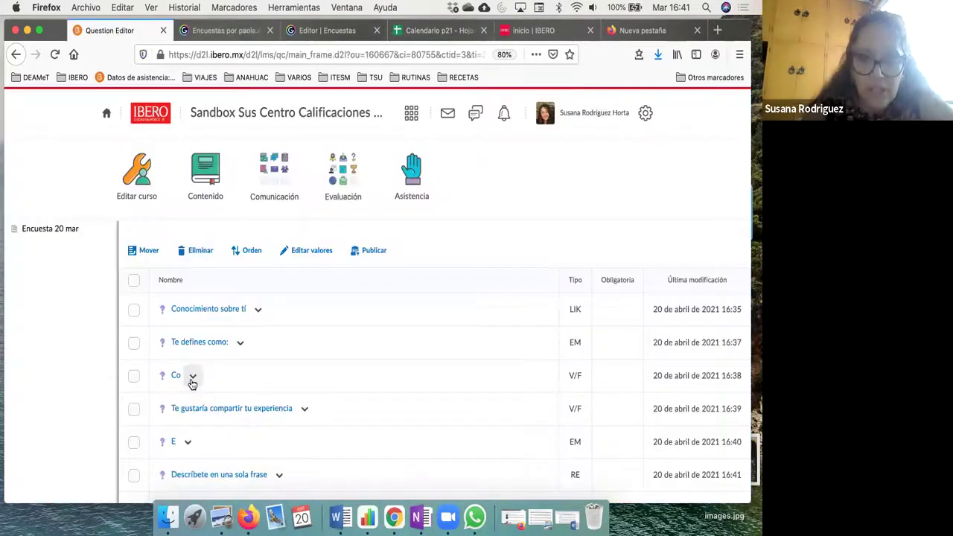
pyautogui.click(192, 377)
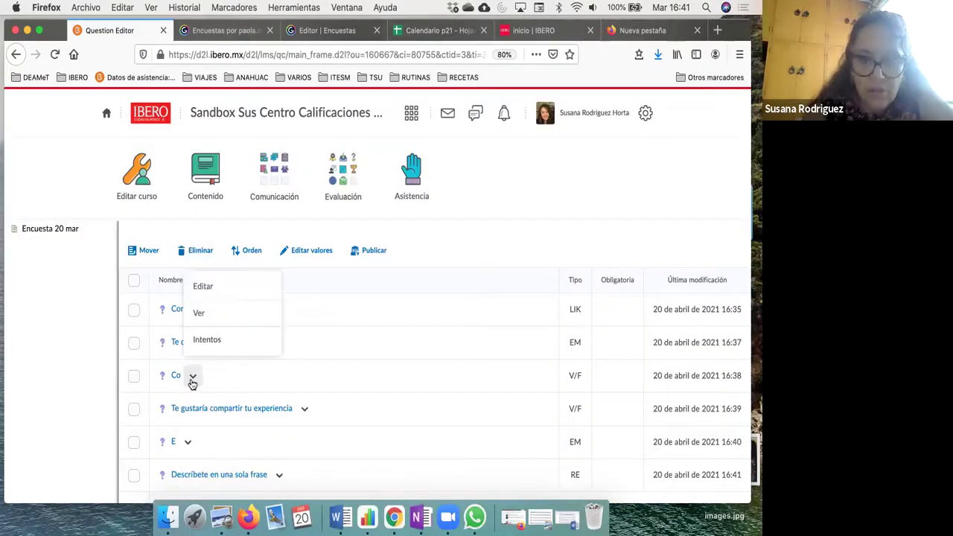
pyautogui.click(220, 288)
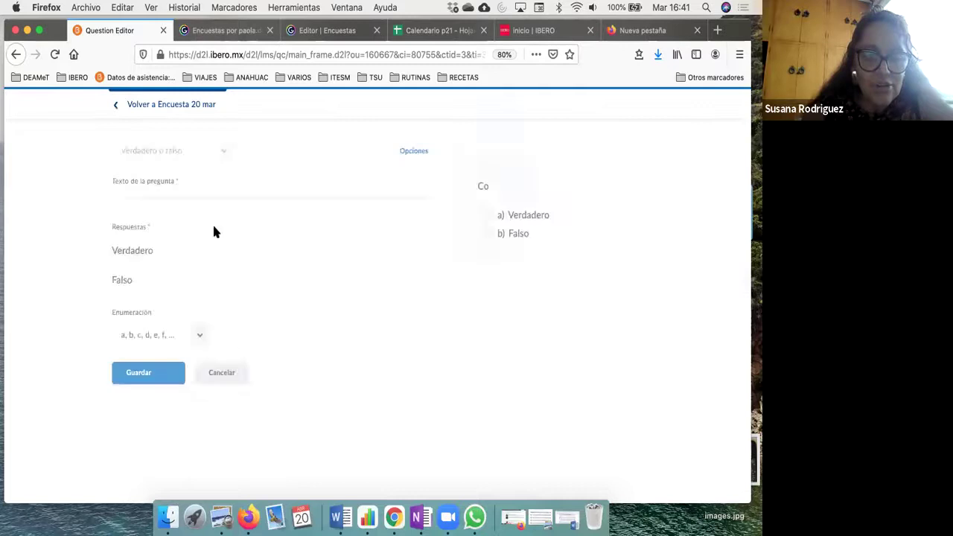
pyautogui.click(212, 222)
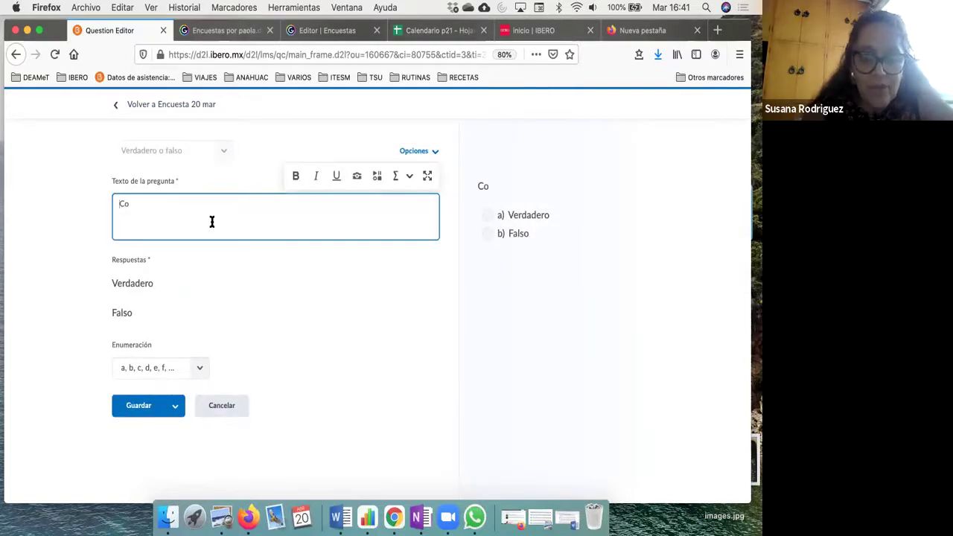
pyautogui.press('super+Tab')
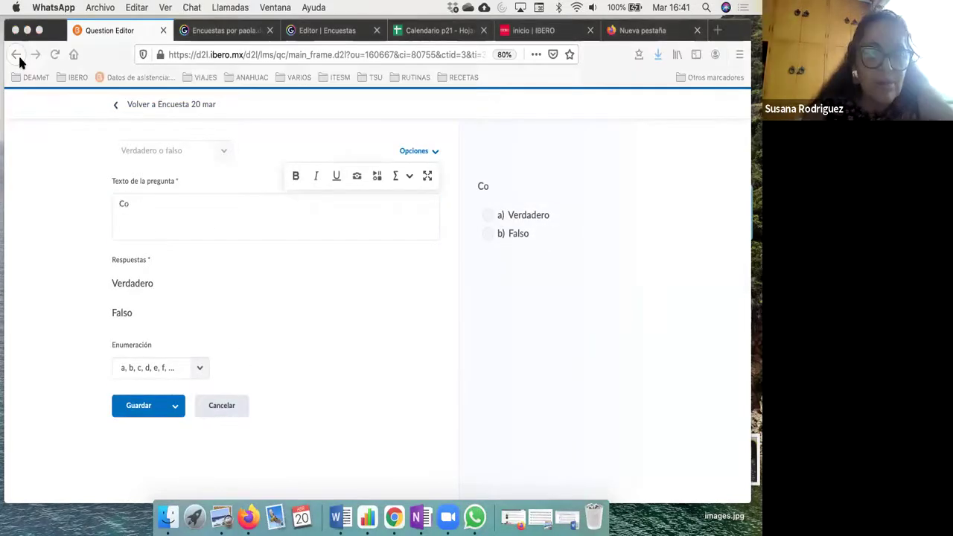
pyautogui.click(115, 106)
pyautogui.click(115, 106)
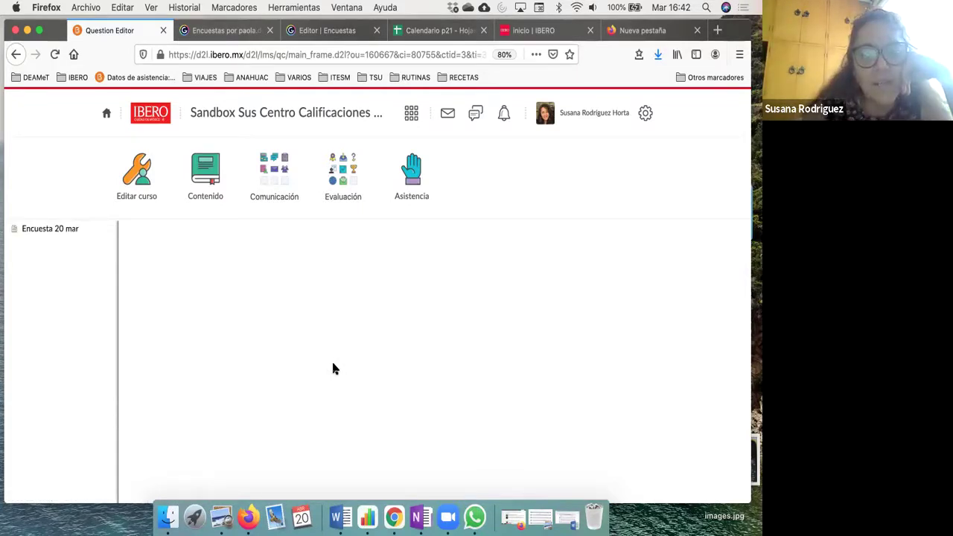
# Step: Check the Genially flowchart for the wording of the first true/false question, and return to the Brightspace question list
pyautogui.scroll(-2, 248, 347)
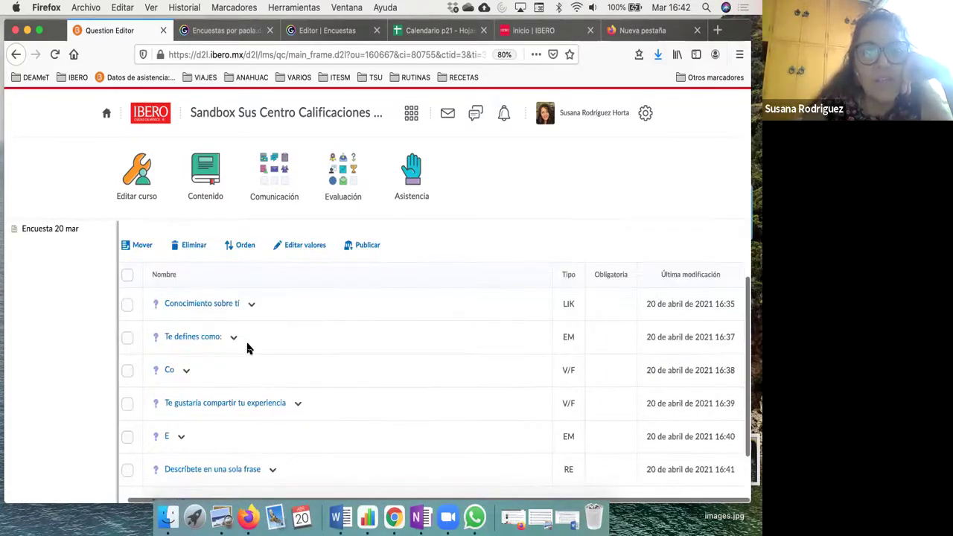
pyautogui.click(219, 31)
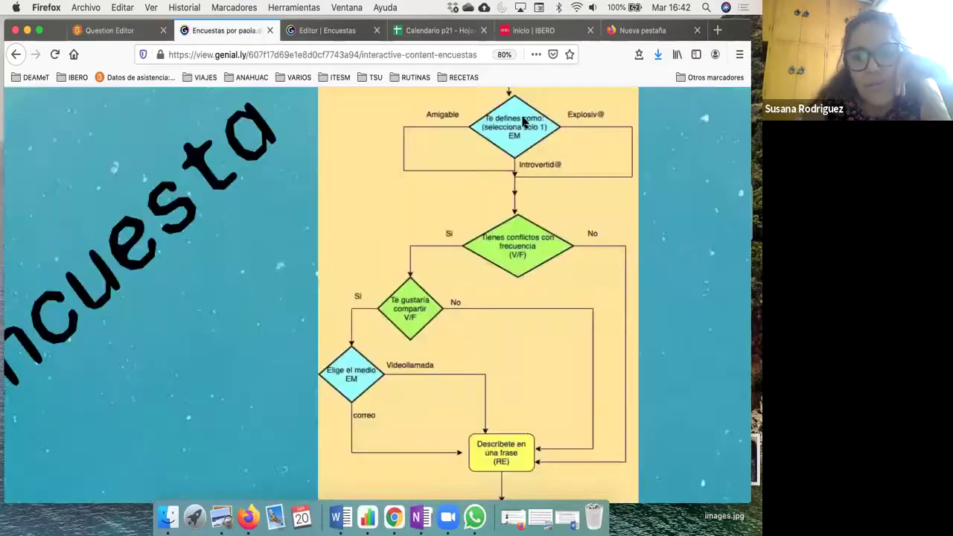
pyautogui.scroll(4, 526, 143)
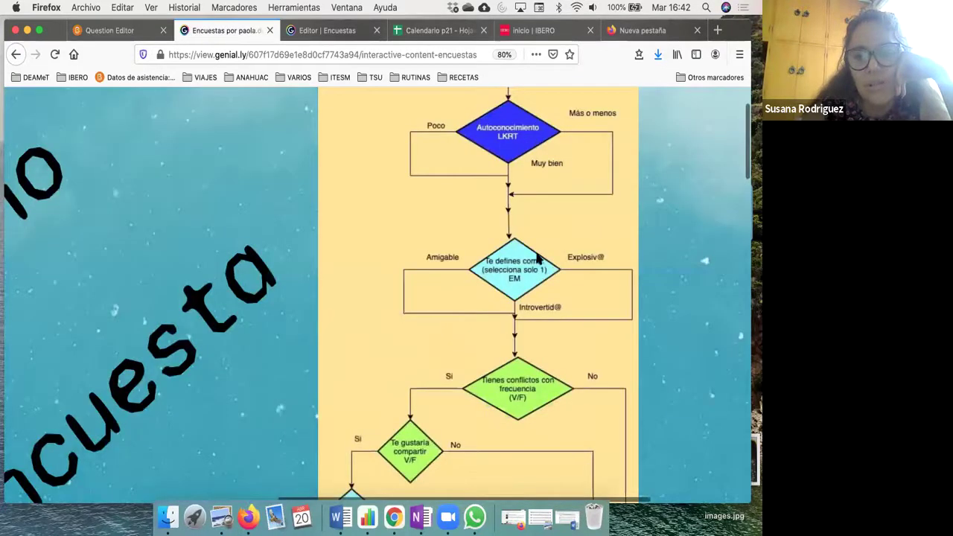
pyautogui.scroll(-4, 538, 262)
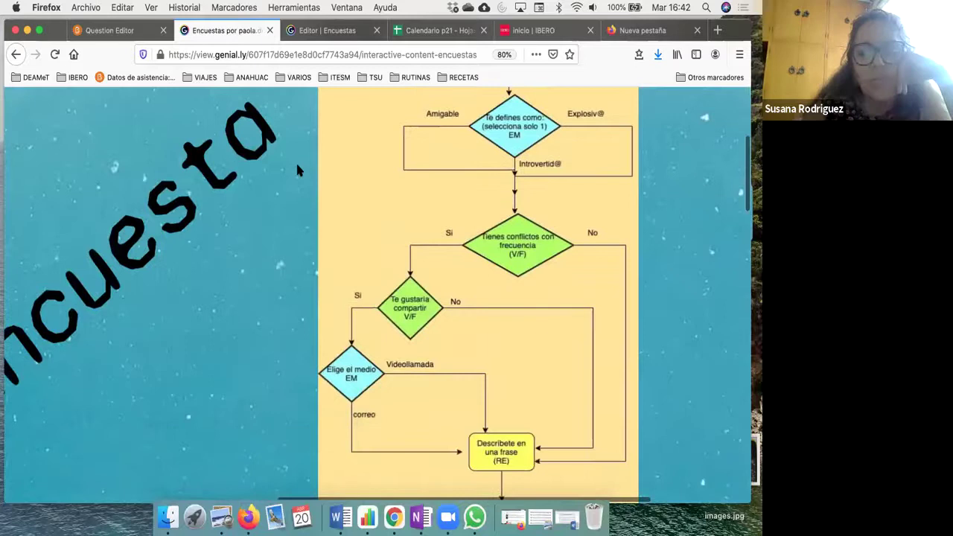
pyautogui.click(110, 31)
# Step: Replace the text of the true/false question "Co" with "Tienes conflictos con frecuencia" and save the question
pyautogui.click(186, 370)
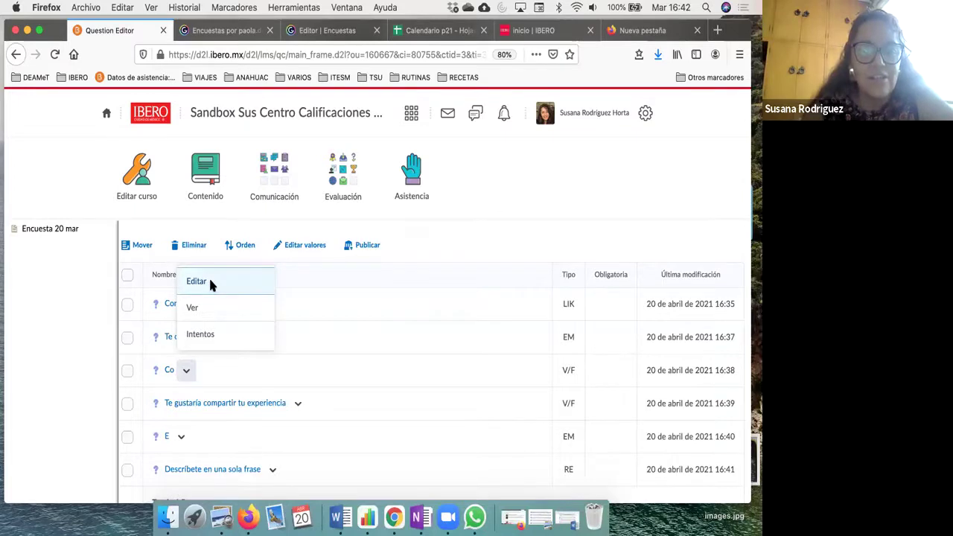
pyautogui.click(211, 283)
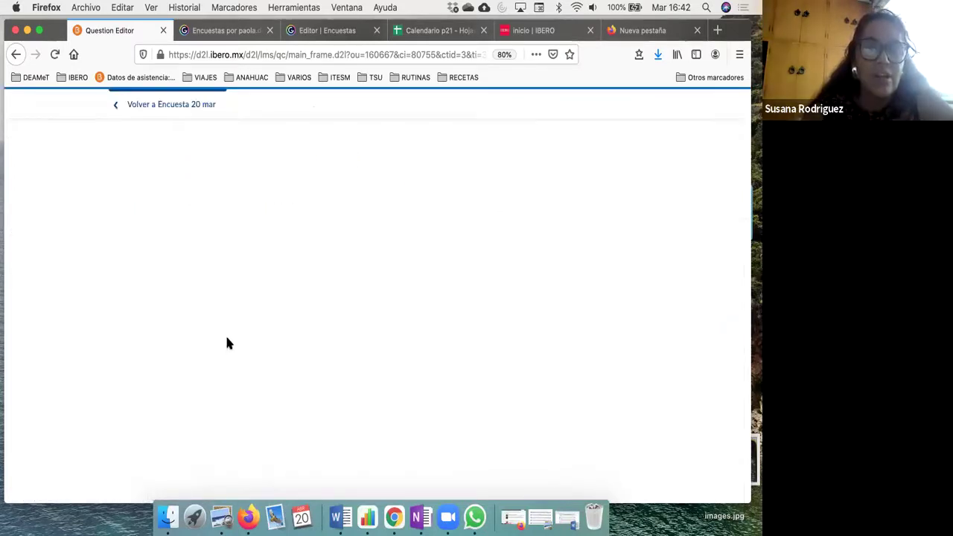
pyautogui.click(166, 210)
pyautogui.hotkey('ctrl', 'a')
pyautogui.write('Tienes conflictos con ')
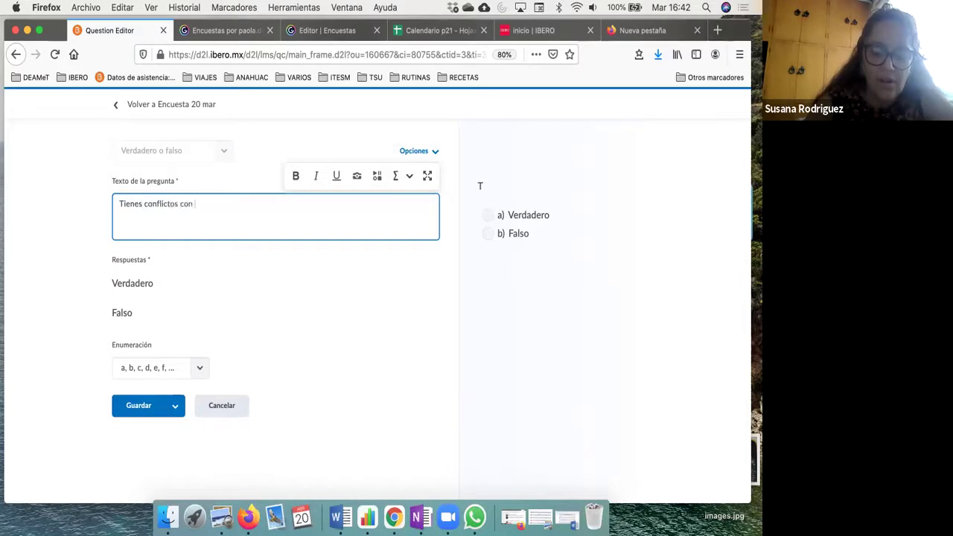
pyautogui.write('frecuencia')
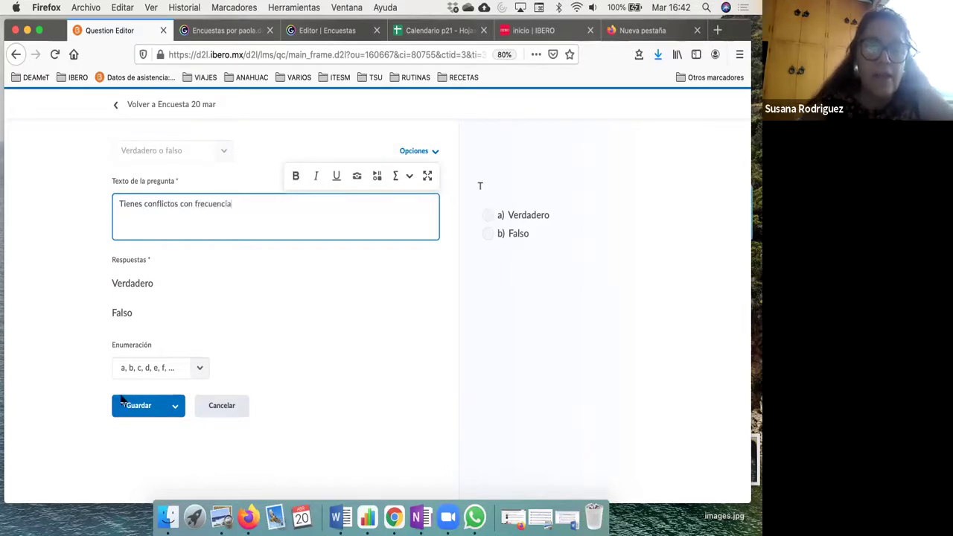
pyautogui.click(124, 407)
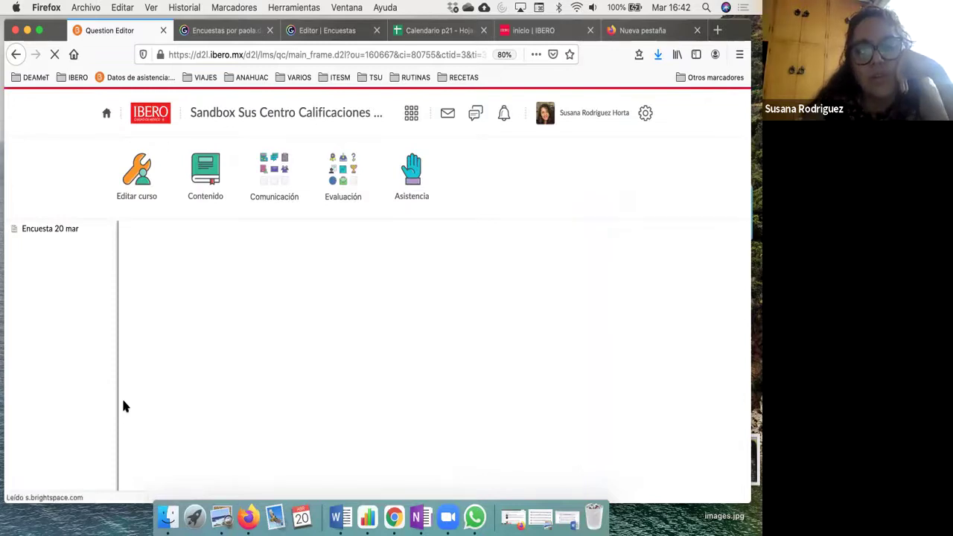
# Step: Review the saved questions in "Encuesta 20 mar" and compare their names and order with the Genially flowchart
pyautogui.click(78, 232)
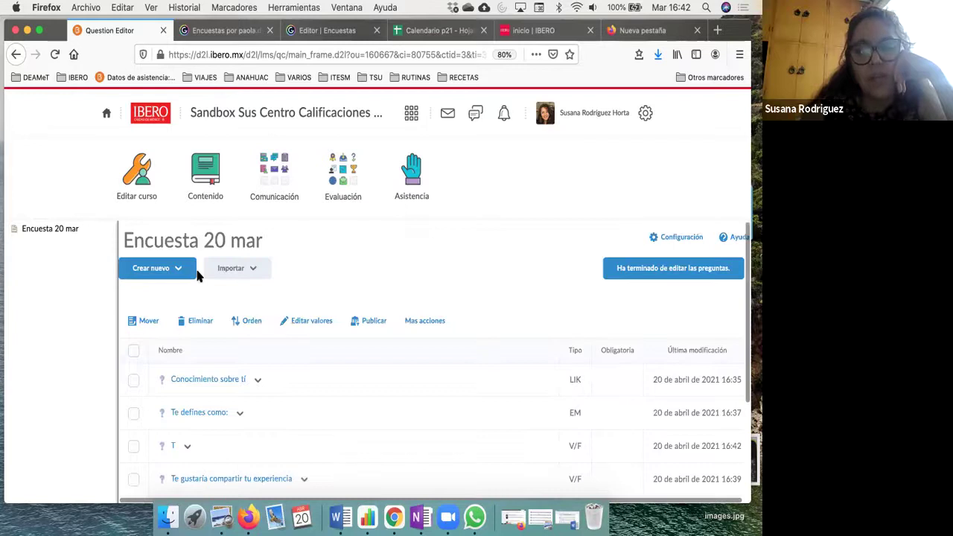
pyautogui.scroll(-1, 197, 275)
pyautogui.scroll(-2, 197, 276)
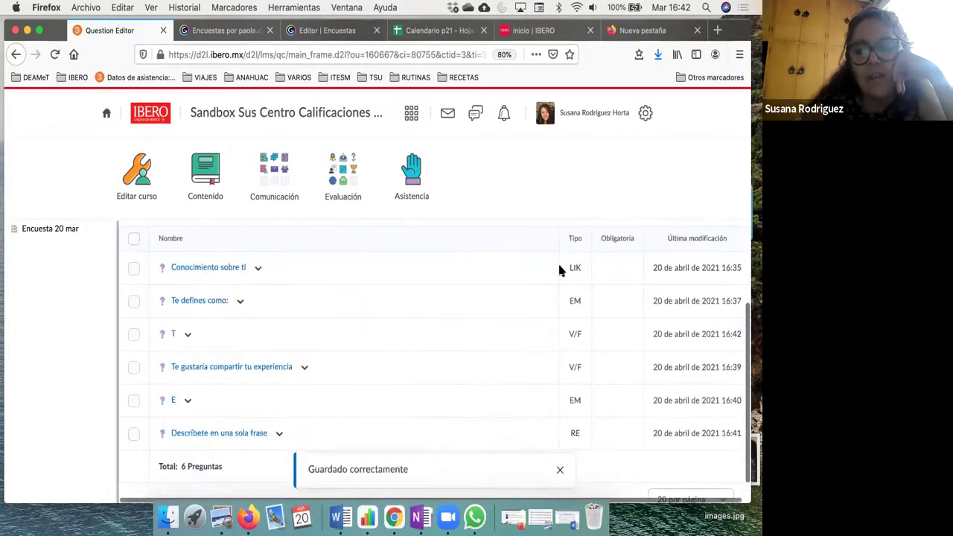
pyautogui.scroll(2, 557, 261)
pyautogui.scroll(-2, 323, 391)
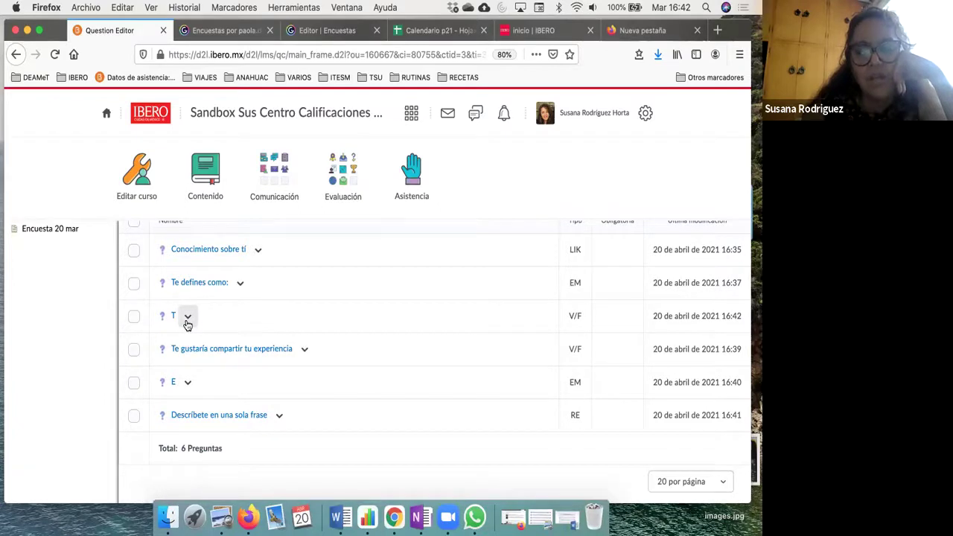
pyautogui.scroll(1, 187, 325)
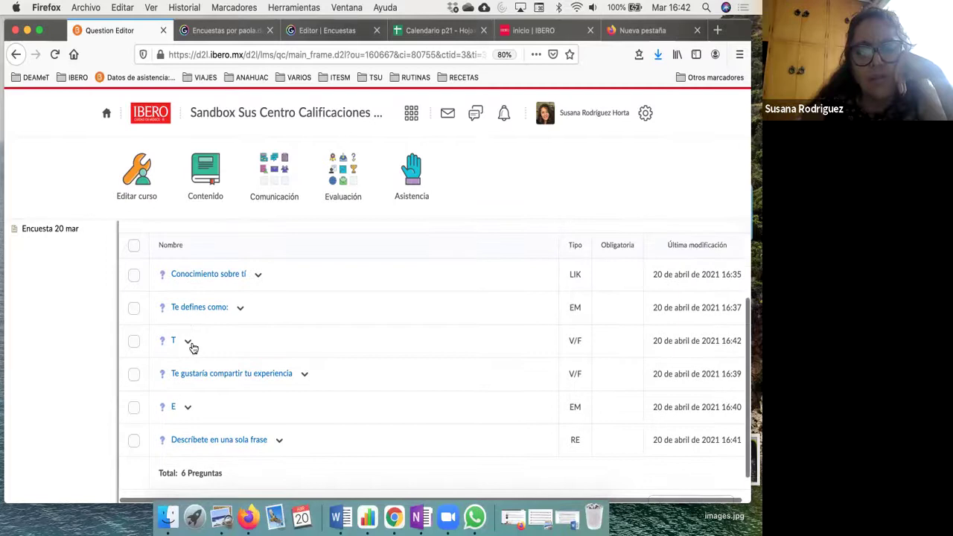
pyautogui.click(187, 344)
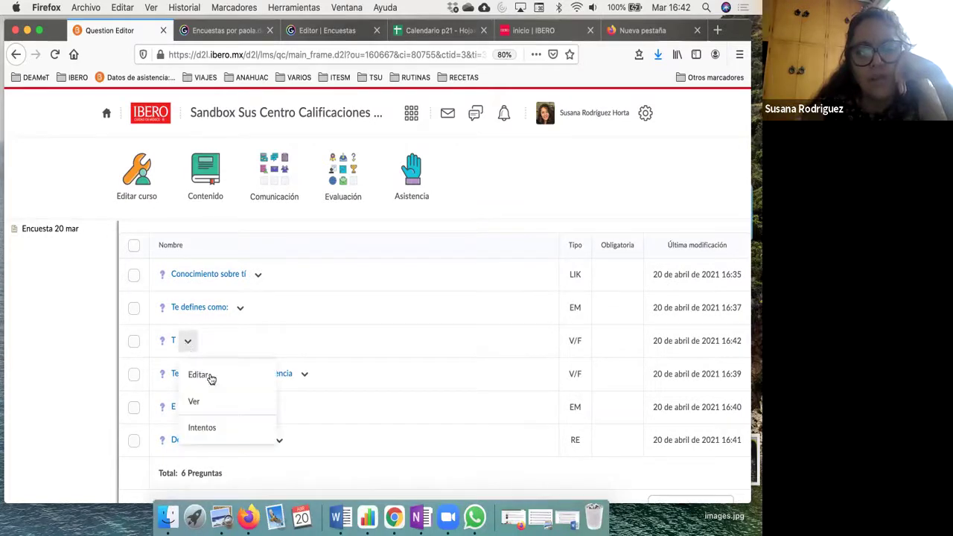
pyautogui.click(253, 337)
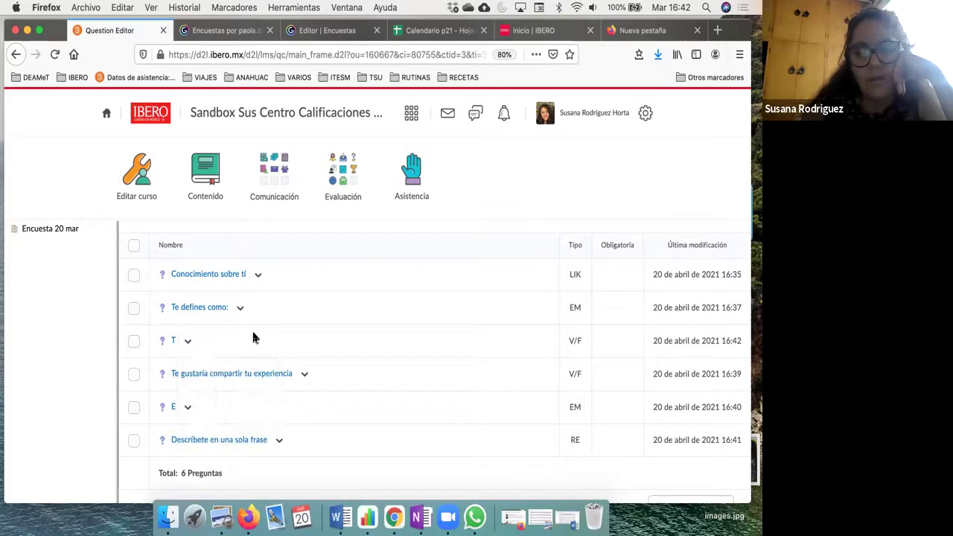
pyautogui.scroll(-1, 252, 337)
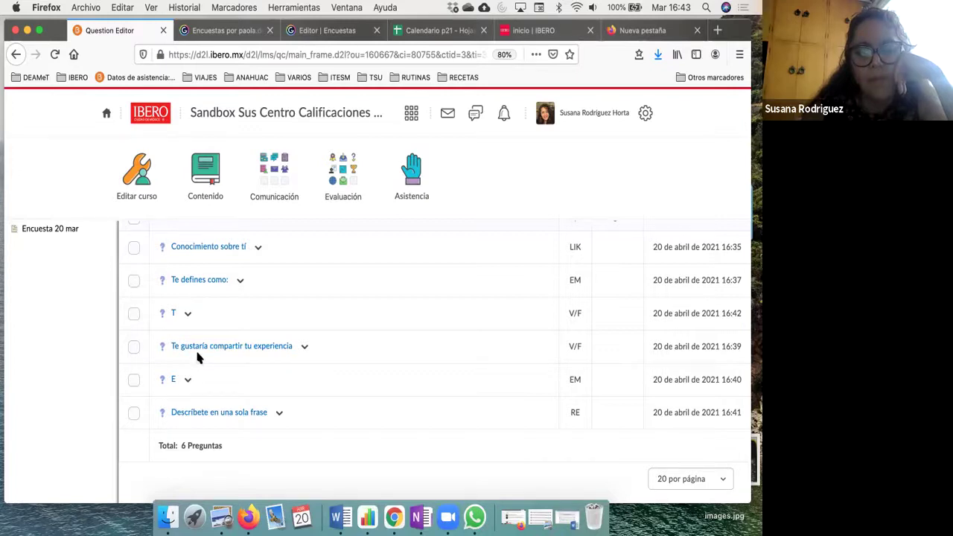
pyautogui.scroll(2, 270, 251)
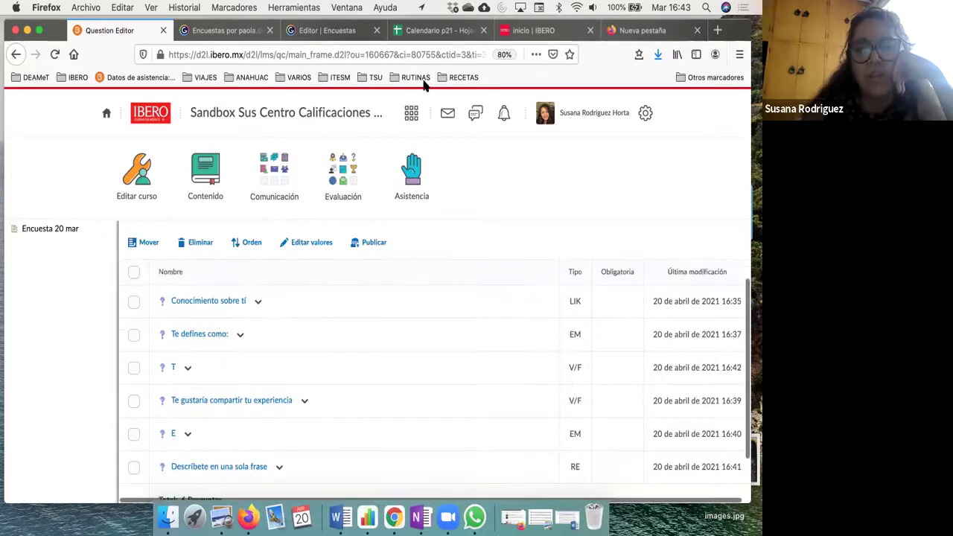
pyautogui.click(245, 35)
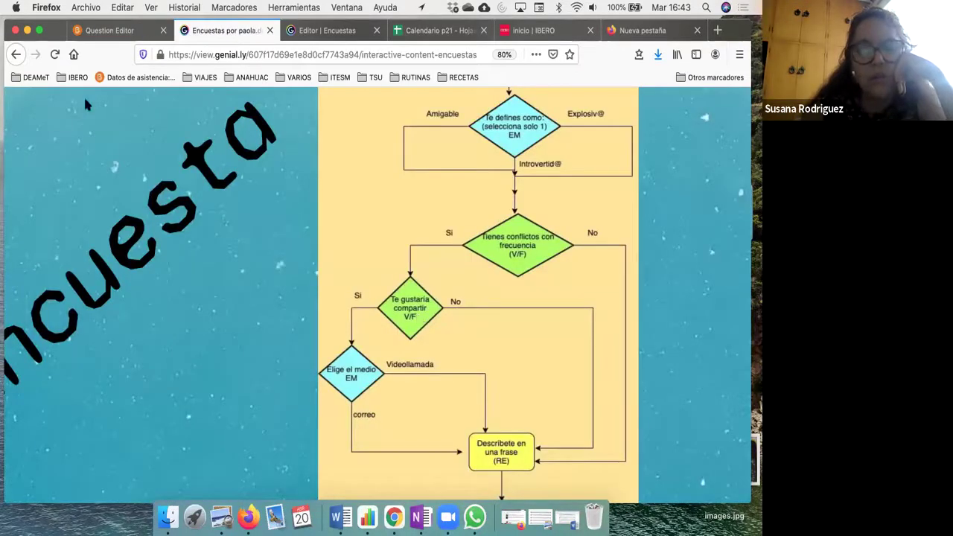
pyautogui.hotkey('ctrl', 'shift', 'Tab')
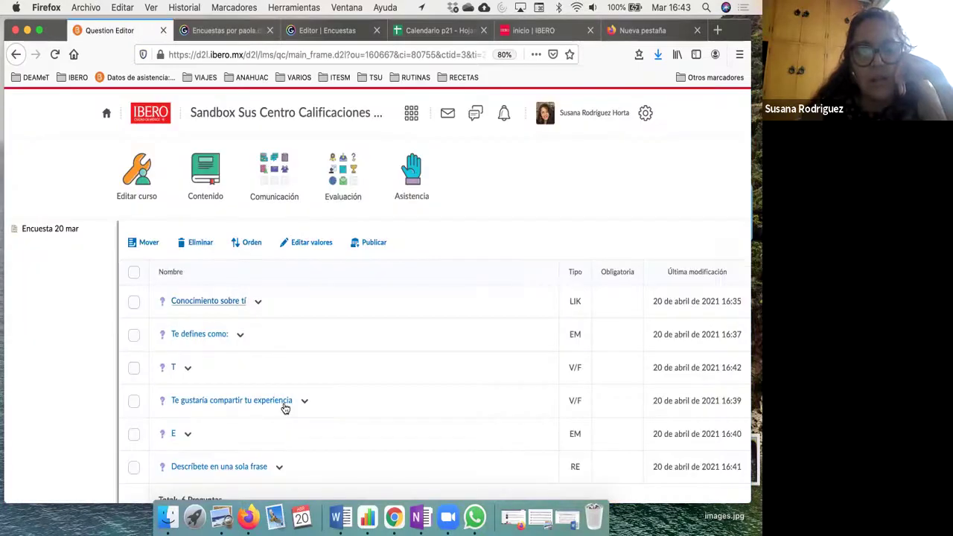
# Step: Complete the text of the true/false question "T" as "Tienes conflictos con frecuencia" and save it again
pyautogui.scroll(-1, 202, 337)
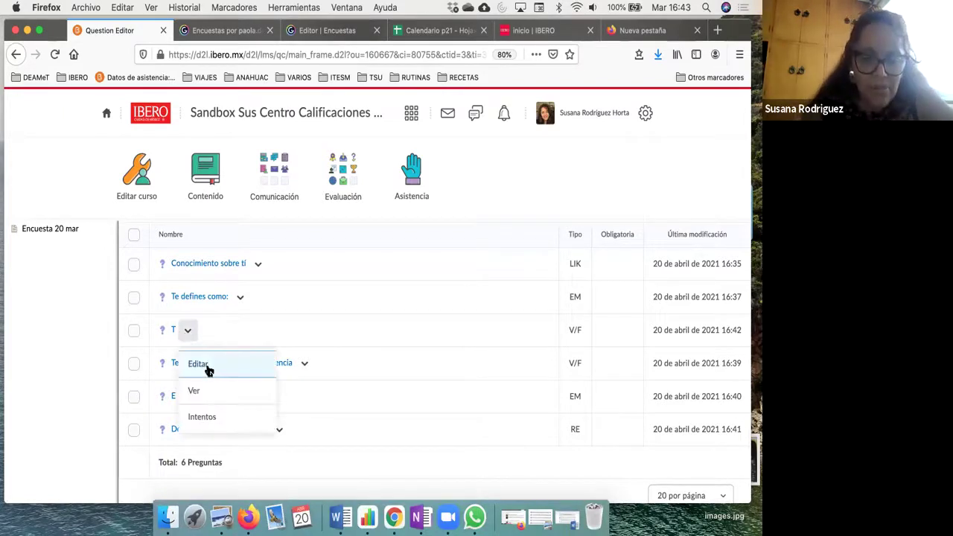
pyautogui.click(207, 366)
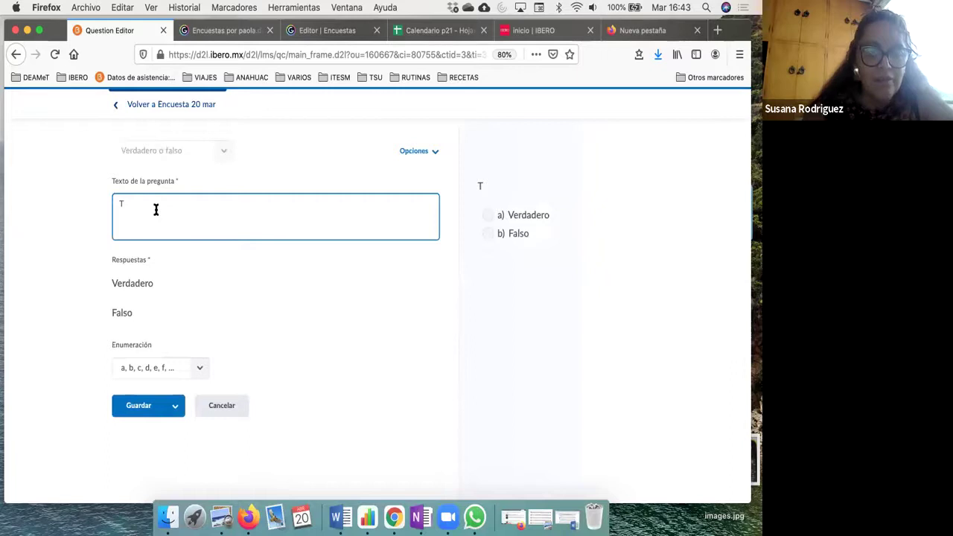
pyautogui.write('ienes c')
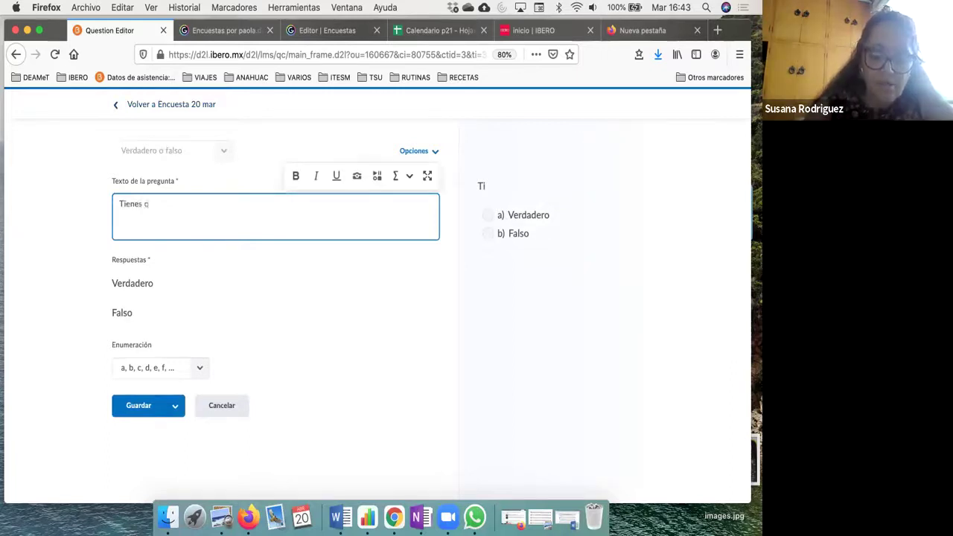
pyautogui.write('onflictos ')
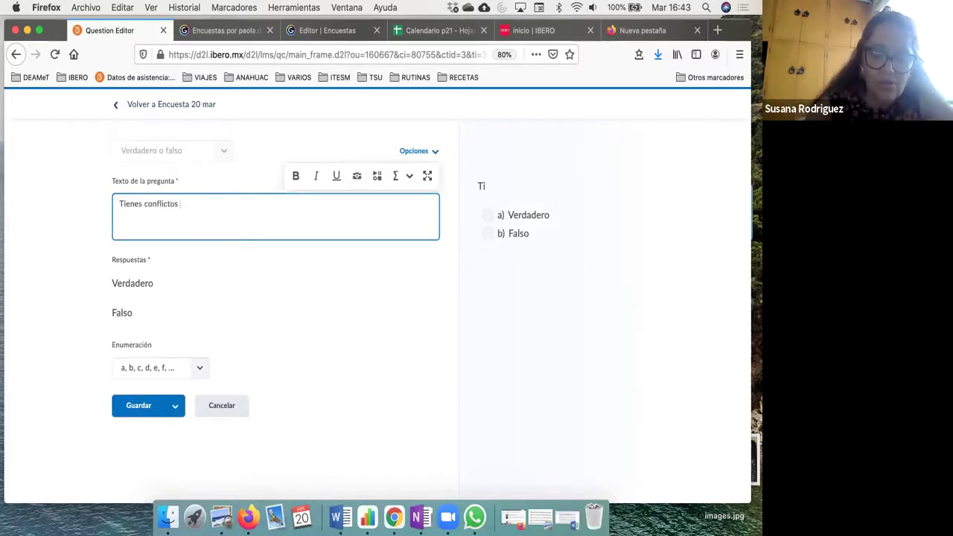
pyautogui.write('con frecuencia')
pyautogui.click(213, 279)
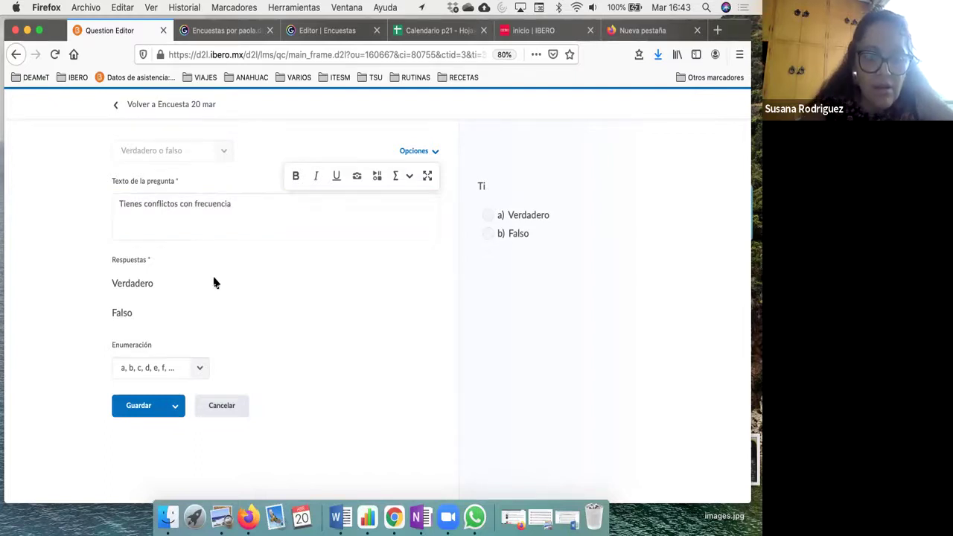
pyautogui.click(146, 407)
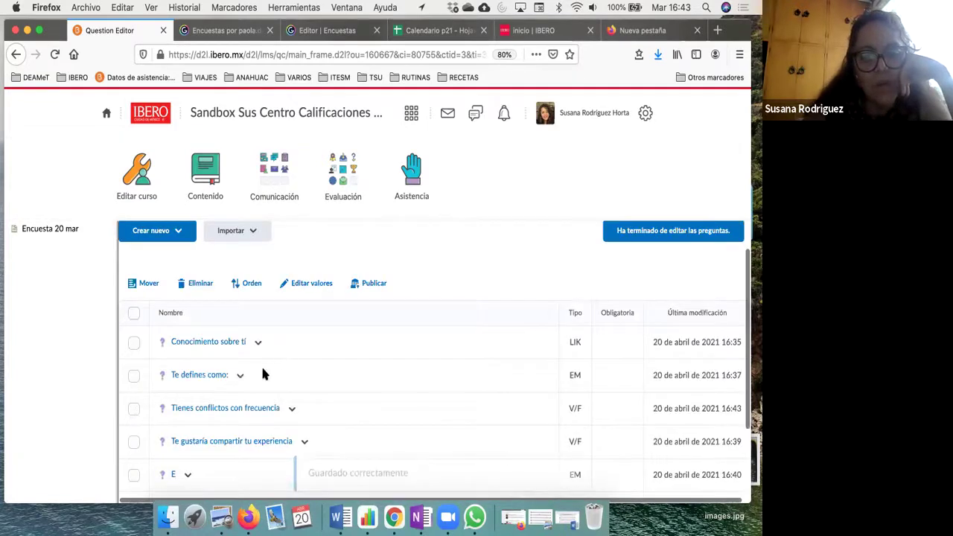
# Step: Compare the remaining questions in the list with the Genially flowchart
pyautogui.scroll(-1, 262, 374)
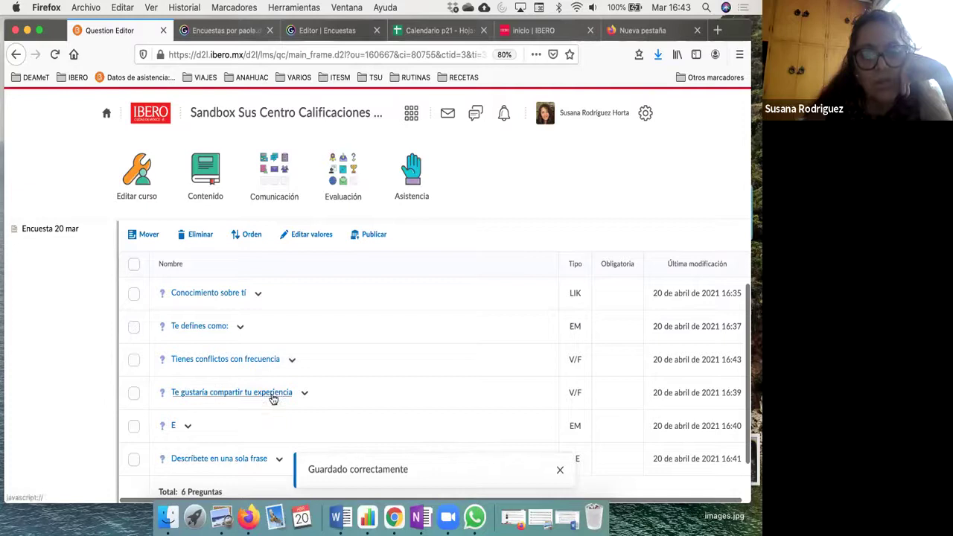
pyautogui.click(213, 25)
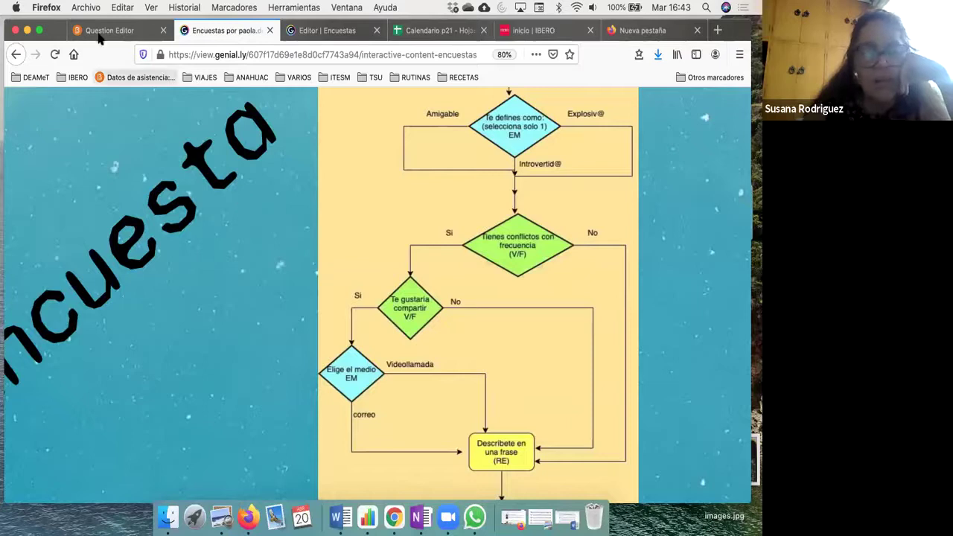
pyautogui.hotkey('ctrl', 'shift', 'Tab')
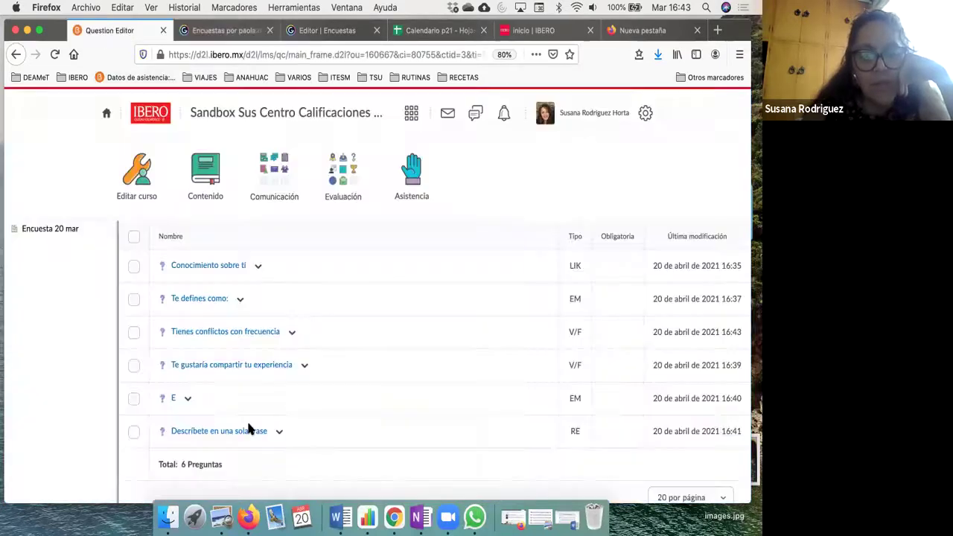
# Step: Replace the text of the multiple-choice question "E" with "Selecciona un medio para comunicarme contigo" and save the question
pyautogui.scroll(-2, 215, 402)
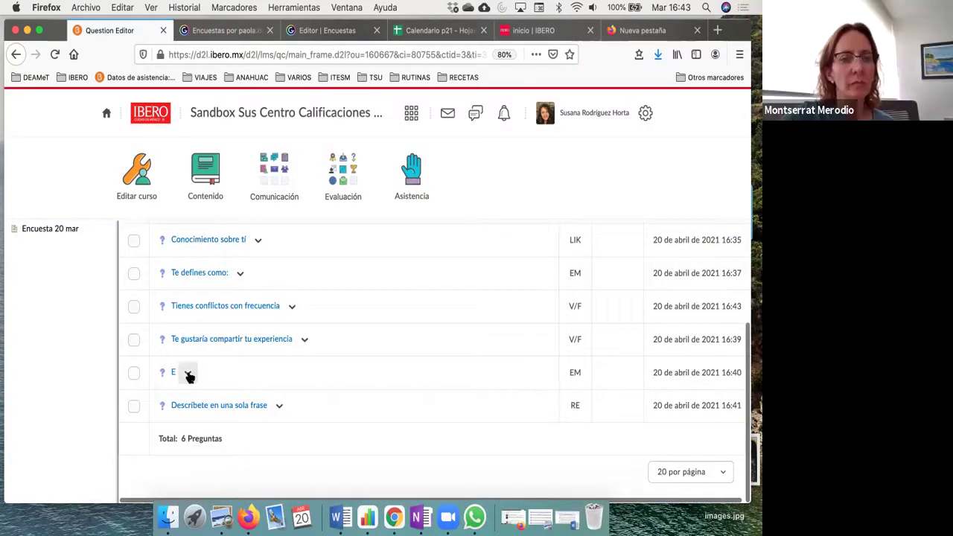
pyautogui.click(187, 374)
pyautogui.click(201, 284)
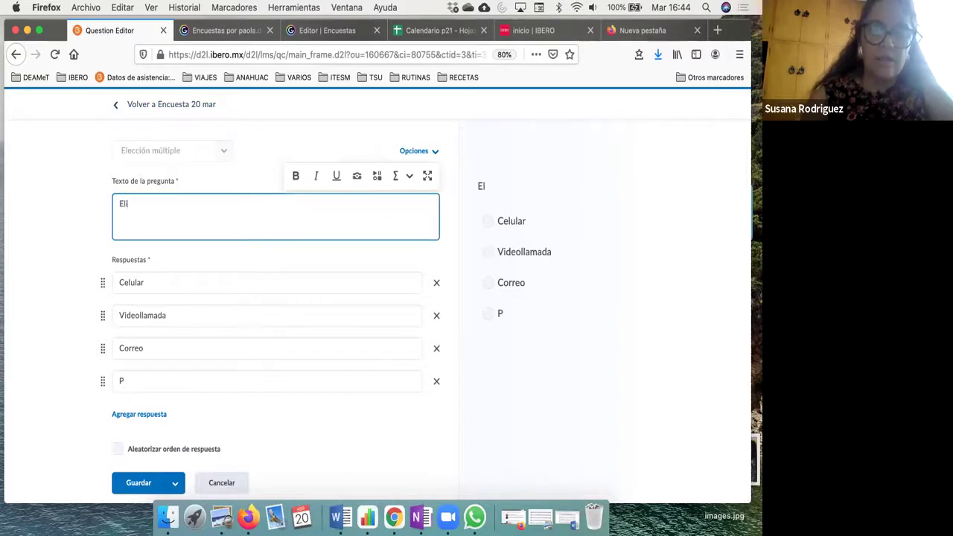
pyautogui.write('e')
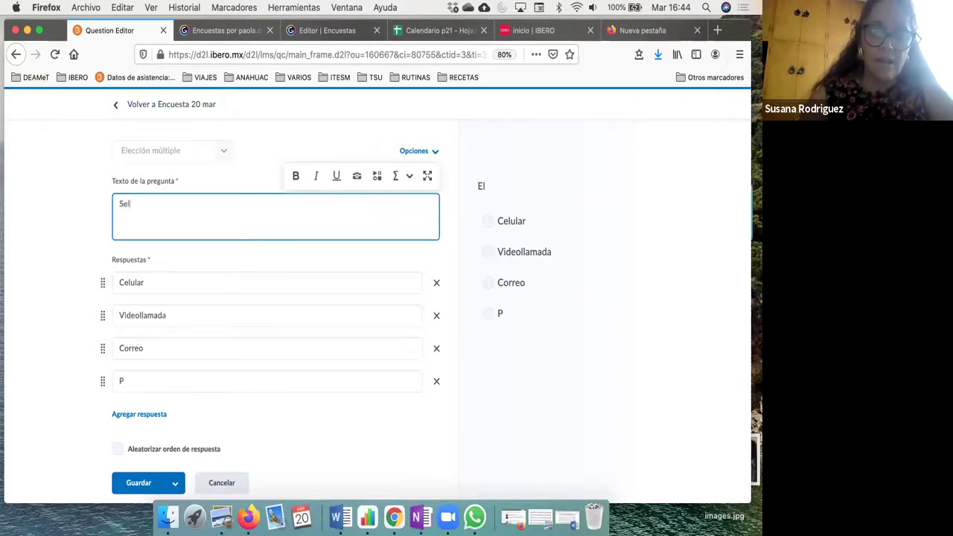
pyautogui.write('lecciona un medio d')
pyautogui.press('BackSpace')
pyautogui.press('BackSpace')
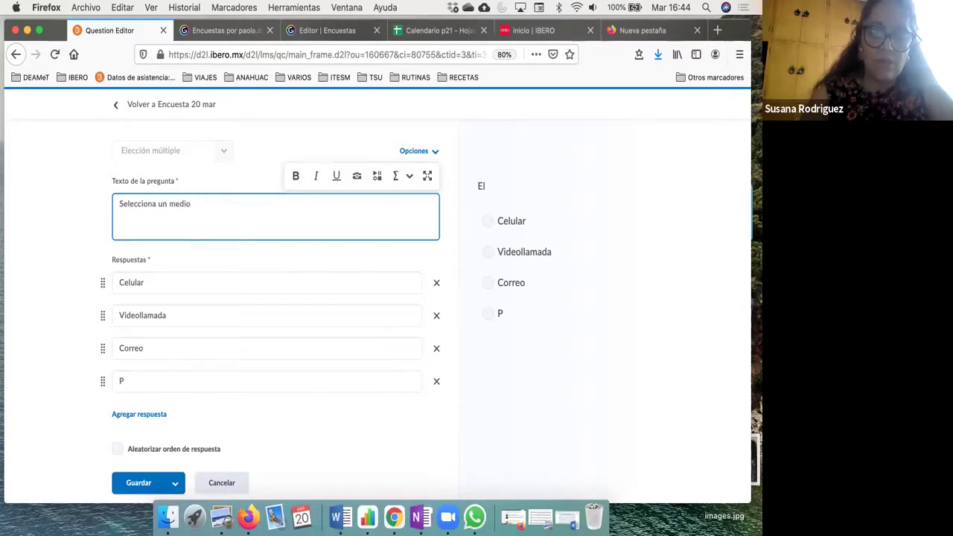
pyautogui.write('para comunicarme cobtigo')
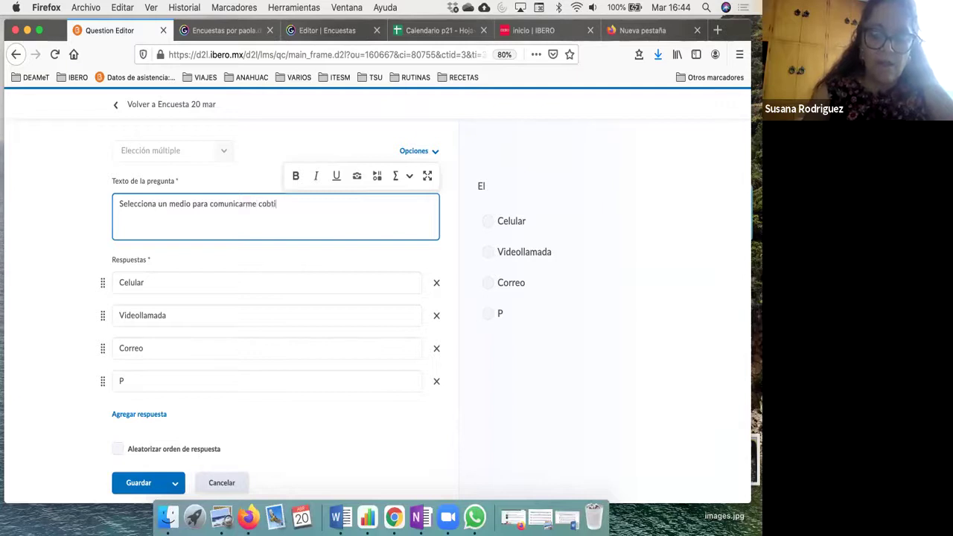
pyautogui.press('BackSpace')
pyautogui.press('BackSpace')
pyautogui.press('BackSpace')
pyautogui.press('BackSpace')
pyautogui.press('BackSpace')
pyautogui.write('ntigo')
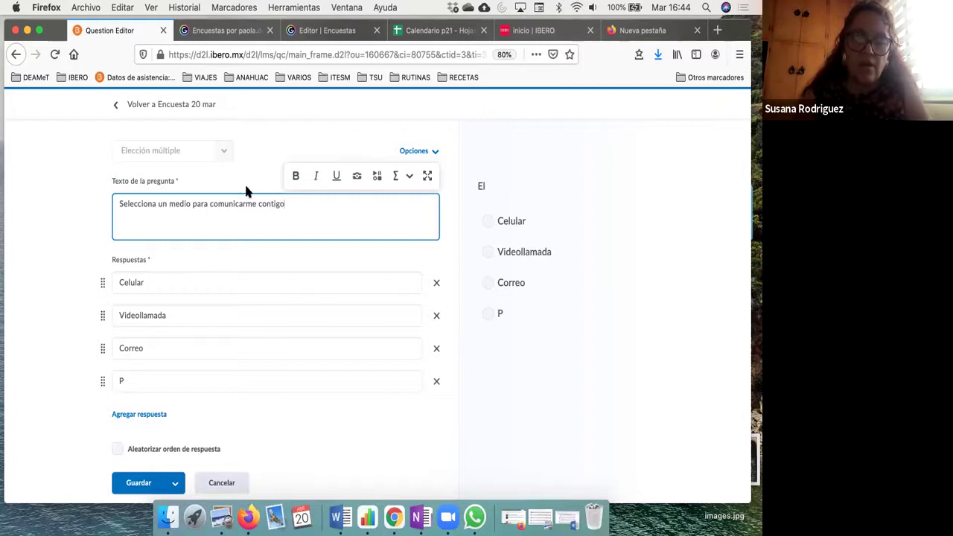
pyautogui.click(136, 484)
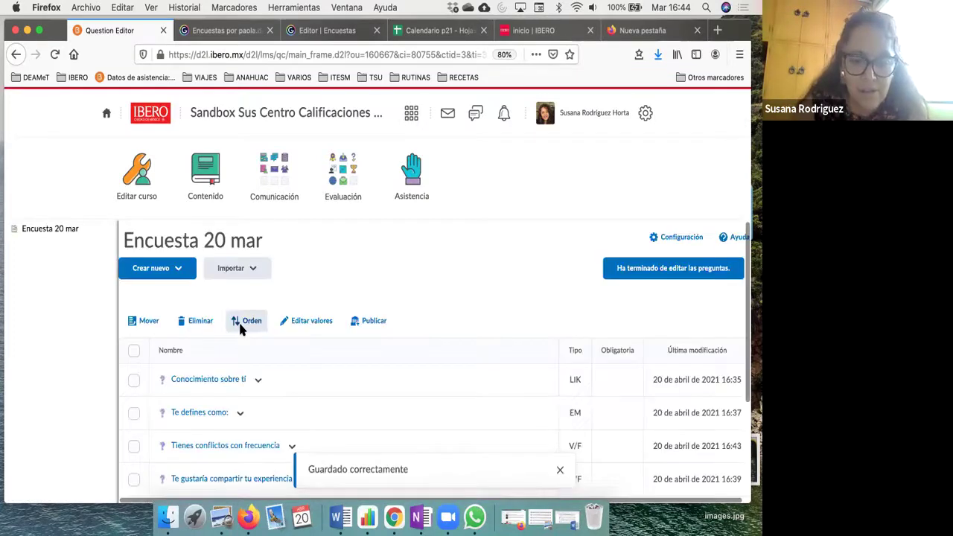
# Step: Check the question "El" against the Genially flowchart and replace its text with "Selecciona un medio de comunicación"
pyautogui.scroll(-3, 241, 330)
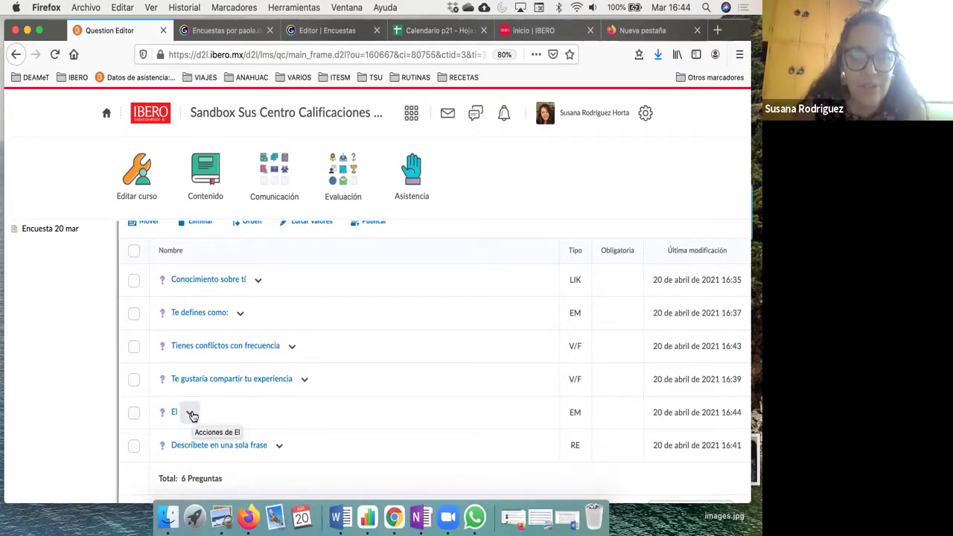
pyautogui.click(224, 30)
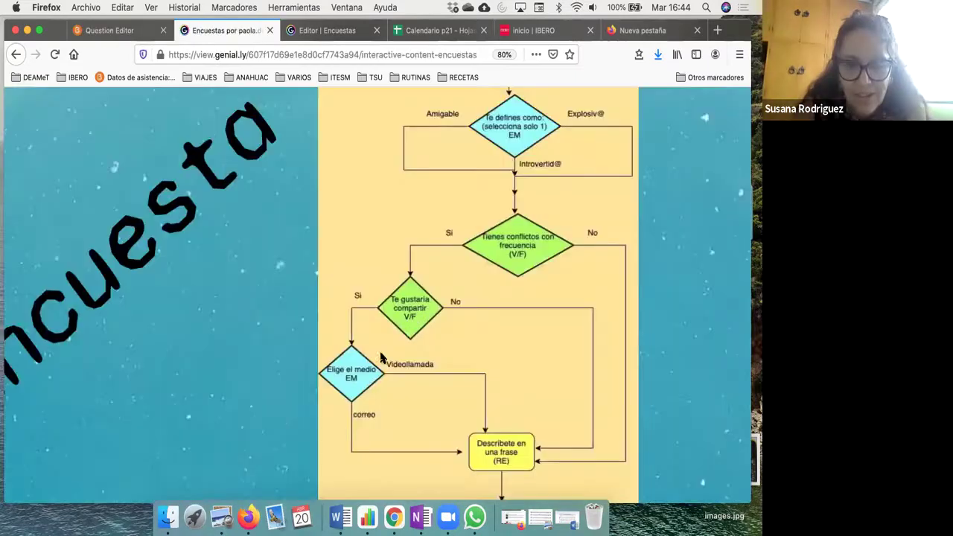
pyautogui.click(84, 33)
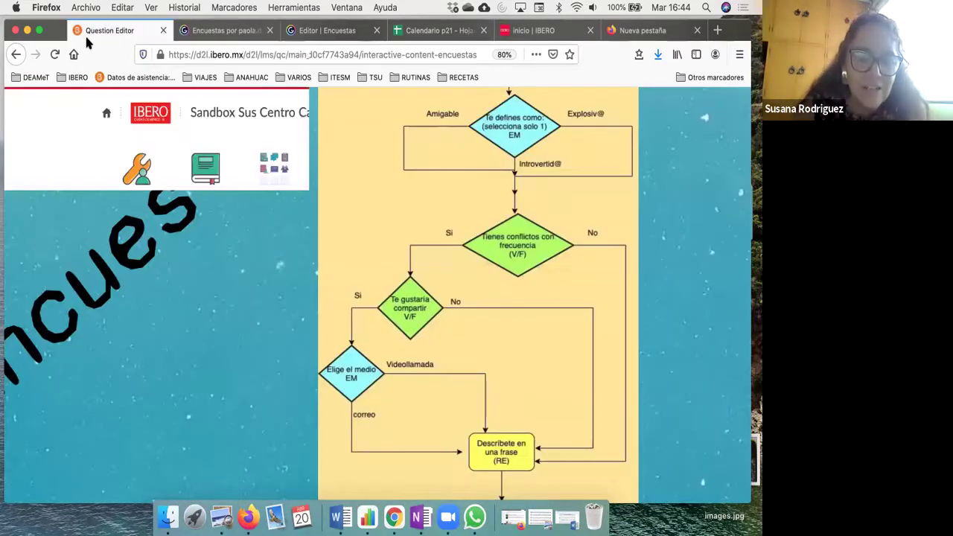
pyautogui.click(189, 413)
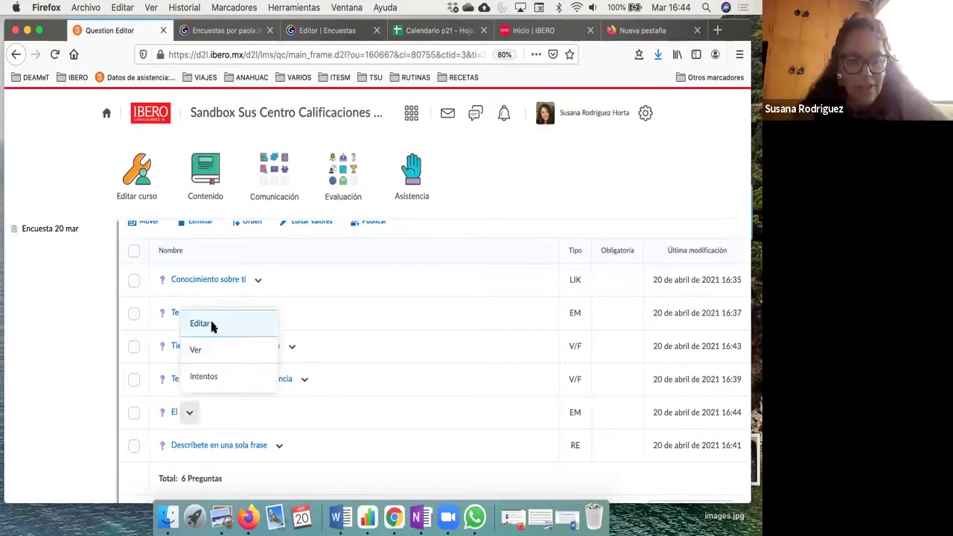
pyautogui.click(211, 326)
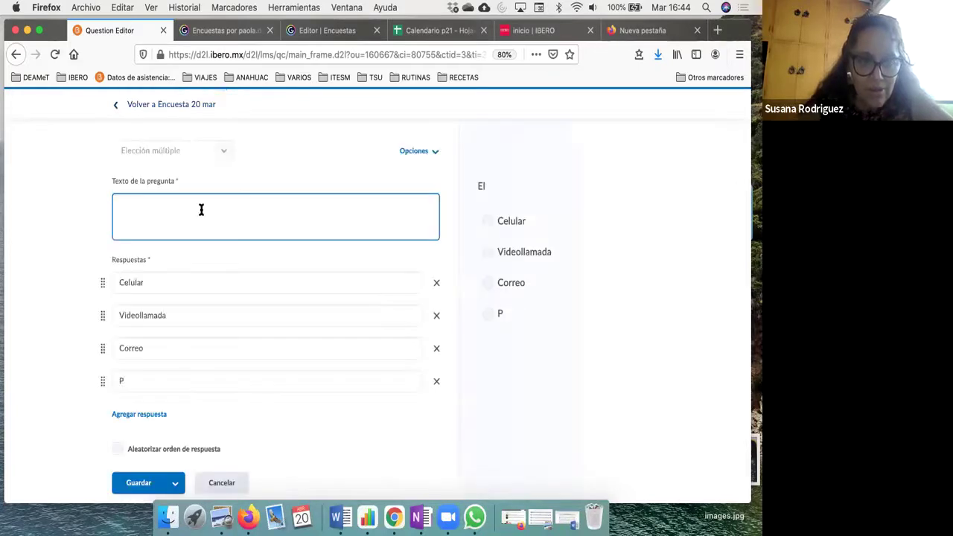
pyautogui.write('SeleccionaEl')
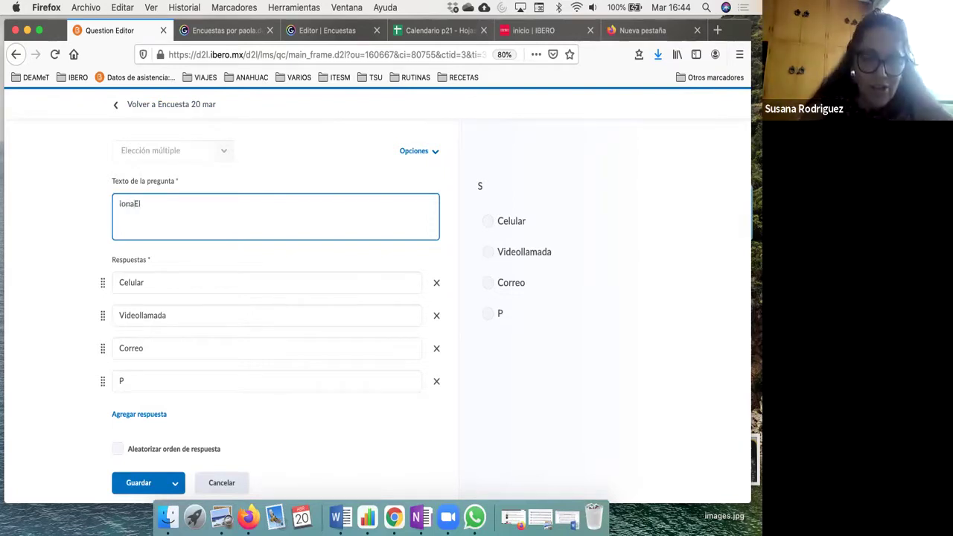
pyautogui.press('super+a')
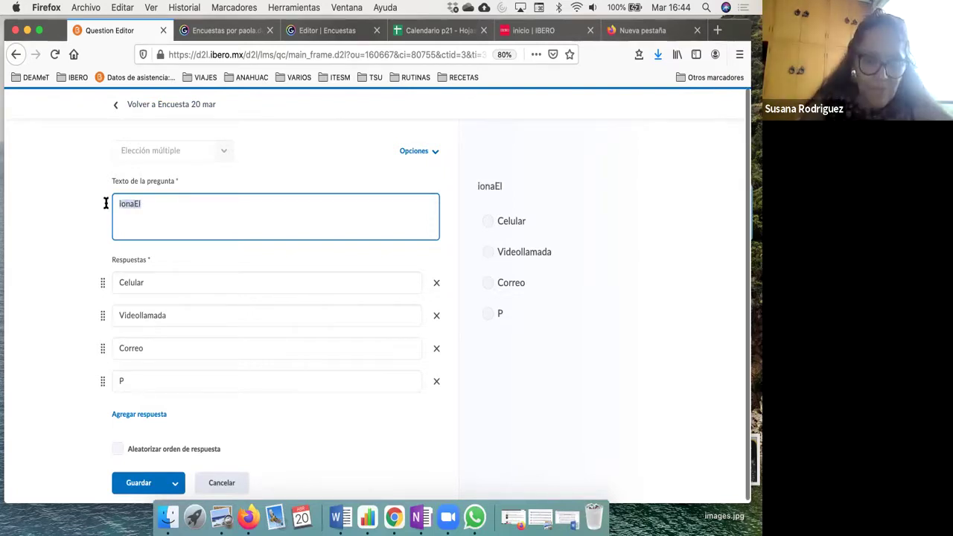
pyautogui.write('Selecciona un medi')
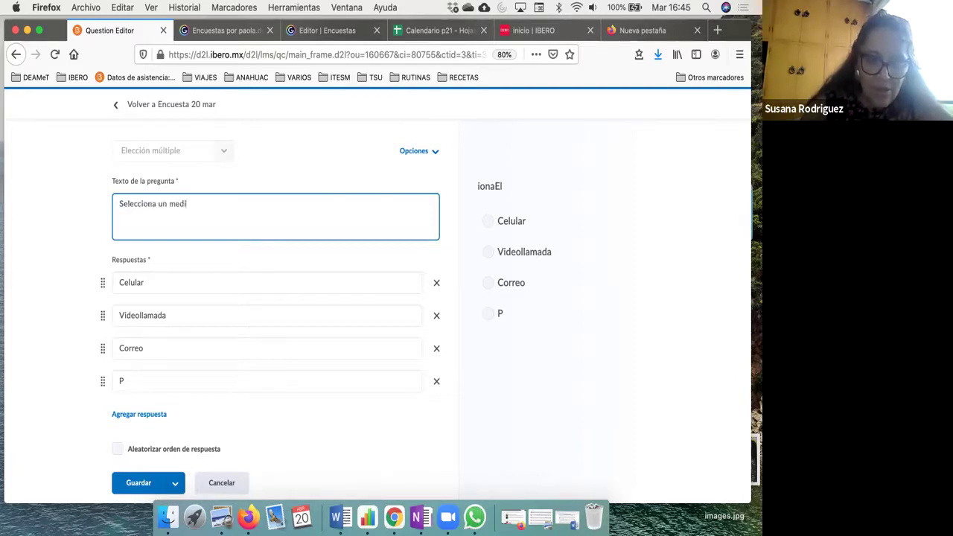
pyautogui.write('o de comunicación')
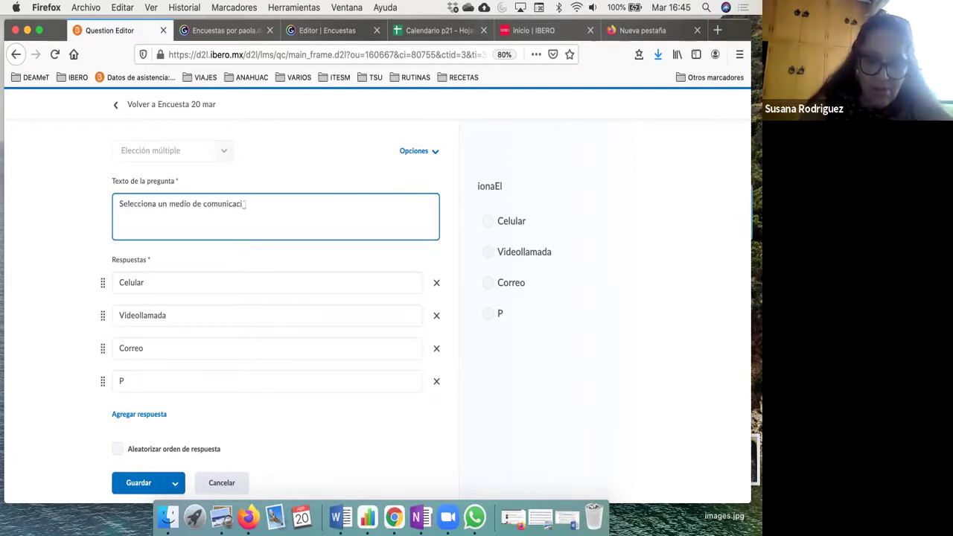
# Step: Complete the fourth answer "P" as "Personal" and save the question
pyautogui.click(146, 382)
pyautogui.write('ersonal')
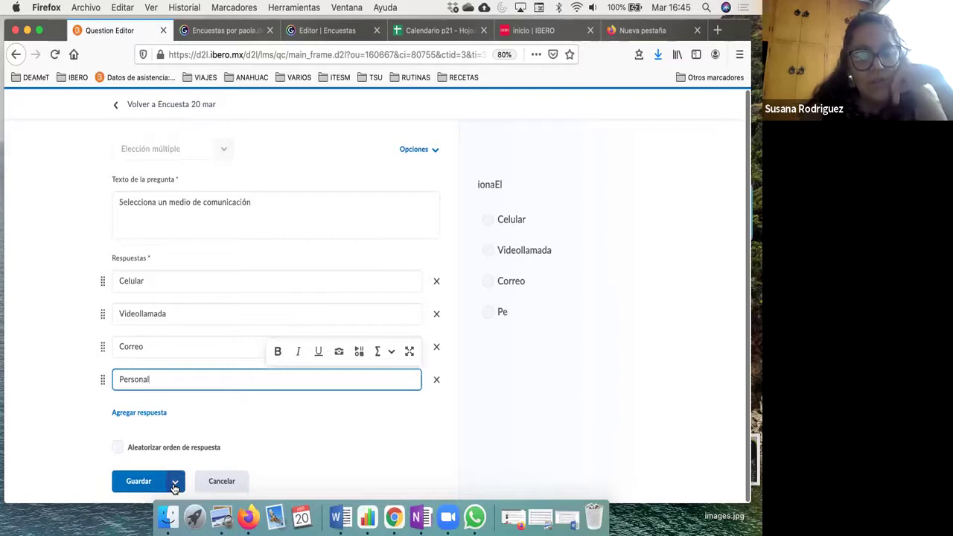
pyautogui.click(174, 483)
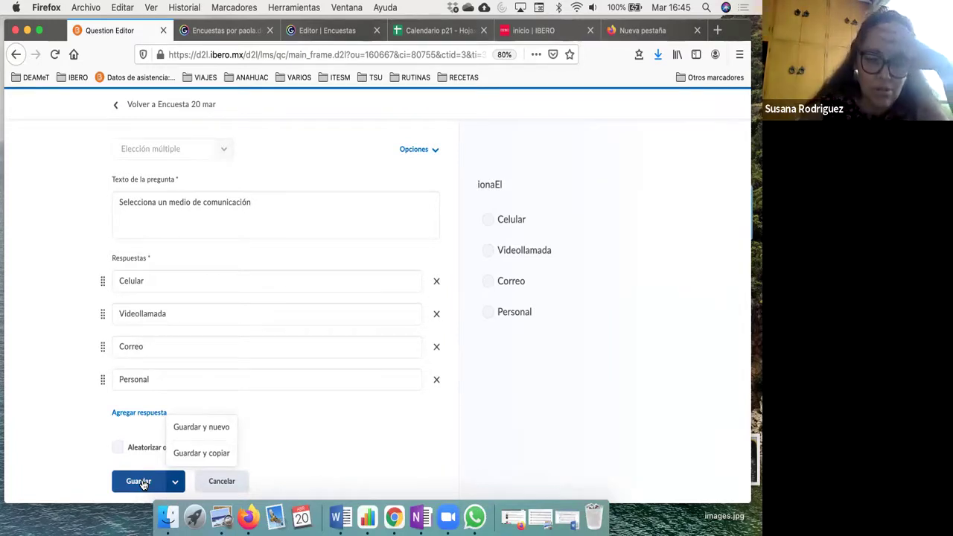
pyautogui.click(141, 481)
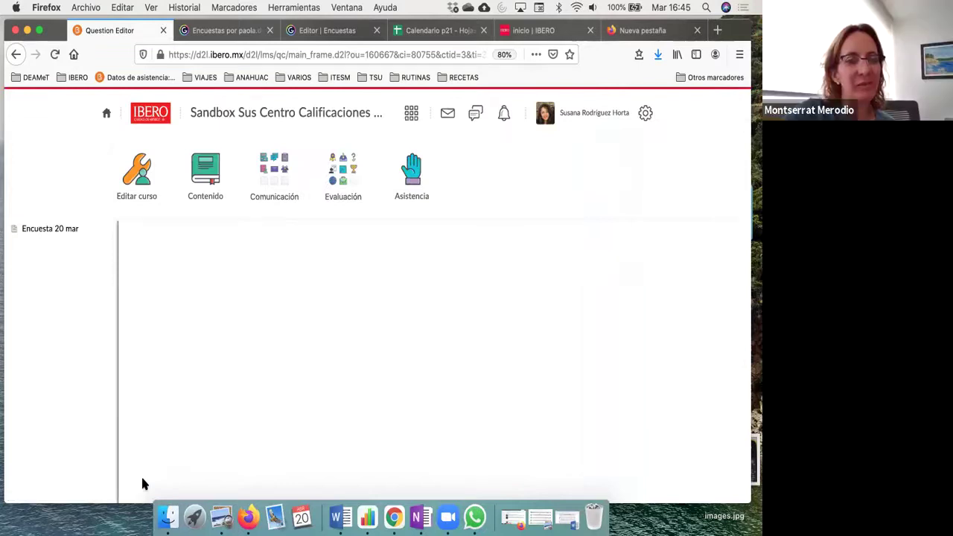
# Step: Check the question list of "Encuesta 20 mar" and finish editing the questions to return to the survey's settings
pyautogui.scroll(-3, 187, 419)
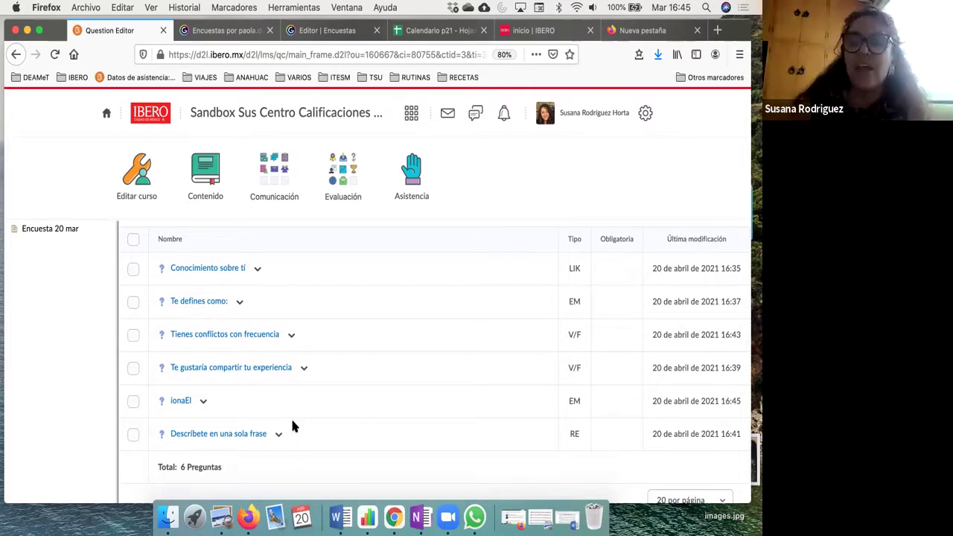
pyautogui.scroll(-1, 293, 426)
pyautogui.scroll(5, 291, 425)
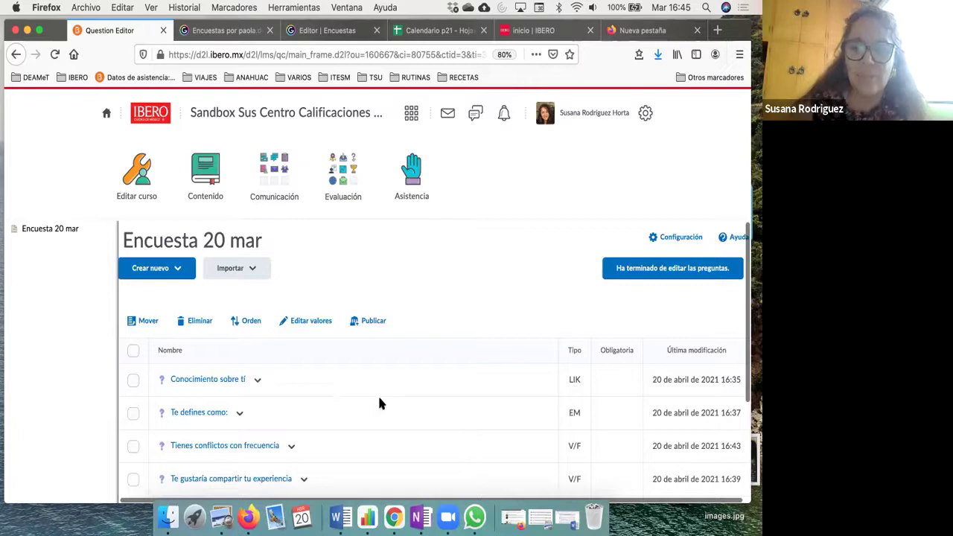
pyautogui.click(619, 277)
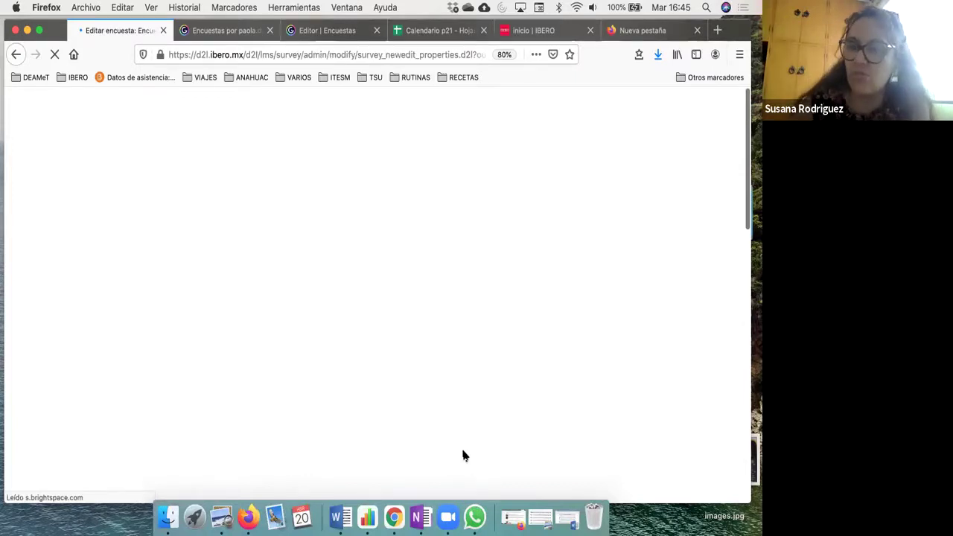
# Step: Look at the flowchart's branches in Genially, and review the survey's properties and its list of questions in Brightspace
pyautogui.hotkey('ctrl', 'Tab')
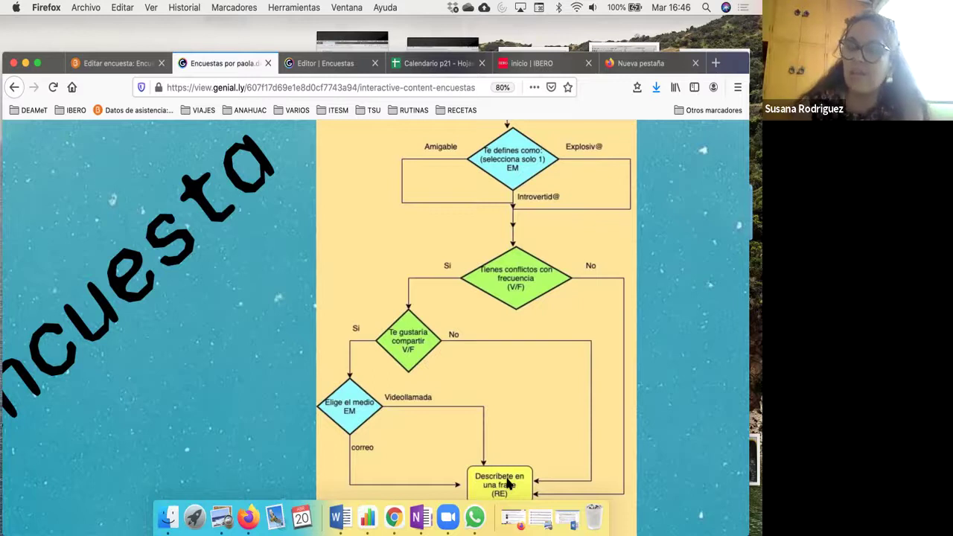
pyautogui.click(93, 67)
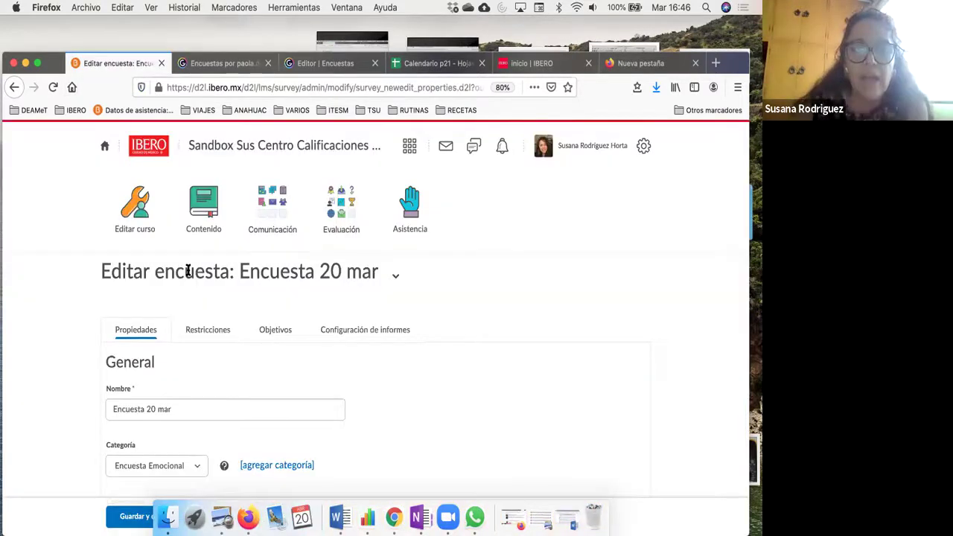
pyautogui.scroll(-2, 189, 274)
pyautogui.scroll(-4, 189, 275)
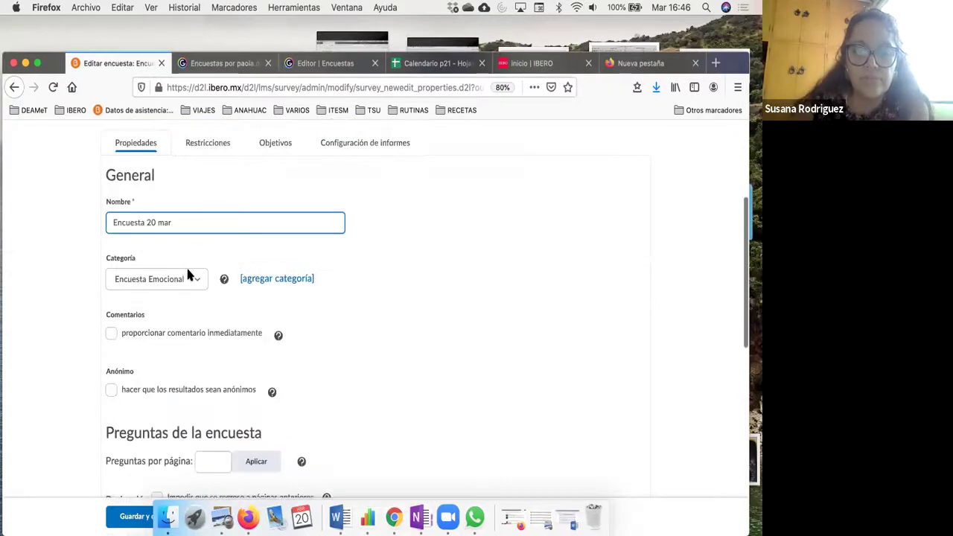
pyautogui.scroll(-4, 188, 275)
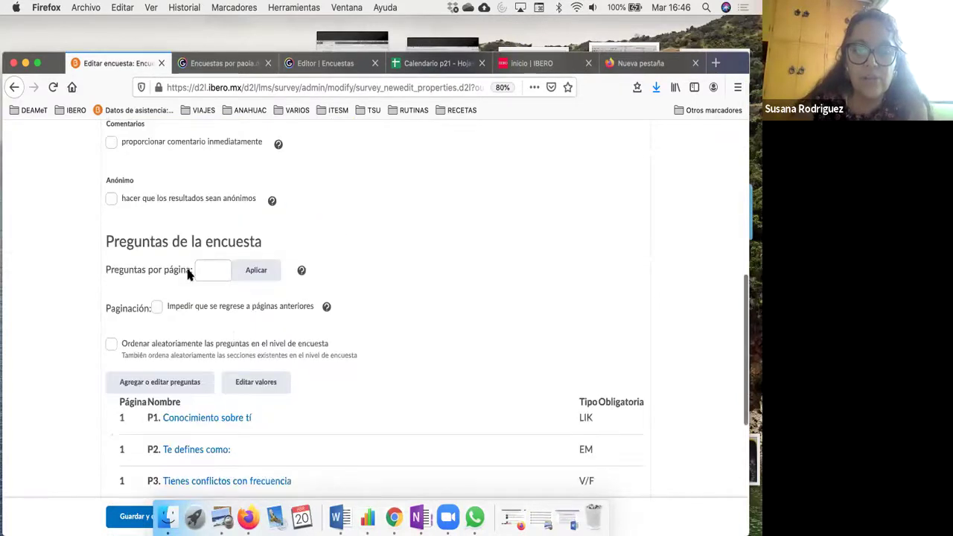
pyautogui.scroll(-4, 189, 274)
pyautogui.scroll(-1, 179, 246)
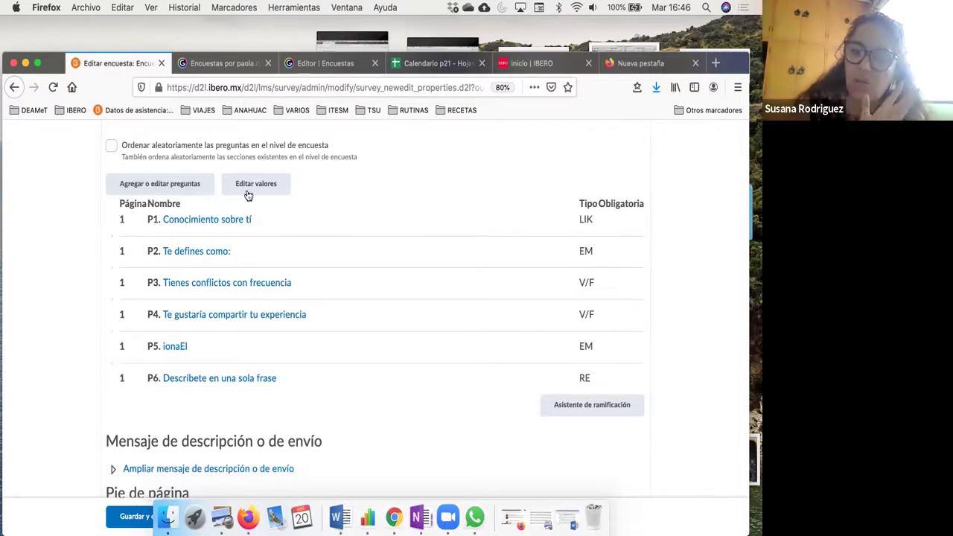
pyautogui.scroll(-1, 248, 194)
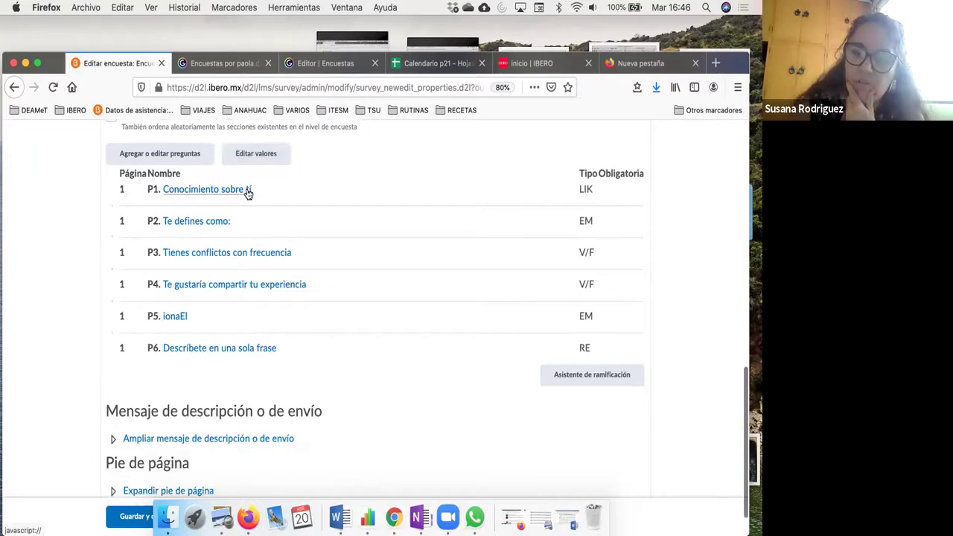
pyautogui.scroll(1, 248, 194)
pyautogui.scroll(2, 248, 193)
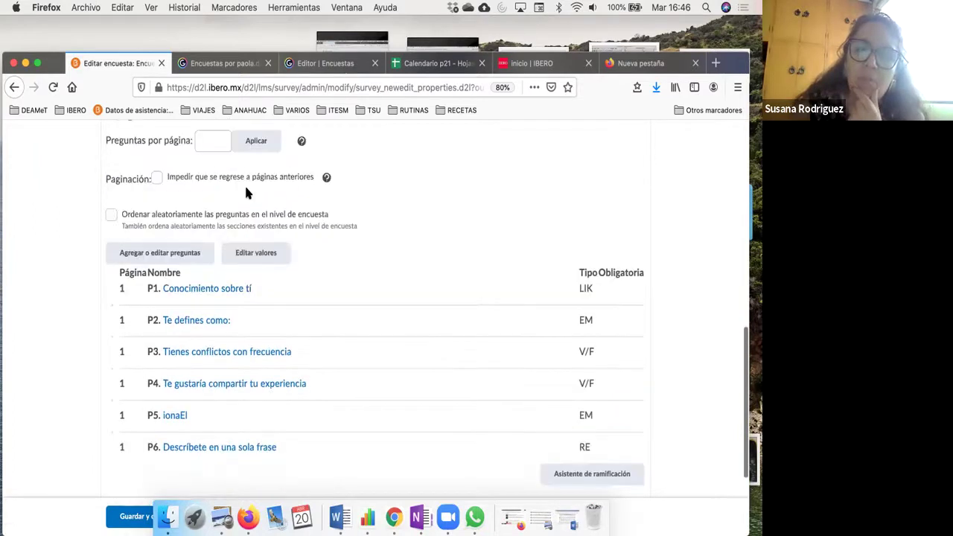
# Step: Launch the branching assistant below the question list and agree to add branching to the survey
pyautogui.scroll(-1, 260, 239)
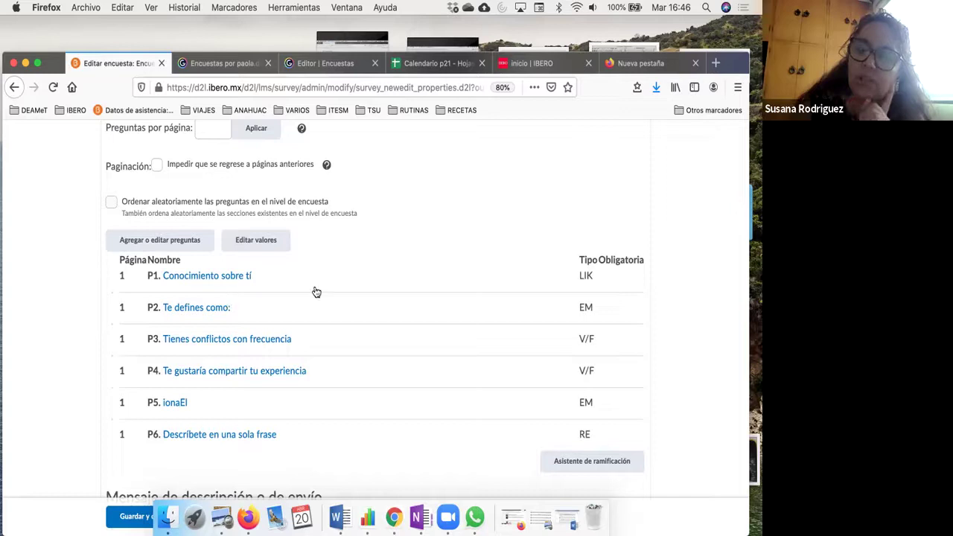
pyautogui.scroll(-1, 314, 290)
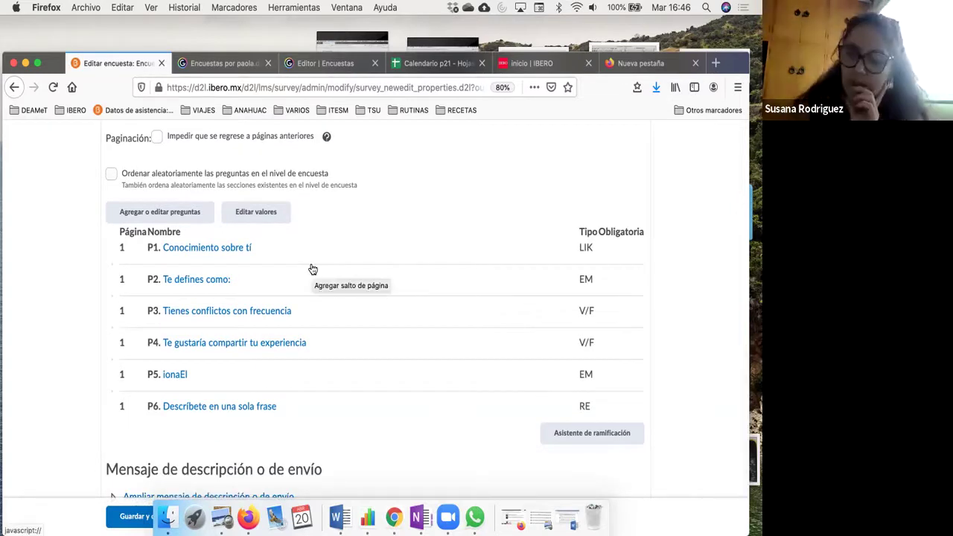
pyautogui.scroll(-1, 367, 288)
pyautogui.scroll(-1, 367, 288)
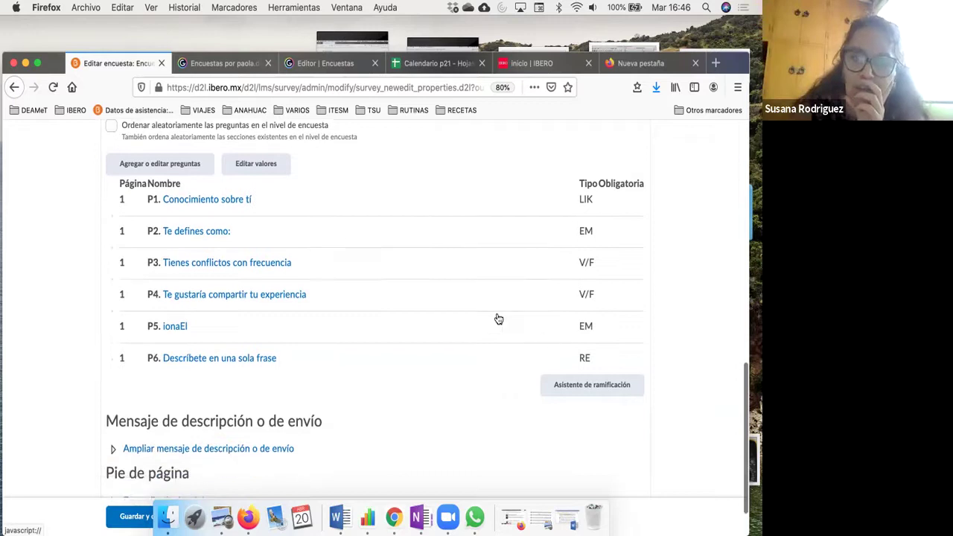
pyautogui.click(579, 386)
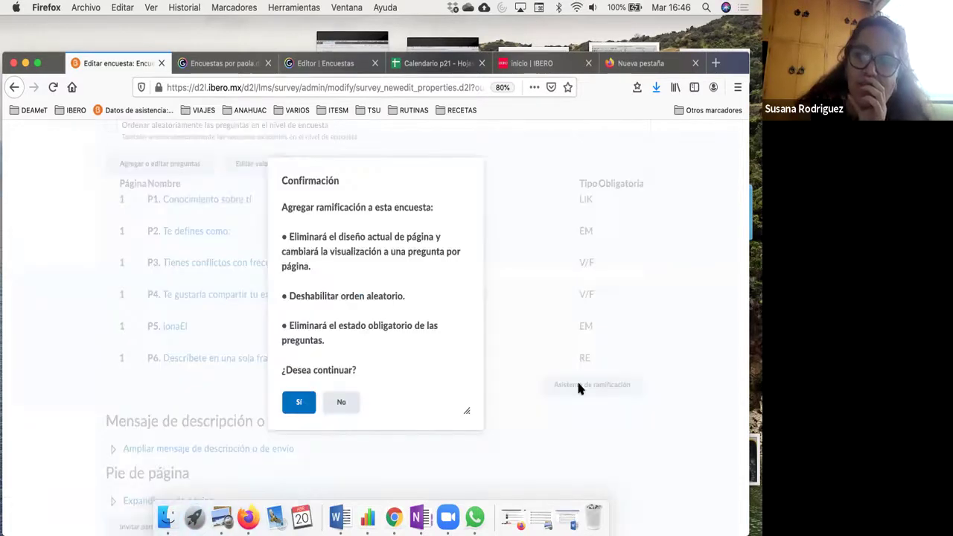
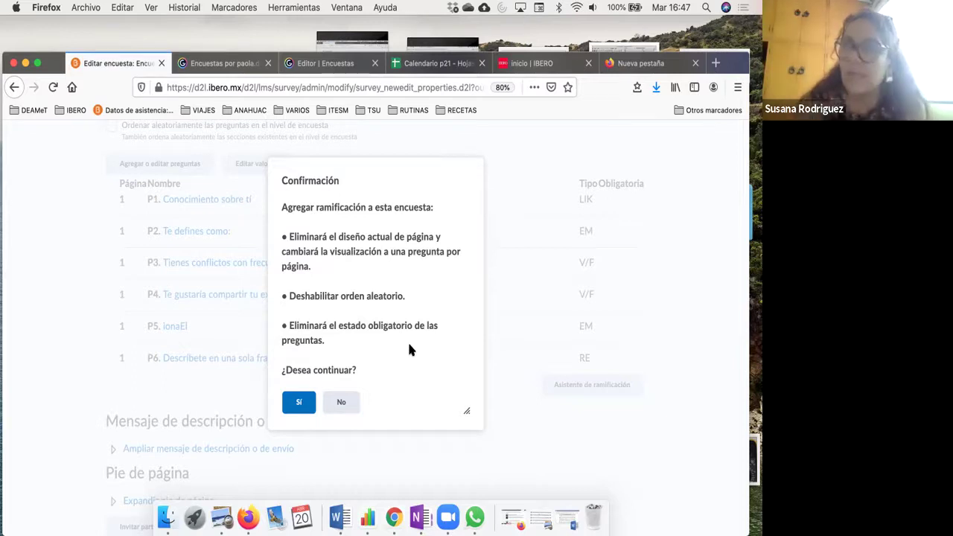
pyautogui.click(299, 403)
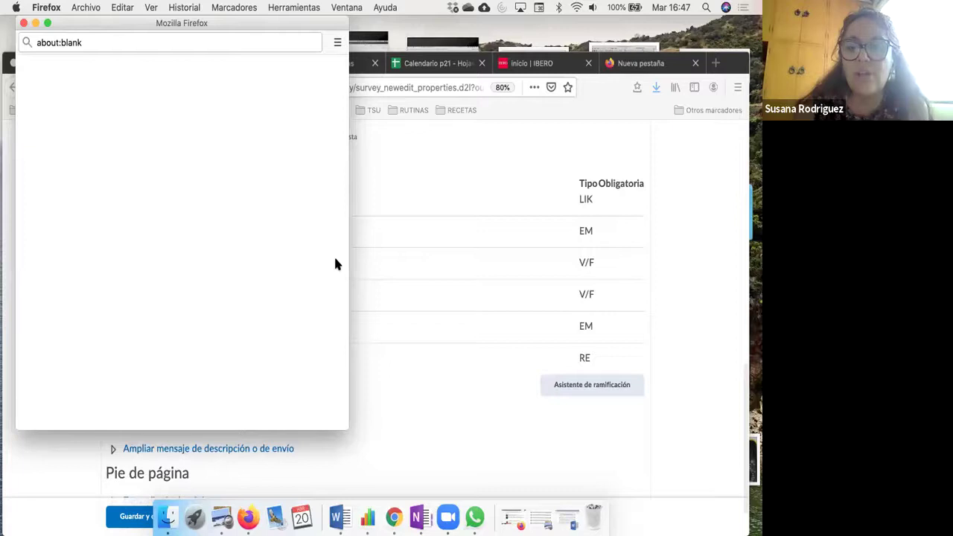
# Step: Enlarge the branching assistant window and position it so that all its columns through "¿Fin de la encuesta?" fit on screen
pyautogui.moveTo(712, 452); pyautogui.dragTo(713, 450)
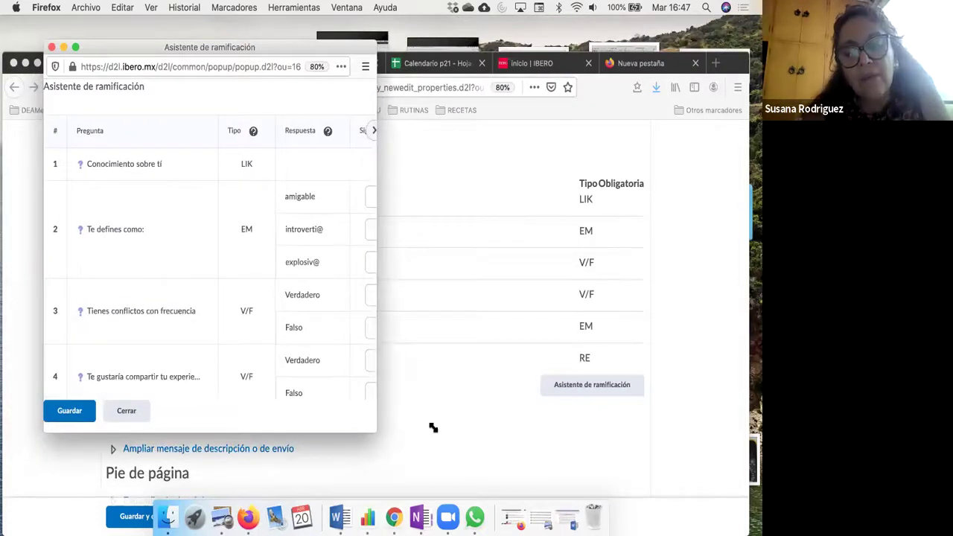
pyautogui.moveTo(433, 428); pyautogui.dragTo(622, 454)
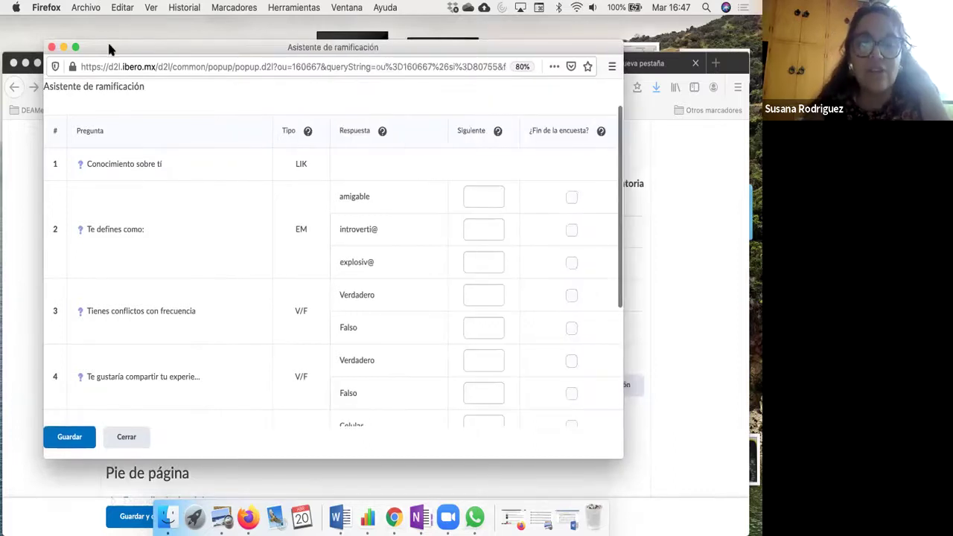
pyautogui.moveTo(108, 48); pyautogui.dragTo(357, 45)
pyautogui.scroll(-5, 330, 336)
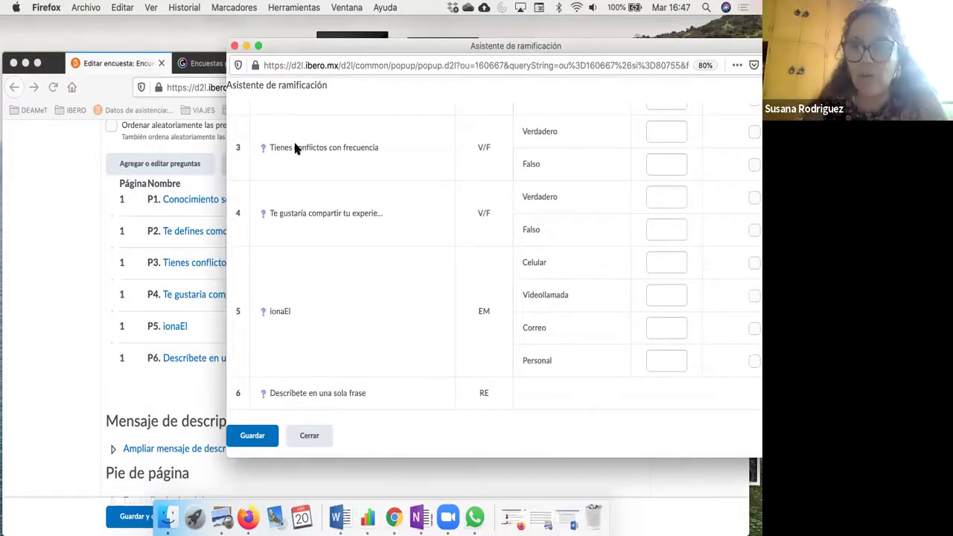
pyautogui.scroll(5, 296, 147)
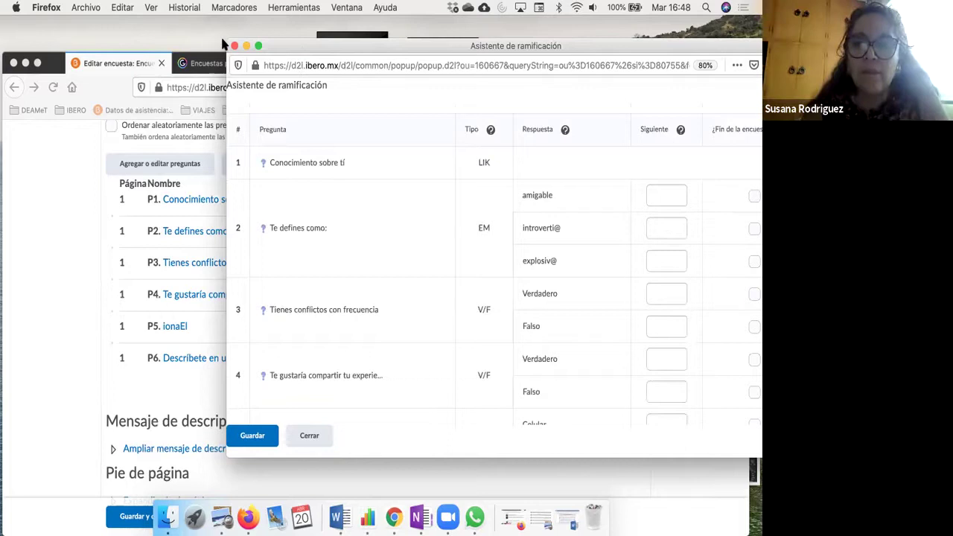
pyautogui.moveTo(302, 51); pyautogui.dragTo(220, 43)
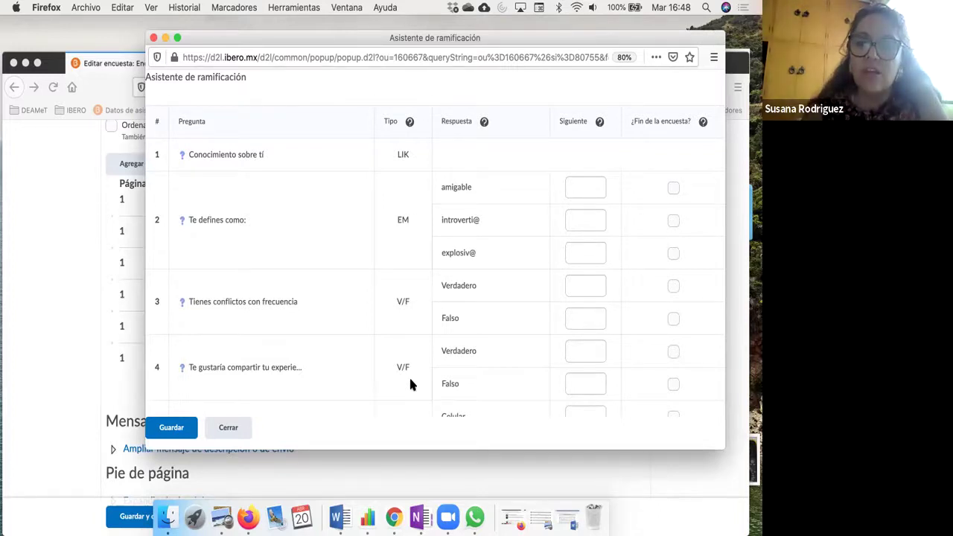
# Step: Review the questions and their answers in the branching assistant, from "Conocimiento sobre tí" to "Descríbete en una sola frase"
pyautogui.scroll(-2, 410, 381)
pyautogui.scroll(1, 407, 223)
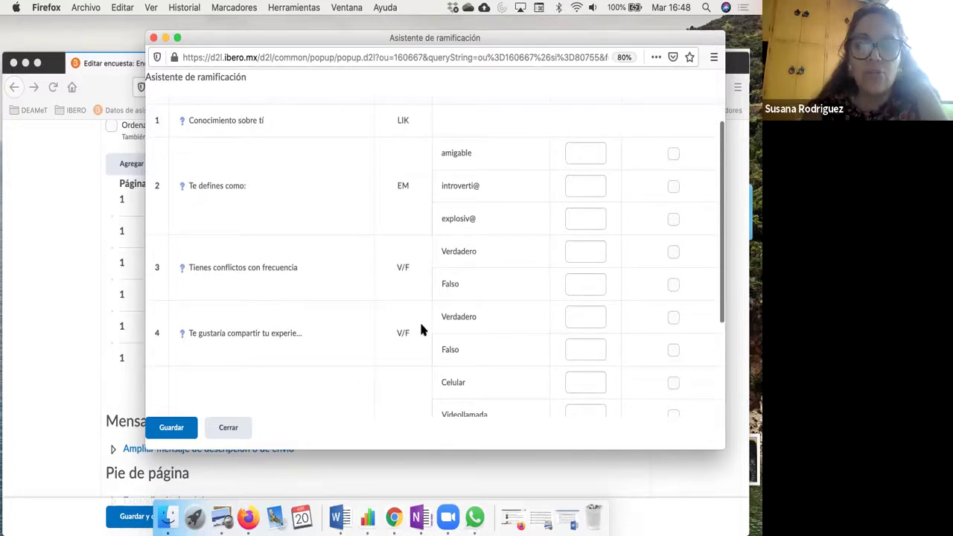
pyautogui.scroll(-3, 421, 330)
pyautogui.scroll(-1, 405, 382)
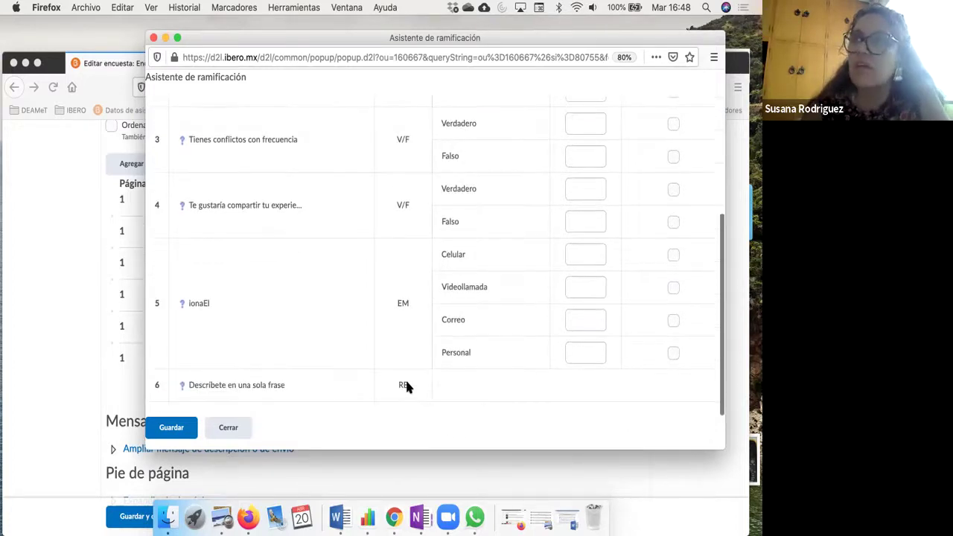
pyautogui.scroll(4, 403, 290)
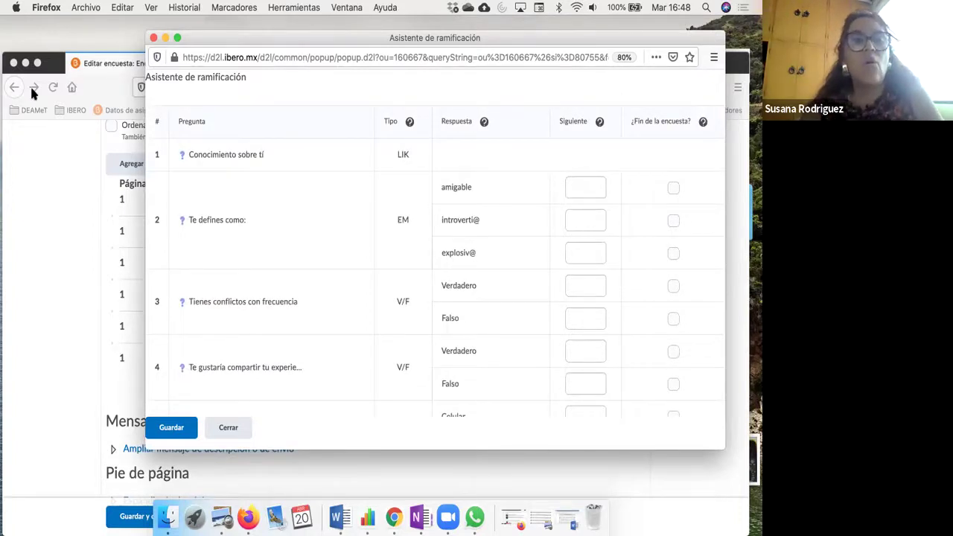
# Step: Switch to the Genially flowchart and move its window aside so the start of the chart shows beside the branching assistant
pyautogui.click(45, 69)
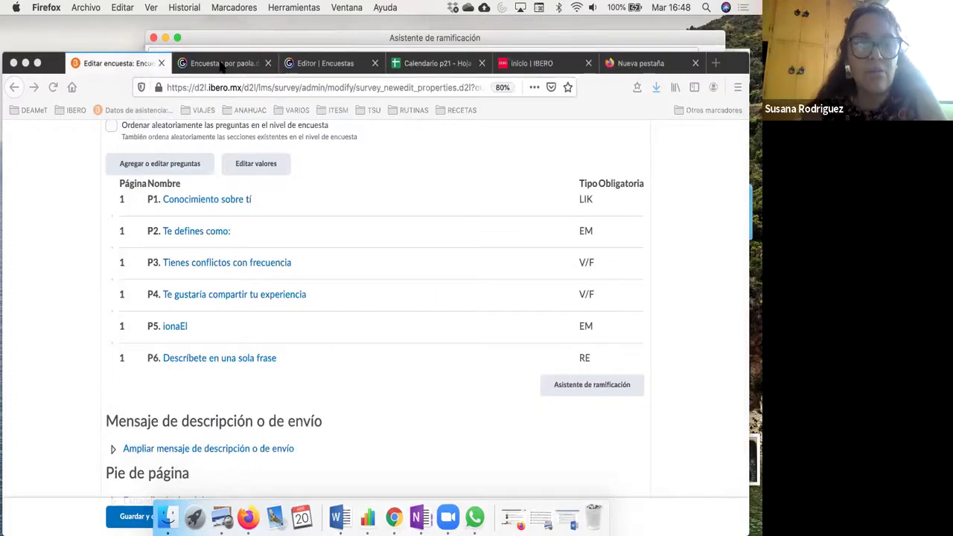
pyautogui.click(222, 64)
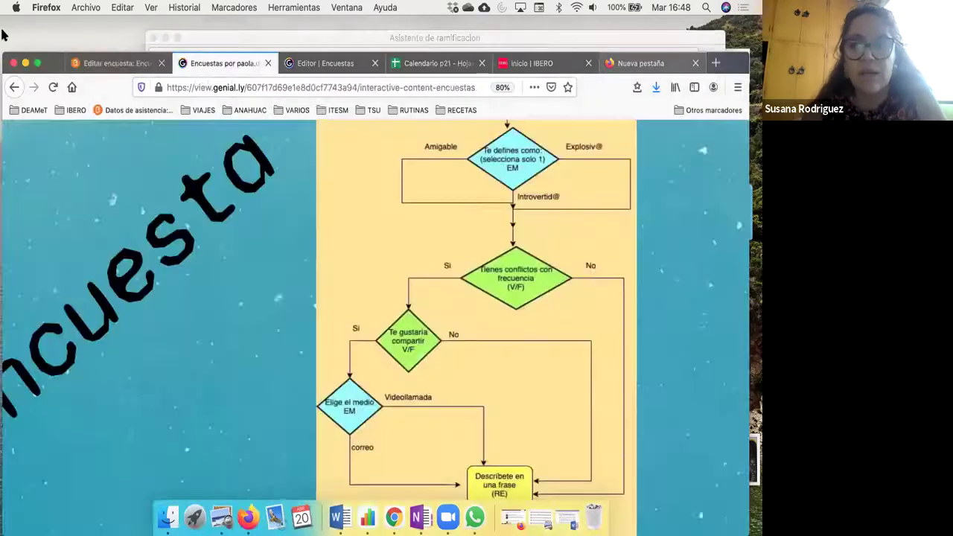
pyautogui.moveTo(740, 65); pyautogui.dragTo(403, 67)
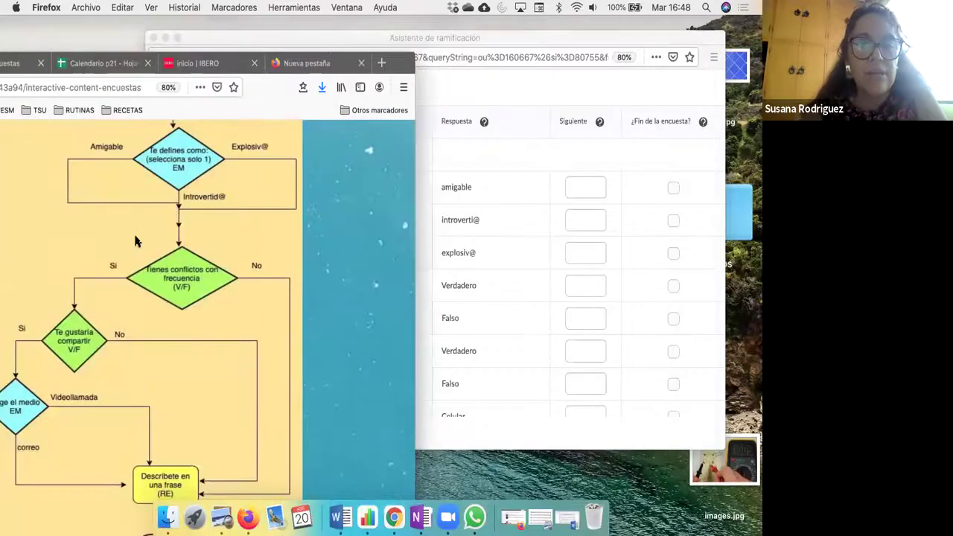
pyautogui.scroll(5, 417, 198)
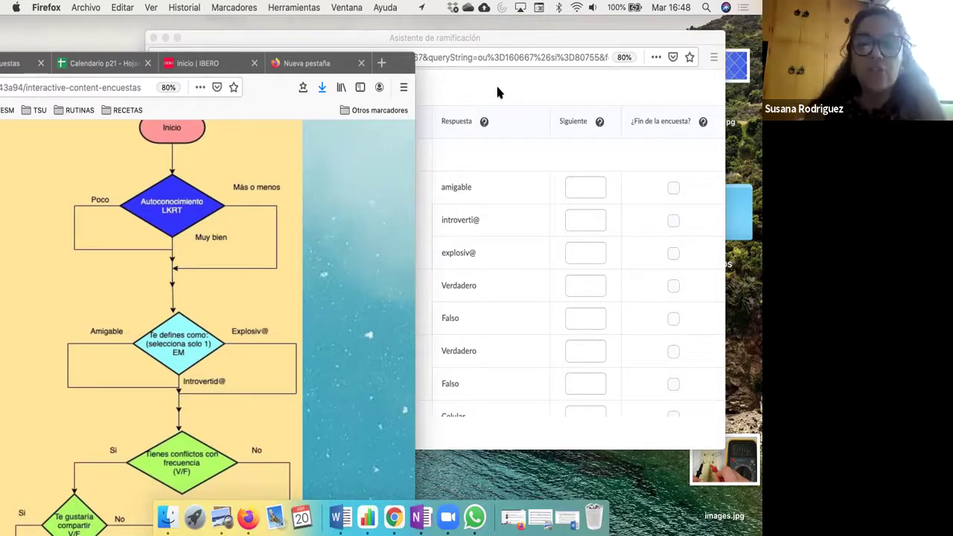
# Step: Compare the first question in the branching assistant with the "Autoconocimiento" branches in the flowchart
pyautogui.click(516, 43)
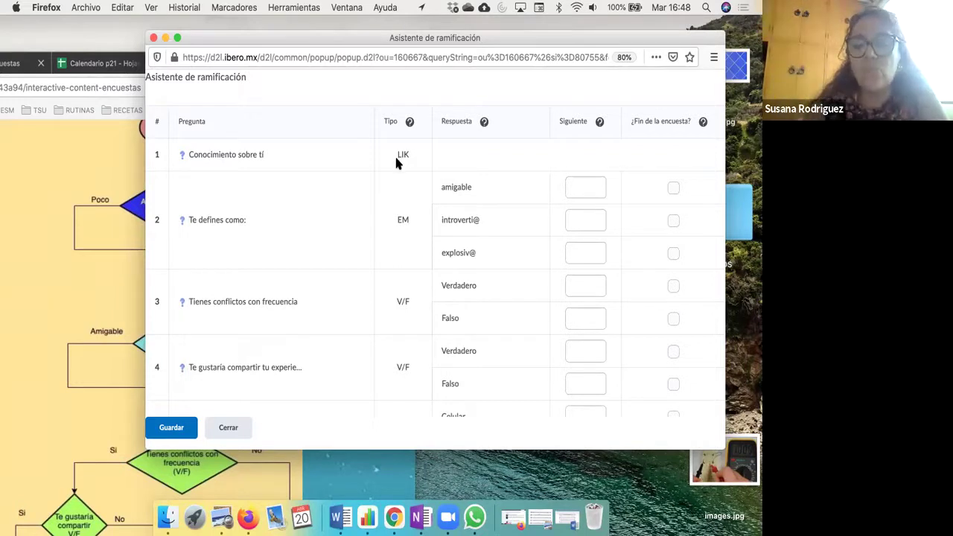
pyautogui.click(82, 172)
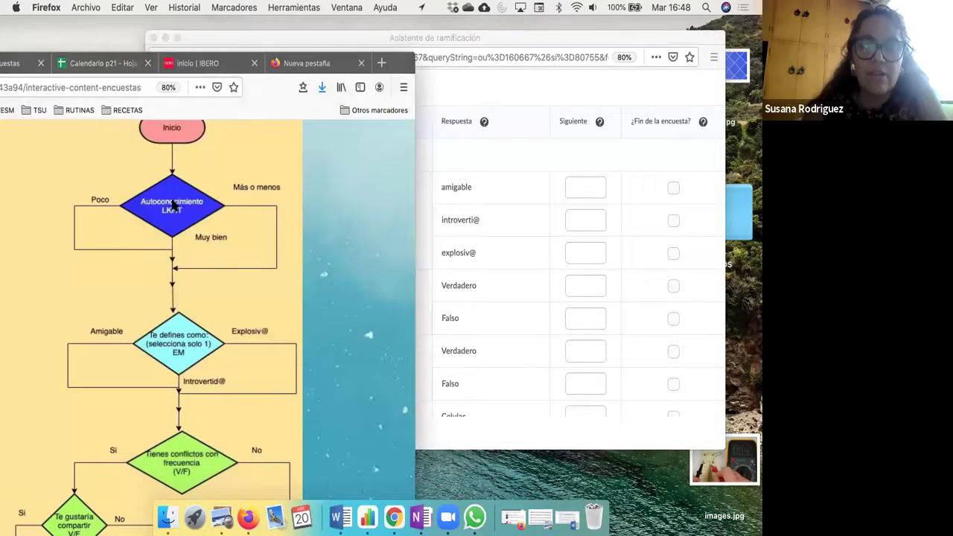
pyautogui.scroll(-1, 239, 153)
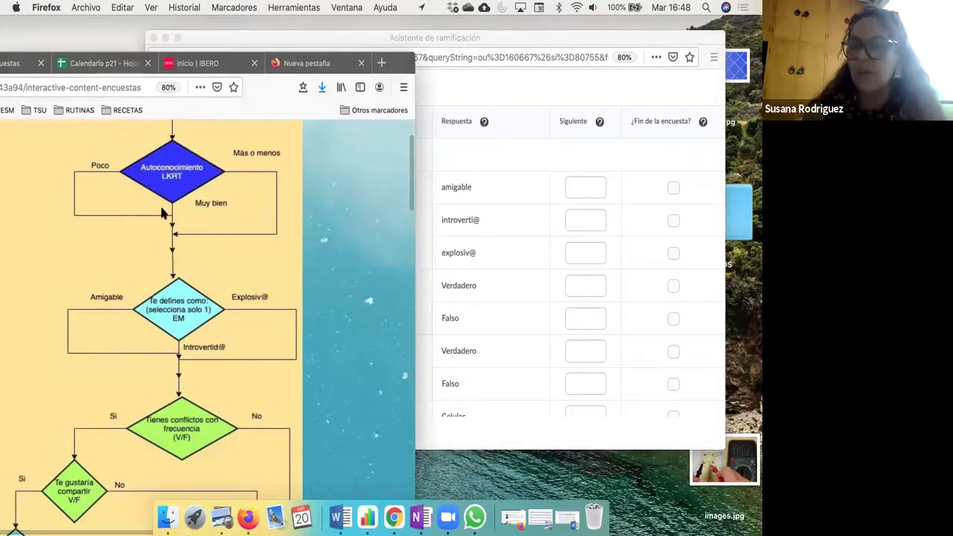
# Step: Compare the survey flowchart's question paths with the answers listed in the branching wizard
pyautogui.scroll(-1, 161, 246)
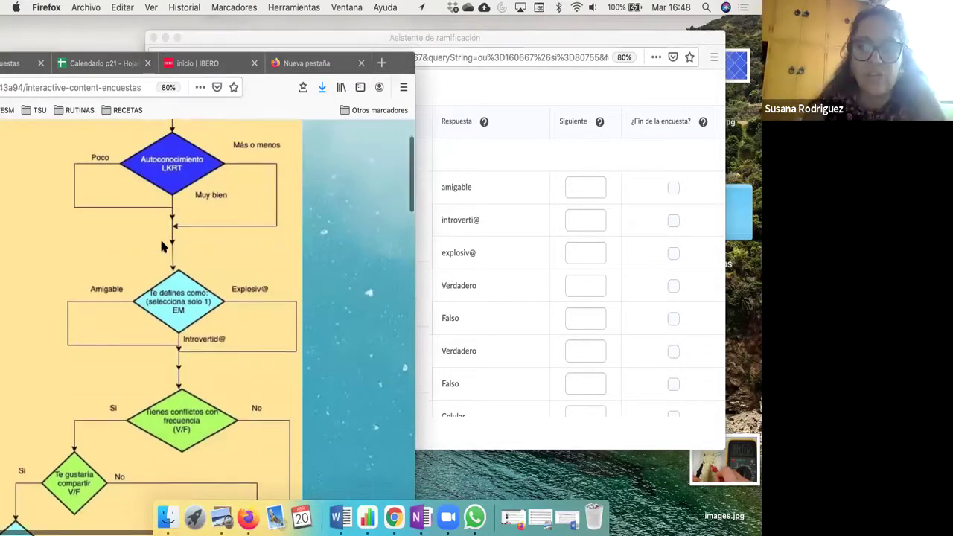
pyautogui.scroll(-1, 168, 250)
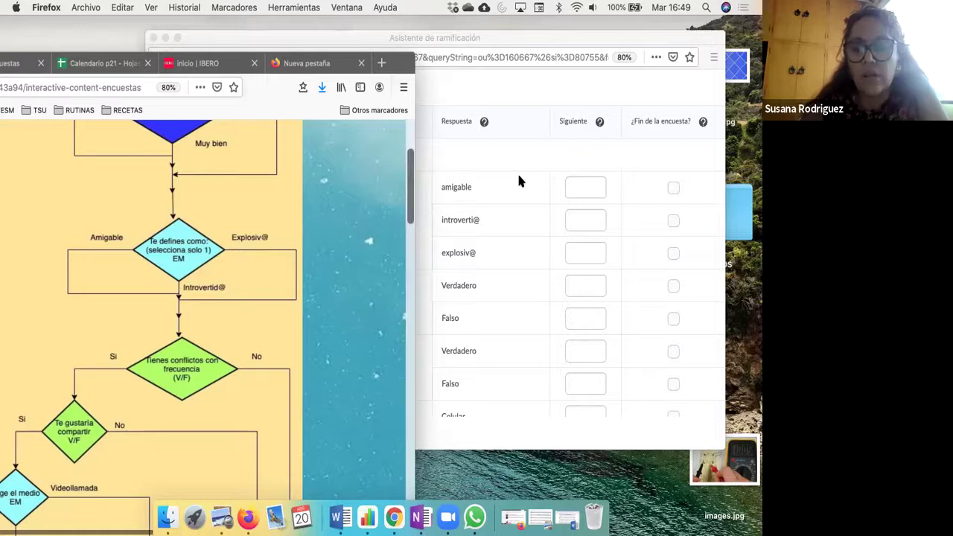
pyautogui.click(483, 241)
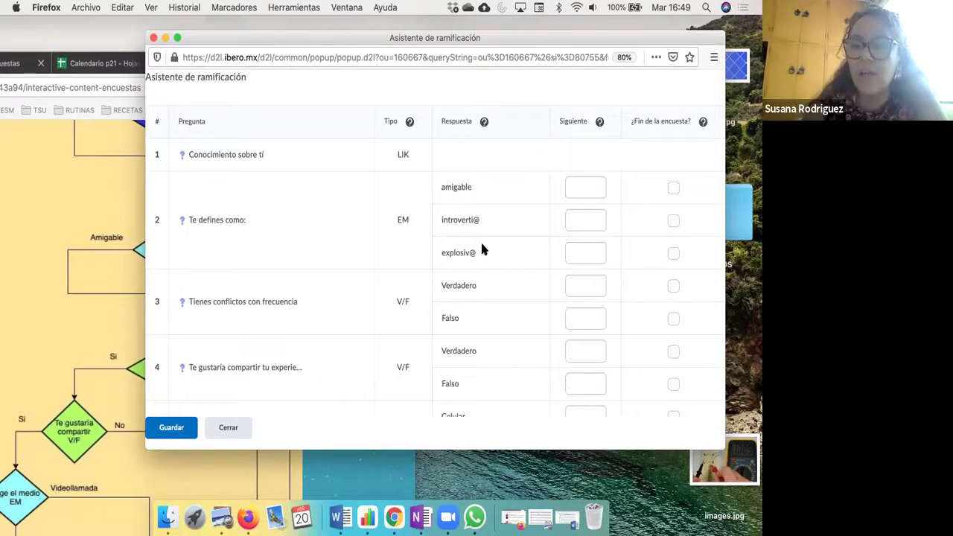
pyautogui.click(65, 237)
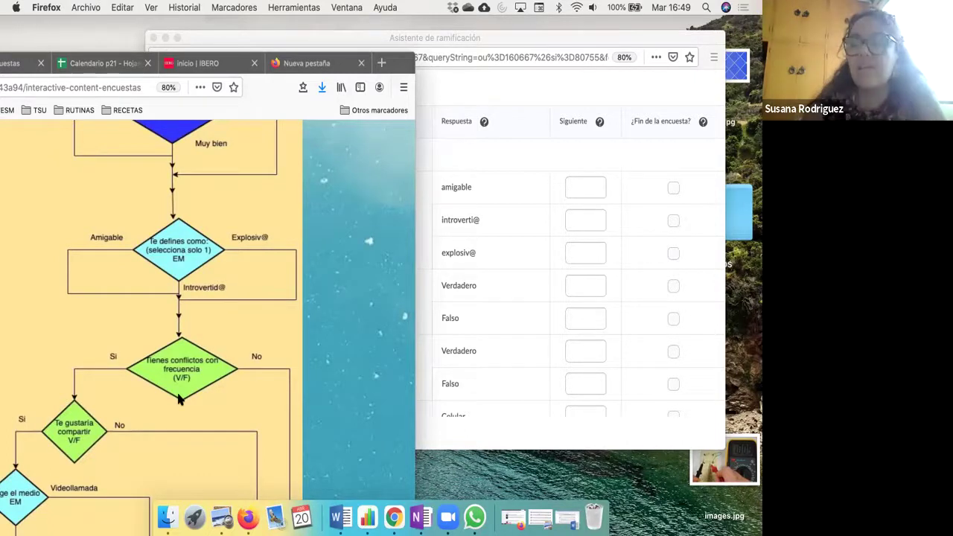
# Step: Read the help information for the Siguiente column in the branching wizard
pyautogui.click(458, 207)
pyautogui.click(581, 188)
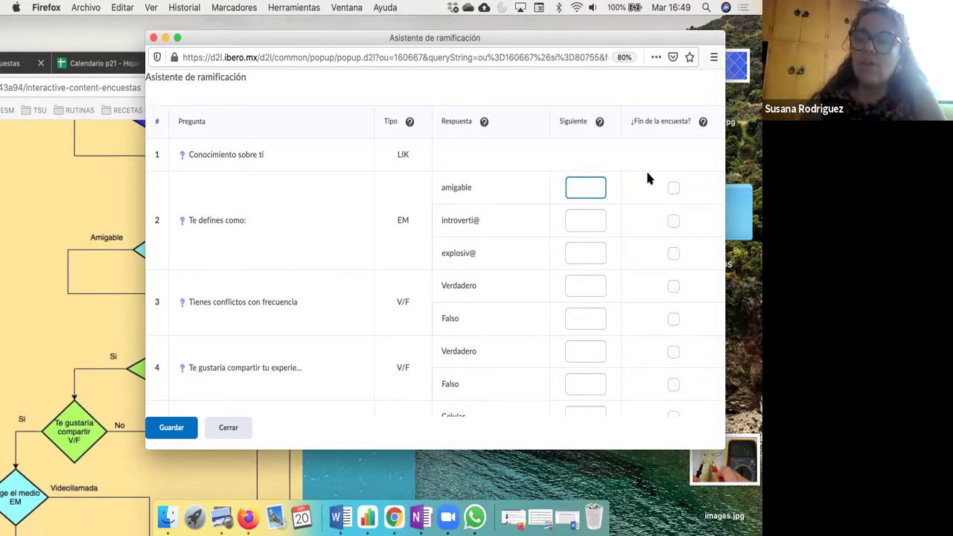
pyautogui.click(577, 186)
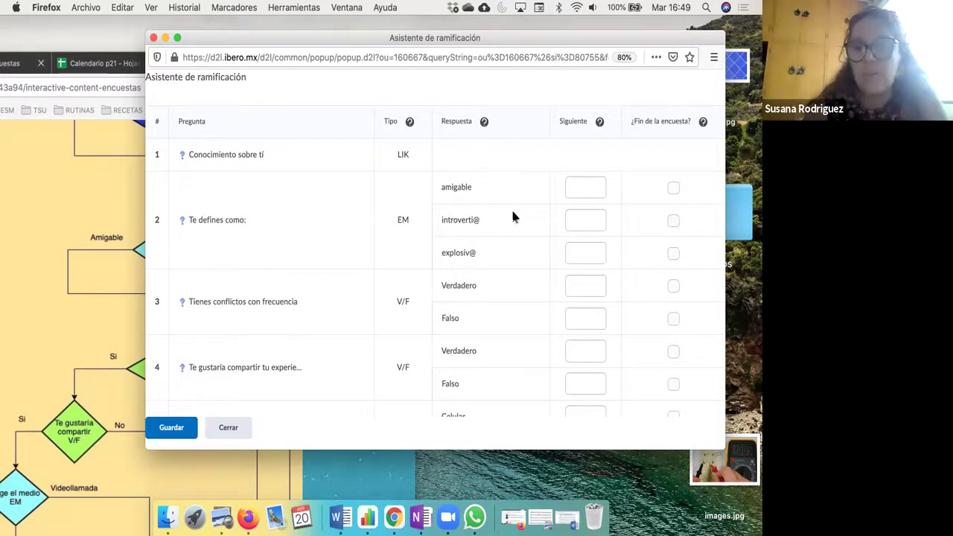
pyautogui.scroll(-1, 519, 179)
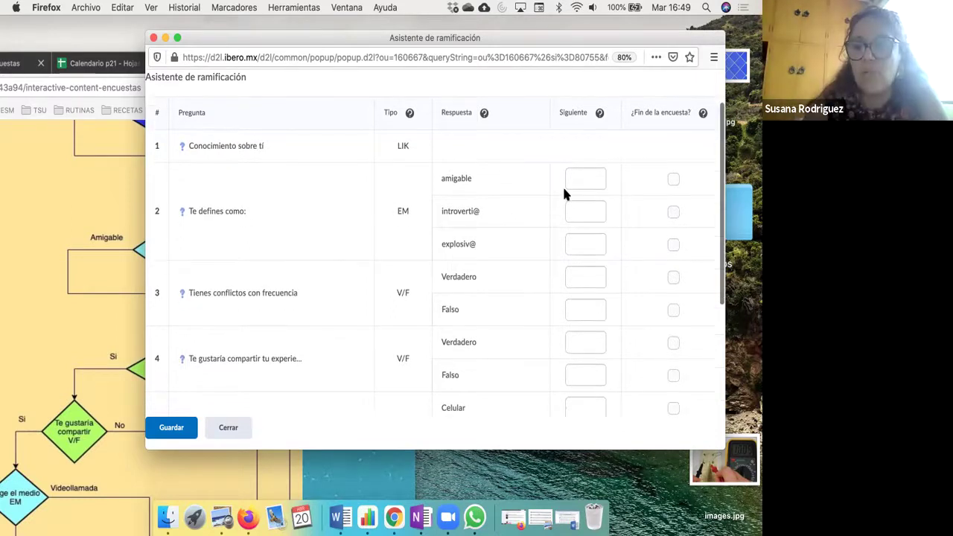
pyautogui.click(598, 114)
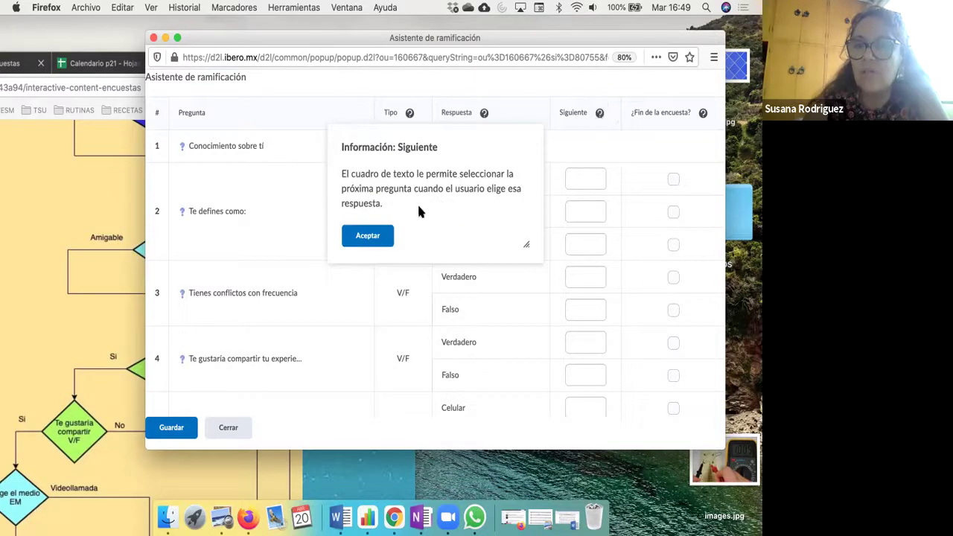
pyautogui.click(378, 236)
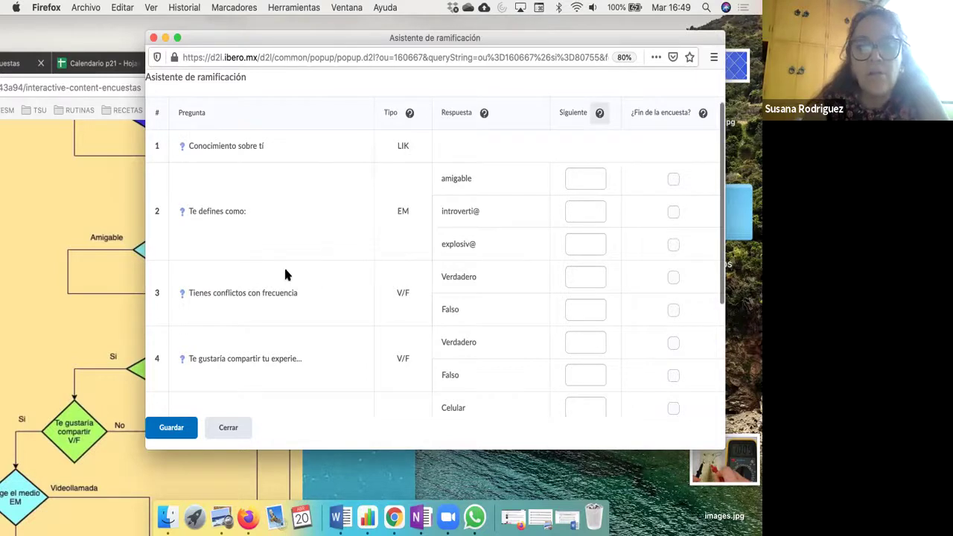
# Step: Set the next question to 3 for the amigable, introverti@ and explosiv@ answers of question 2
pyautogui.click(590, 184)
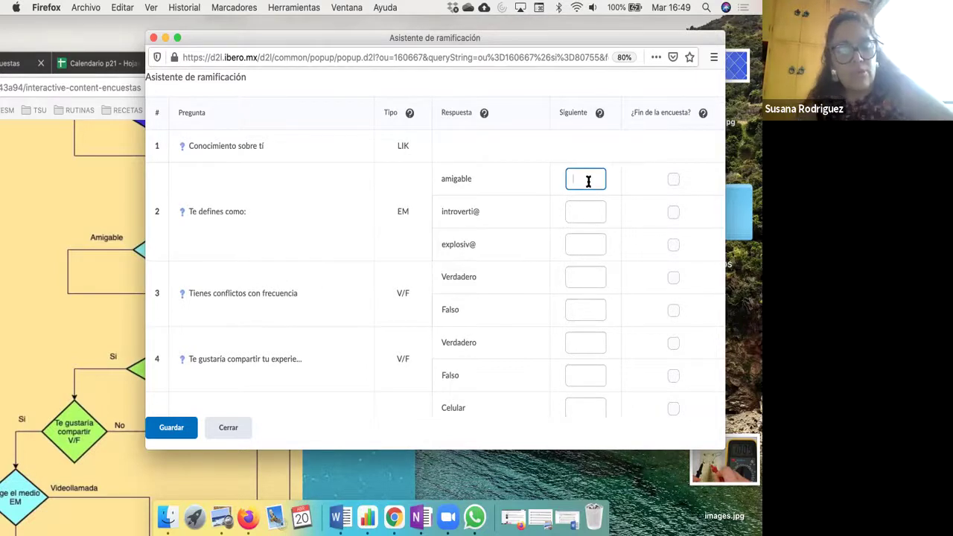
pyautogui.write('3')
pyautogui.click(585, 213)
pyautogui.write('3')
pyautogui.press('Tab')
pyautogui.write('3')
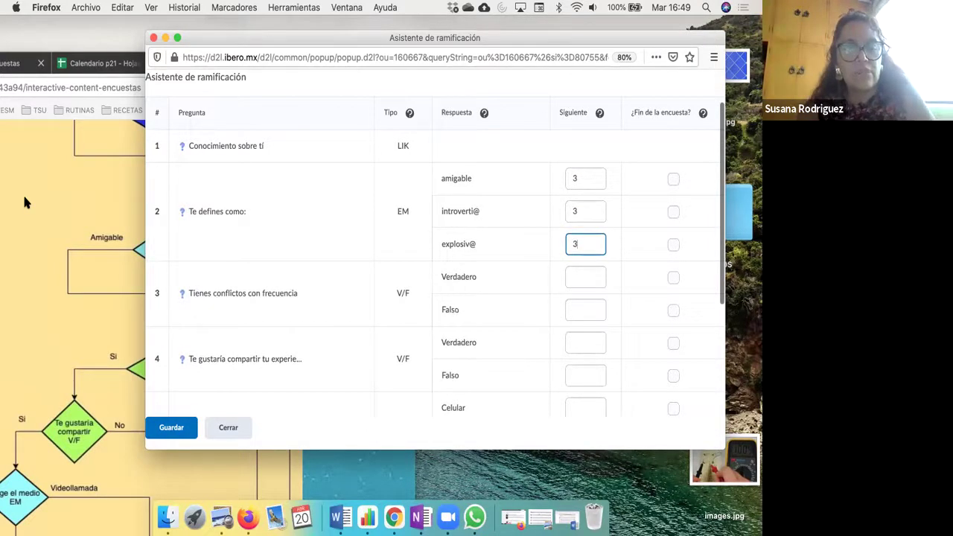
# Step: Following the flowchart, set the next question to 6 for the Falso answer of question 3, Tienes conflictos con frecuencia
pyautogui.press('super+grave')
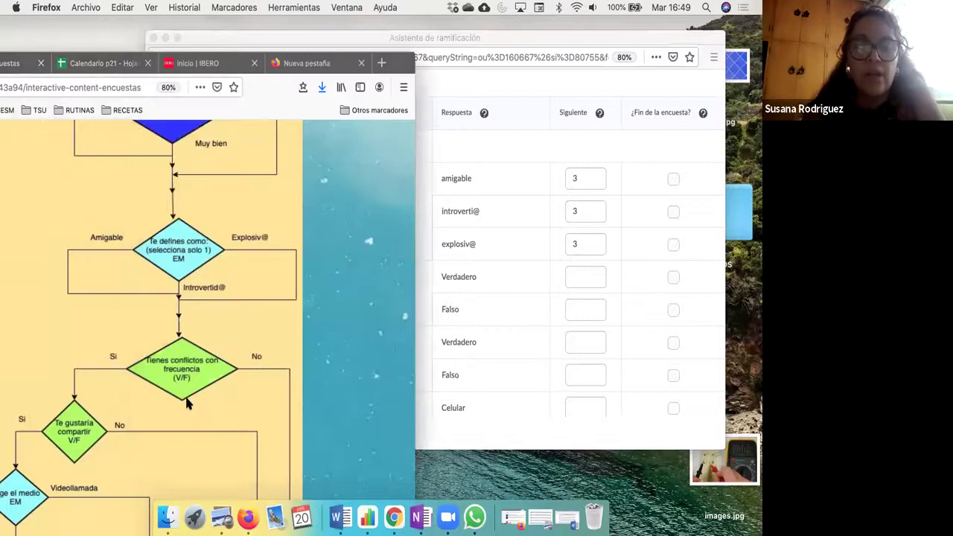
pyautogui.scroll(-3, 186, 402)
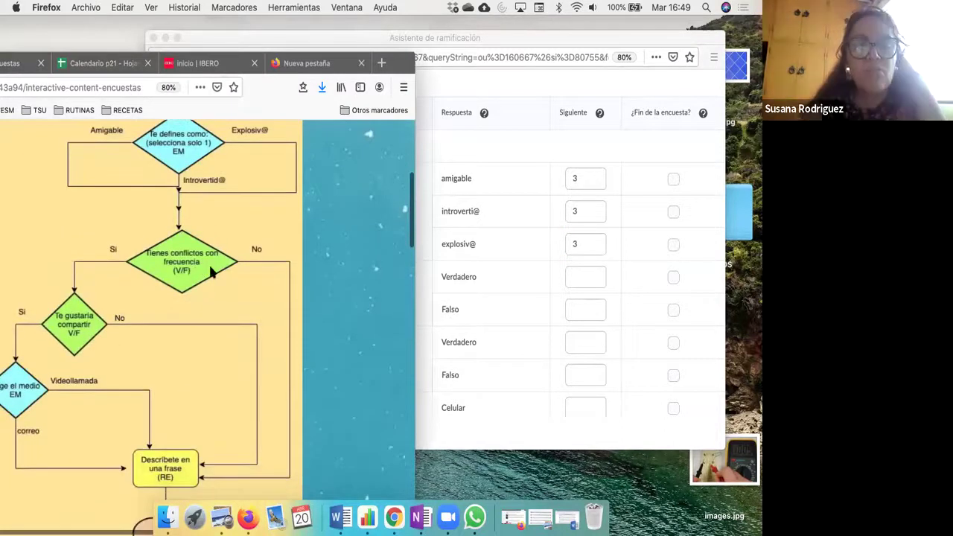
pyautogui.click(520, 267)
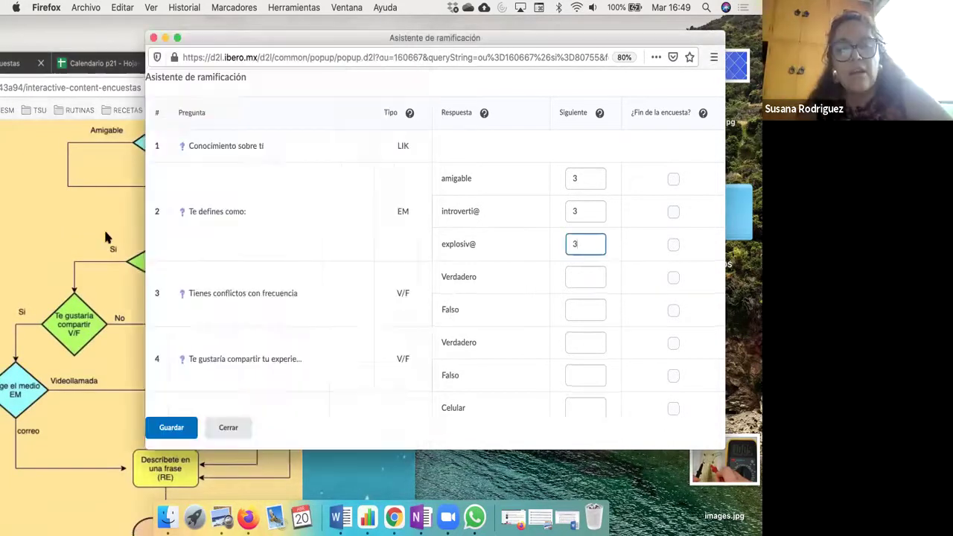
pyautogui.click(99, 225)
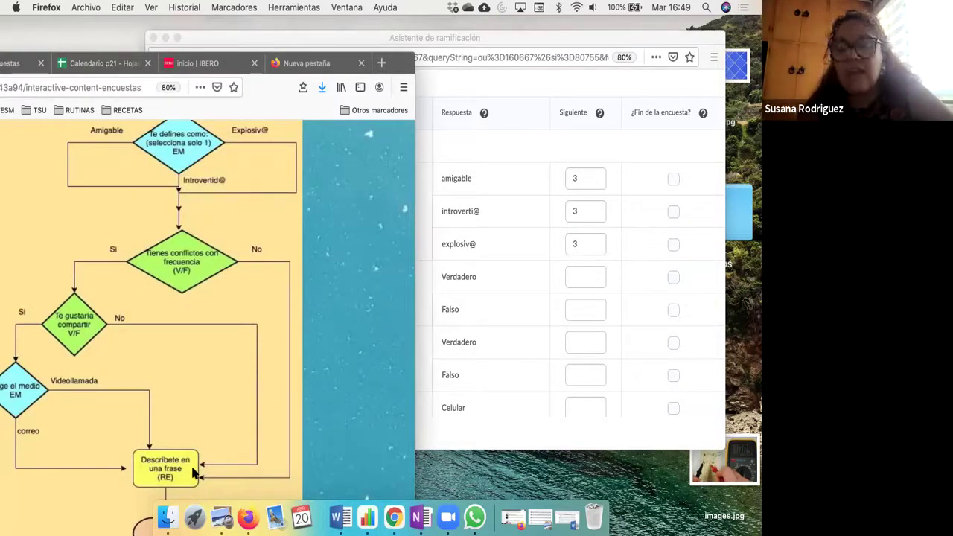
pyautogui.click(517, 236)
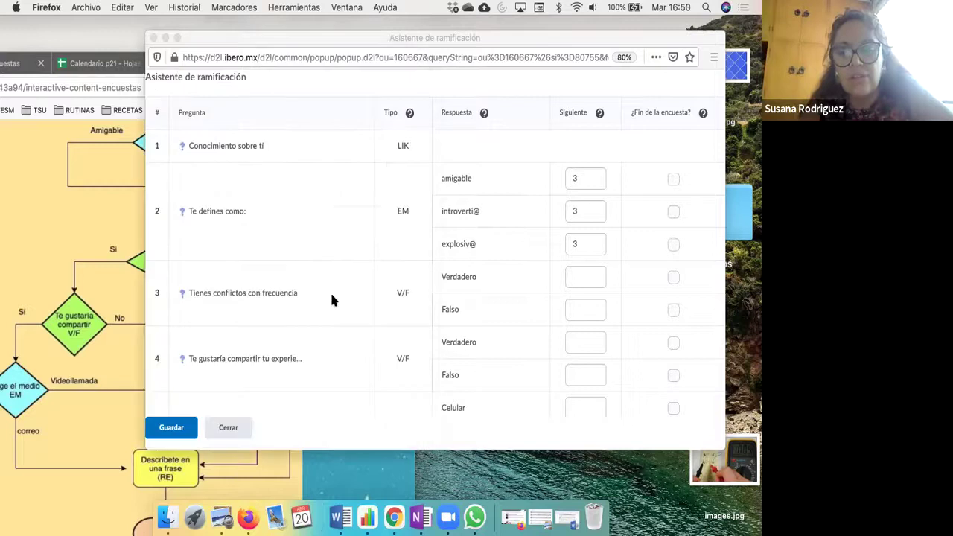
pyautogui.click(584, 308)
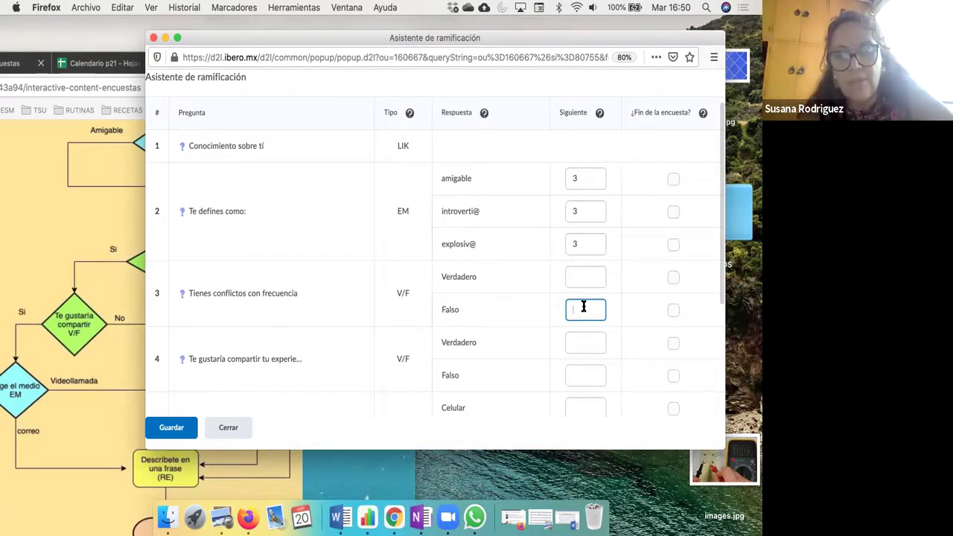
pyautogui.scroll(-2, 583, 306)
pyautogui.scroll(-3, 583, 306)
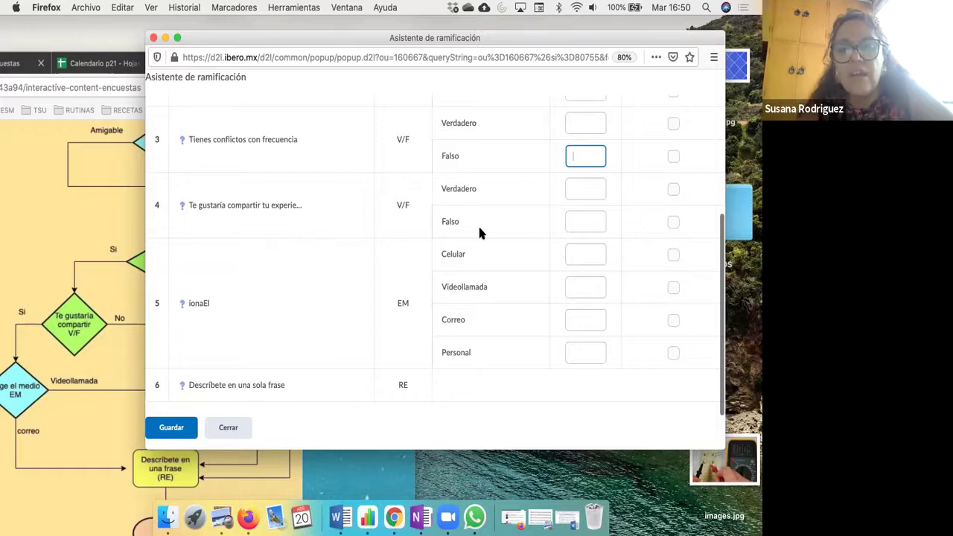
pyautogui.scroll(2, 477, 223)
pyautogui.write('6')
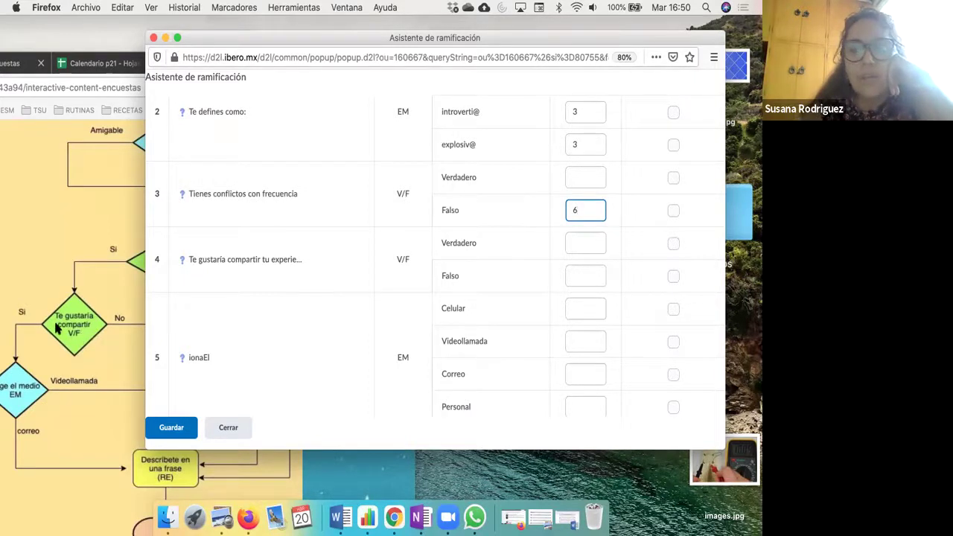
# Step: Set the next question to 4 for the Verdadero answer of question 3
pyautogui.click(589, 175)
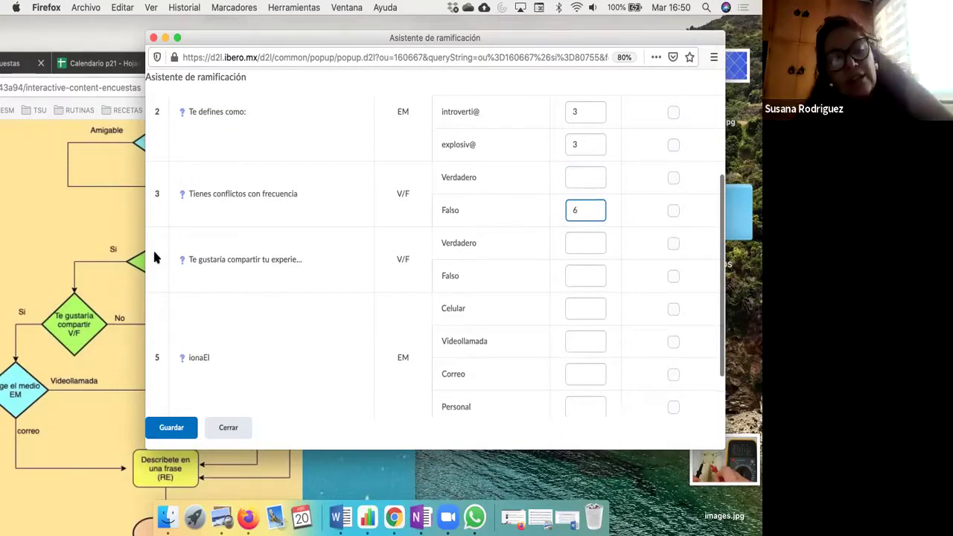
pyautogui.click(588, 179)
pyautogui.write('4')
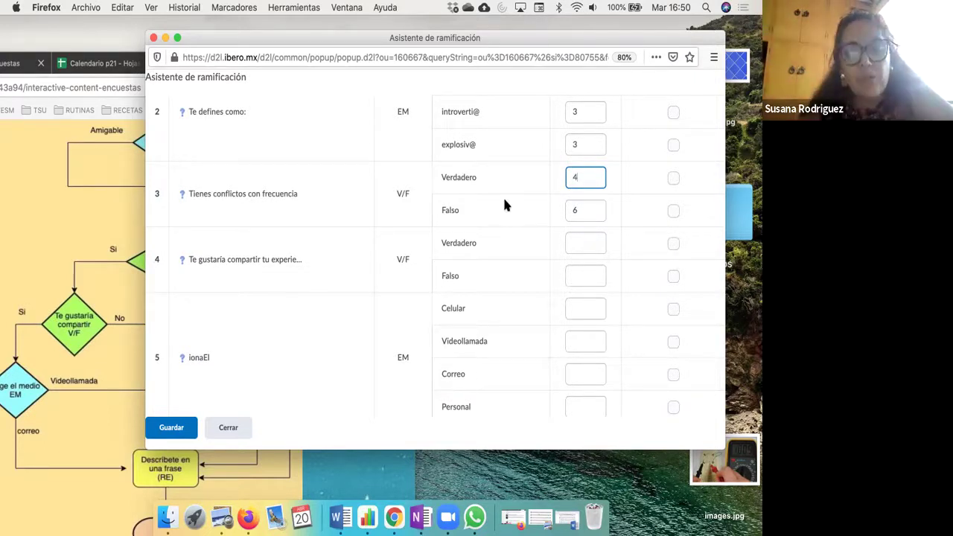
# Step: For question 4, set the next question to 6 for Falso and 5 for Verdadero, following the flowchart
pyautogui.click(579, 245)
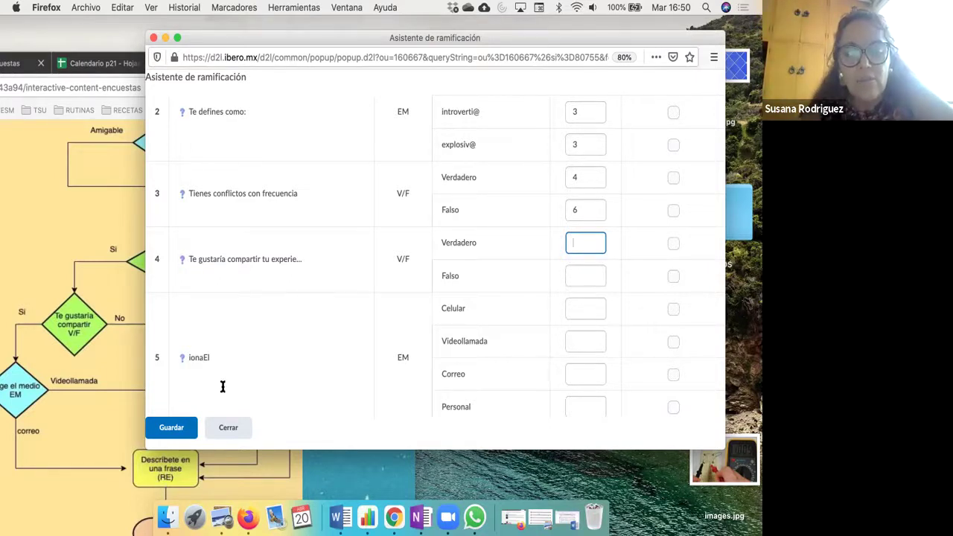
pyautogui.scroll(-2, 223, 387)
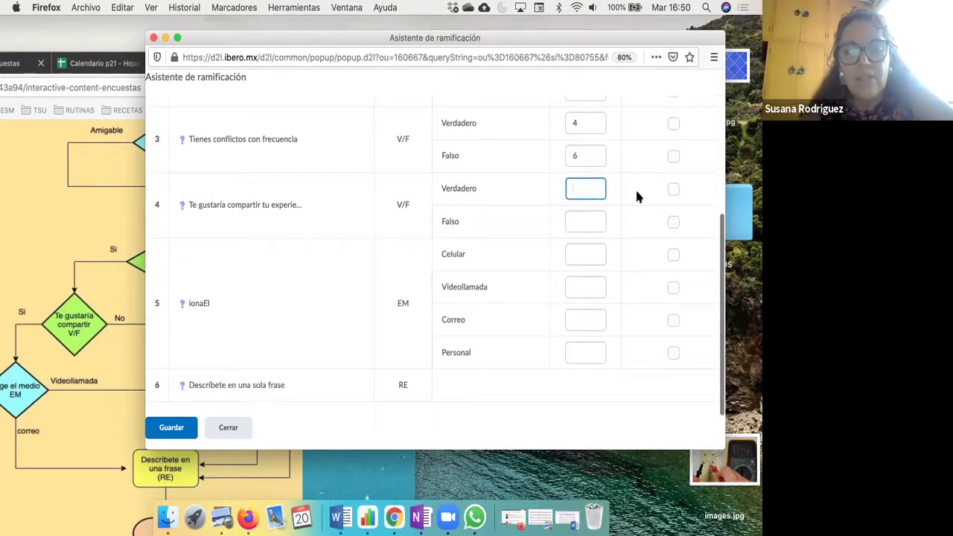
pyautogui.click(591, 221)
pyautogui.write('6')
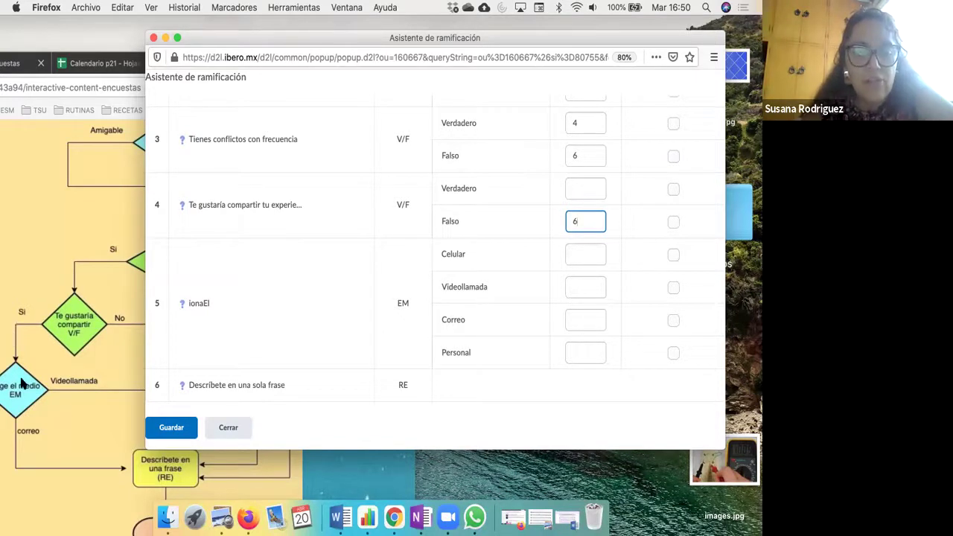
pyautogui.hscroll(-2, 20, 382)
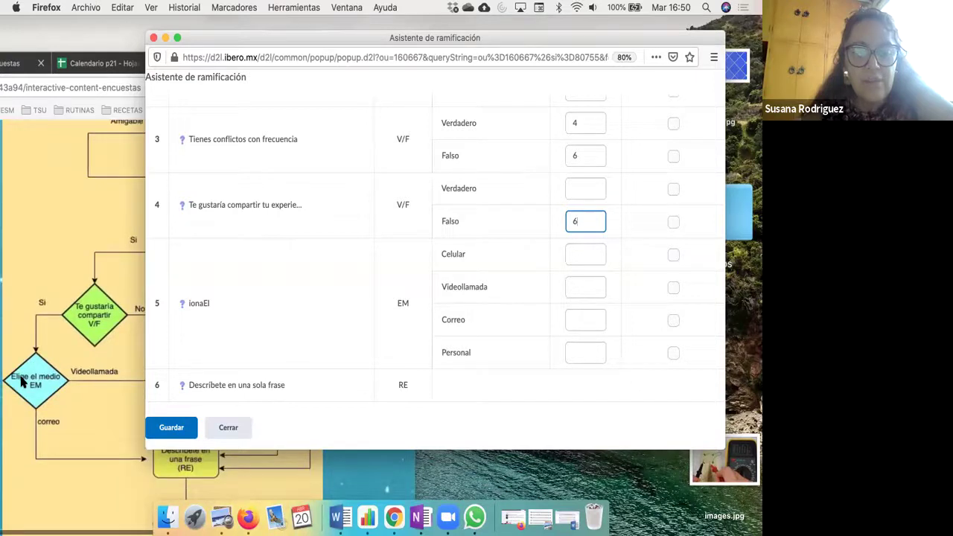
pyautogui.scroll(2, 21, 382)
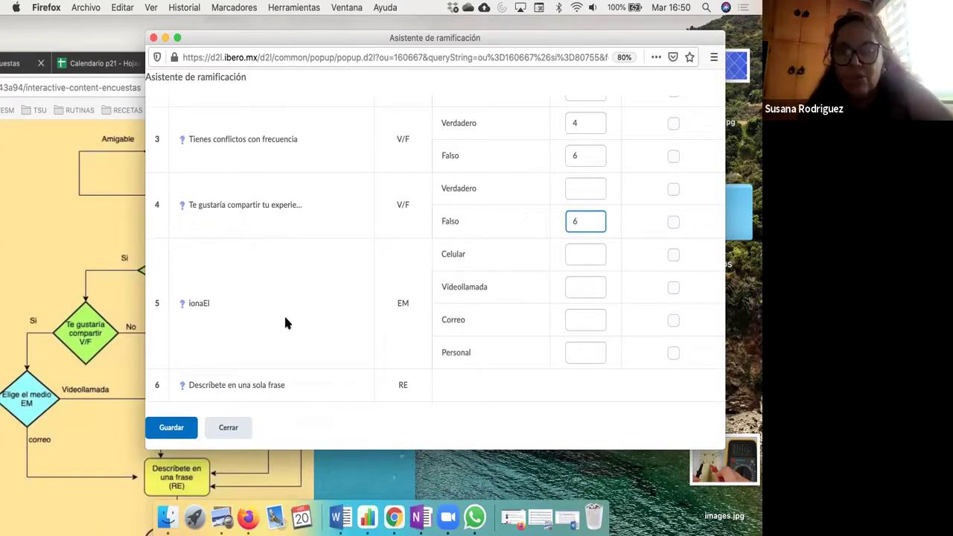
pyautogui.click(587, 189)
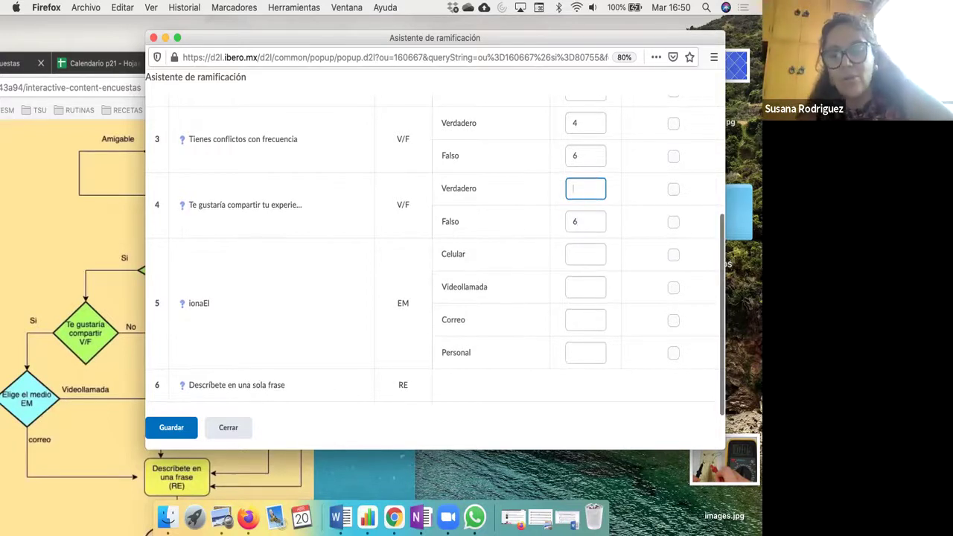
pyautogui.write('5')
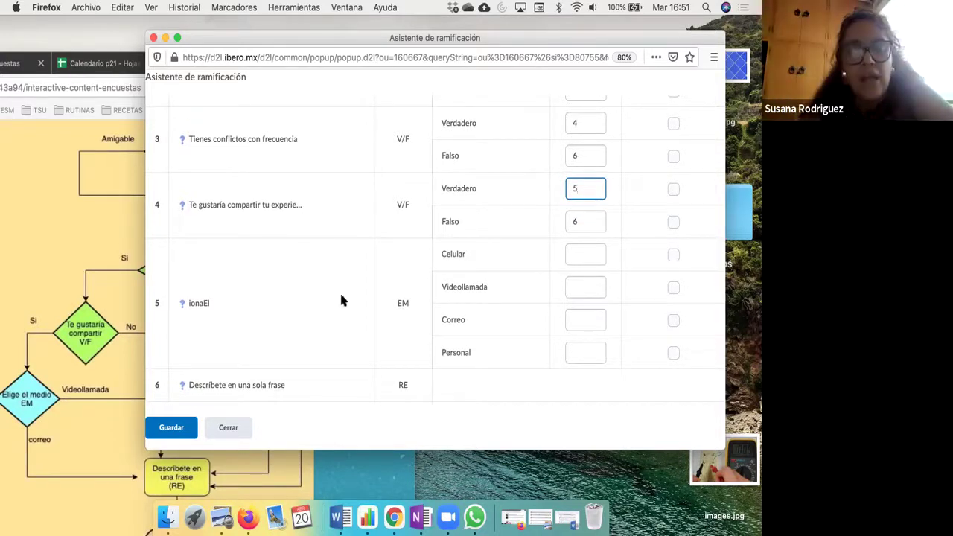
# Step: Set the next question to 6 for the Celular, Videollamada and Correo answers of question 5
pyautogui.scroll(-2, 33, 413)
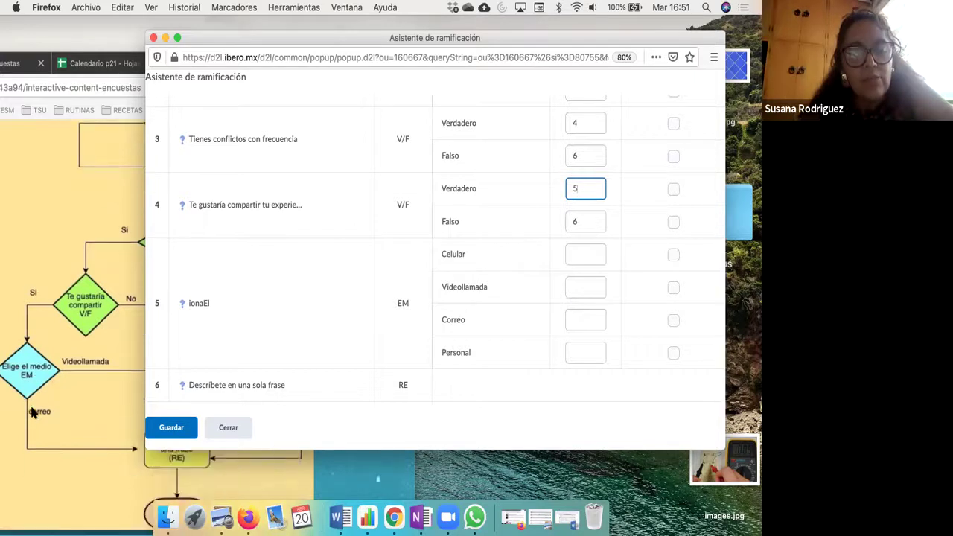
pyautogui.scroll(5, 33, 413)
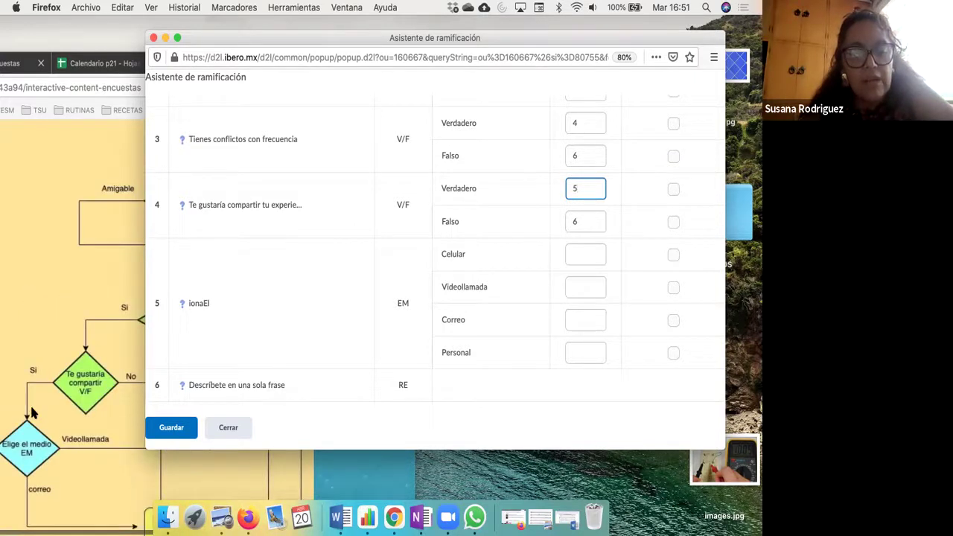
pyautogui.scroll(-4, 33, 413)
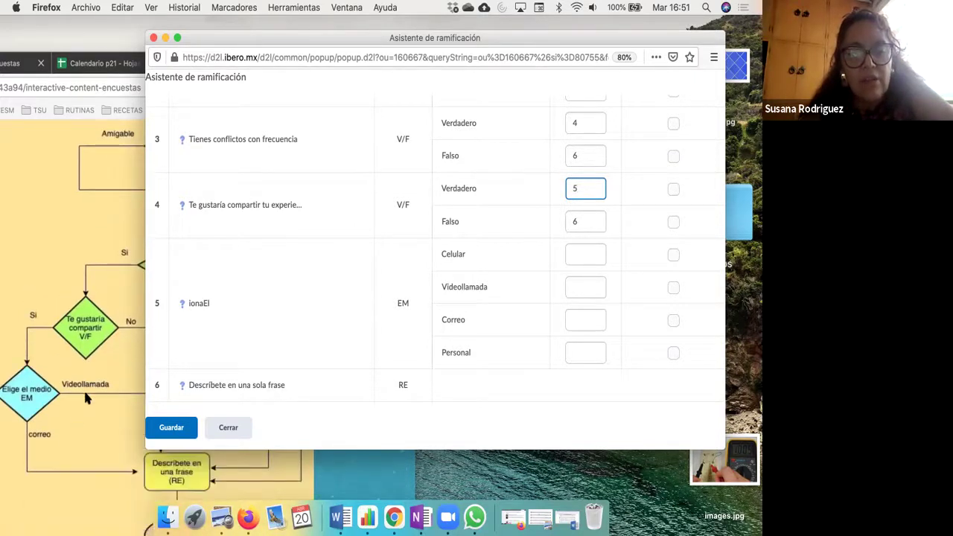
pyautogui.click(590, 259)
pyautogui.click(585, 320)
pyautogui.click(588, 352)
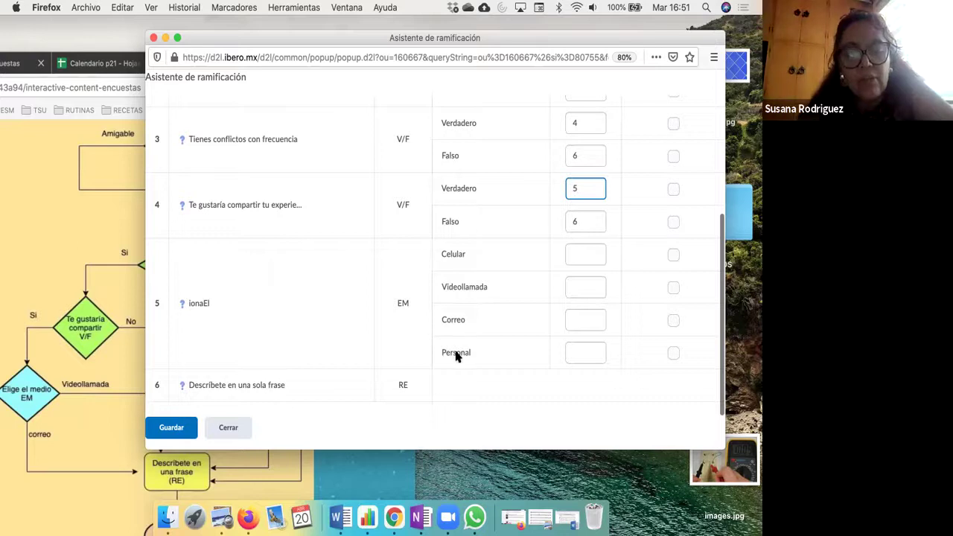
pyautogui.click(582, 255)
pyautogui.write('6')
pyautogui.press('Tab')
pyautogui.write('6')
pyautogui.press('Tab')
pyautogui.write('6')
pyautogui.click(576, 352)
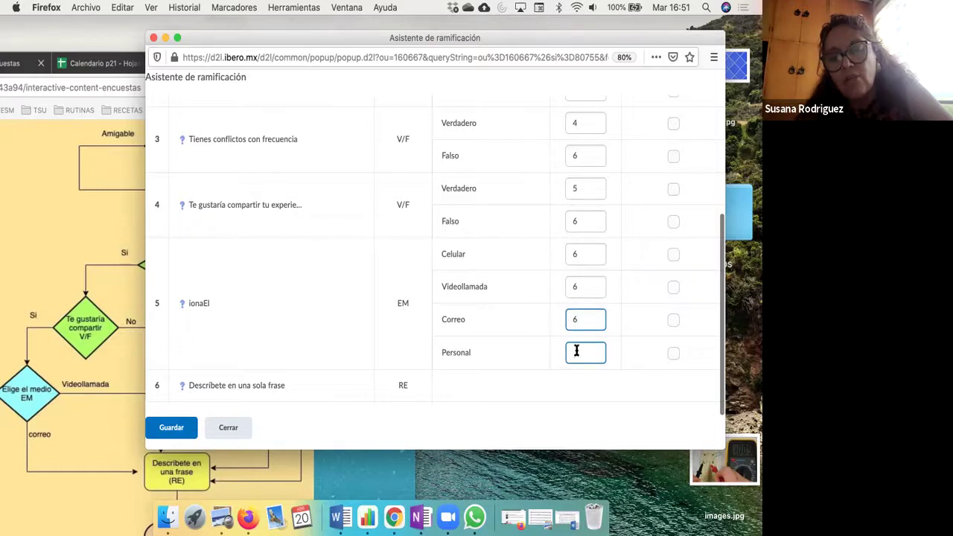
# Step: Mark the Celular, Videollamada, Correo and Personal answers of question 5 as the end of the survey
pyautogui.click(673, 254)
pyautogui.click(673, 288)
pyautogui.click(673, 320)
pyautogui.click(672, 353)
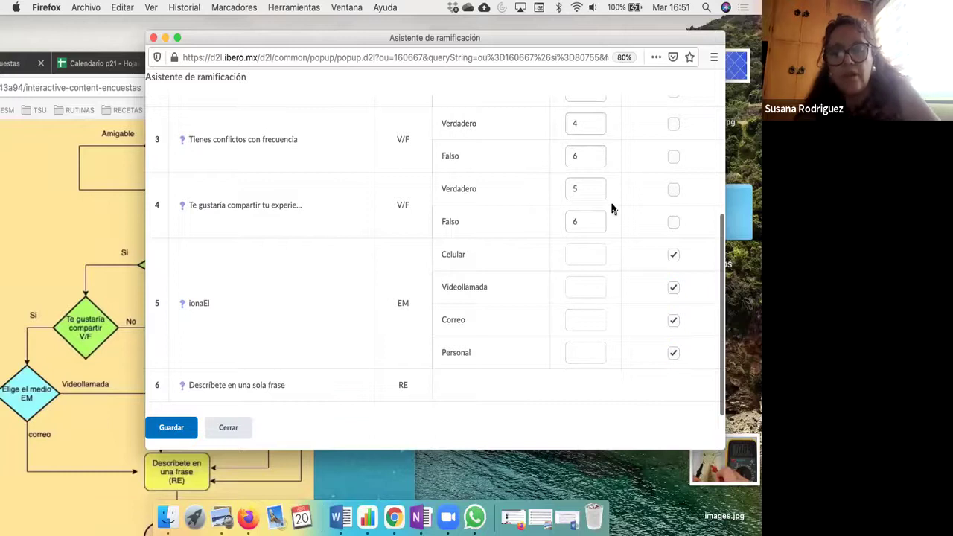
pyautogui.scroll(5, 611, 206)
pyautogui.scroll(-3, 517, 351)
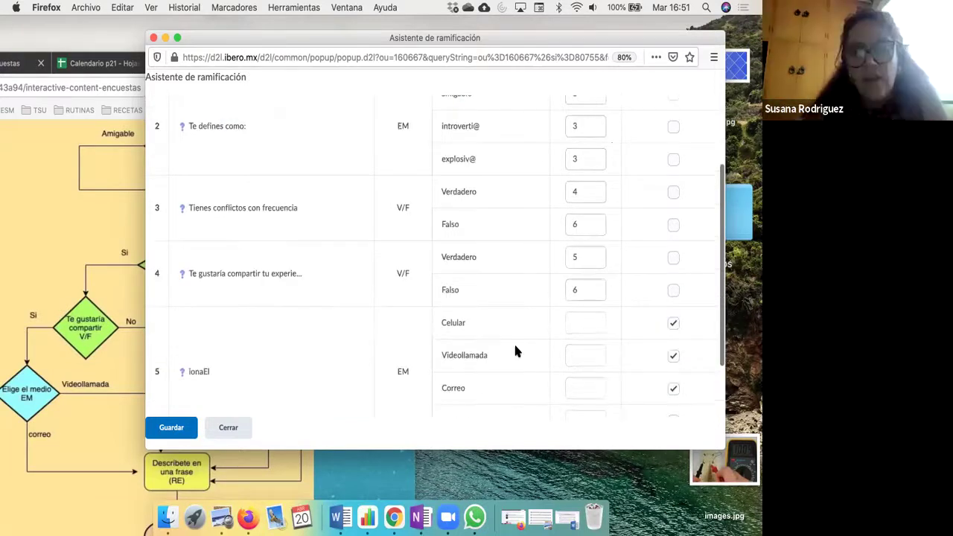
# Step: Remove the end-of-survey mark from the Celular answer of question 5 and set its next question to 6
pyautogui.scroll(-2, 597, 325)
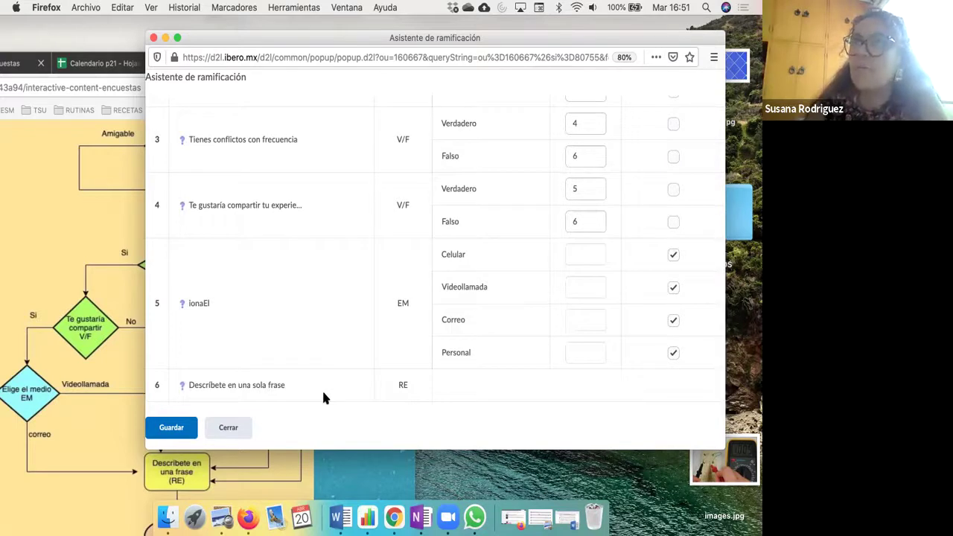
pyautogui.click(673, 254)
pyautogui.click(572, 251)
pyautogui.write('6')
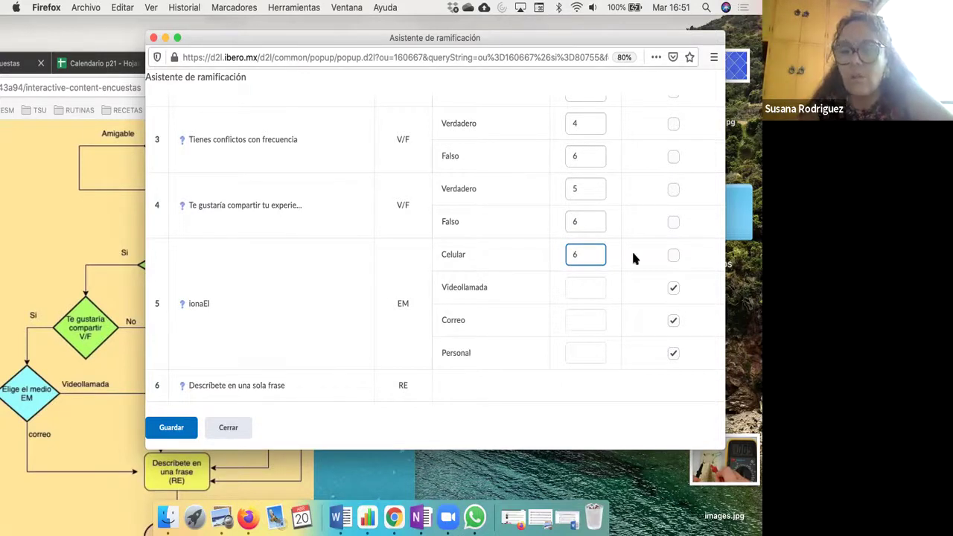
# Step: Clear the end-of-survey marks on question 5's Videollamada, Correo and Personal answers and set their next question to 6
pyautogui.click(583, 281)
pyautogui.click(671, 288)
pyautogui.click(673, 320)
pyautogui.click(672, 355)
pyautogui.click(573, 290)
pyautogui.write('6')
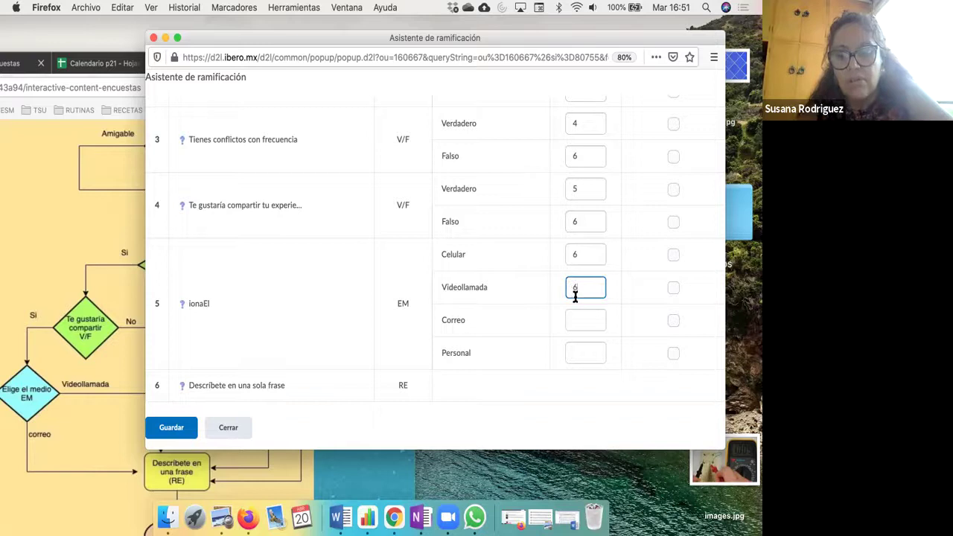
pyautogui.click(582, 320)
pyautogui.write('6')
pyautogui.click(583, 349)
pyautogui.write('6')
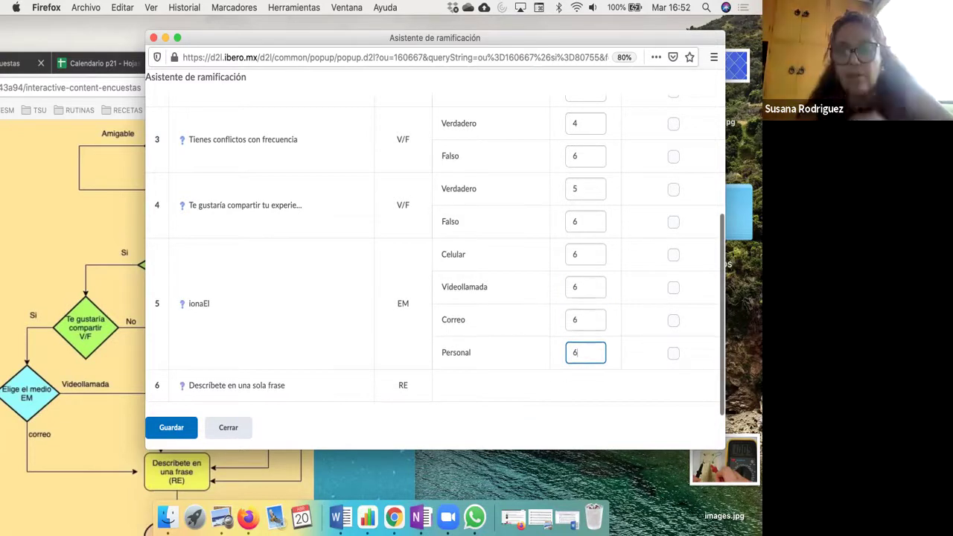
# Step: Mark the Falso answer of question 4 as the end of the survey
pyautogui.scroll(1, 480, 217)
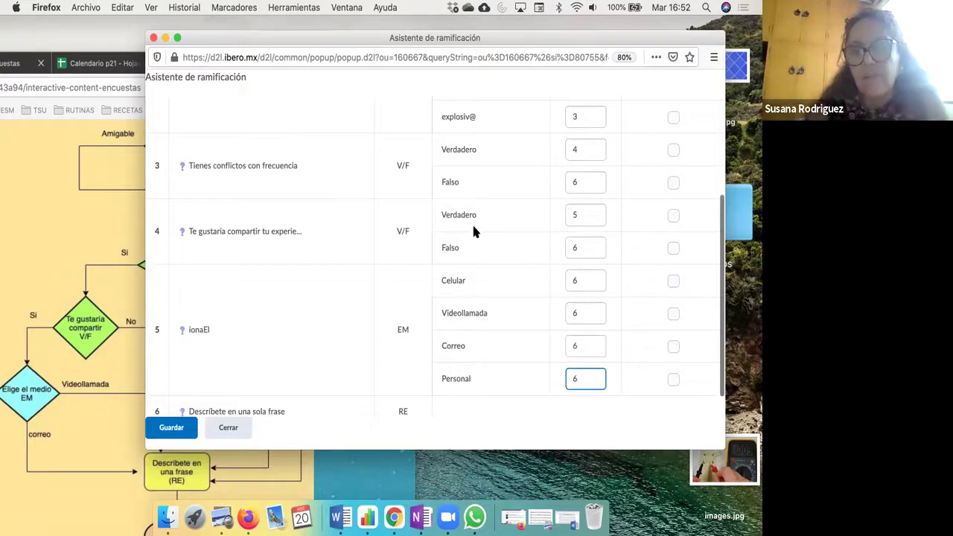
pyautogui.click(673, 215)
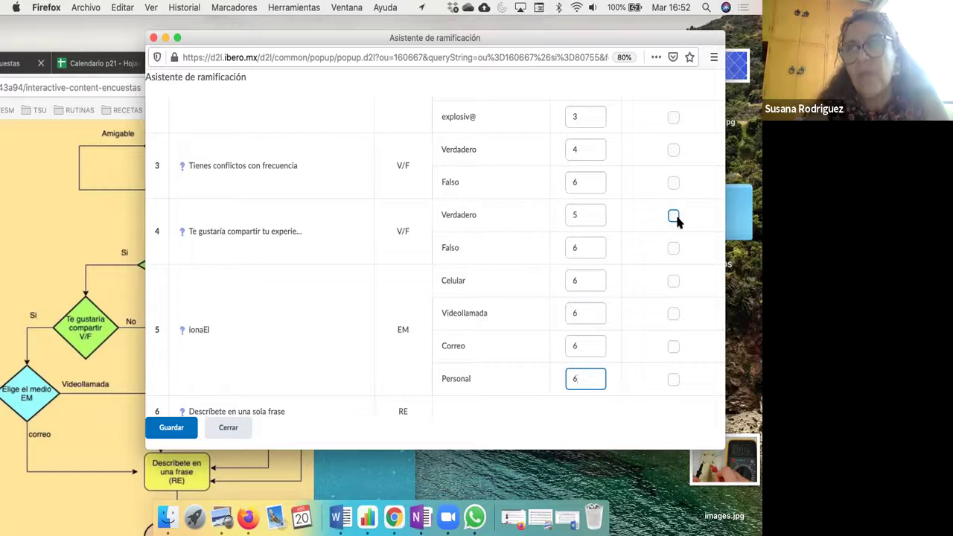
pyautogui.click(460, 251)
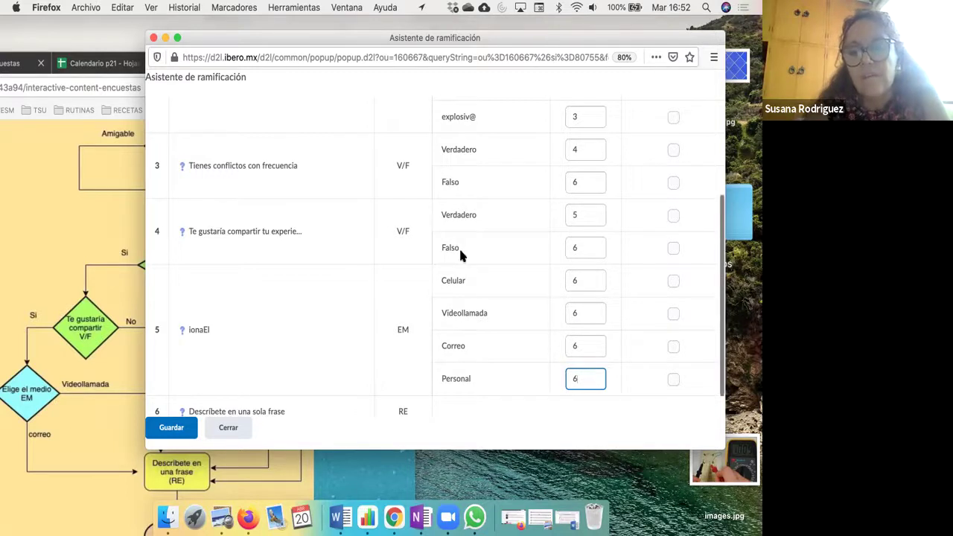
pyautogui.click(577, 251)
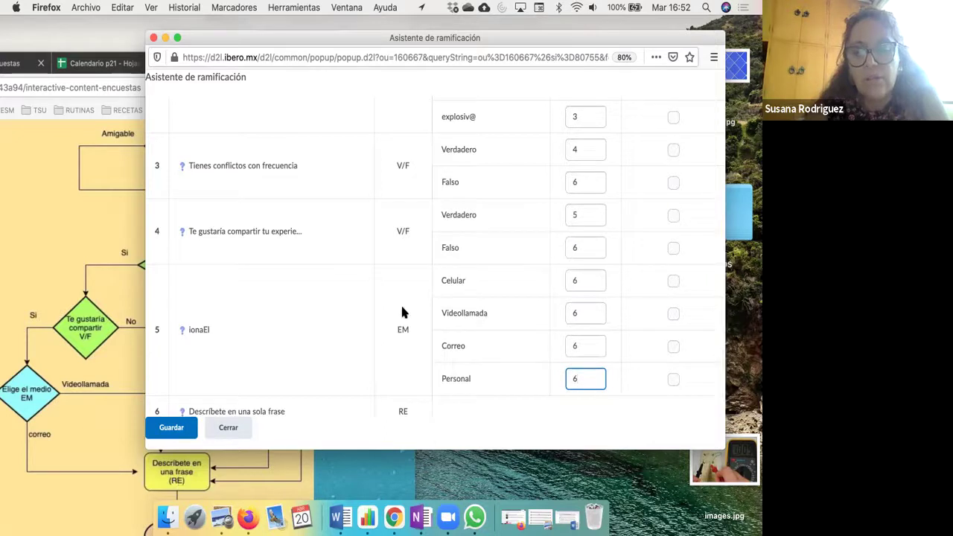
pyautogui.moveTo(590, 250); pyautogui.dragTo(568, 250)
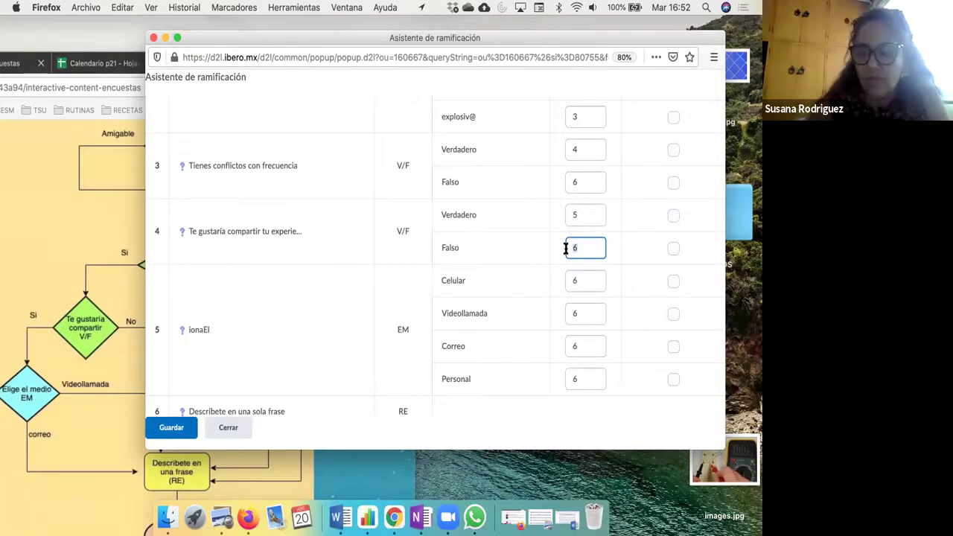
pyautogui.click(590, 250)
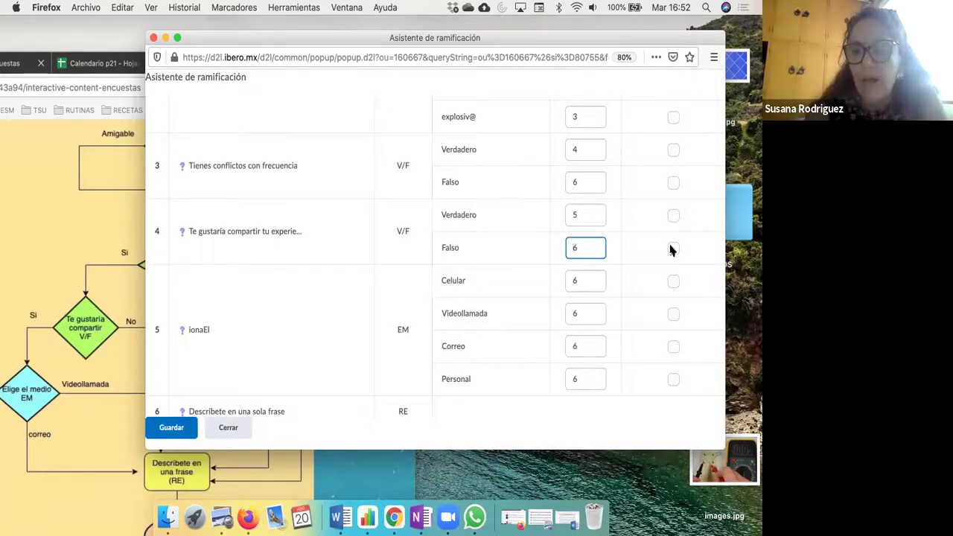
pyautogui.click(672, 249)
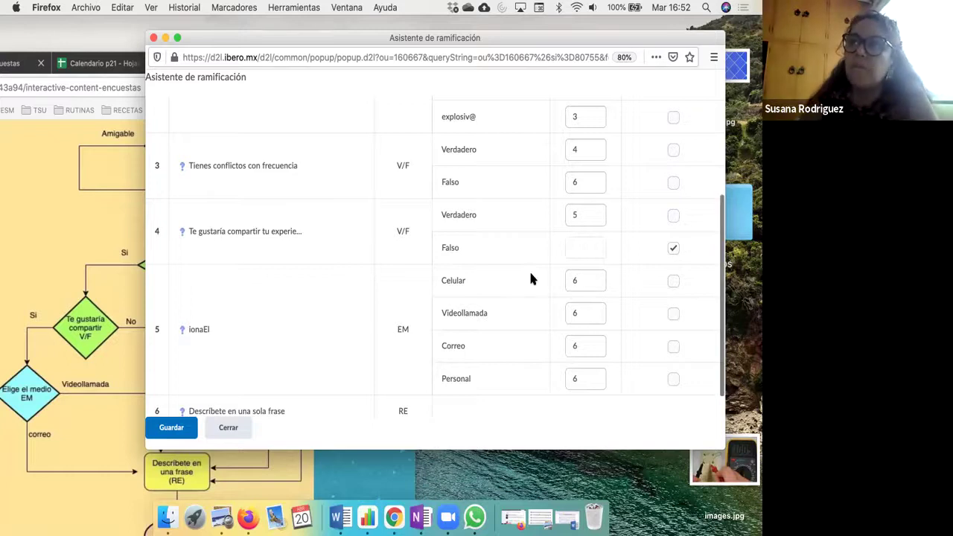
# Step: Check the branching of all questions and save it
pyautogui.scroll(-1, 531, 276)
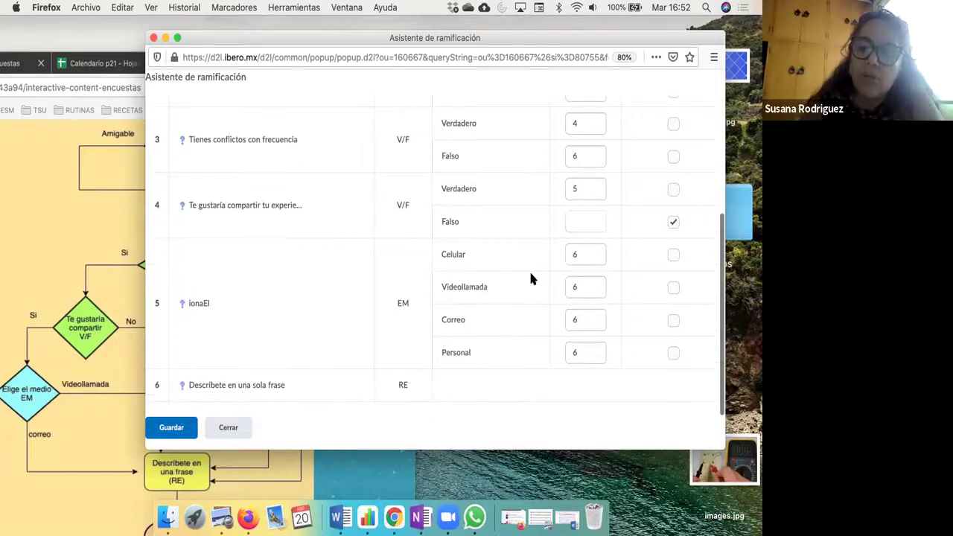
pyautogui.scroll(5, 530, 275)
pyautogui.scroll(-1, 531, 278)
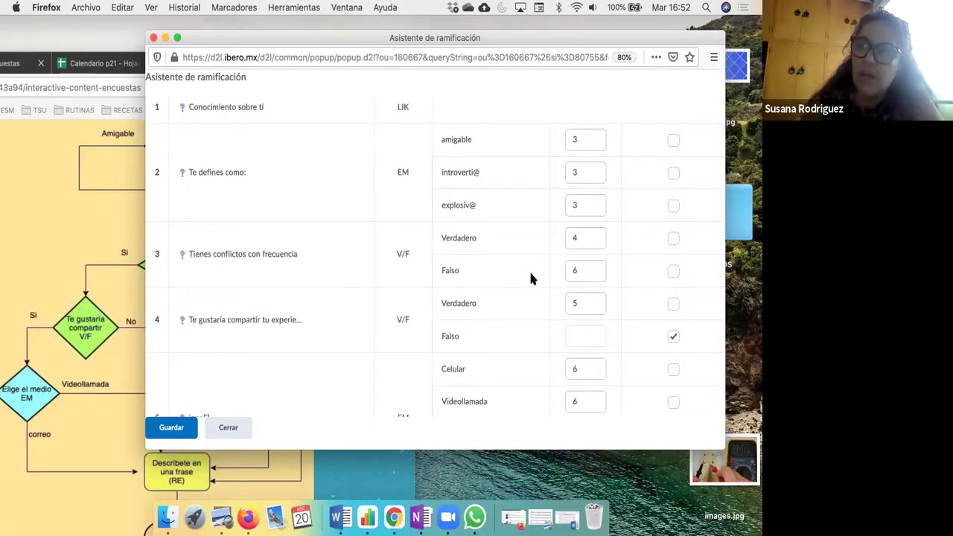
pyautogui.click(183, 431)
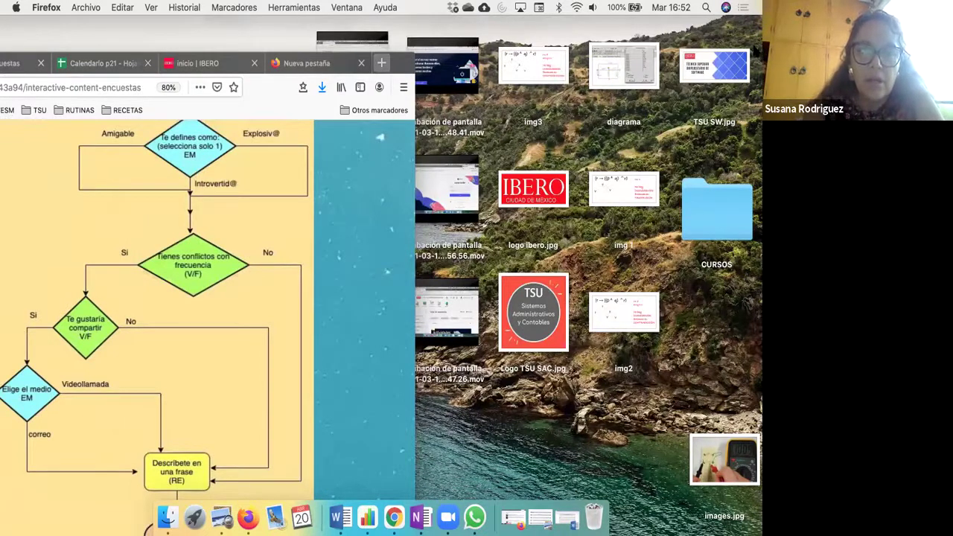
# Step: Return to the edit page of Encuesta 20 mar, go to its question list and show the browser window full screen
pyautogui.click(112, 41)
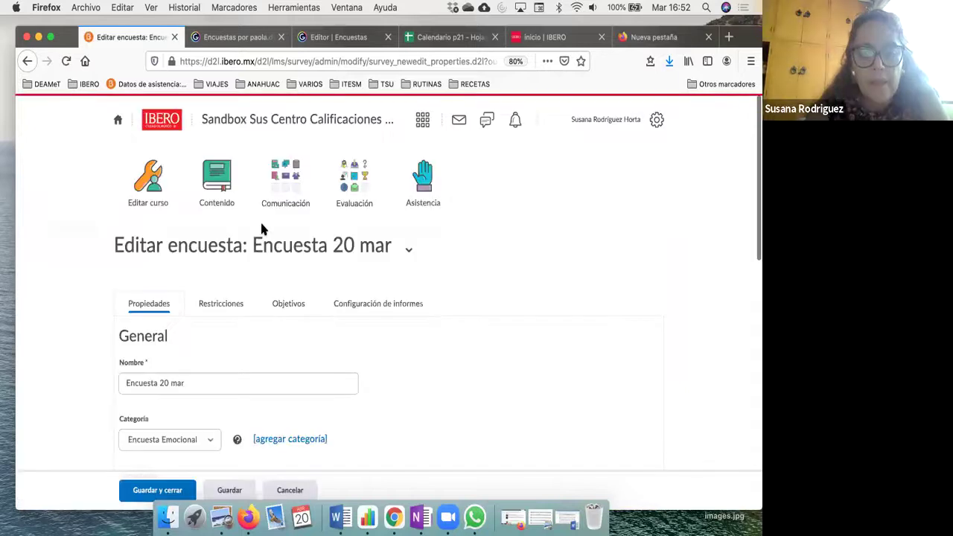
pyautogui.scroll(-10, 261, 229)
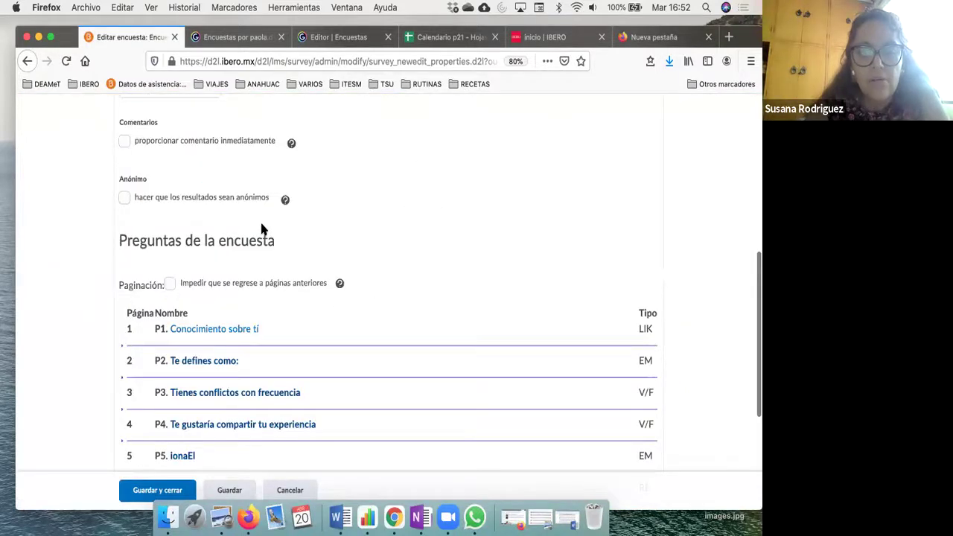
pyautogui.scroll(-4, 290, 304)
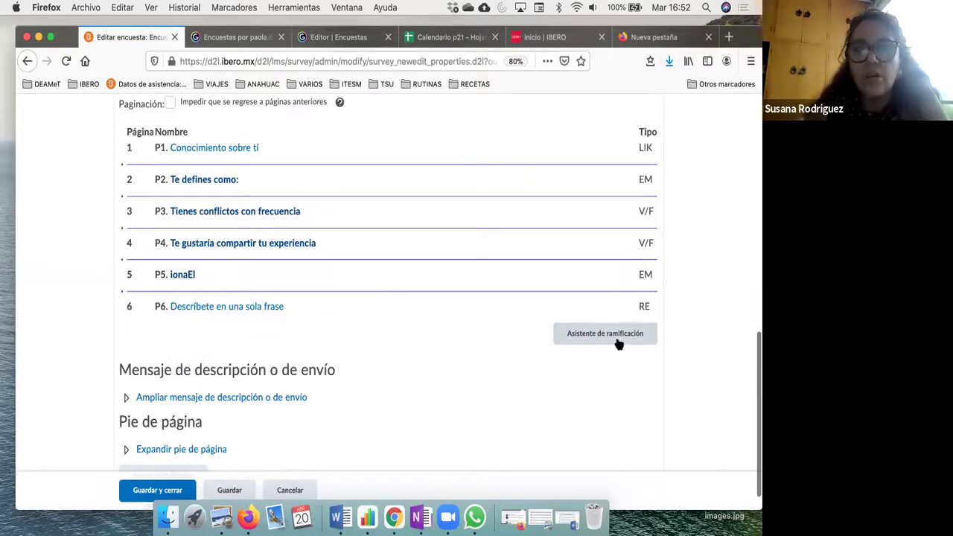
pyautogui.click(50, 37)
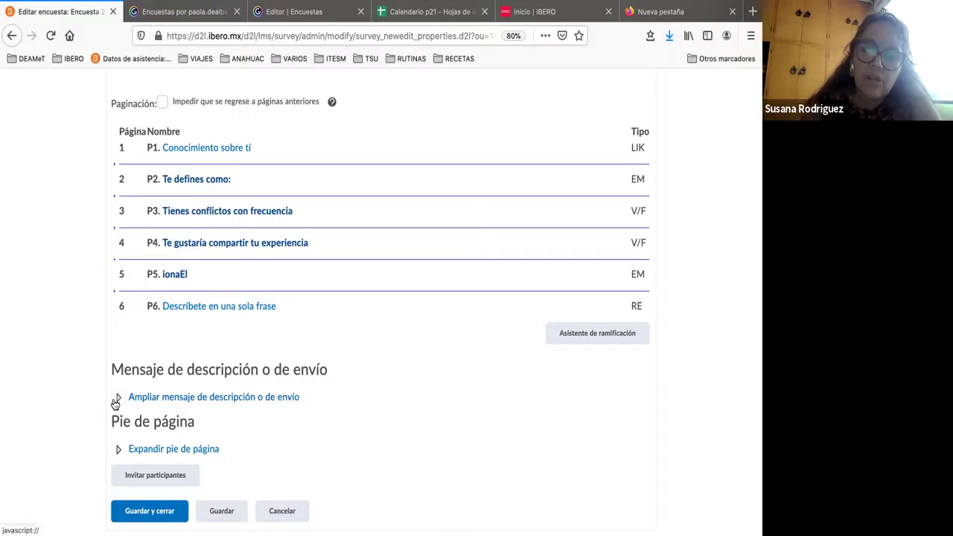
# Step: Expand the survey's description and submission message section, examine its options, and collapse it again
pyautogui.click(203, 403)
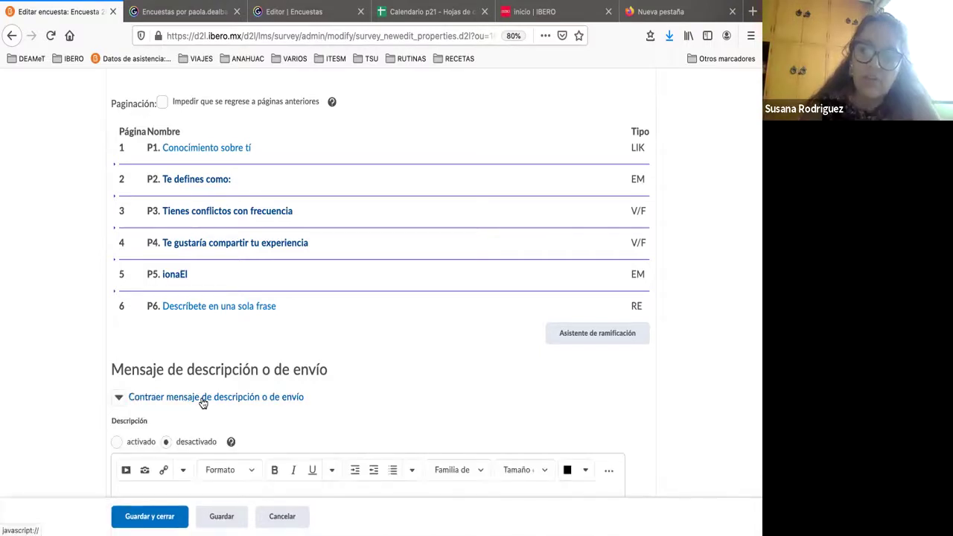
pyautogui.scroll(-2, 203, 403)
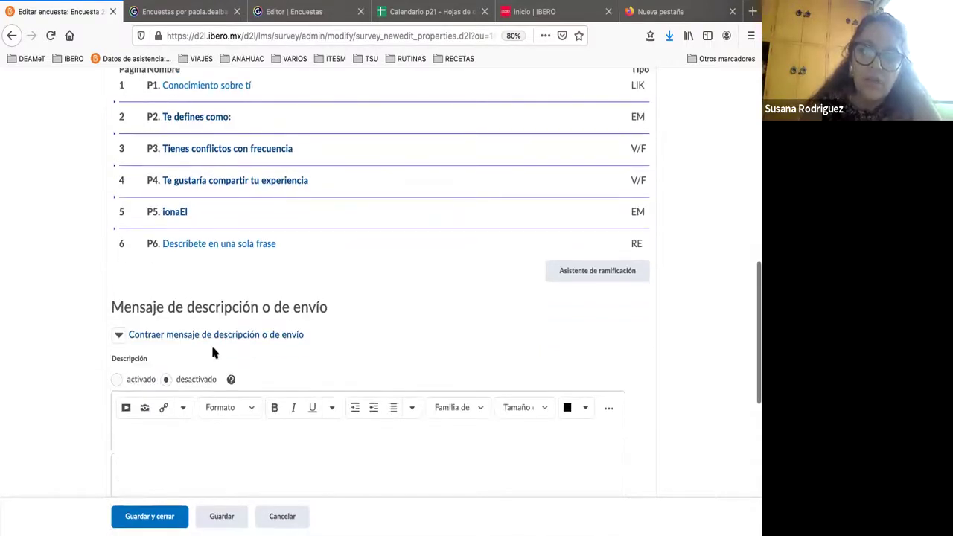
pyautogui.scroll(-2, 213, 353)
pyautogui.scroll(-3, 212, 353)
pyautogui.scroll(4, 212, 353)
pyautogui.scroll(-1, 212, 353)
pyautogui.scroll(-1, 117, 273)
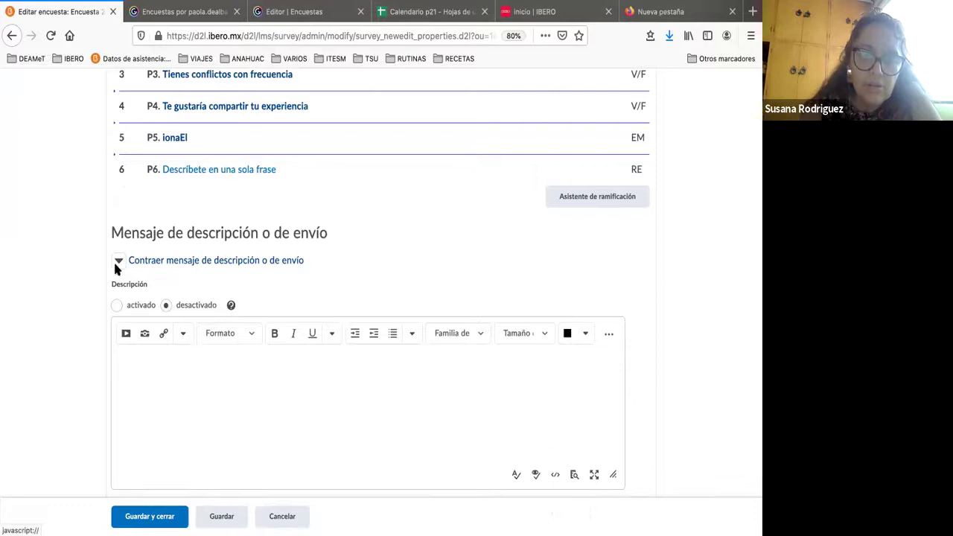
pyautogui.click(117, 262)
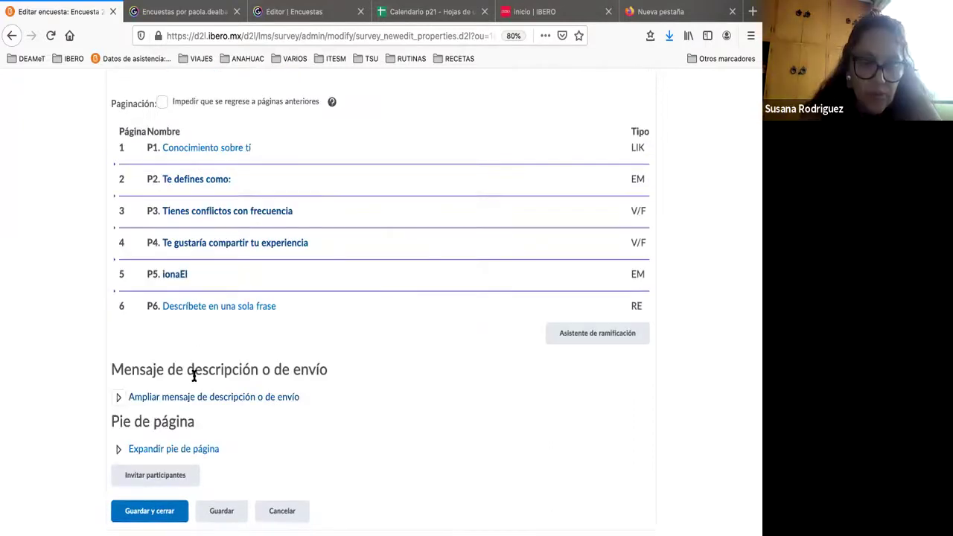
# Step: Open the participant invitation for Encuesta 20 mar and read the subject, greeting and survey link placeholders in its message
pyautogui.click(182, 480)
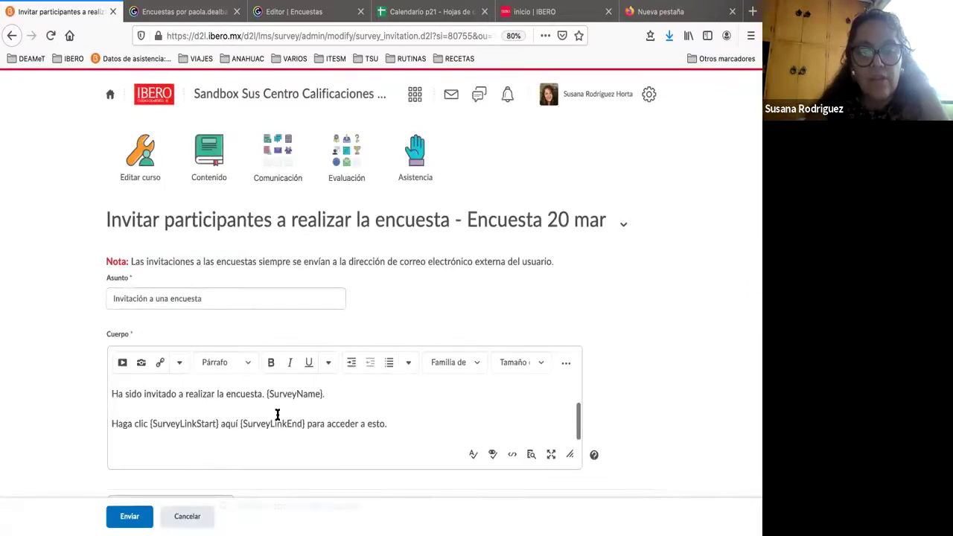
pyautogui.scroll(1, 213, 404)
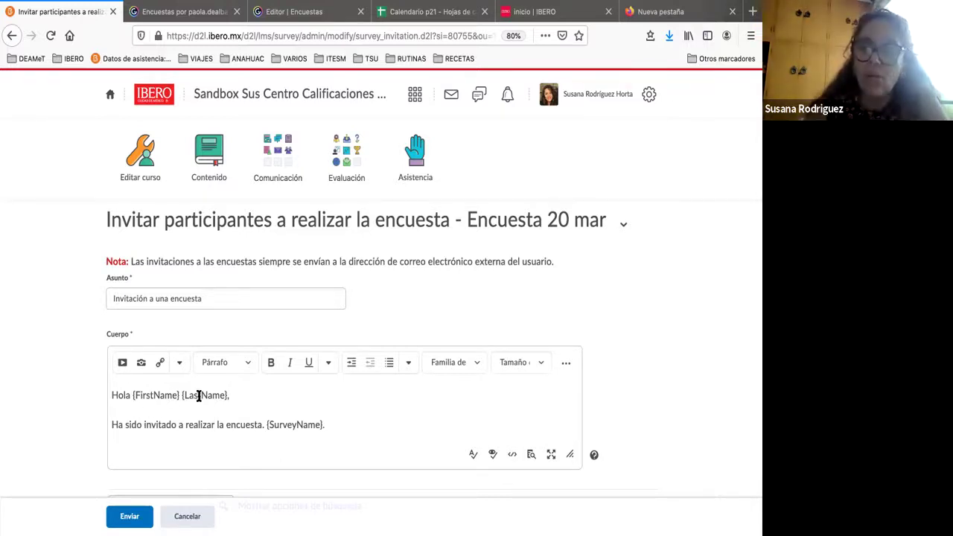
pyautogui.scroll(-2, 199, 396)
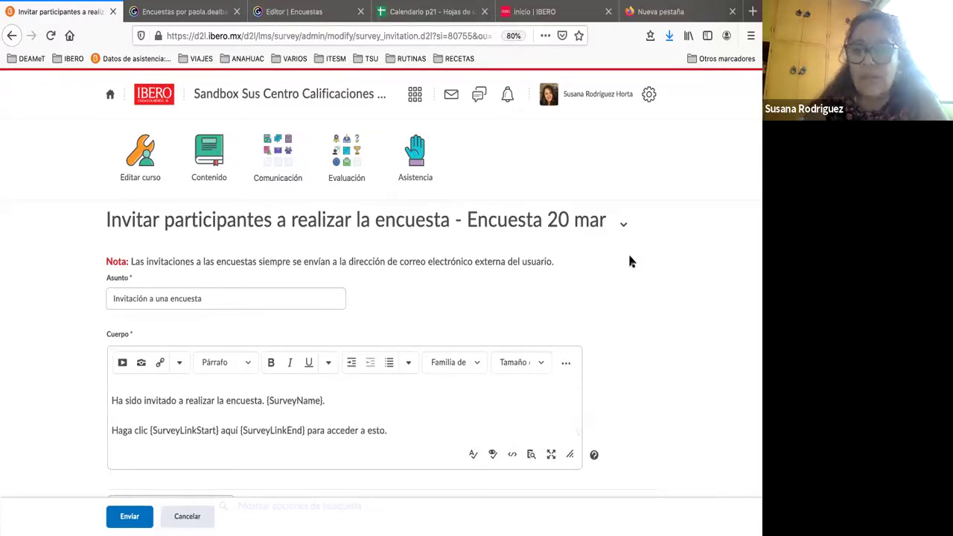
pyautogui.scroll(-1, 173, 430)
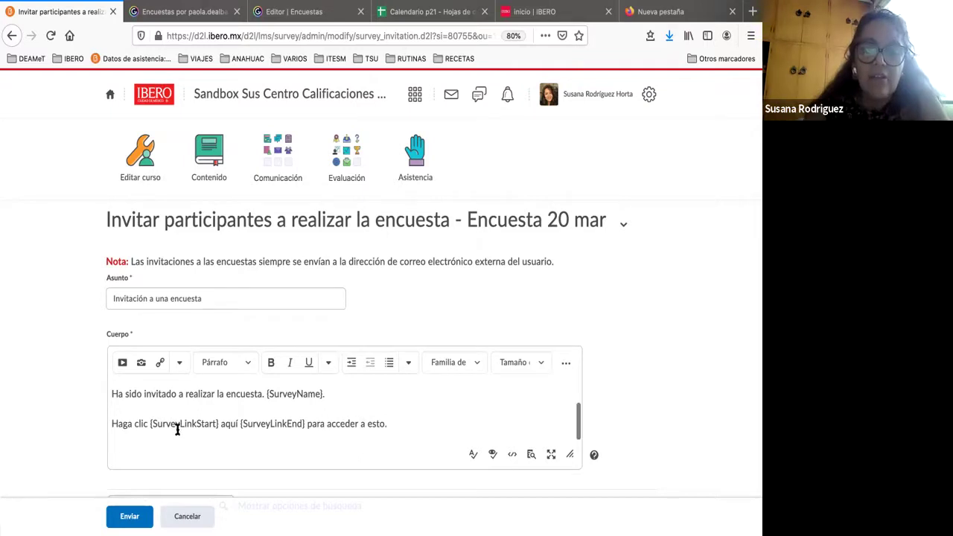
pyautogui.click(181, 424)
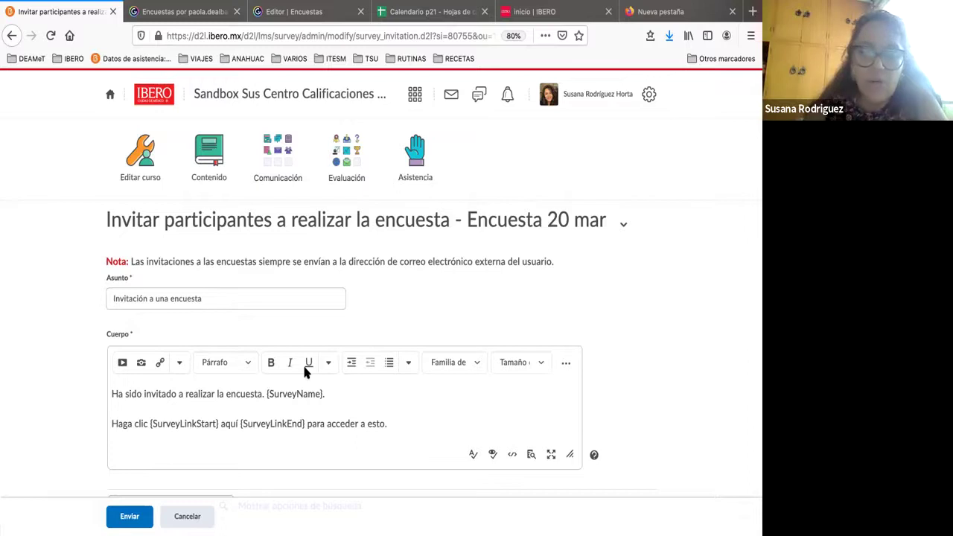
# Step: Examine the list of users who can be invited, grouped by role, along with the invitation message body
pyautogui.scroll(-4, 268, 447)
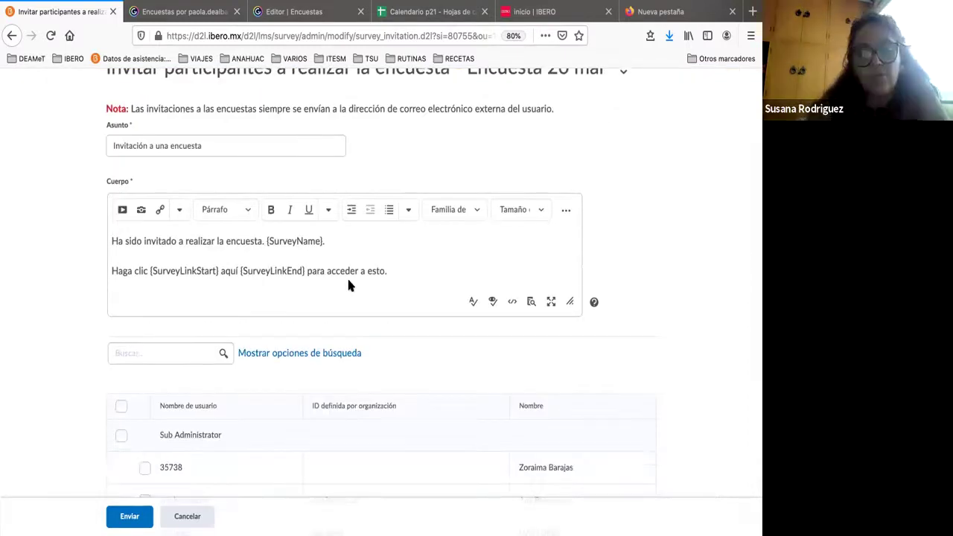
pyautogui.scroll(-2, 347, 280)
pyautogui.scroll(-1, 347, 285)
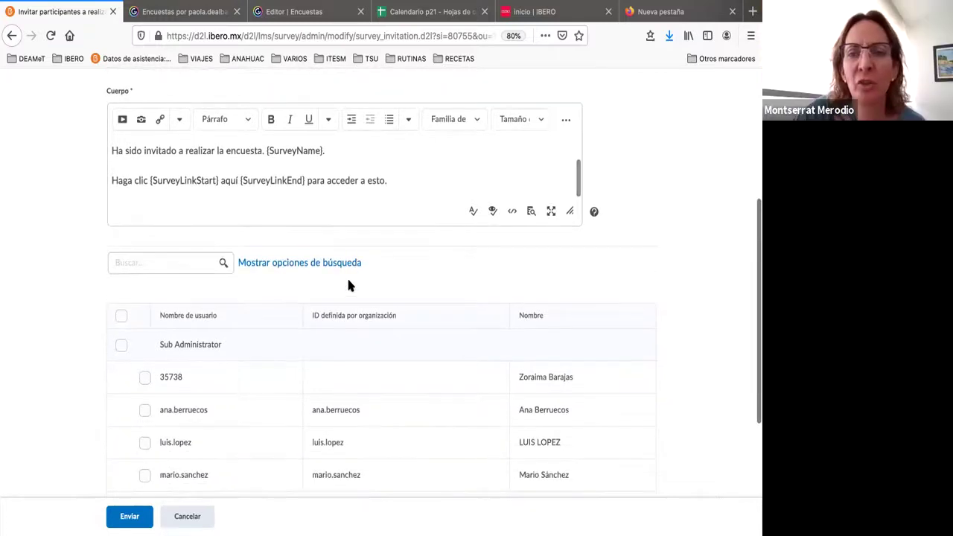
pyautogui.scroll(1, 245, 262)
pyautogui.scroll(4, 273, 306)
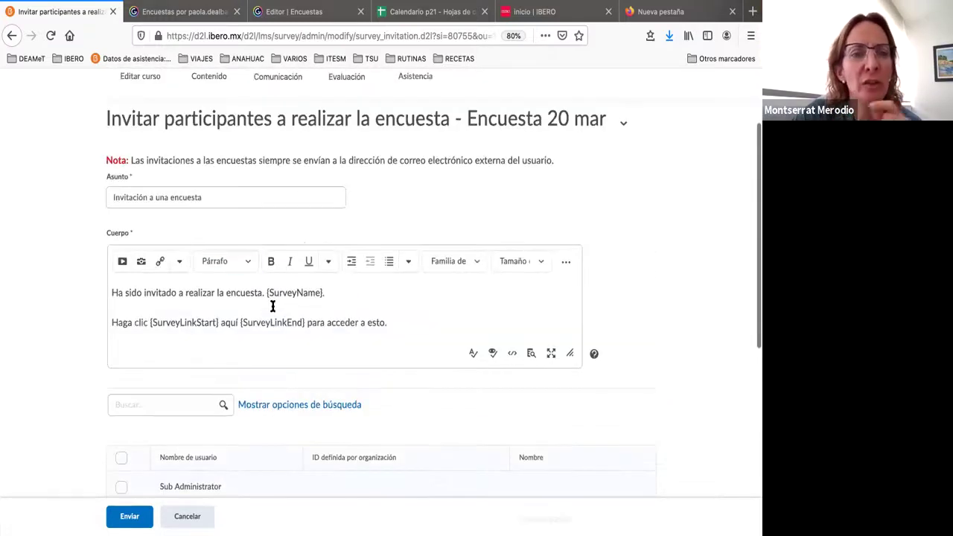
pyautogui.scroll(1, 272, 306)
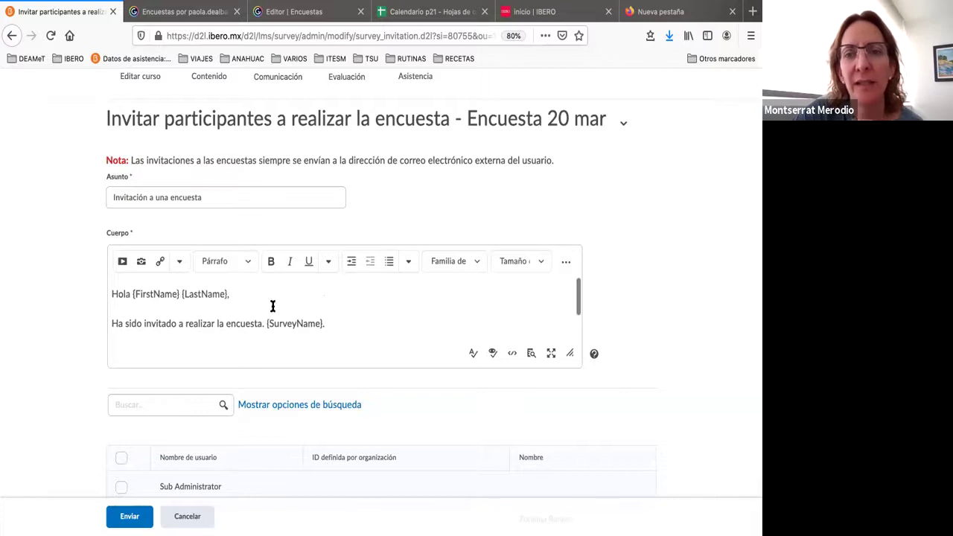
pyautogui.scroll(-2, 273, 305)
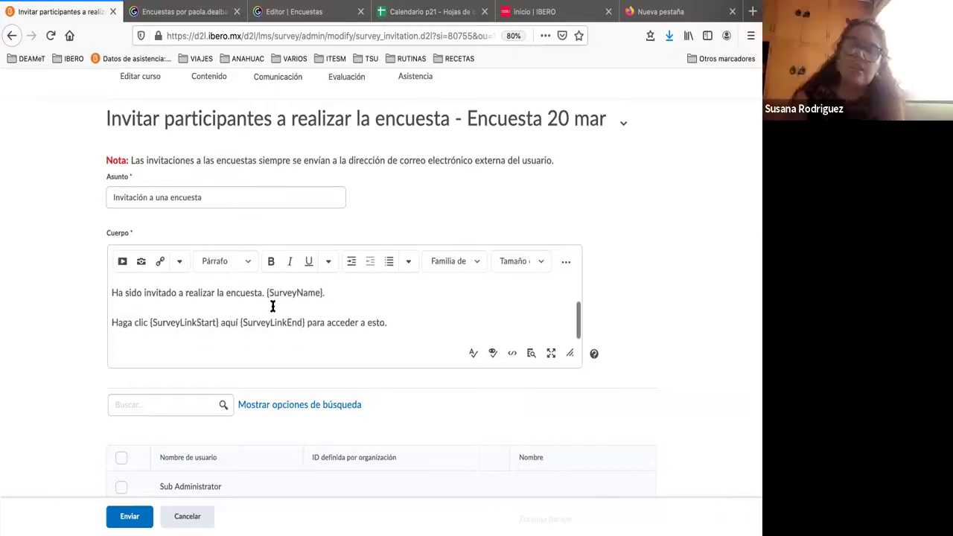
pyautogui.scroll(2, 275, 317)
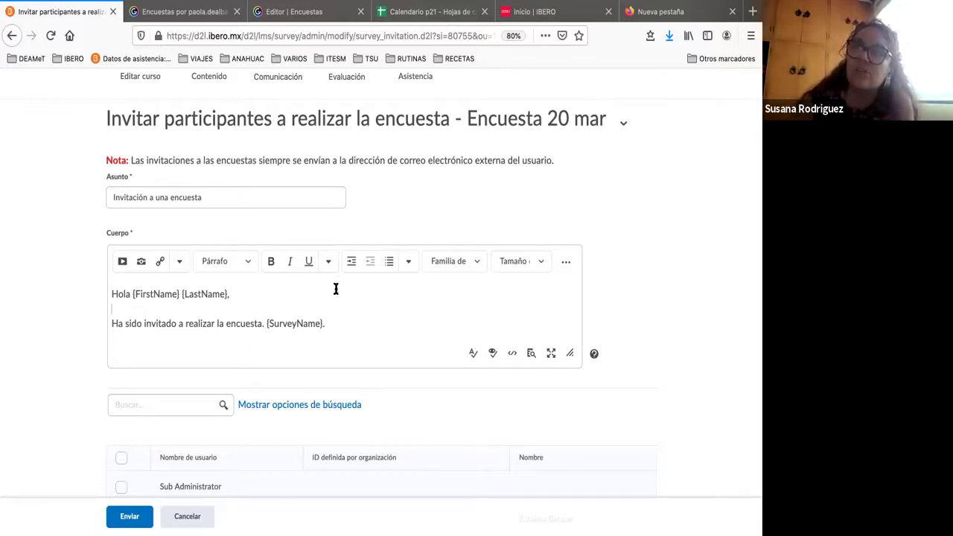
pyautogui.scroll(-1, 335, 290)
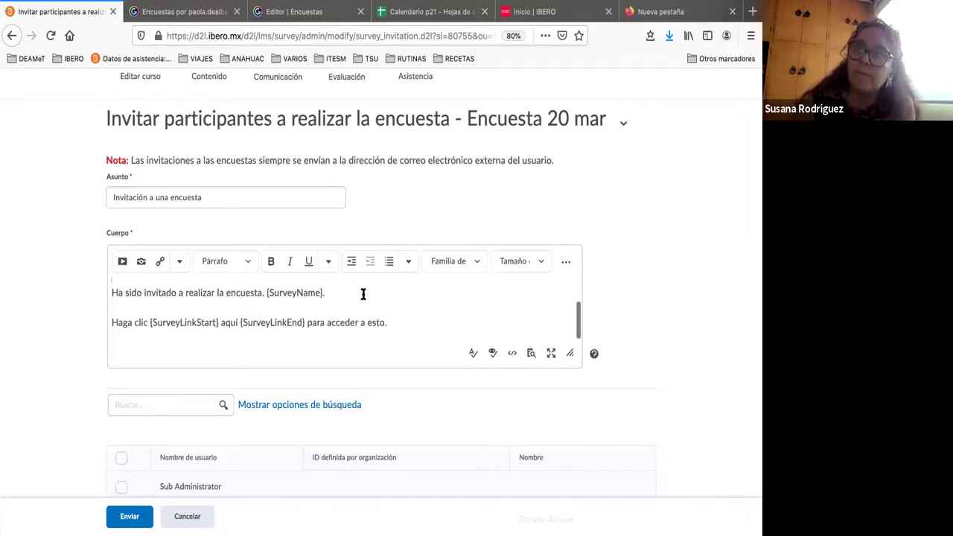
pyautogui.scroll(-5, 362, 294)
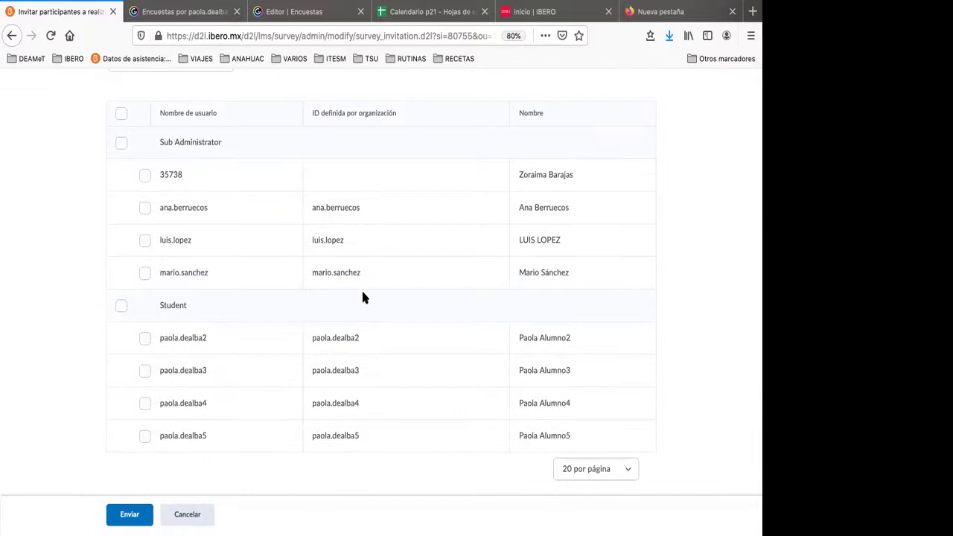
# Step: Select the first two users in the Student group and send them the invitation to Encuesta 20 mar
pyautogui.scroll(-1, 362, 294)
pyautogui.scroll(2, 363, 294)
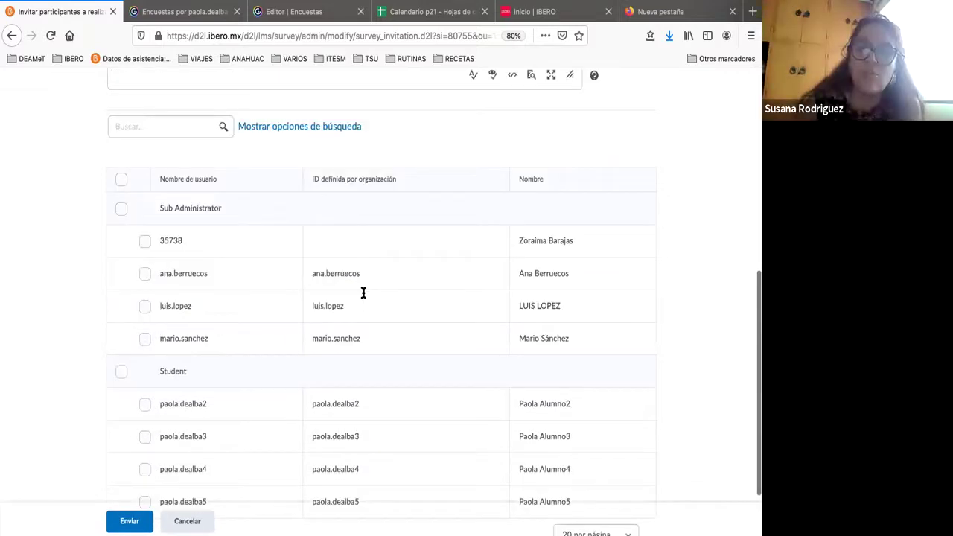
pyautogui.scroll(3, 363, 292)
pyautogui.scroll(-3, 365, 297)
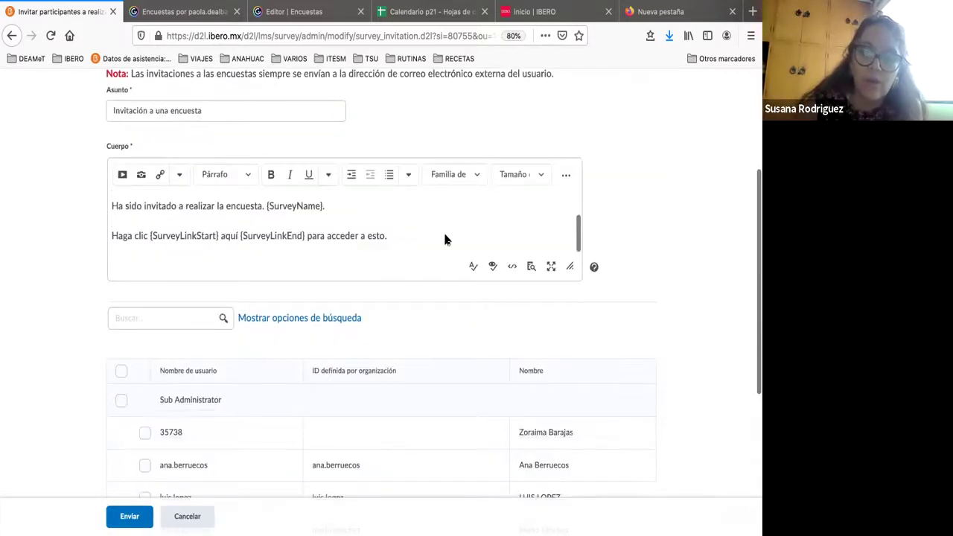
pyautogui.scroll(-1, 220, 410)
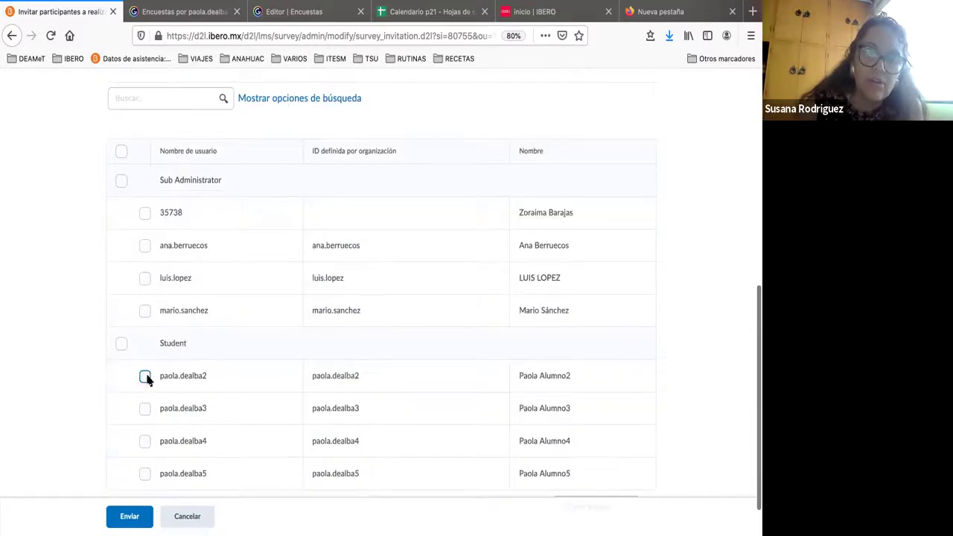
pyautogui.click(145, 376)
pyautogui.click(145, 408)
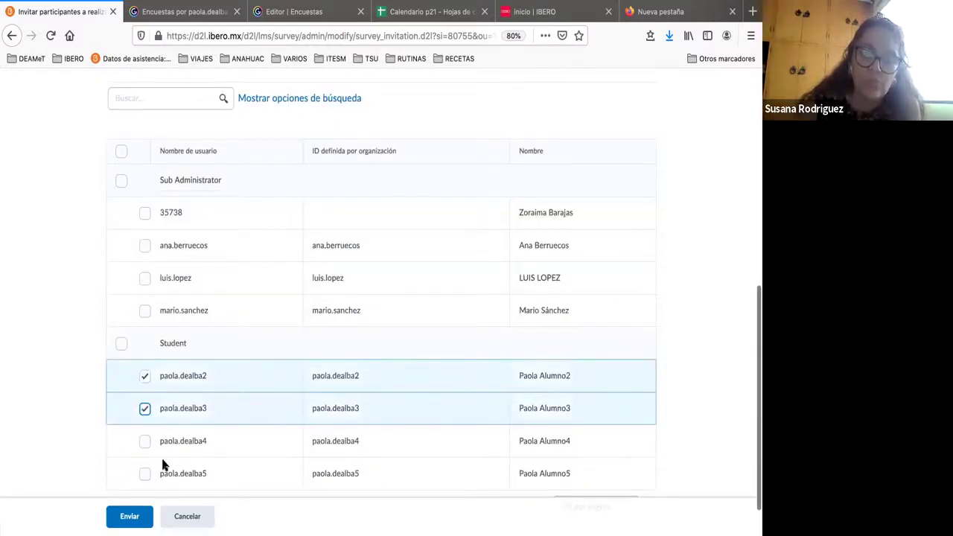
pyautogui.click(133, 518)
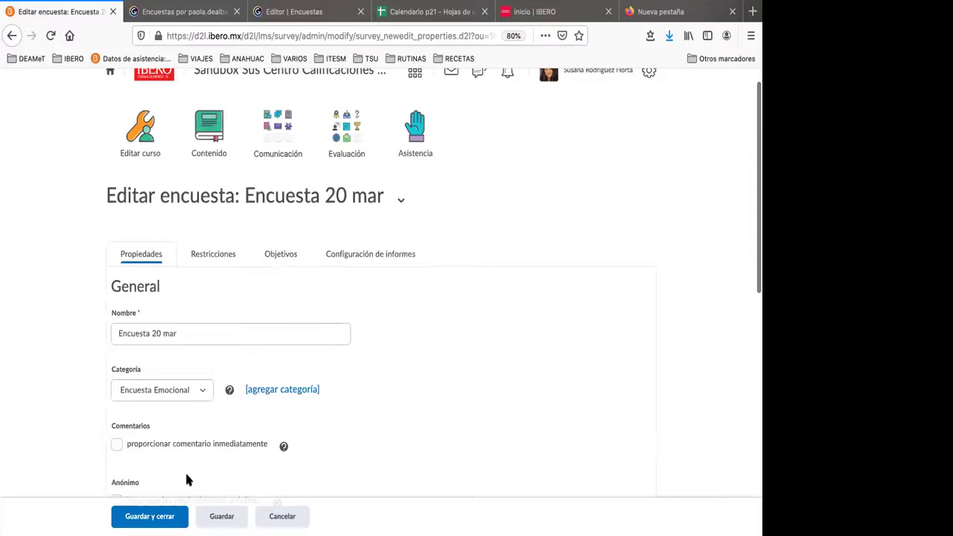
# Step: Look over the general properties, anonymity and pagination options, and question list of Encuesta 20 mar
pyautogui.scroll(-5, 186, 480)
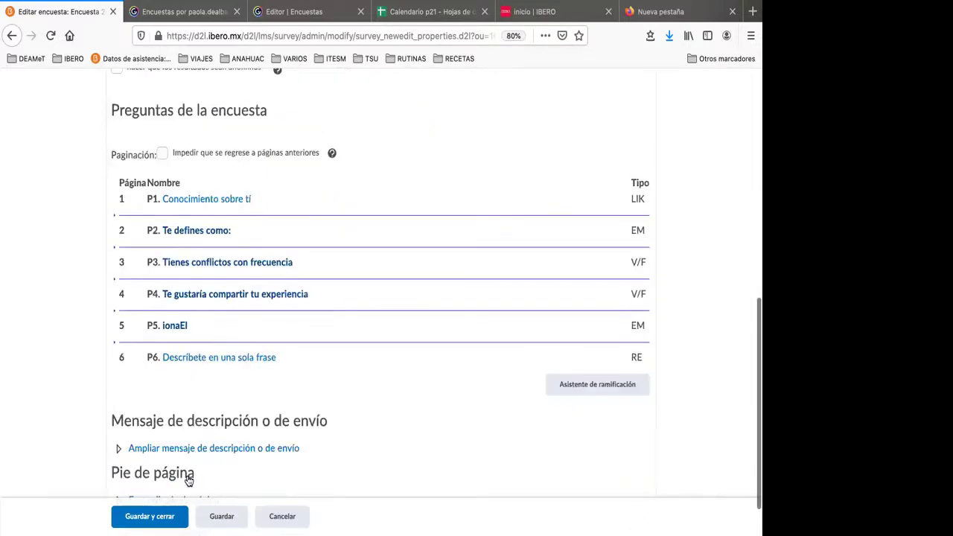
pyautogui.scroll(-2, 188, 480)
pyautogui.scroll(5, 186, 480)
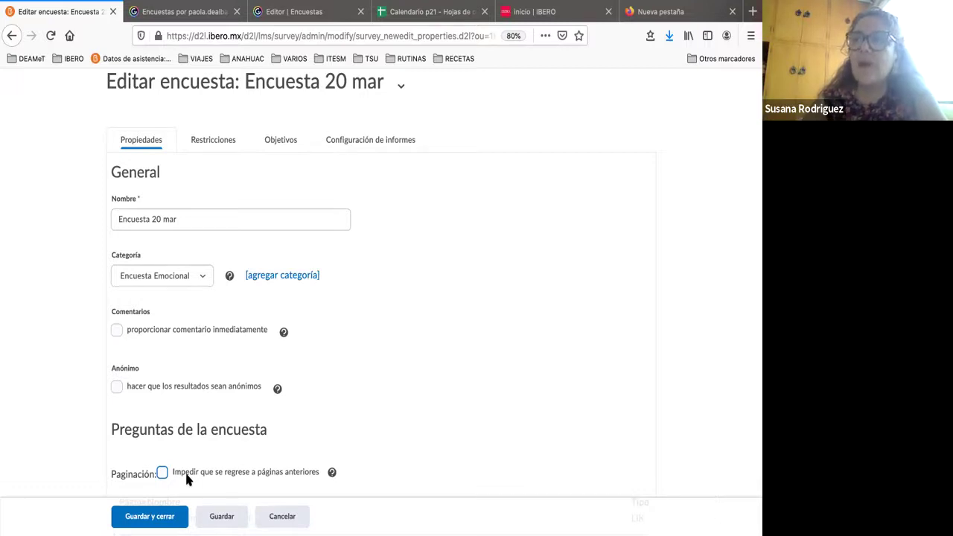
pyautogui.scroll(-1, 157, 385)
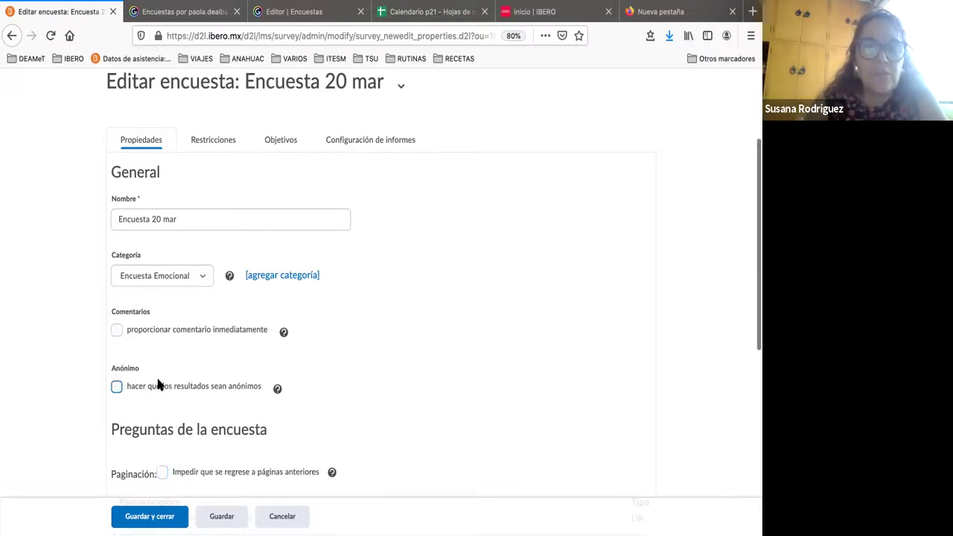
pyautogui.scroll(3, 157, 384)
# Step: Open the survey's restrictions and examine its visibility, availability dates, release conditions, allowed attempts and special access options
pyautogui.click(210, 257)
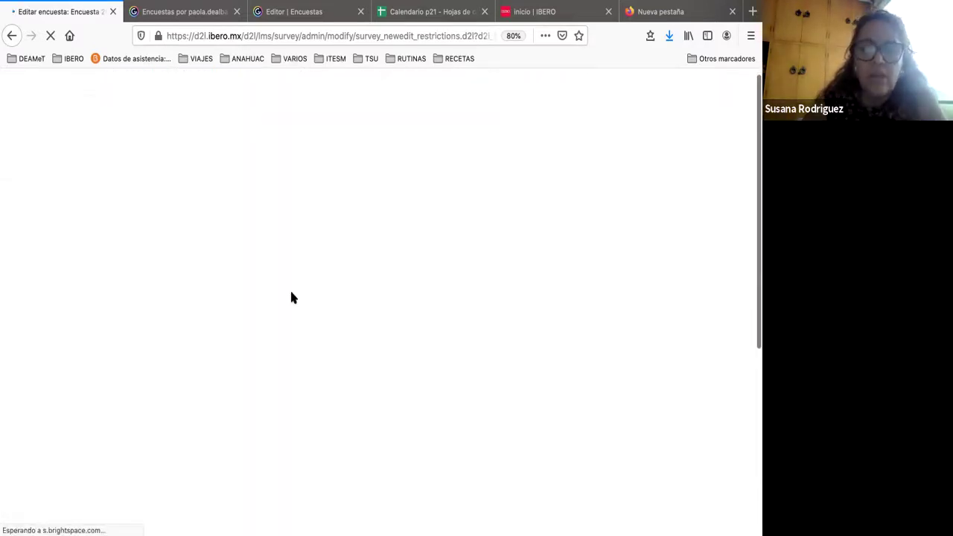
pyautogui.scroll(-1, 291, 298)
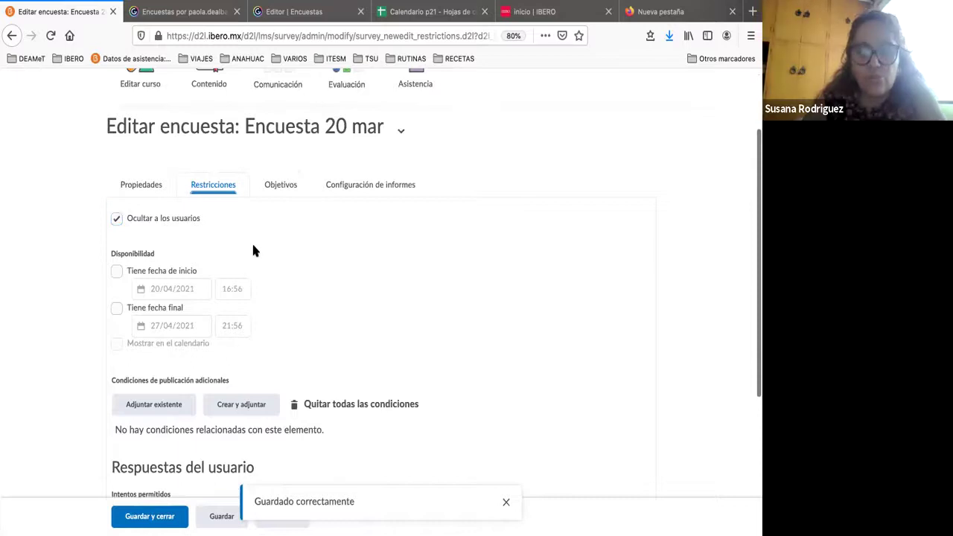
pyautogui.scroll(-2, 251, 251)
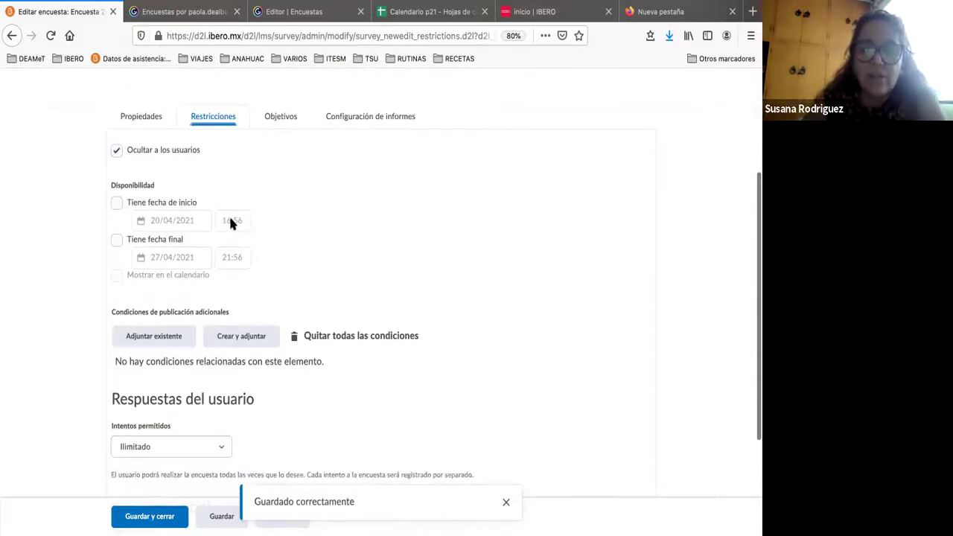
pyautogui.scroll(-1, 279, 259)
pyautogui.scroll(-3, 280, 261)
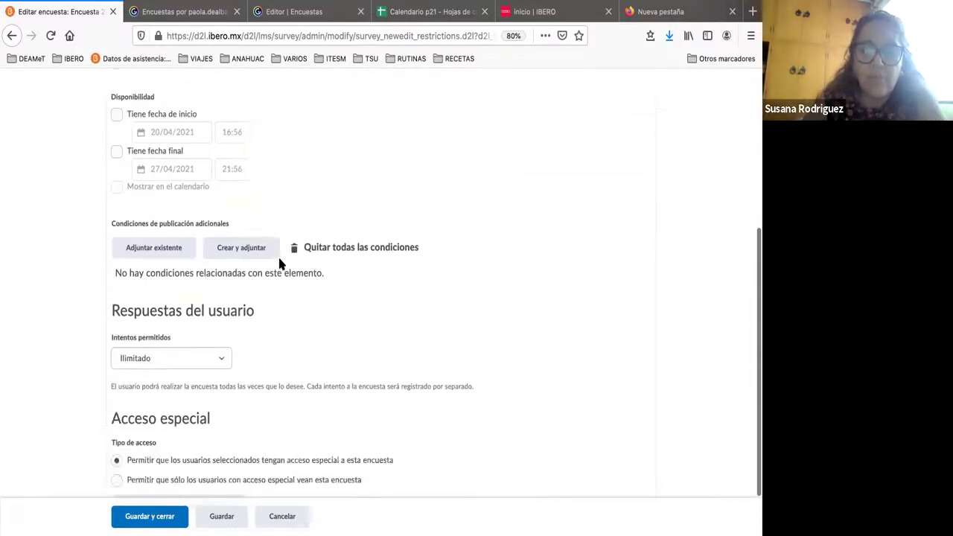
pyautogui.scroll(3, 279, 263)
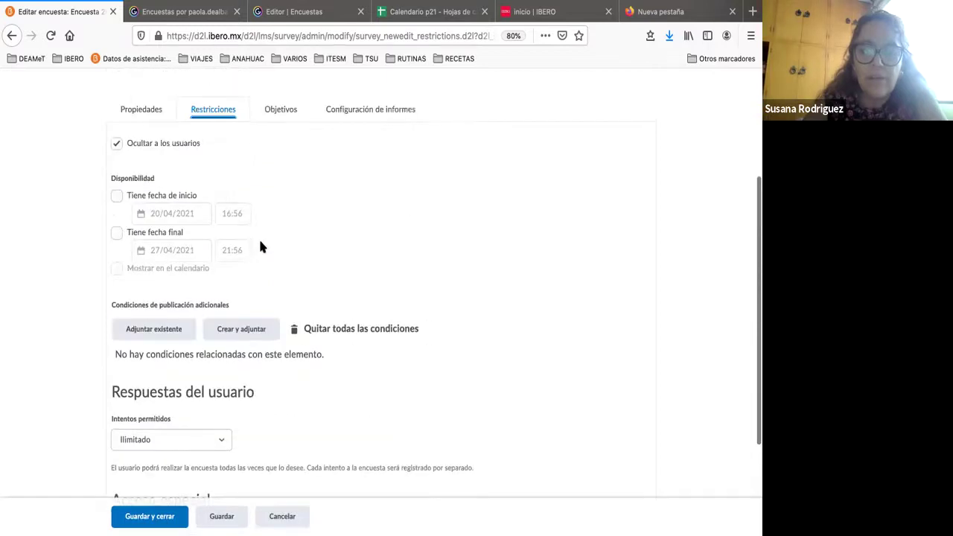
pyautogui.scroll(-2, 283, 264)
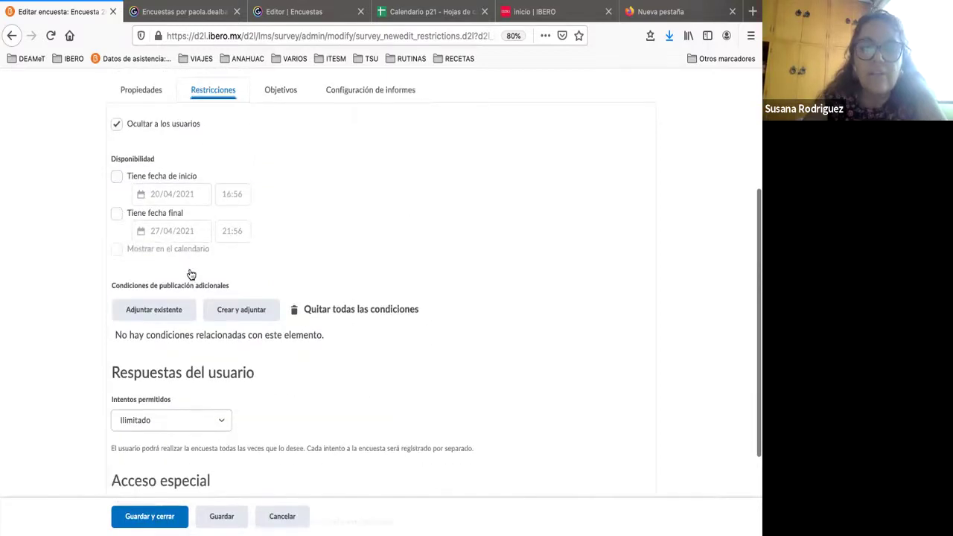
pyautogui.scroll(-2, 183, 349)
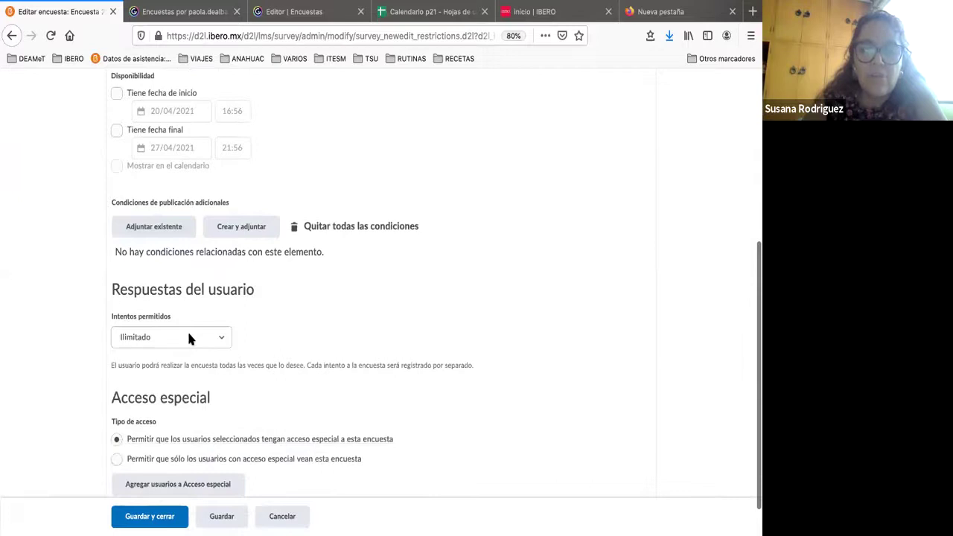
pyautogui.click(189, 336)
pyautogui.click(305, 316)
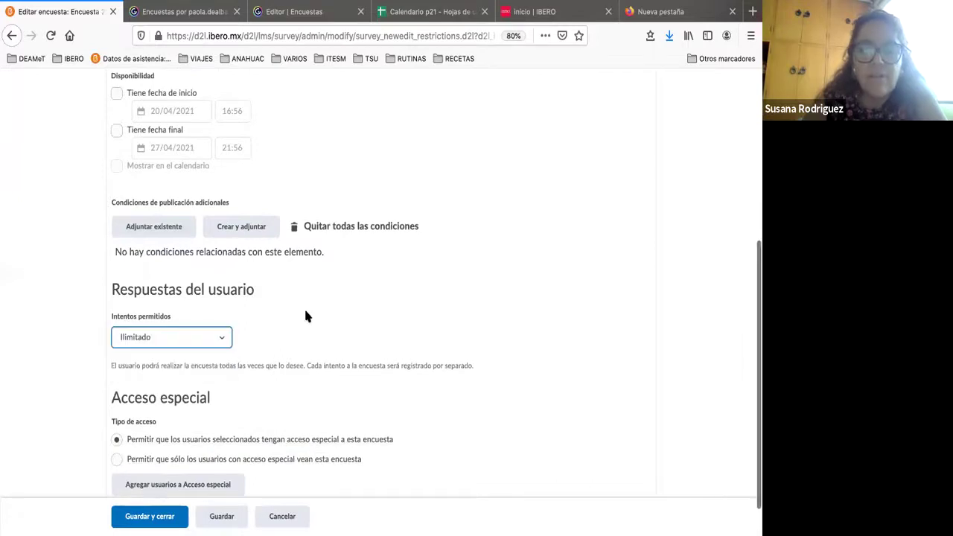
pyautogui.scroll(-1, 290, 424)
pyautogui.scroll(5, 291, 427)
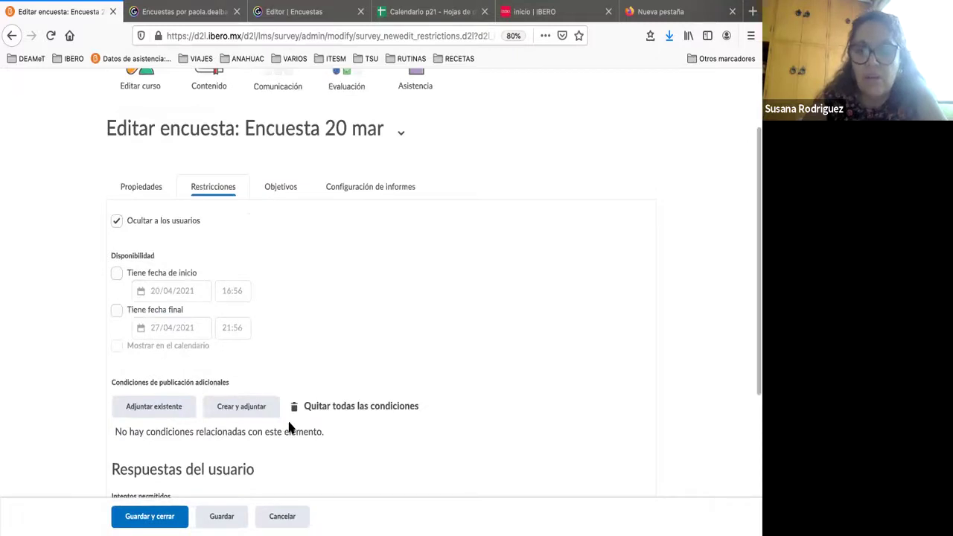
# Step: Save and close Encuesta 20 mar, and open its preview from the survey list
pyautogui.click(153, 521)
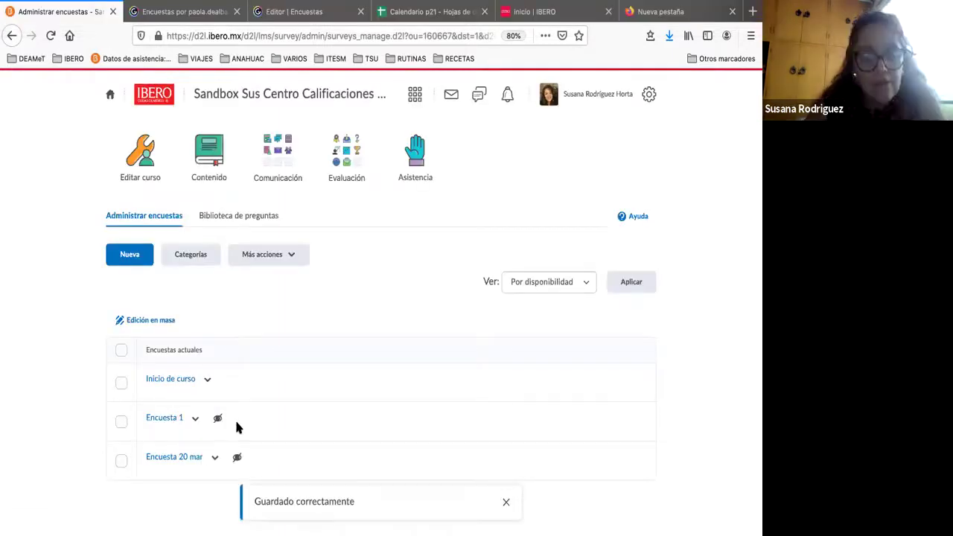
pyautogui.click(215, 459)
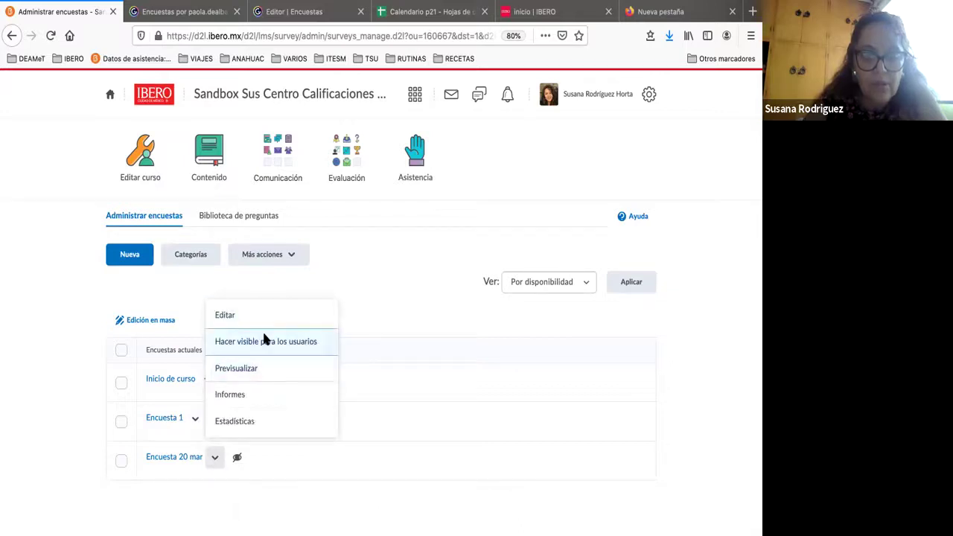
pyautogui.click(260, 366)
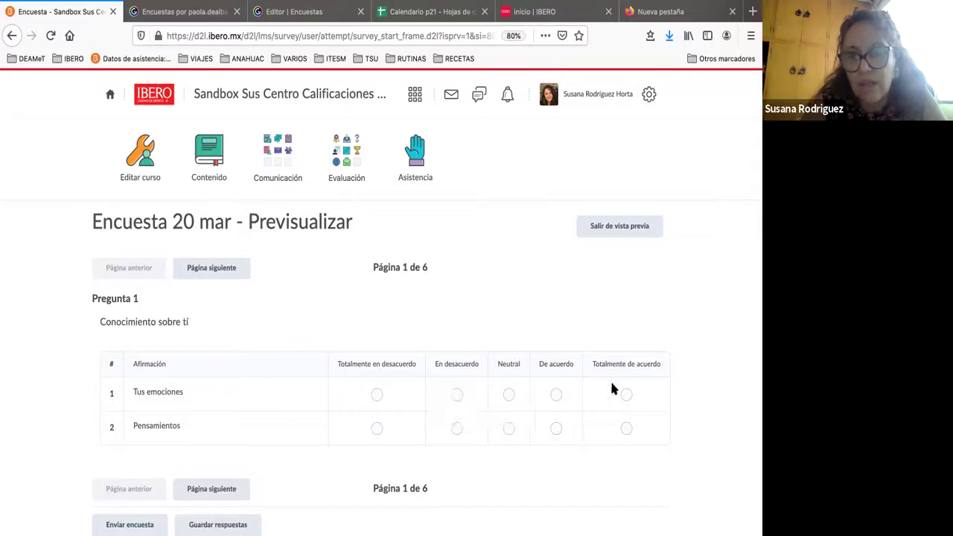
# Step: In the preview, answer De acuerdo for Tus emociones, Neutral for Pensamientos and introverti@ for Te defines como, advancing to page 3
pyautogui.click(557, 395)
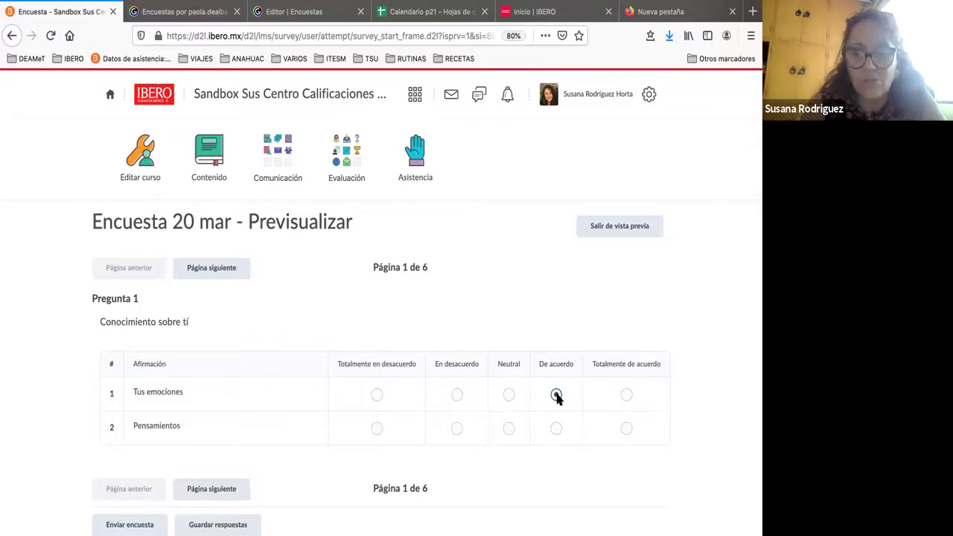
pyautogui.click(508, 429)
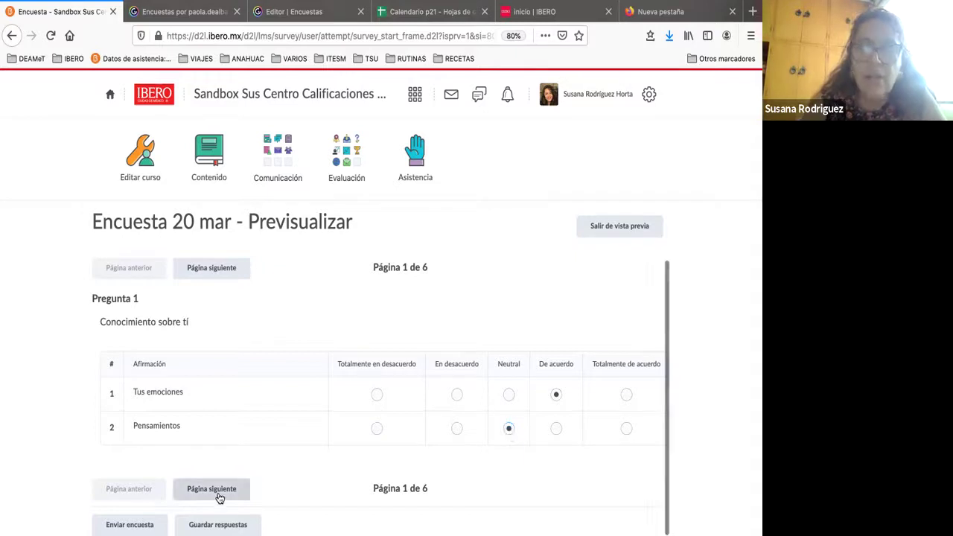
pyautogui.click(219, 490)
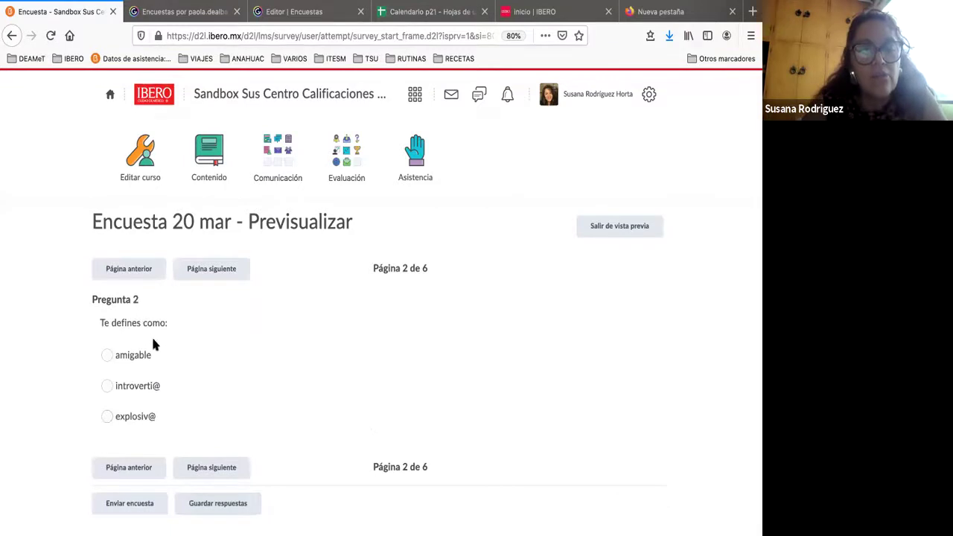
pyautogui.click(155, 389)
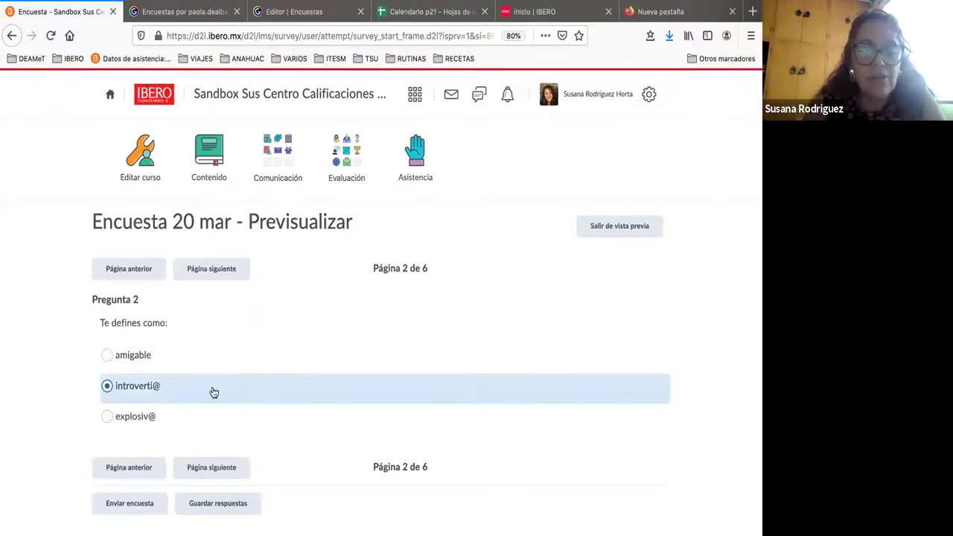
pyautogui.click(220, 469)
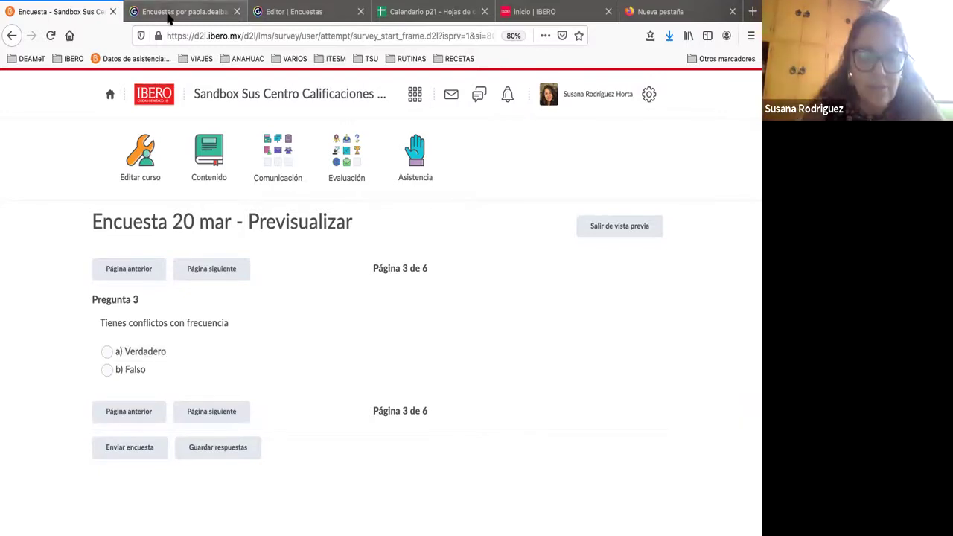
# Step: Check the conflict question's branches in the flowchart, answer Verdadero to Tienes conflictos con frecuencia, and advance to the following page
pyautogui.click(168, 13)
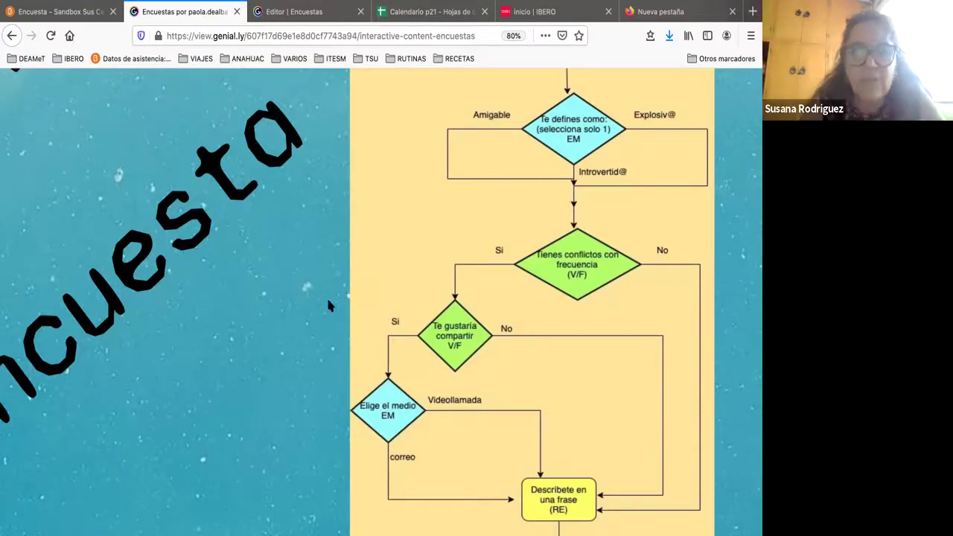
pyautogui.click(45, 12)
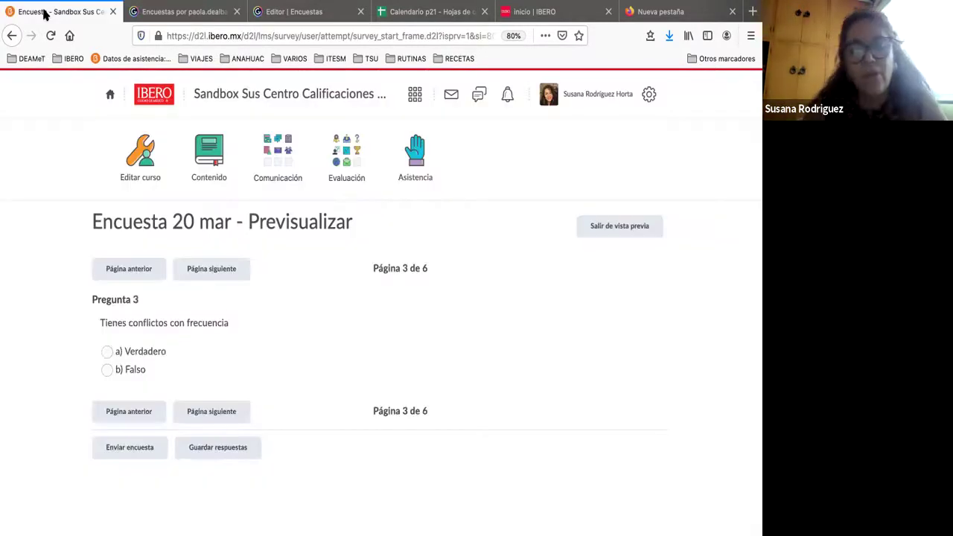
pyautogui.click(107, 352)
pyautogui.click(215, 413)
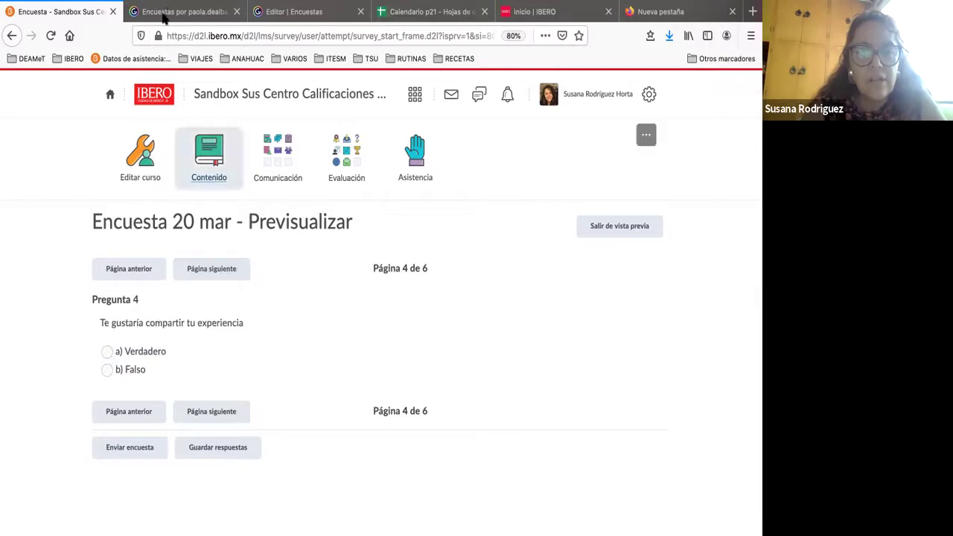
# Step: Check the sharing question's path in the flowchart, answer Verdadero to Te gustaría compartir tu experiencia, and advance one page
pyautogui.click(172, 11)
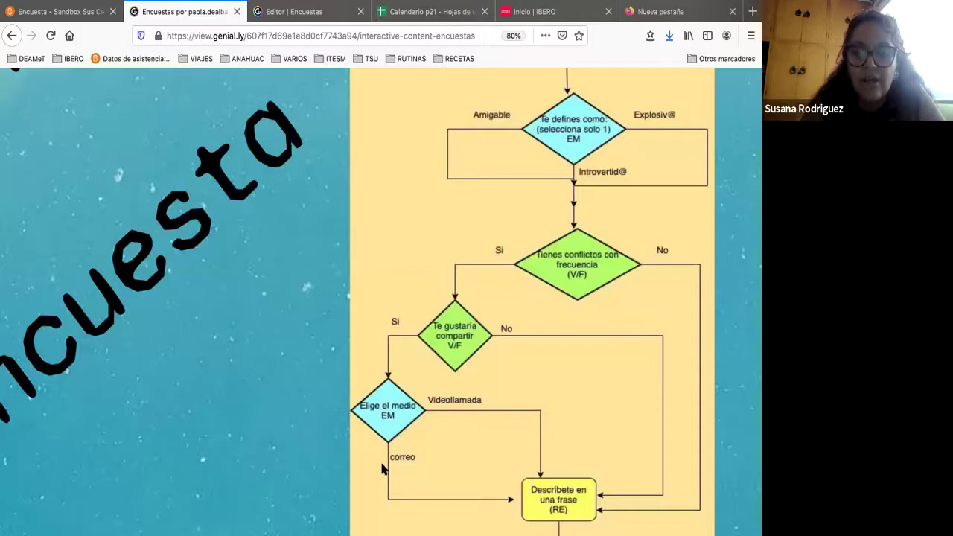
pyautogui.click(60, 11)
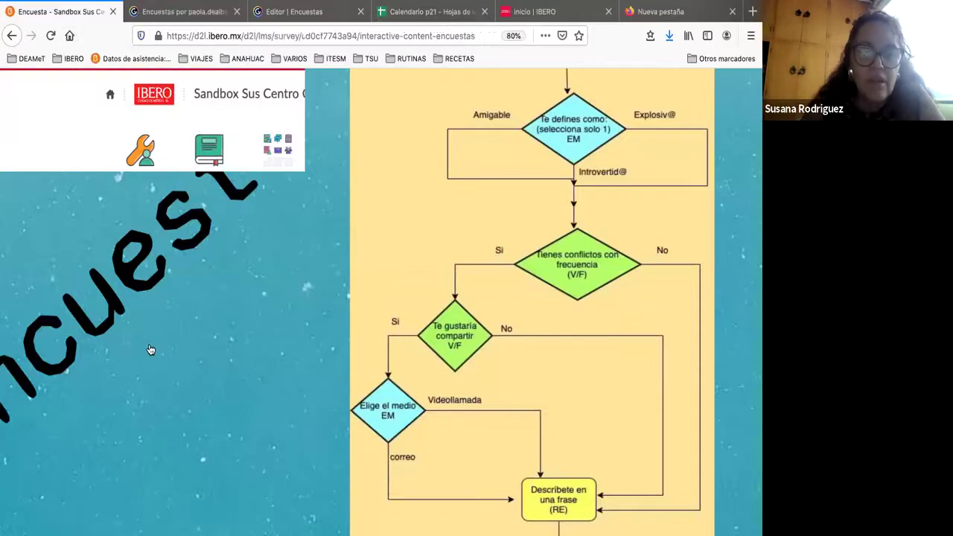
pyautogui.click(149, 351)
pyautogui.click(228, 417)
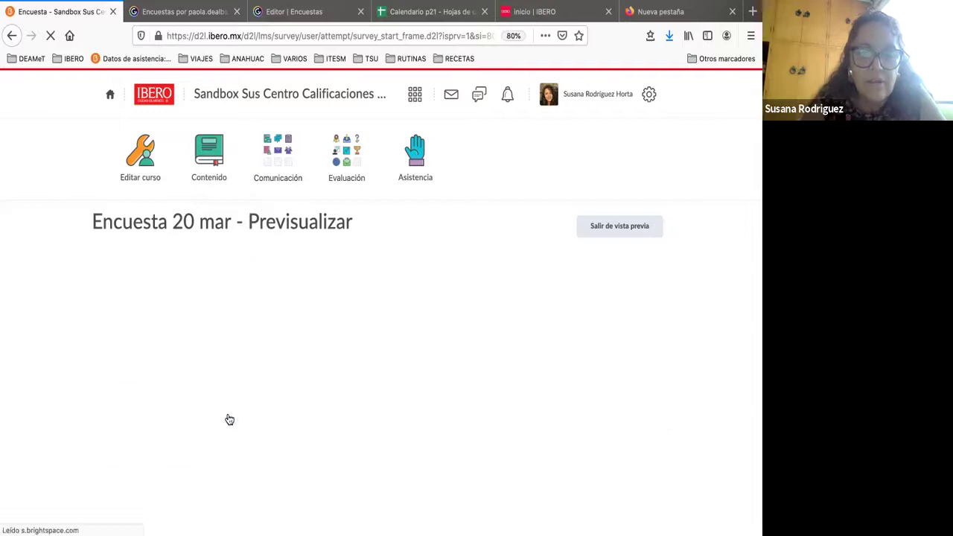
# Step: Choose Videollamada for question 5, advance to the last page, and enter "vvvvv" as the answer to Descríbete en una sola frase
pyautogui.scroll(-1, 188, 290)
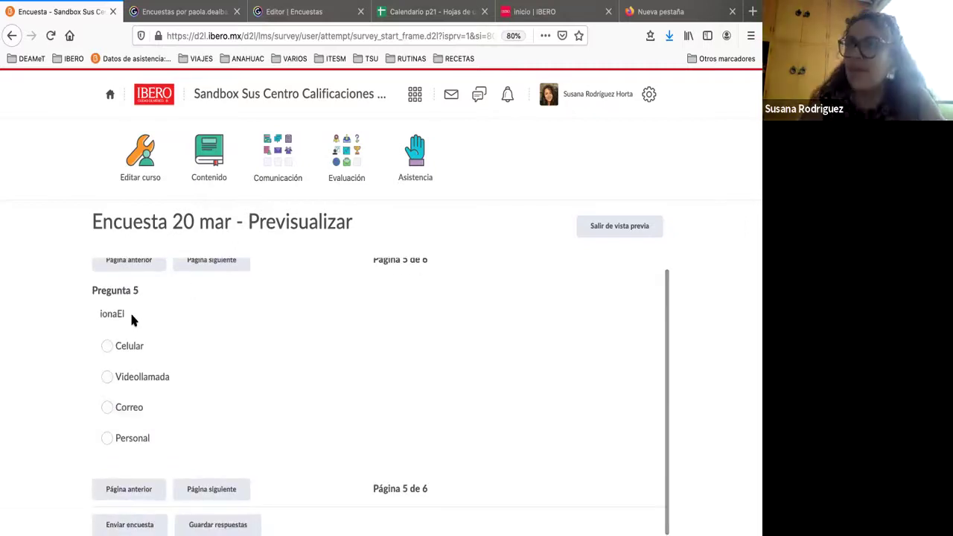
pyautogui.click(152, 378)
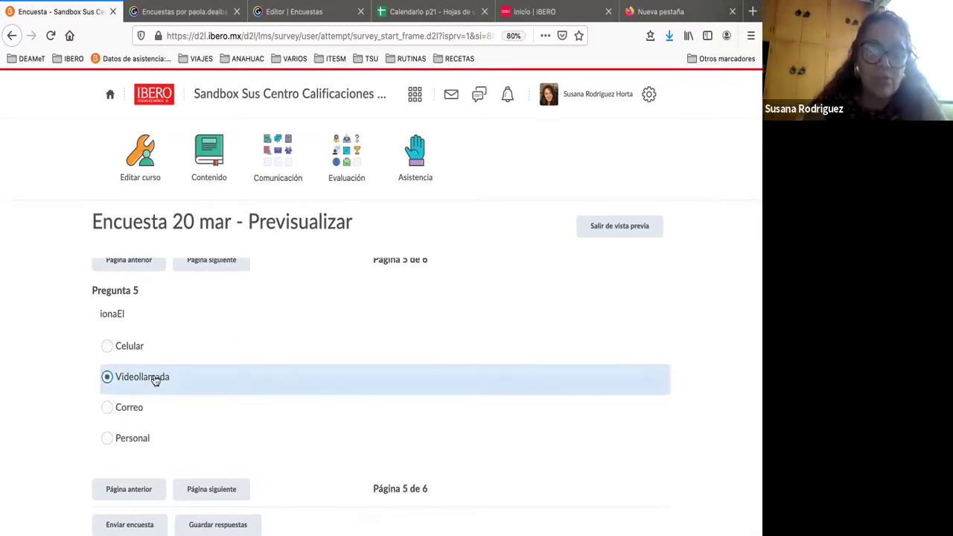
pyautogui.click(214, 491)
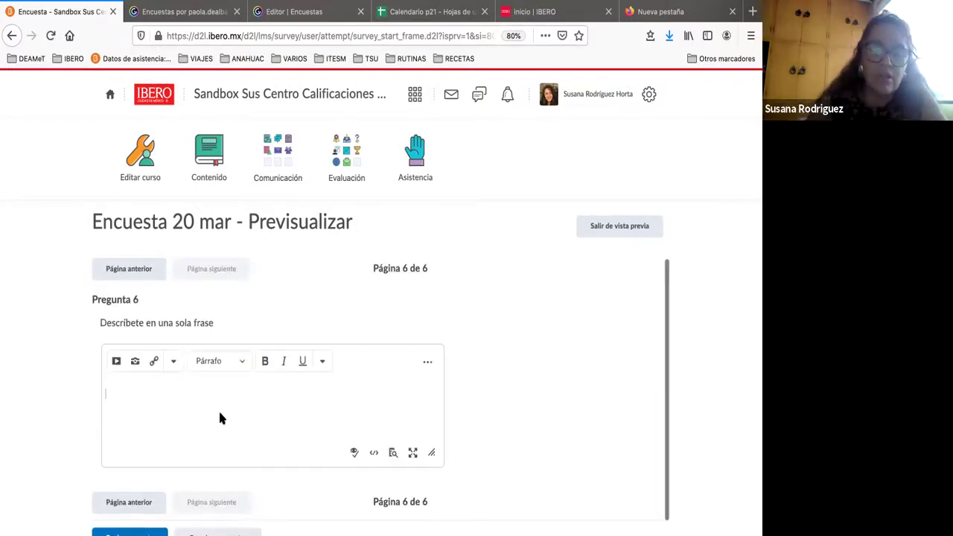
pyautogui.write('vvvvv')
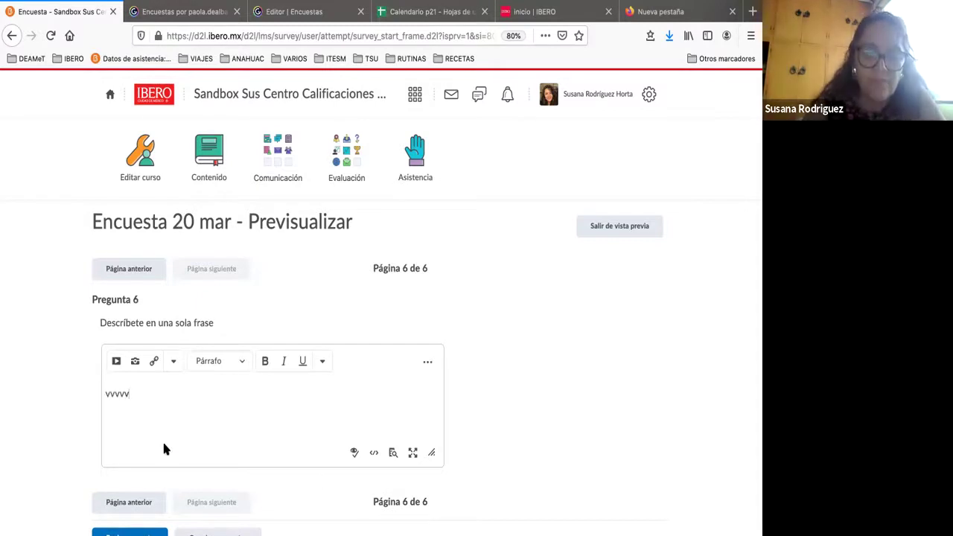
# Step: Go back to question 5, return to page 6, and replace the answer to Descríbete en una sola frase with "ñññññ"
pyautogui.scroll(-1, 211, 383)
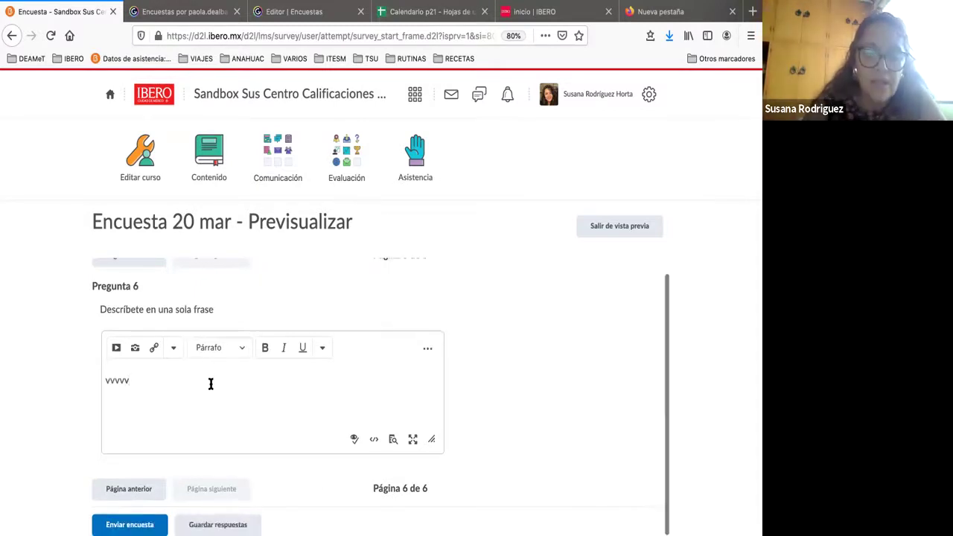
pyautogui.click(147, 492)
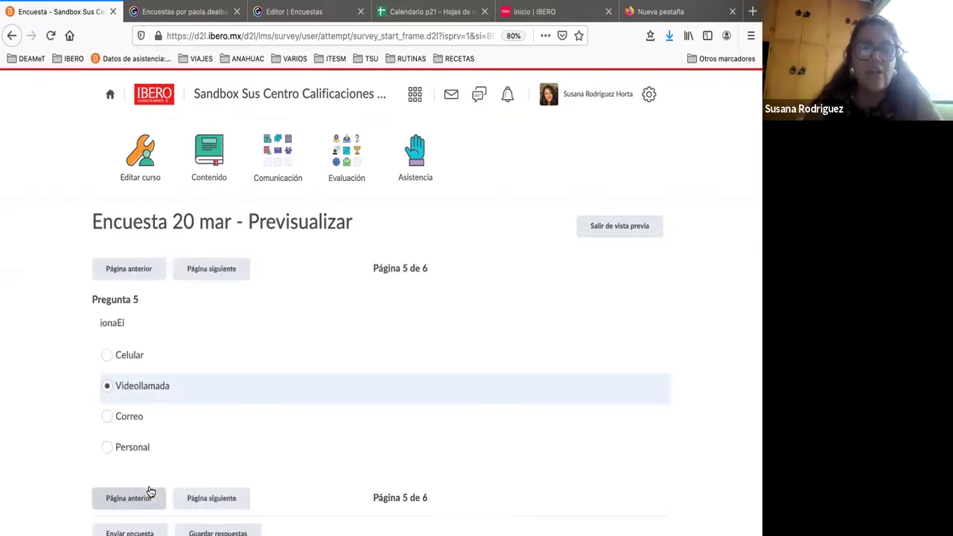
pyautogui.click(207, 499)
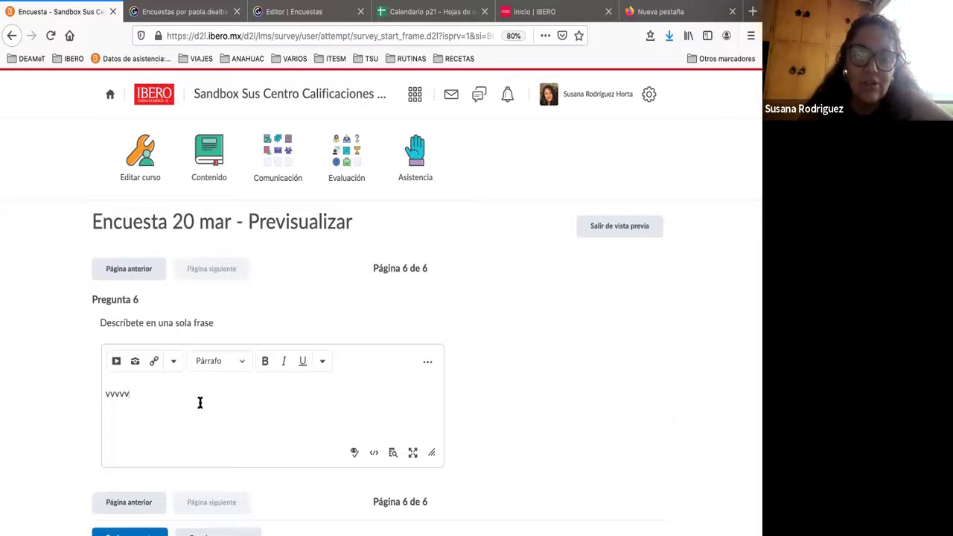
pyautogui.hotkey('ctrl', 'a')
pyautogui.write('ñ')
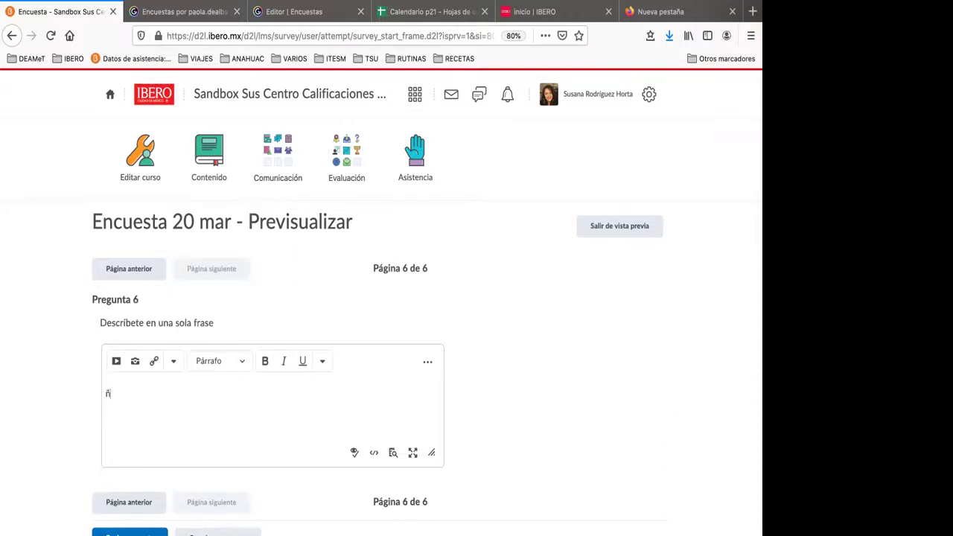
pyautogui.write('ññññ')
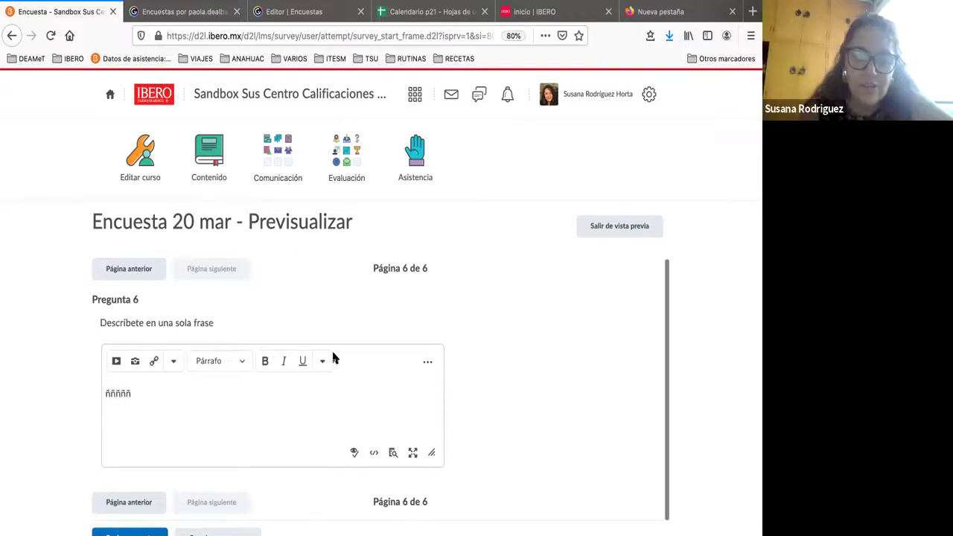
# Step: Send the previewed survey, confirm the submission, and return to the list of surveys
pyautogui.scroll(-1, 332, 353)
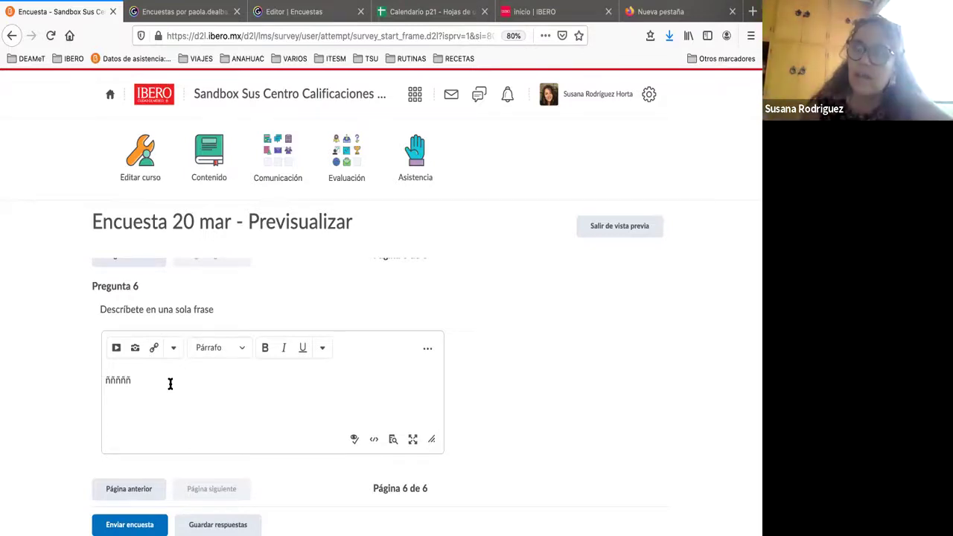
pyautogui.click(130, 525)
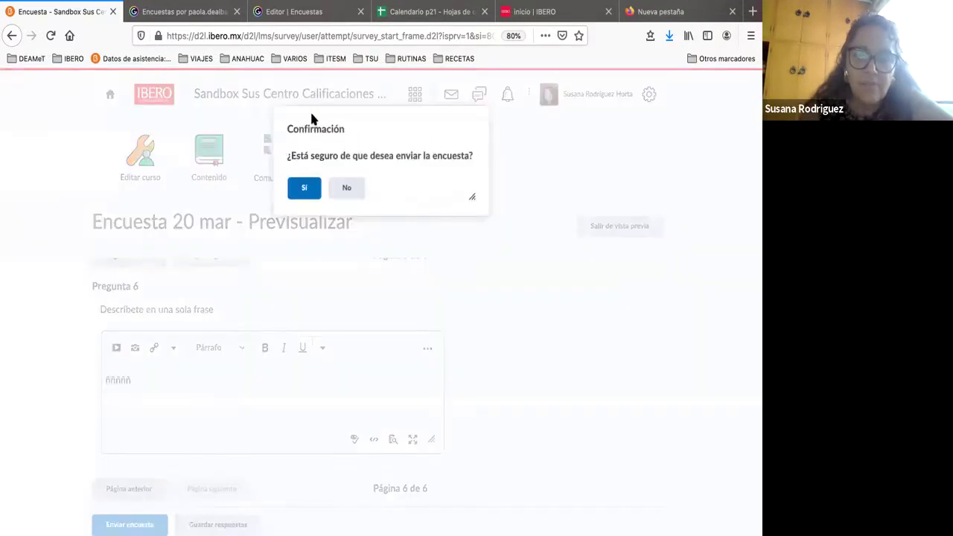
pyautogui.click(302, 196)
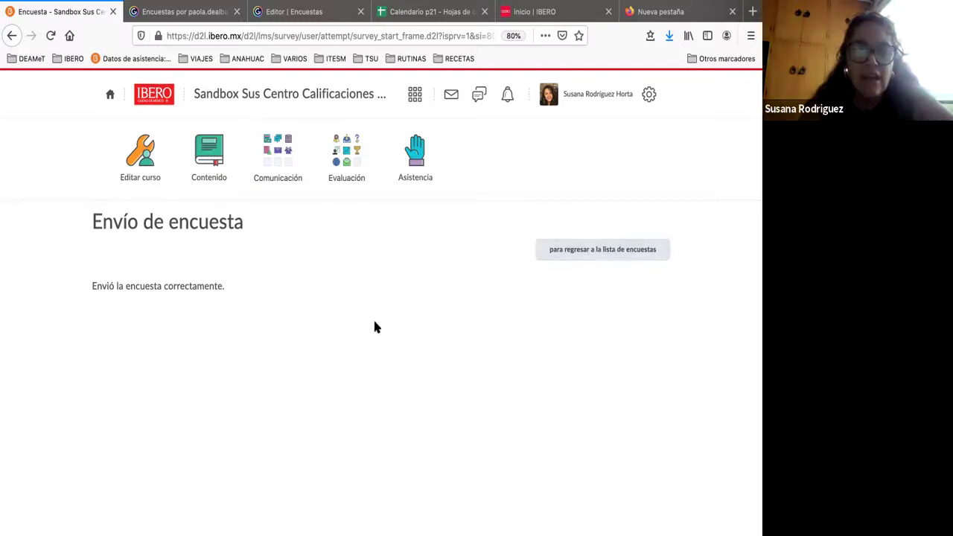
pyautogui.click(569, 258)
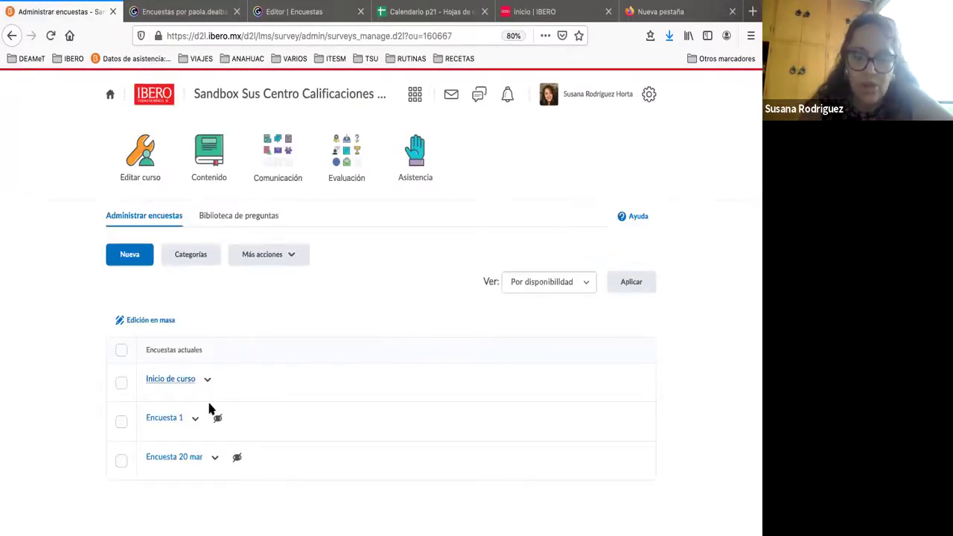
# Step: Start another preview of Encuesta 20 mar from the survey list
pyautogui.click(196, 419)
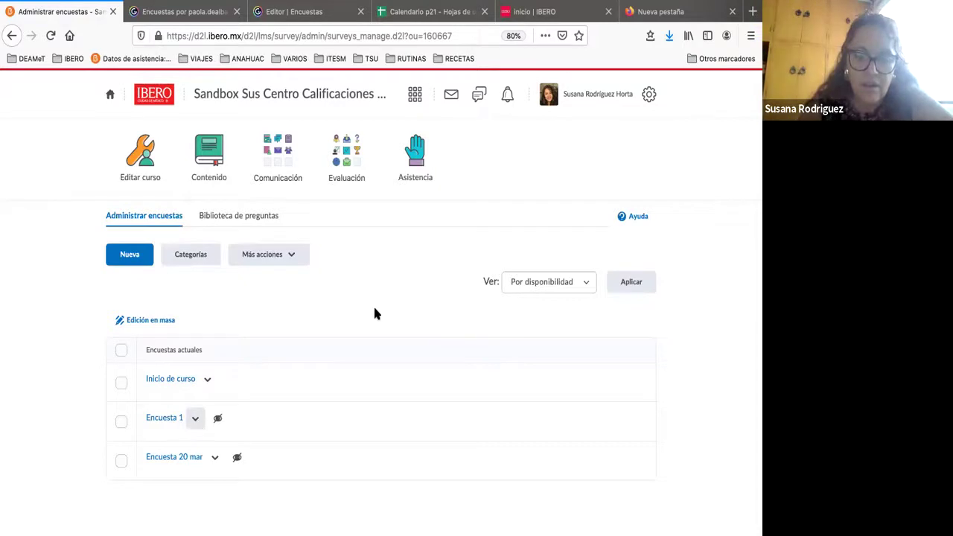
pyautogui.click(373, 305)
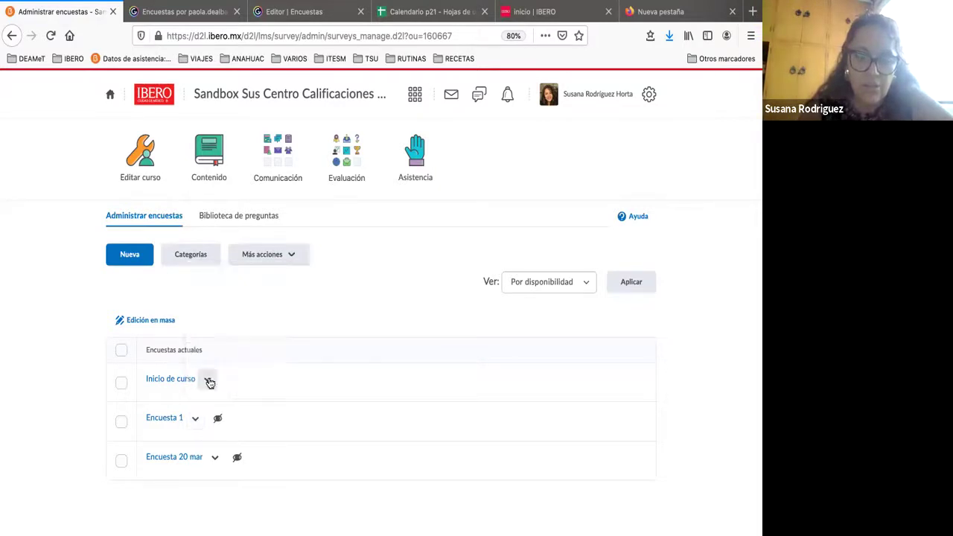
pyautogui.click(214, 457)
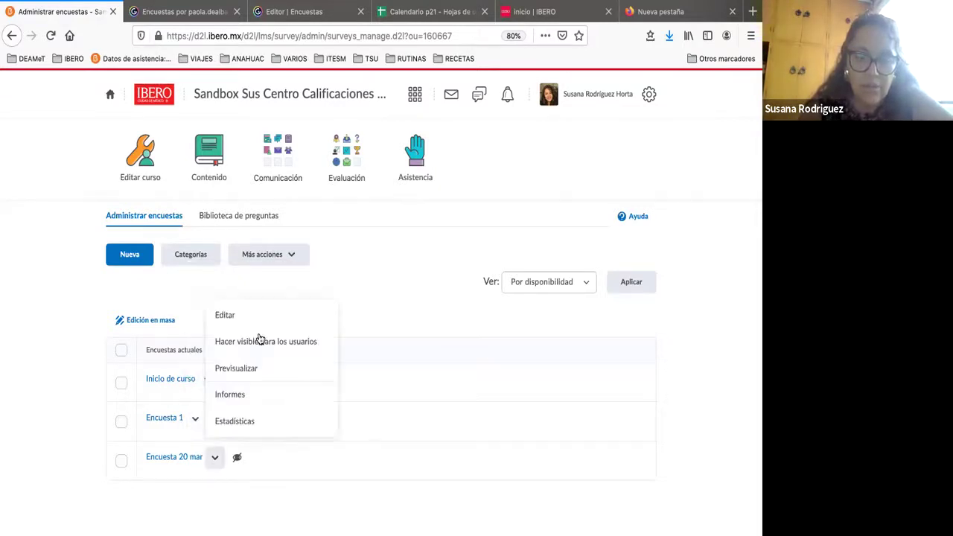
pyautogui.click(260, 375)
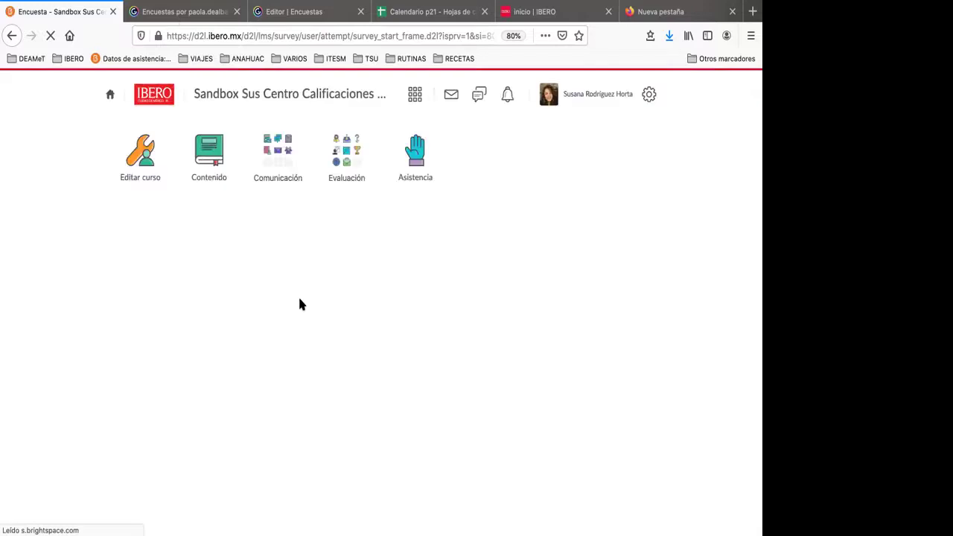
# Step: Answer En desacuerdo for Tus emociones and Pensamientos and explosiv@ for Te defines como, advancing to page 3
pyautogui.click(456, 395)
pyautogui.click(456, 430)
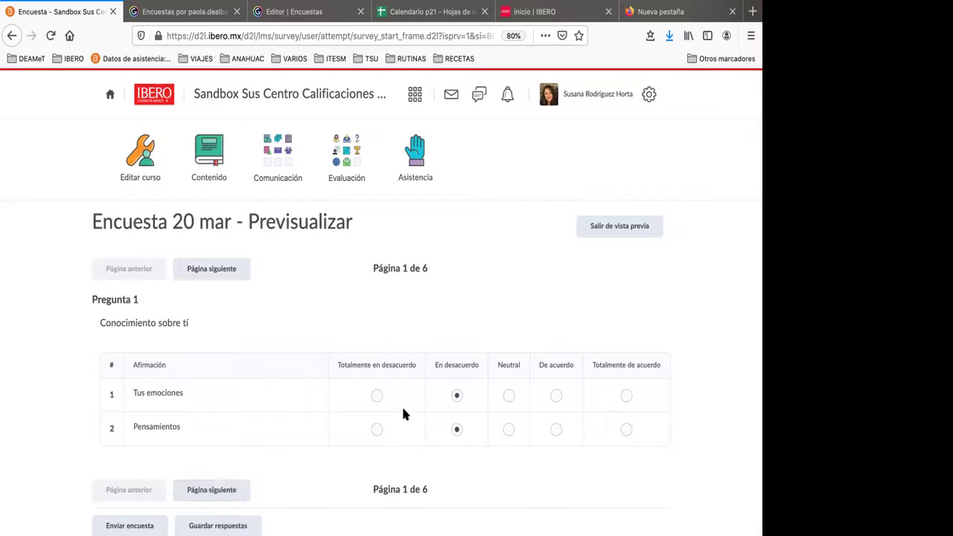
pyautogui.click(229, 493)
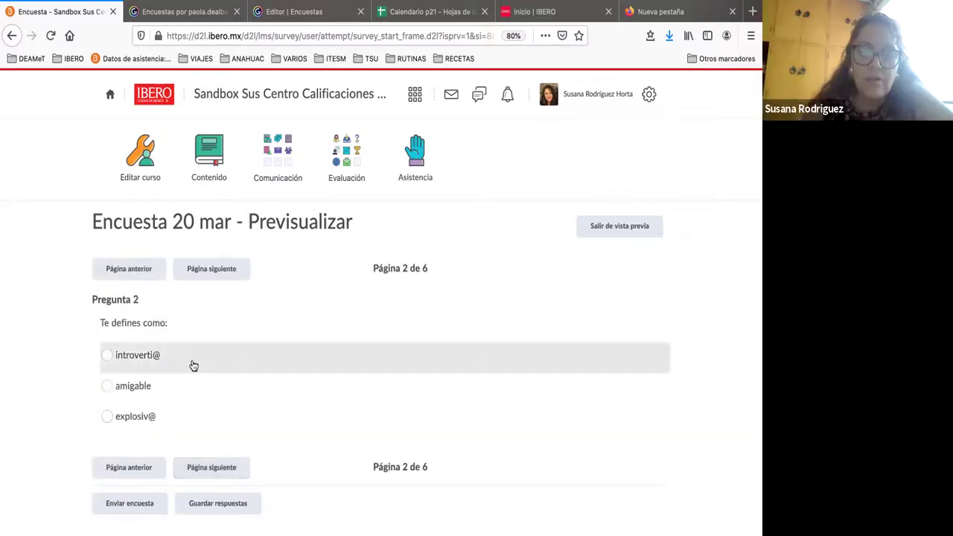
pyautogui.click(106, 416)
pyautogui.click(230, 468)
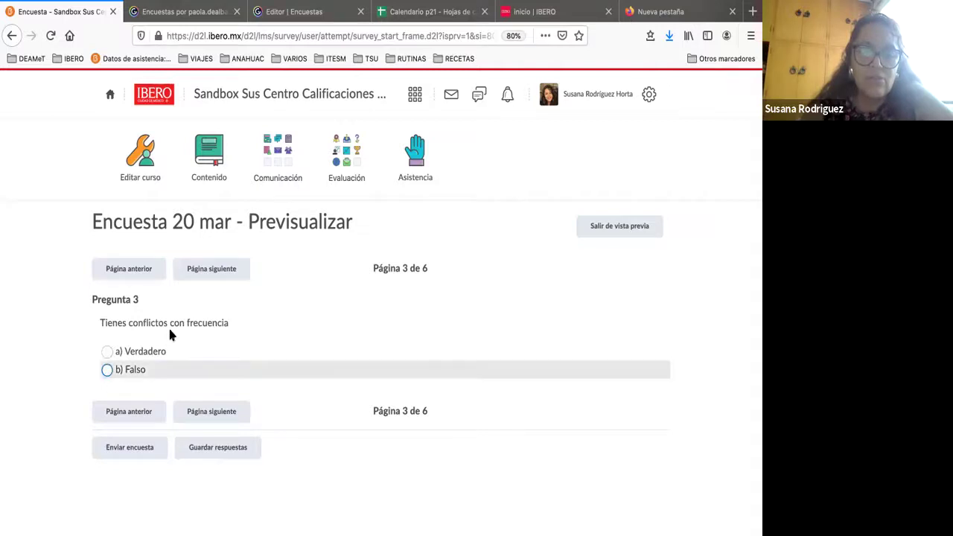
# Step: Check the conflict question's No branch in the flowchart, answer Falso to Tienes conflictos con frecuencia, and advance to the following page
pyautogui.click(179, 12)
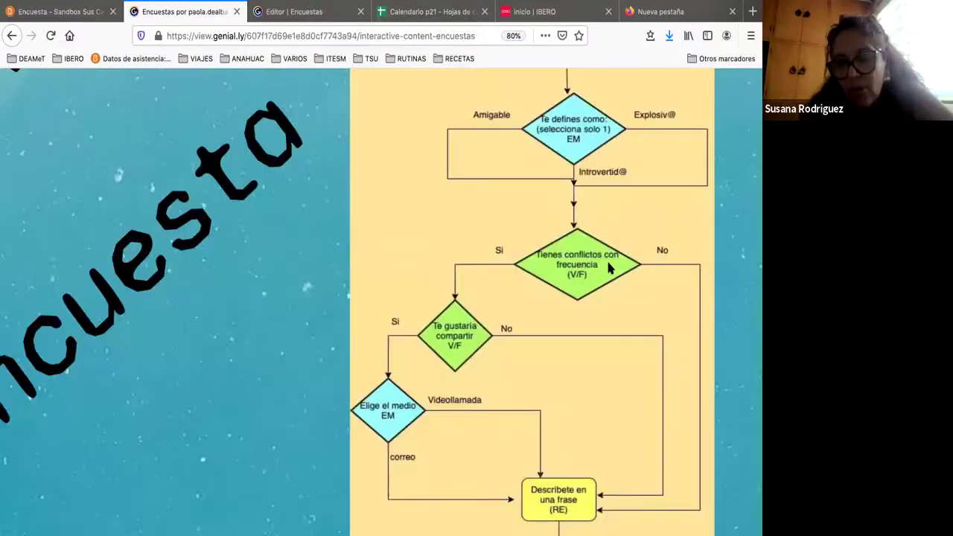
pyautogui.click(53, 12)
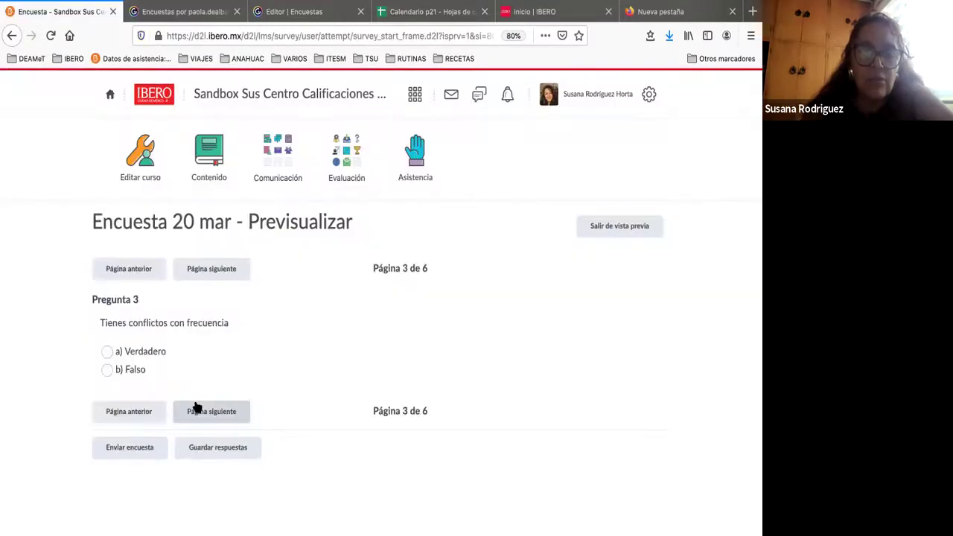
pyautogui.click(107, 369)
pyautogui.click(217, 413)
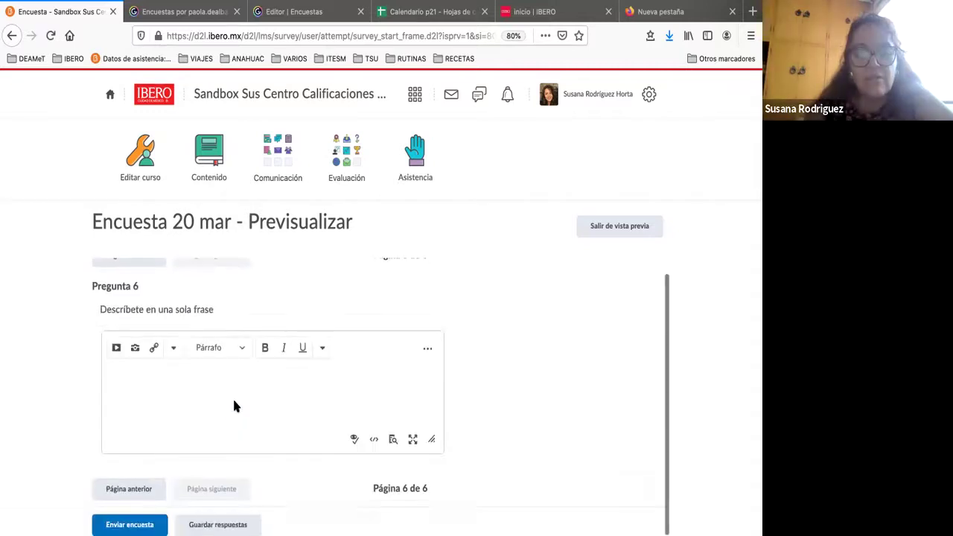
# Step: Enter "jjjjj" as the answer to Descríbete en una sola frase, and send the survey, accepting the confirmation
pyautogui.click(234, 405)
pyautogui.write('jjjjj')
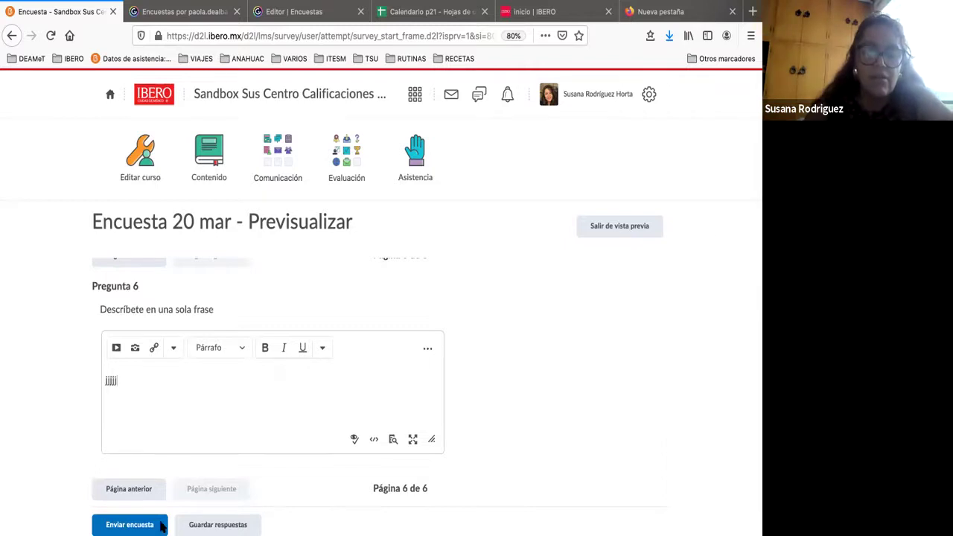
pyautogui.click(142, 524)
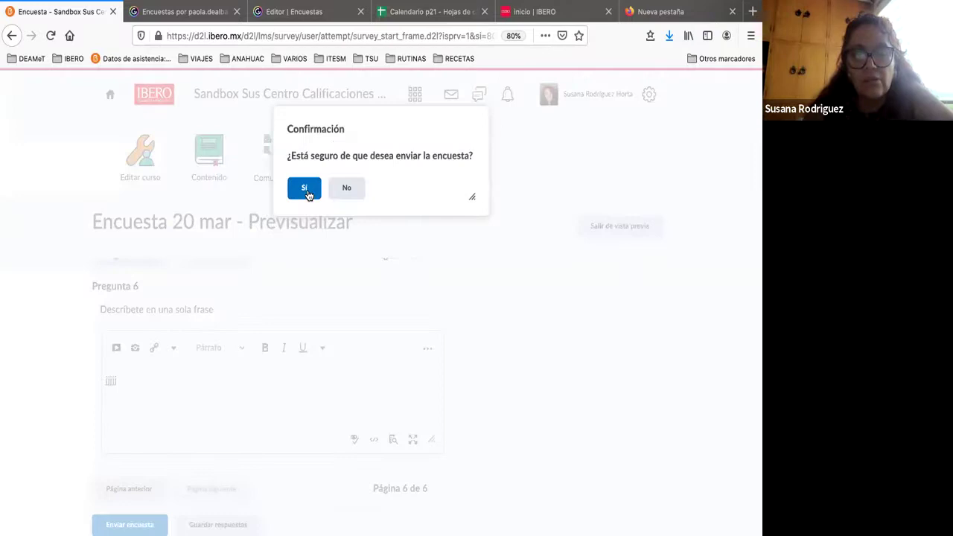
pyautogui.click(305, 189)
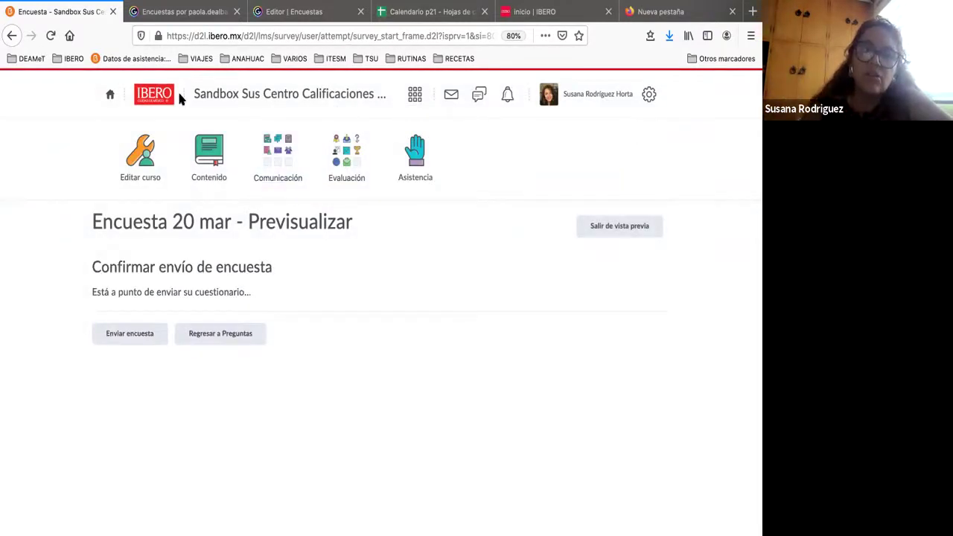
# Step: Compare the path followed after answering Falso with the flowchart, and return to the survey preview
pyautogui.click(186, 11)
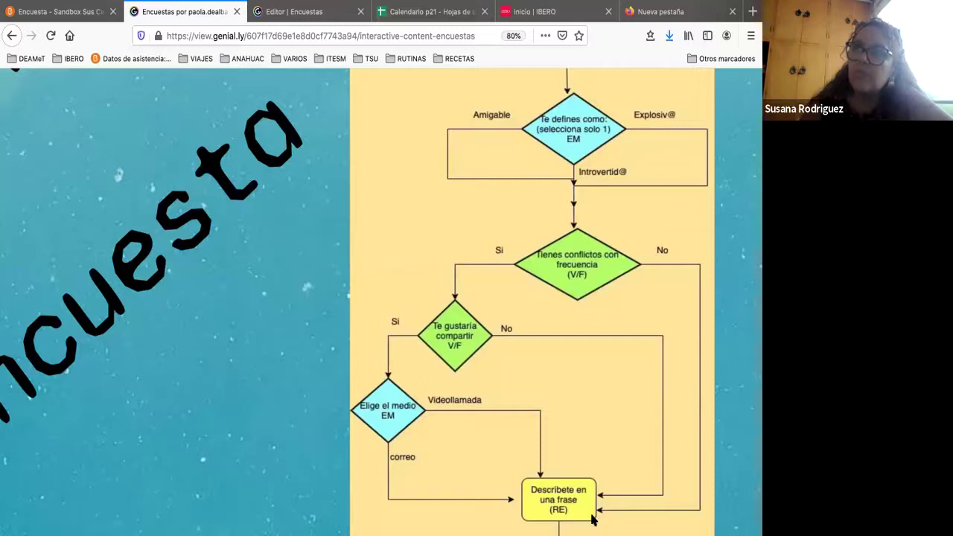
pyautogui.click(24, 12)
# Step: Switch to Chrome and close the Untitled Diagram, Question Editor and both Ver pregunta pages
pyautogui.moveTo(328, 526)
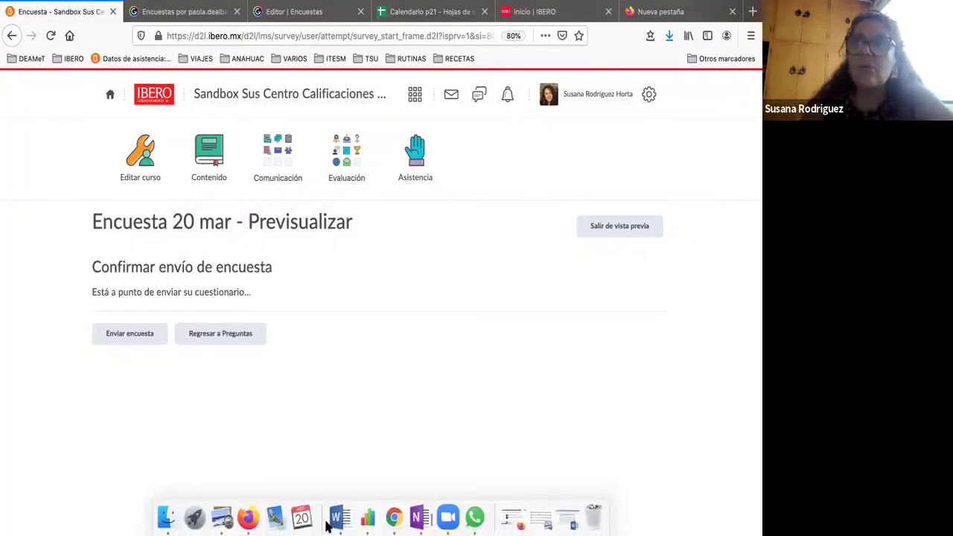
pyautogui.click(394, 514)
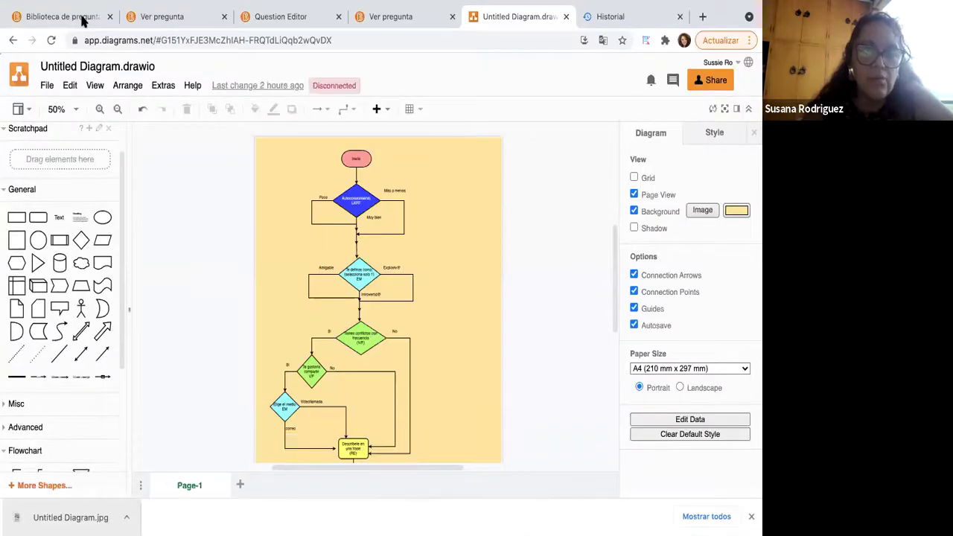
pyautogui.moveTo(544, 65)
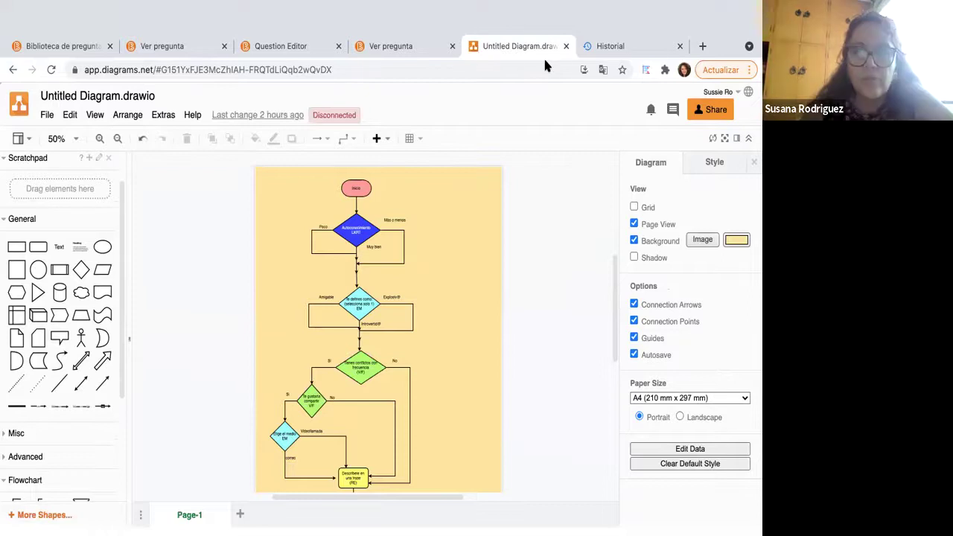
pyautogui.click(65, 46)
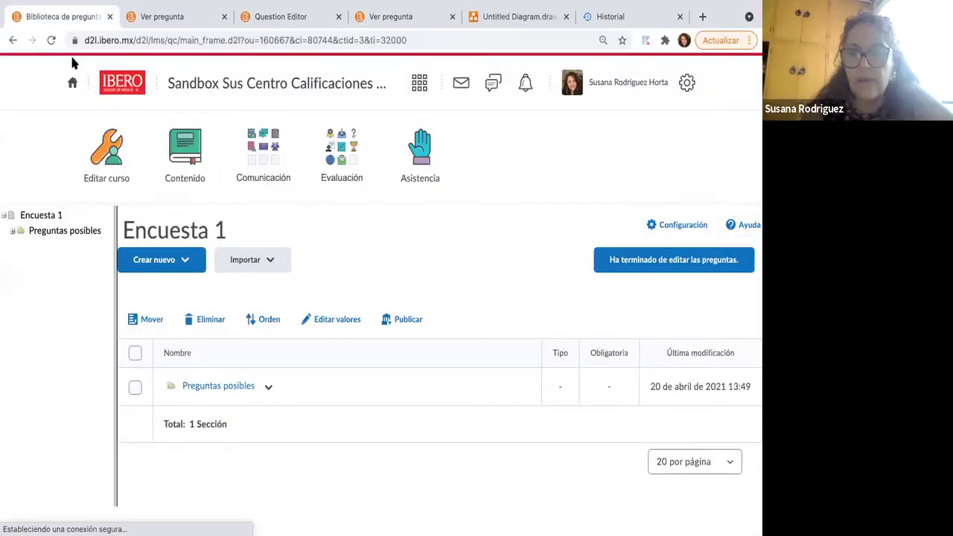
pyautogui.click(566, 17)
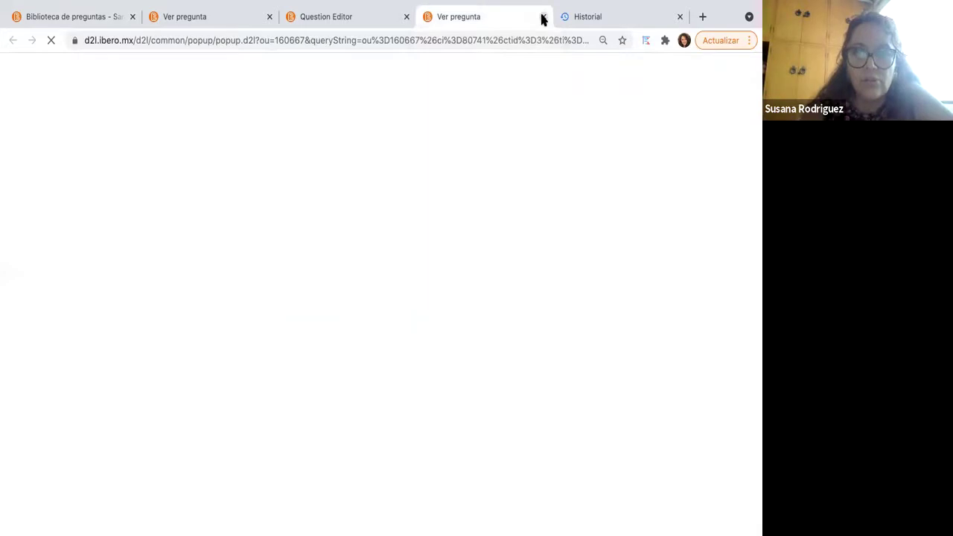
pyautogui.click(406, 17)
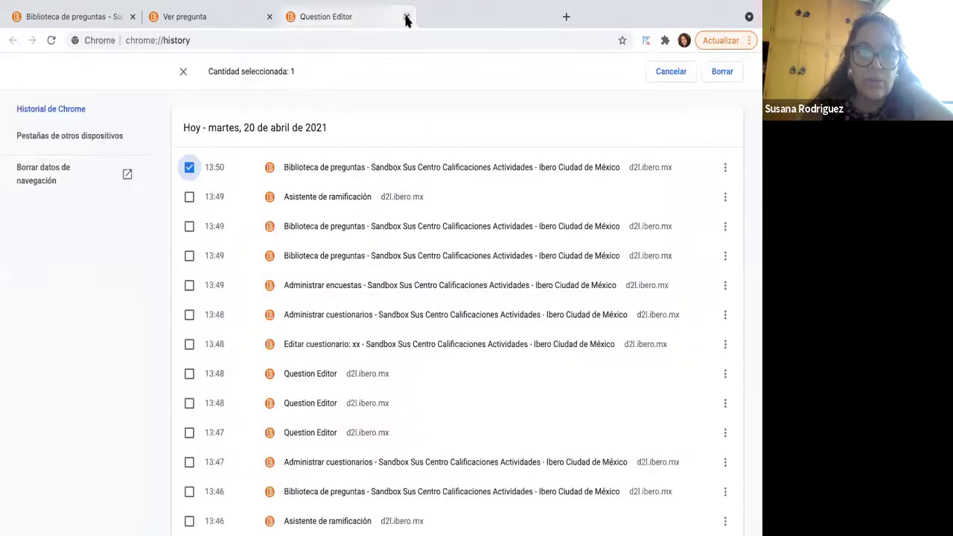
pyautogui.click(406, 17)
pyautogui.click(275, 15)
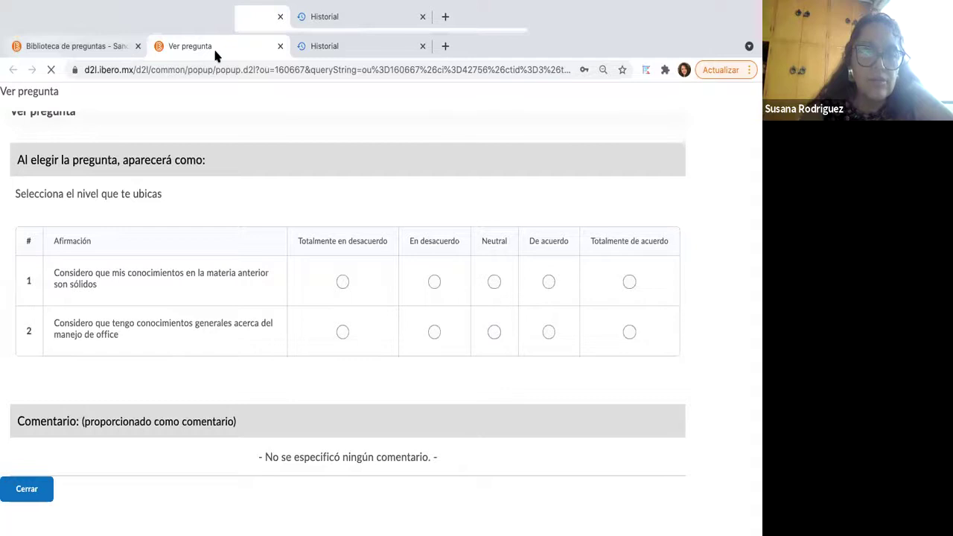
pyautogui.click(280, 17)
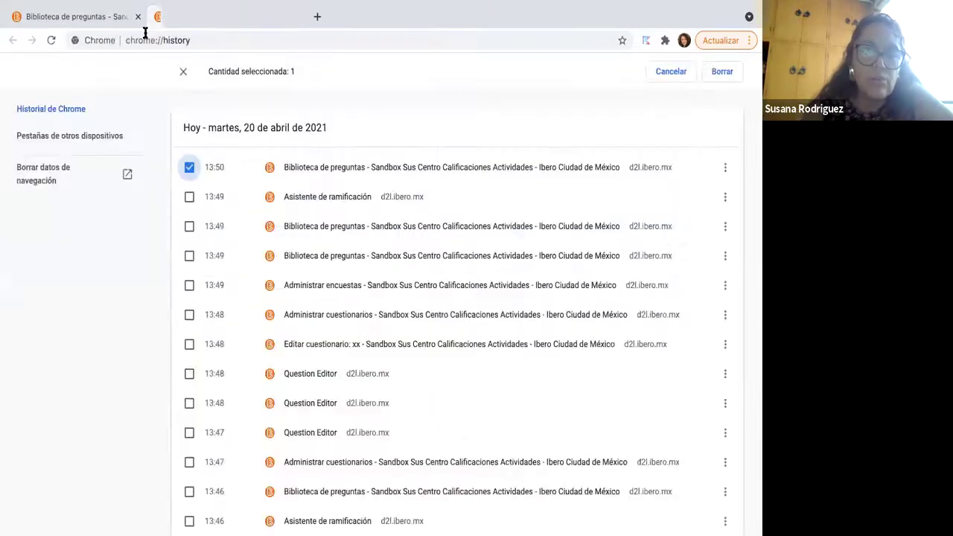
# Step: Sign back in to the inactive session on Encuesta 1's question library with the saved credentials, and open the account profile options
pyautogui.click(87, 17)
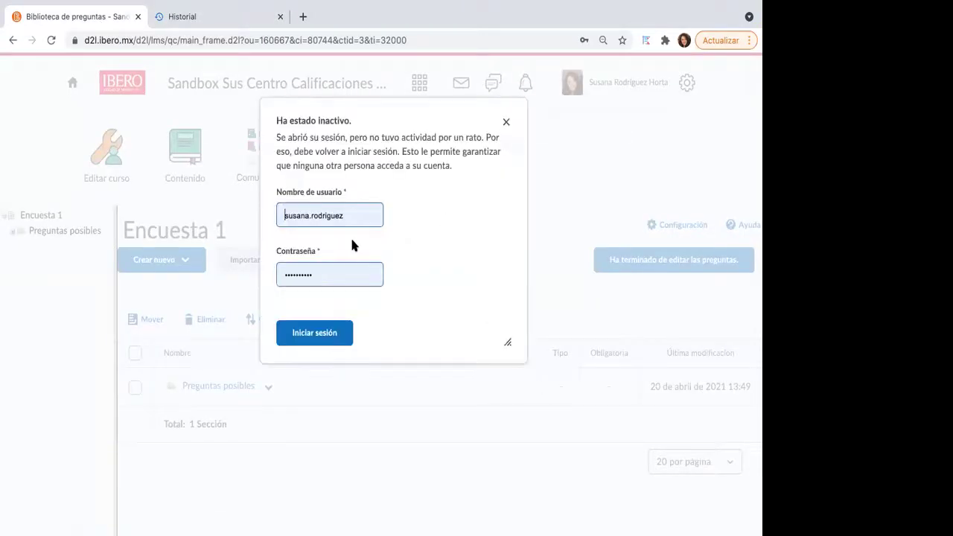
pyautogui.click(316, 339)
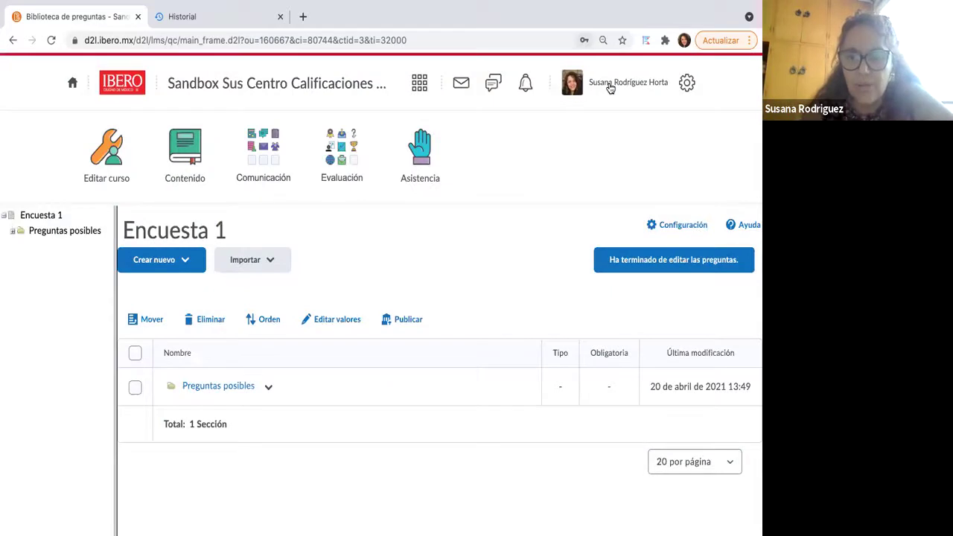
pyautogui.click(611, 85)
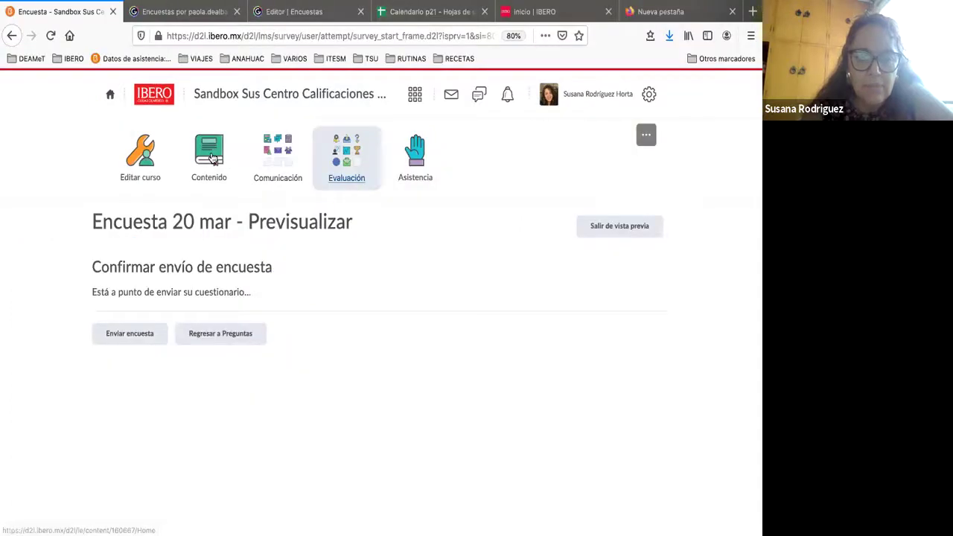
# Step: Leave the preview for the course content, open the course's survey administration, and make Encuesta 20 mar visible to users
pyautogui.click(212, 158)
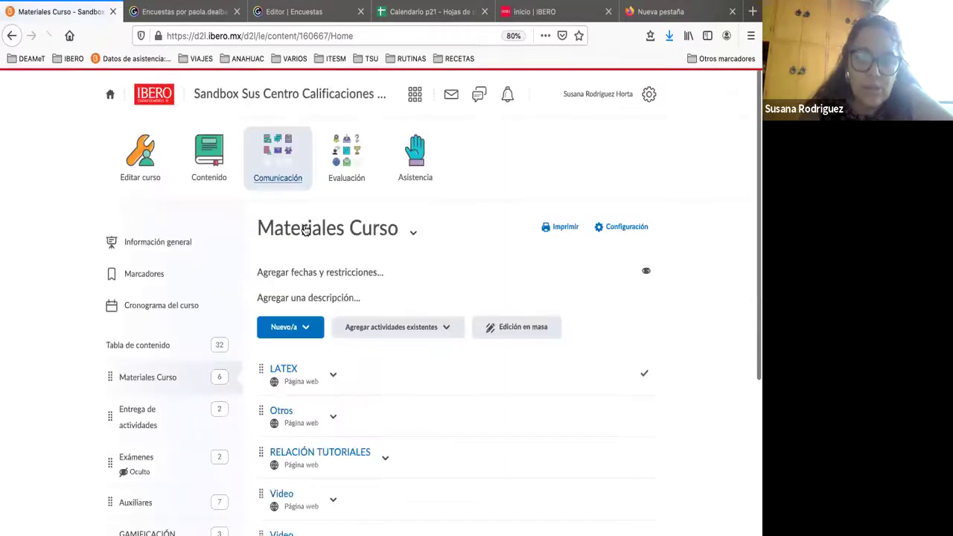
pyautogui.click(277, 157)
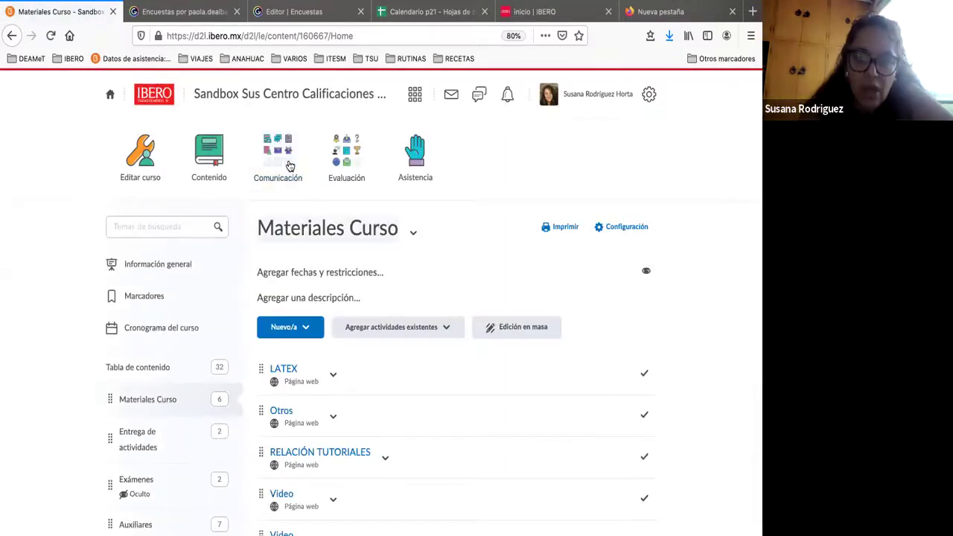
pyautogui.click(442, 169)
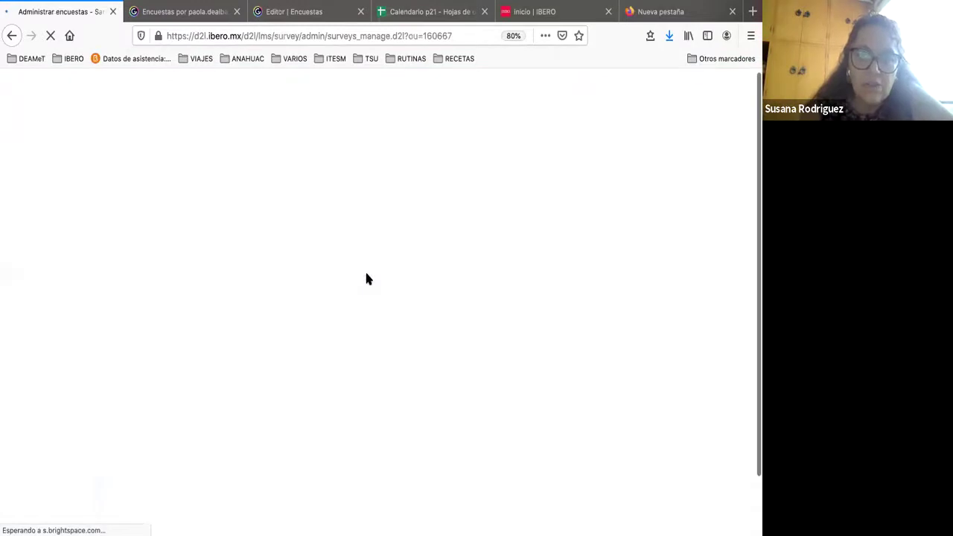
pyautogui.click(215, 458)
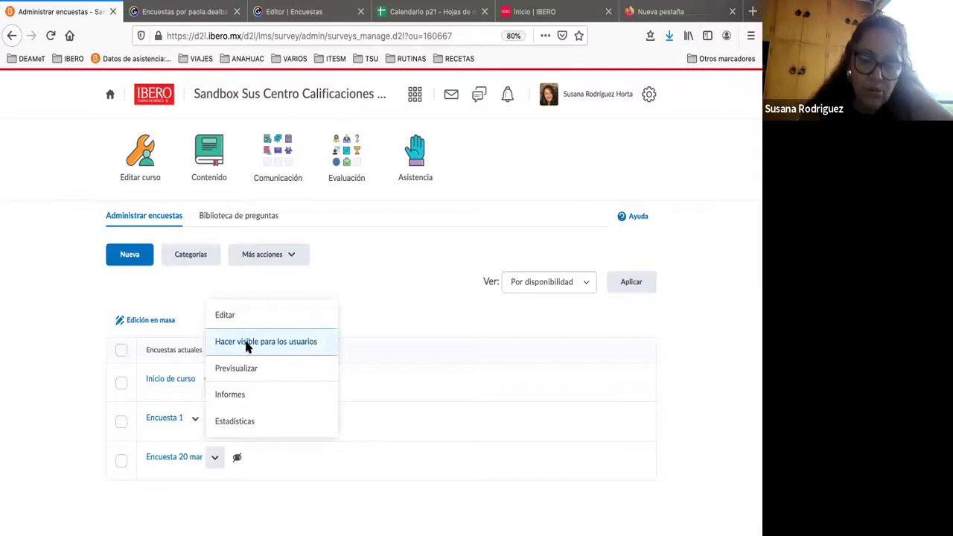
pyautogui.click(247, 344)
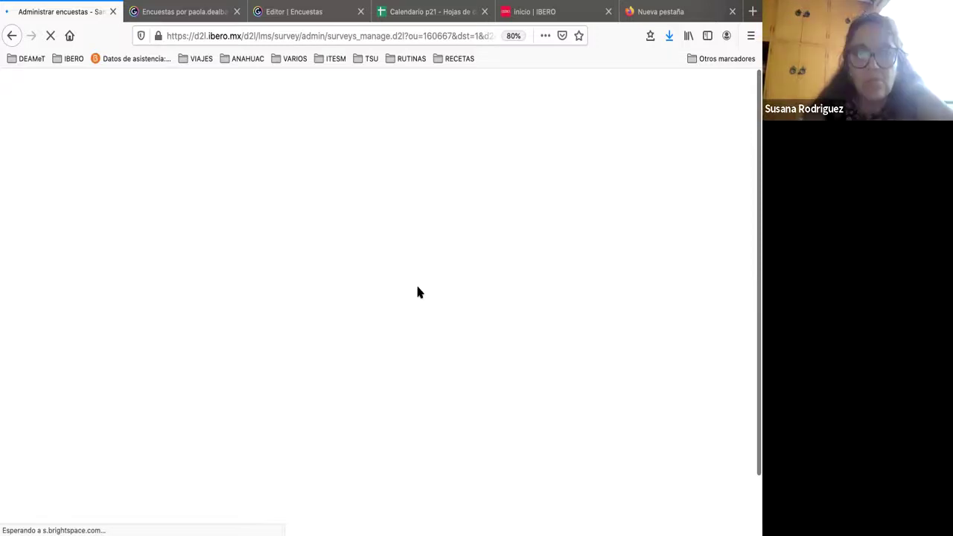
# Step: Switch to Chrome and sign in to the Ibero site with the test student's saved username and password
pyautogui.press('super+Tab')
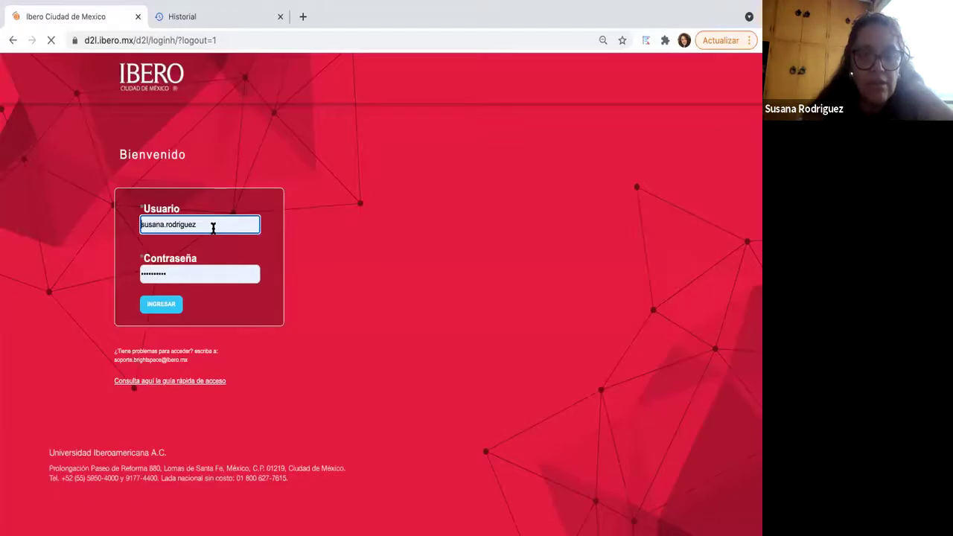
pyautogui.click(213, 225)
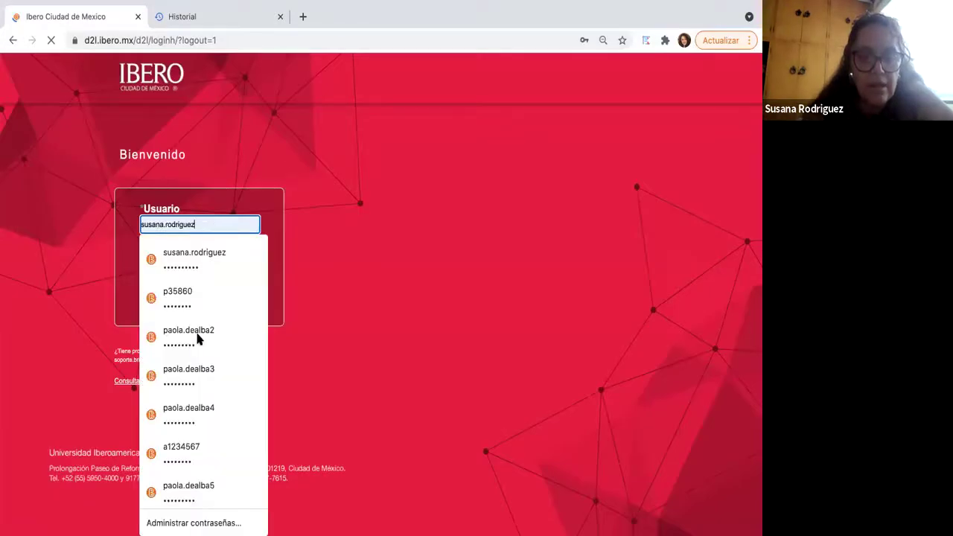
pyautogui.click(198, 335)
pyautogui.click(167, 310)
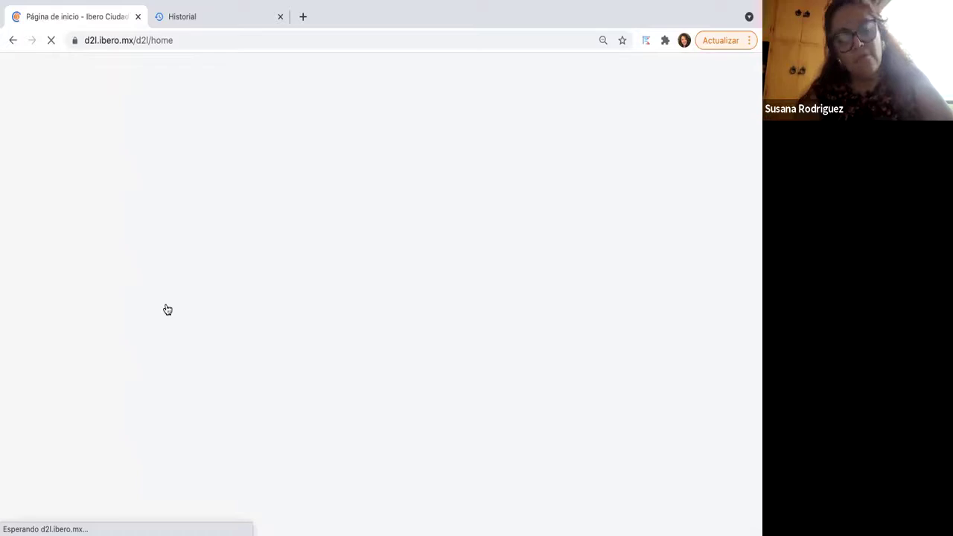
# Step: Take the Chrome window with the student home page out of full screen and close the Historial page
pyautogui.moveTo(255, 6)
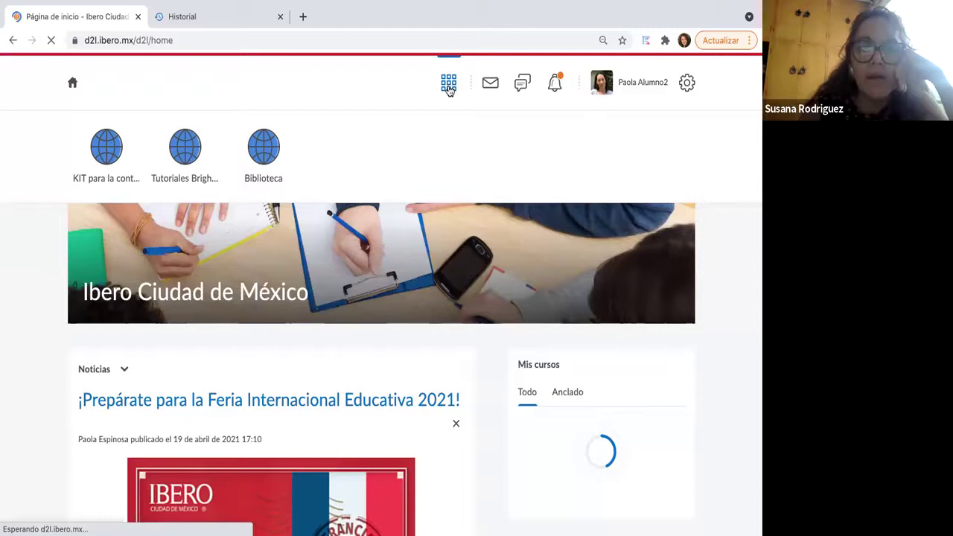
pyautogui.click(226, 41)
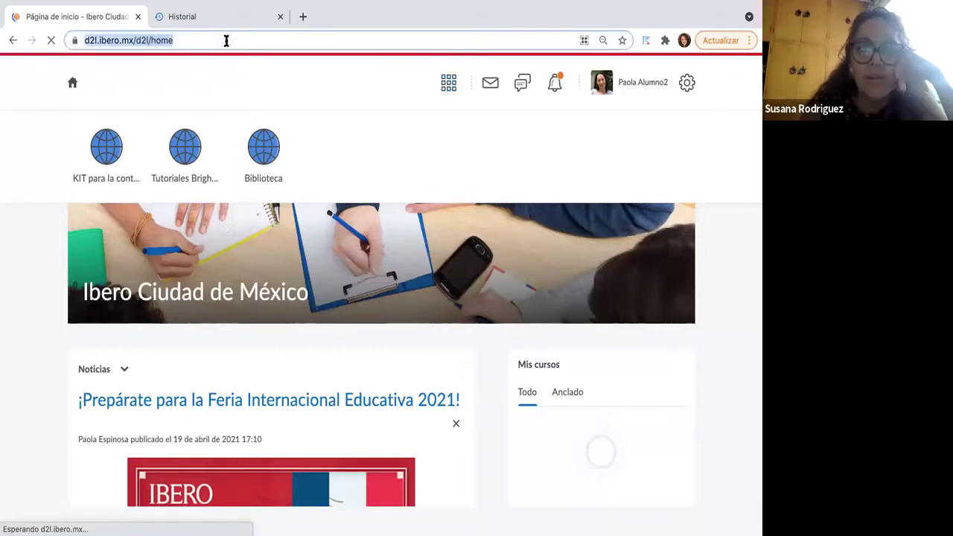
pyautogui.click(33, 6)
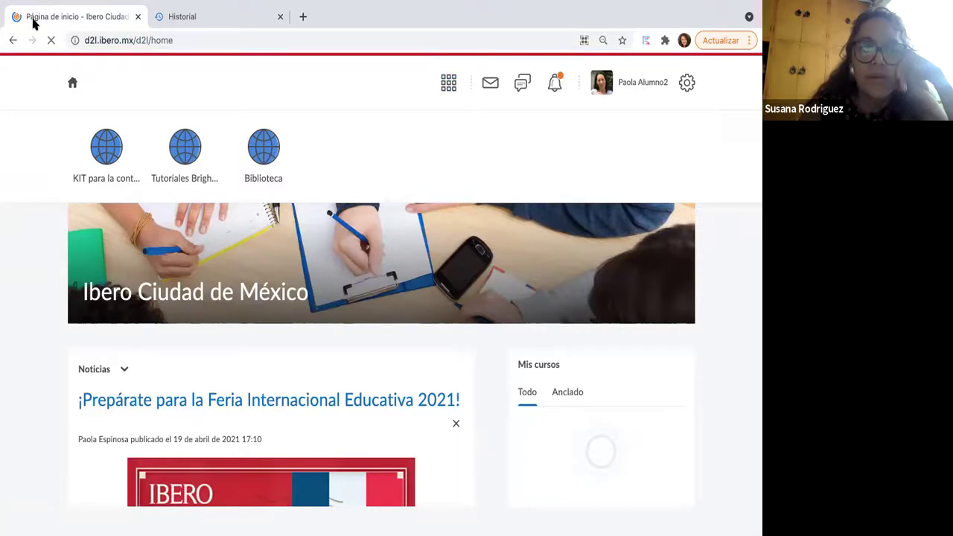
pyautogui.moveTo(35, 23)
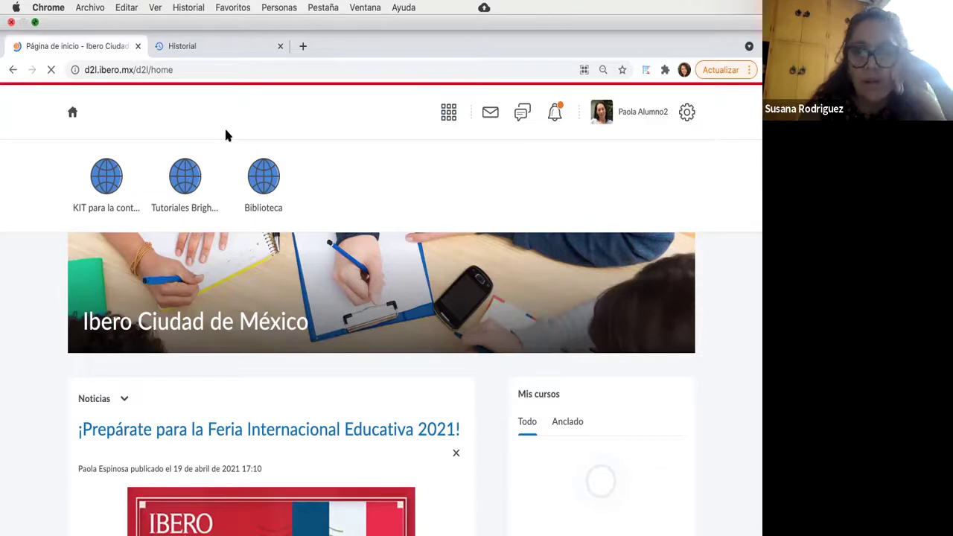
pyautogui.press('ctrl+super+f')
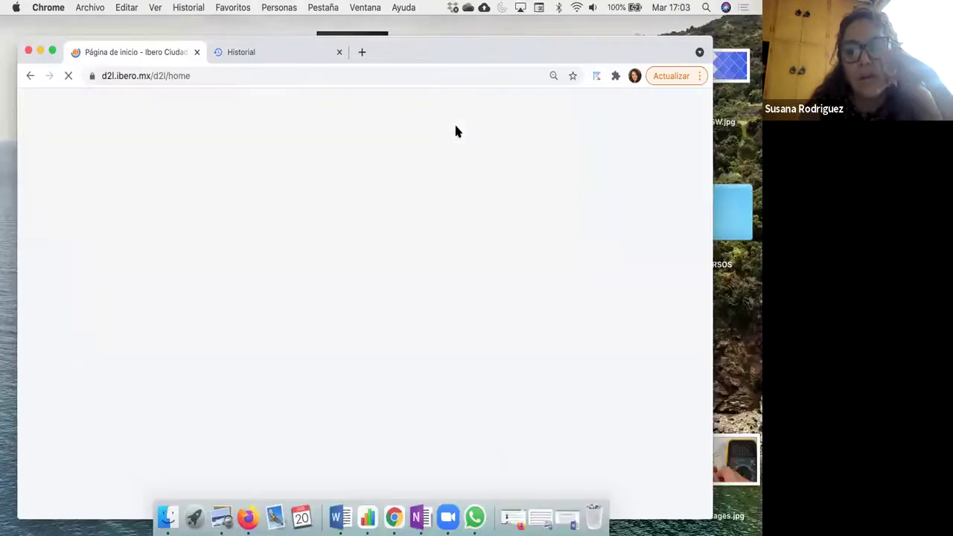
pyautogui.click(339, 52)
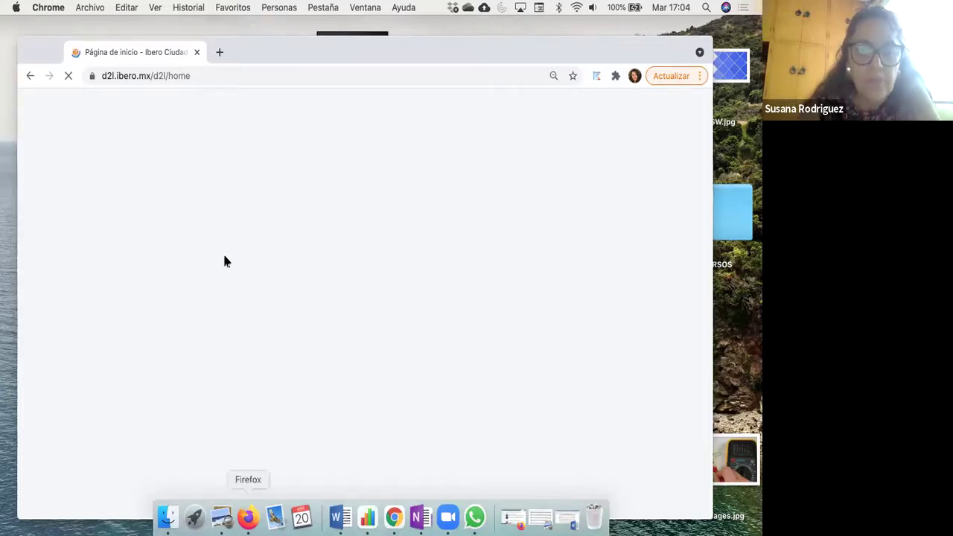
# Step: Switch to Firefox, view the actions available for Encuesta 20 mar, and go to the blank new page
pyautogui.click(218, 466)
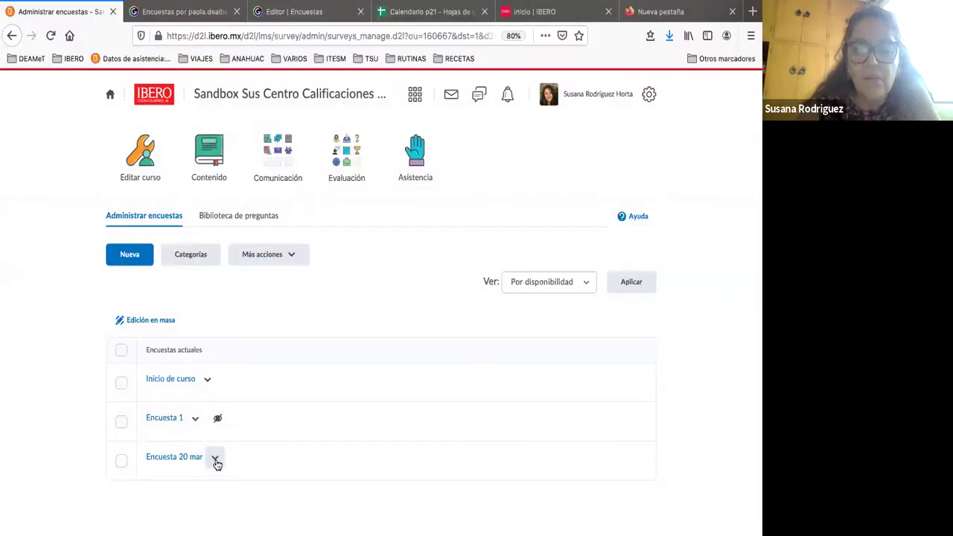
pyautogui.click(217, 466)
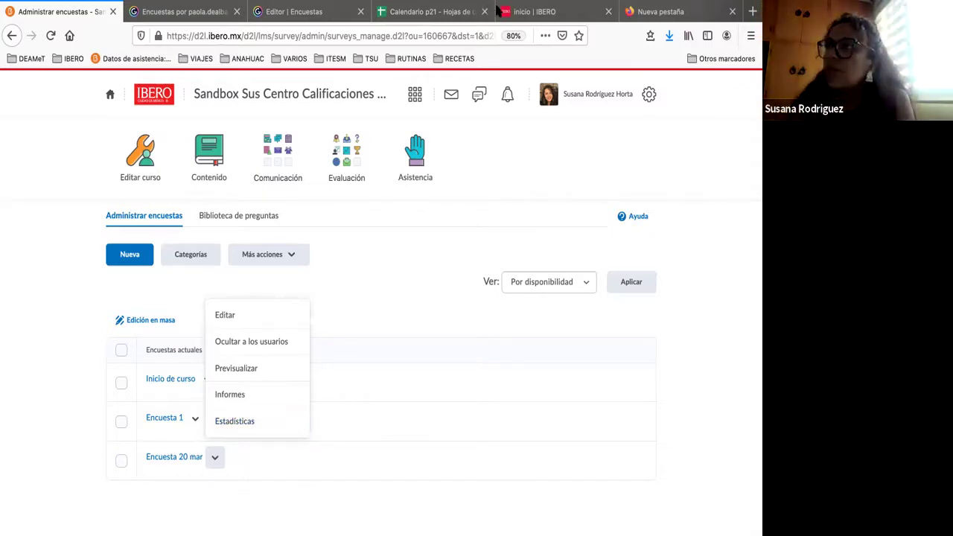
pyautogui.click(648, 13)
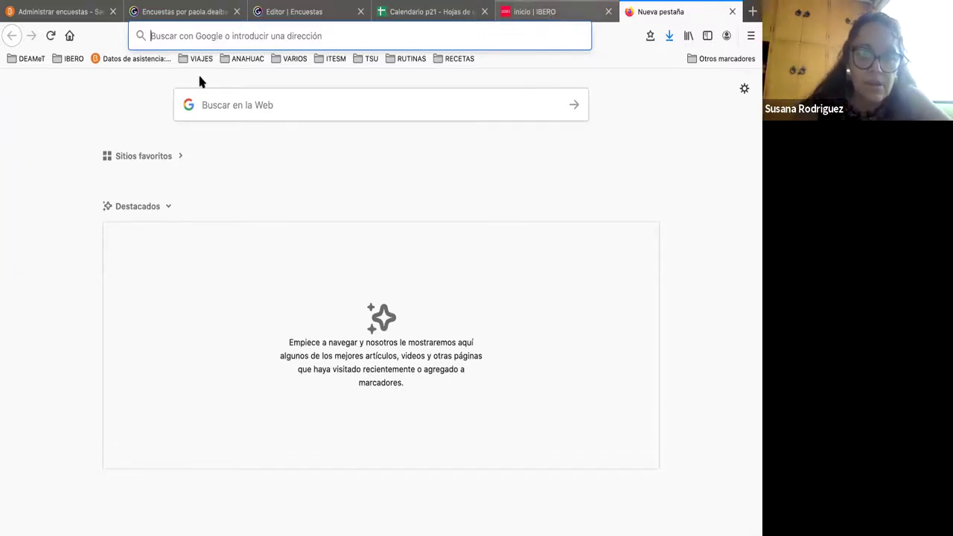
# Step: Check the student home page's loading in Chrome and return to Firefox
pyautogui.press('super+Tab')
pyautogui.press('Return')
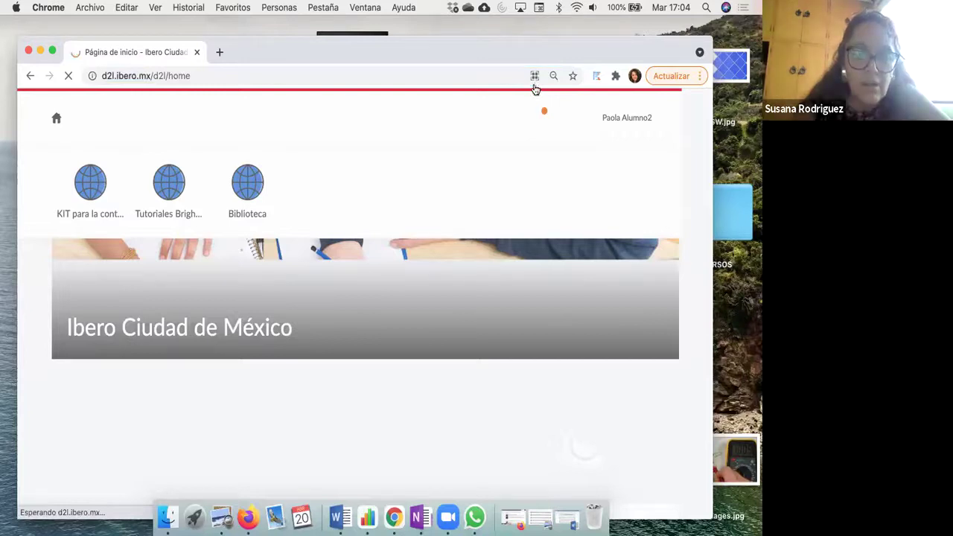
pyautogui.press('super+Tab')
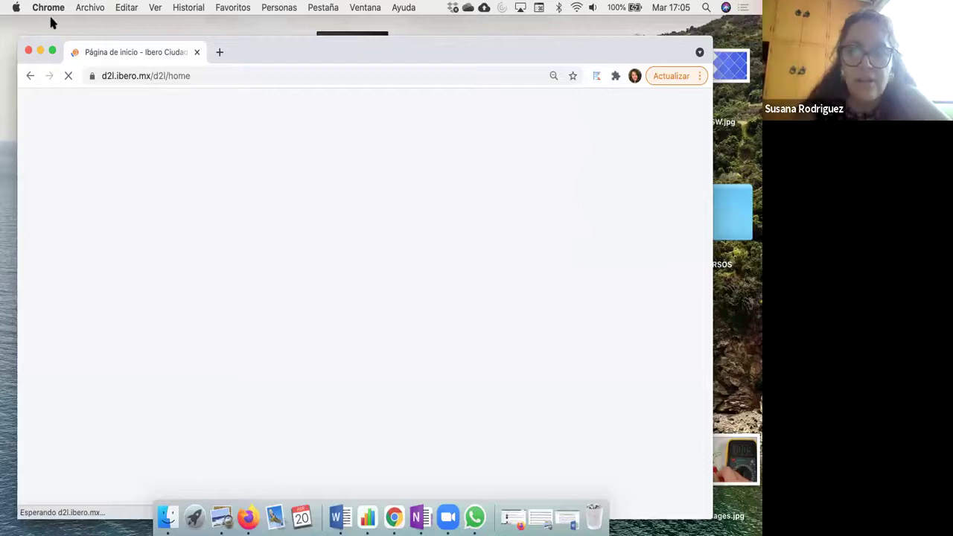
pyautogui.press('super+Tab')
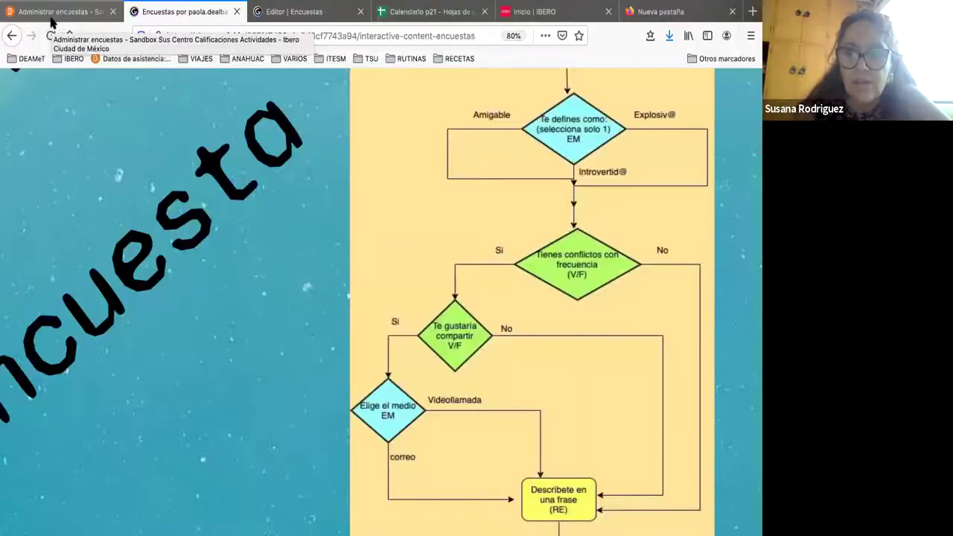
# Step: Sign out of the teacher account from the survey administration page, and open Sandbox Sus Centro Calificaciones Actividades as the test student
pyautogui.click(50, 17)
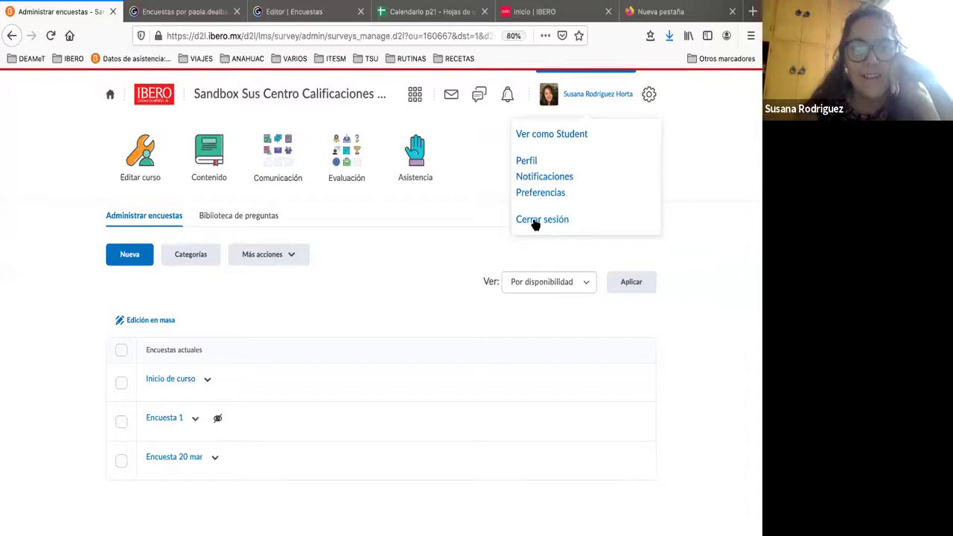
pyautogui.click(534, 221)
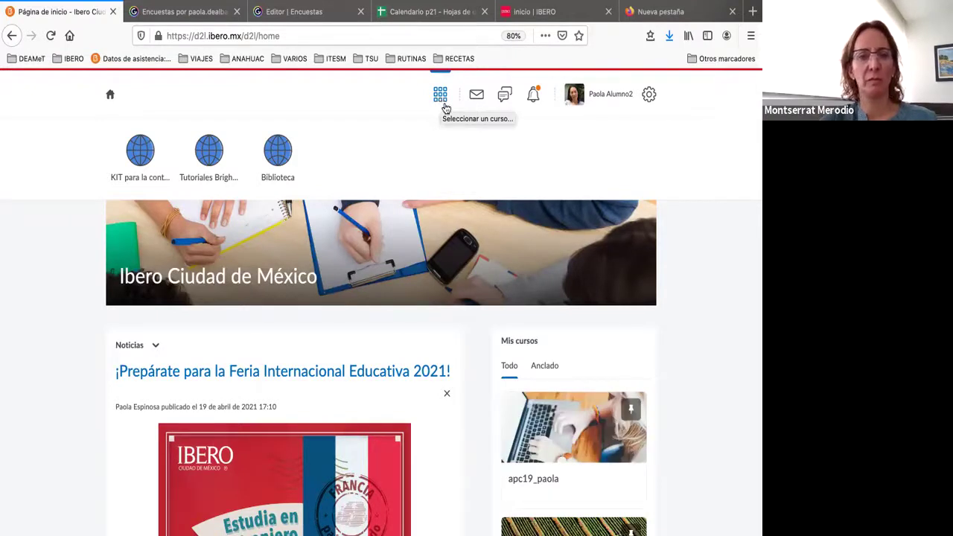
pyautogui.click(445, 108)
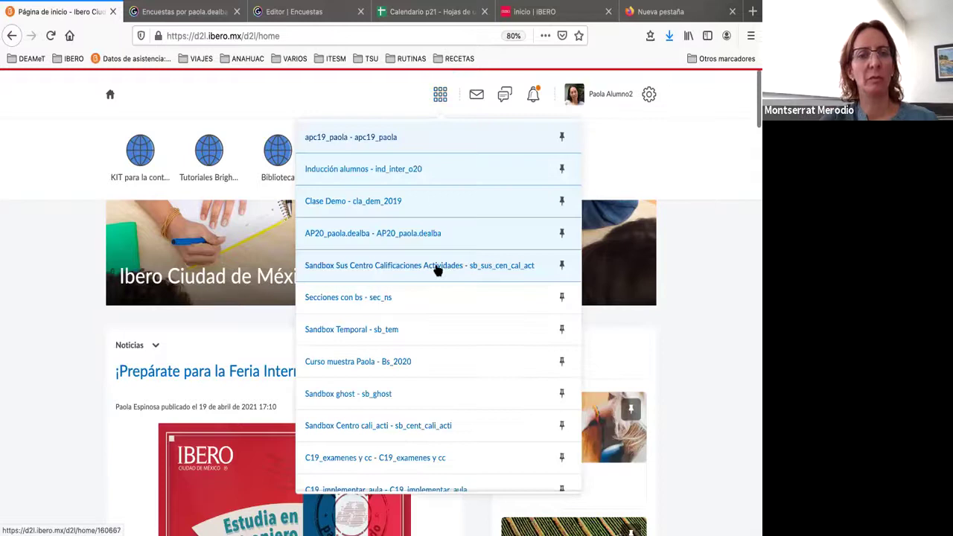
pyautogui.click(438, 269)
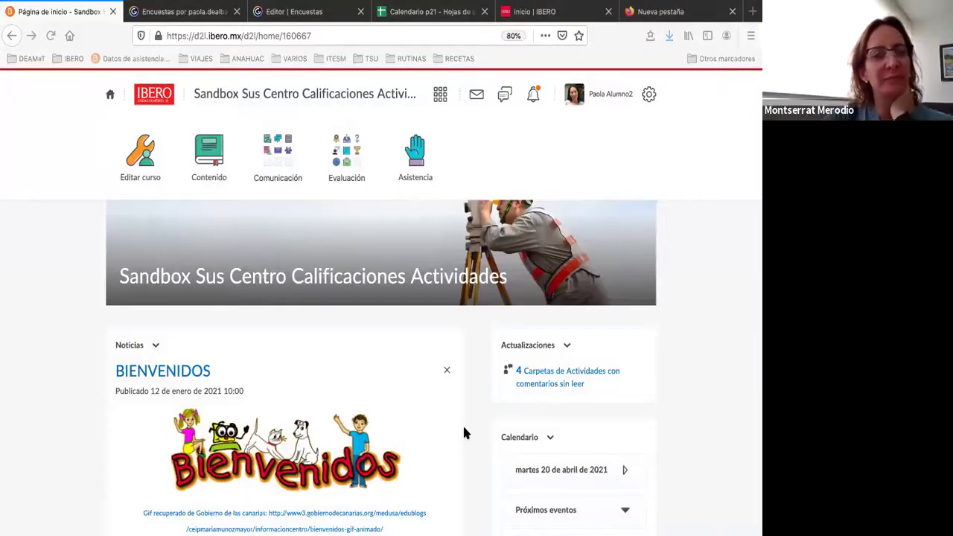
# Step: Open the course's survey list, view the options of Encuesta 20 mar, and start that survey
pyautogui.click(280, 167)
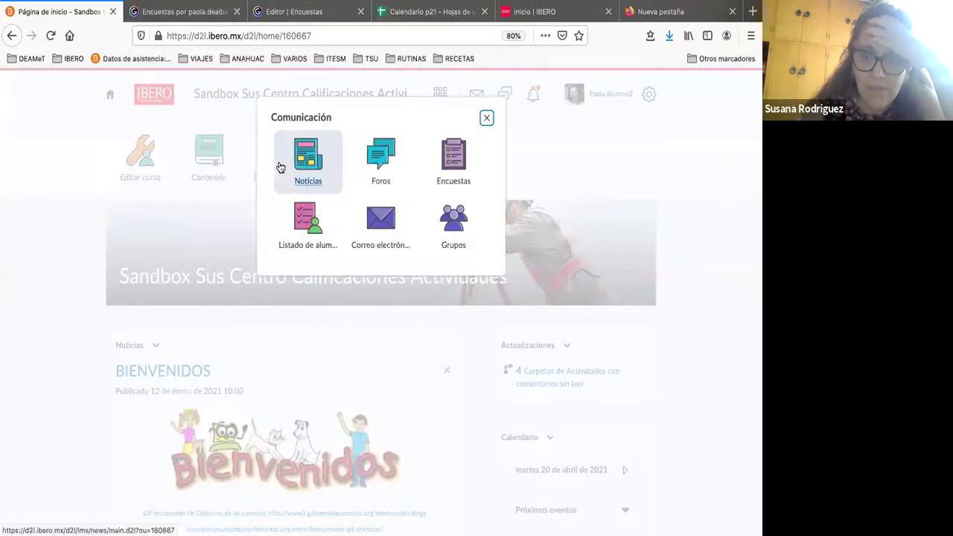
pyautogui.click(454, 156)
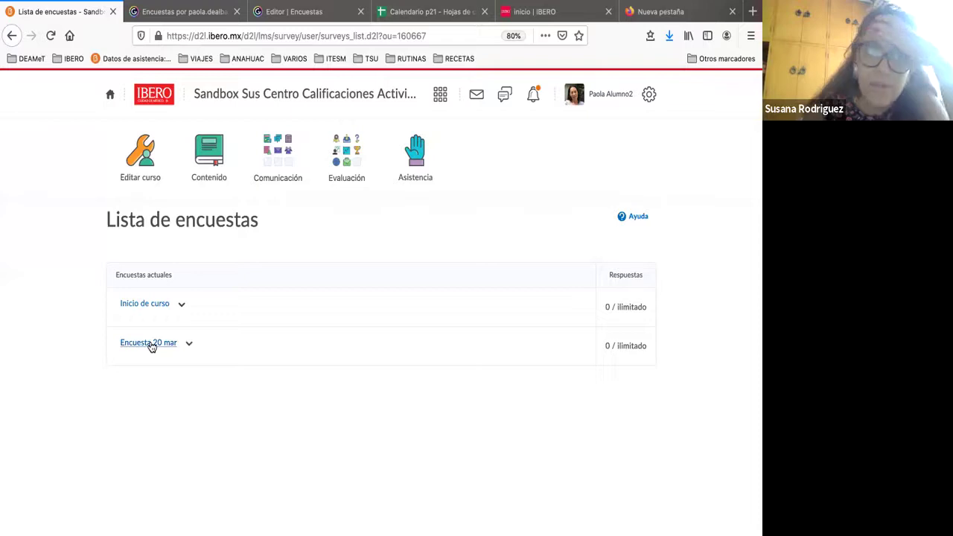
pyautogui.click(189, 347)
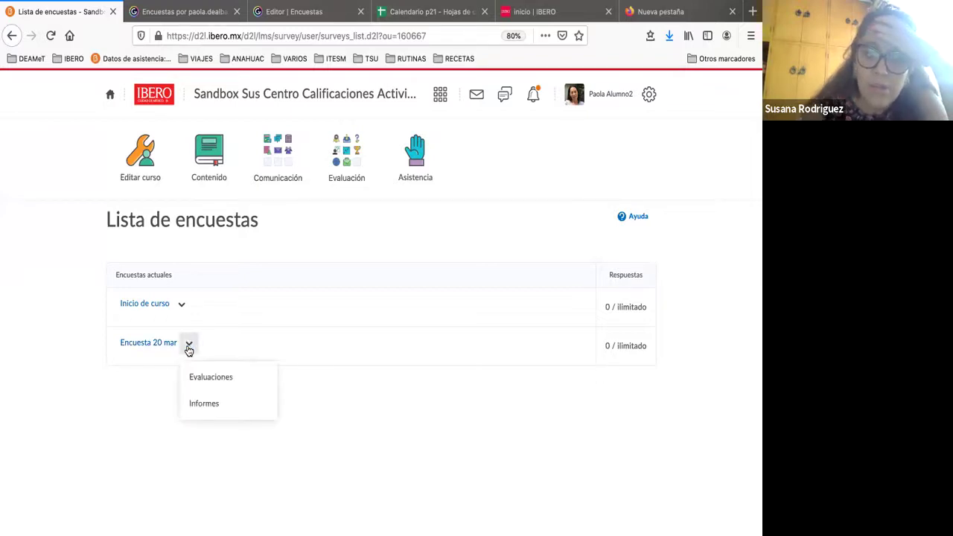
pyautogui.click(150, 344)
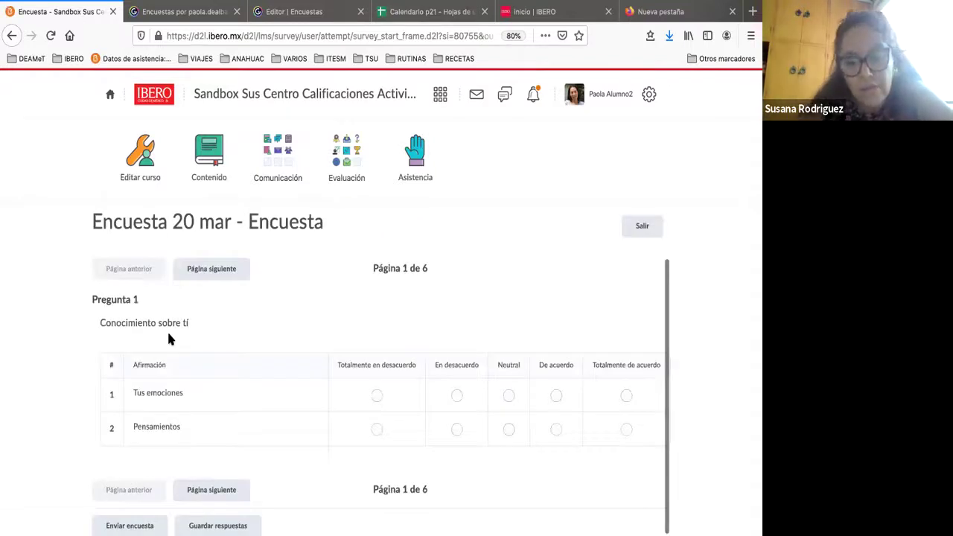
# Step: Answer En desacuerdo for Tus emociones and introverti@ for Te defines como, and continue to page 3
pyautogui.click(456, 395)
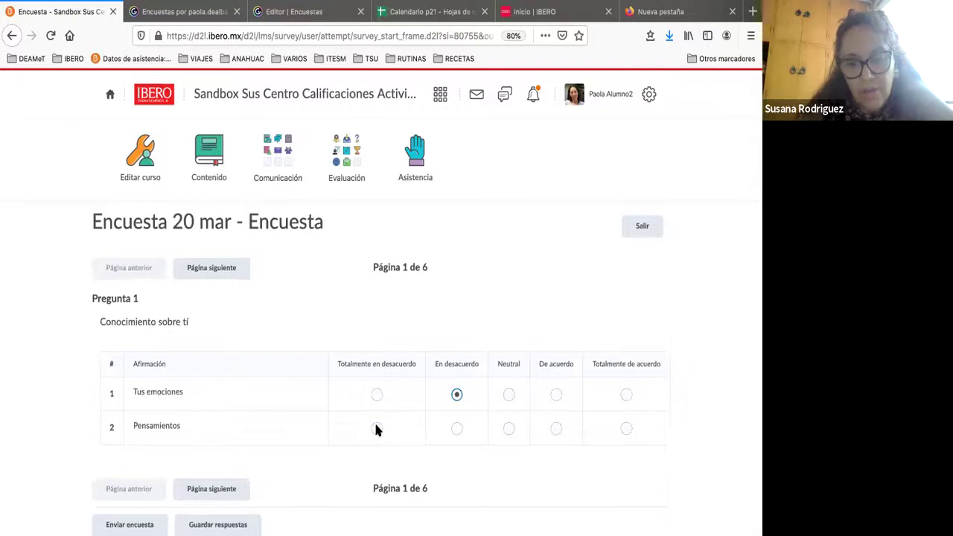
pyautogui.click(211, 489)
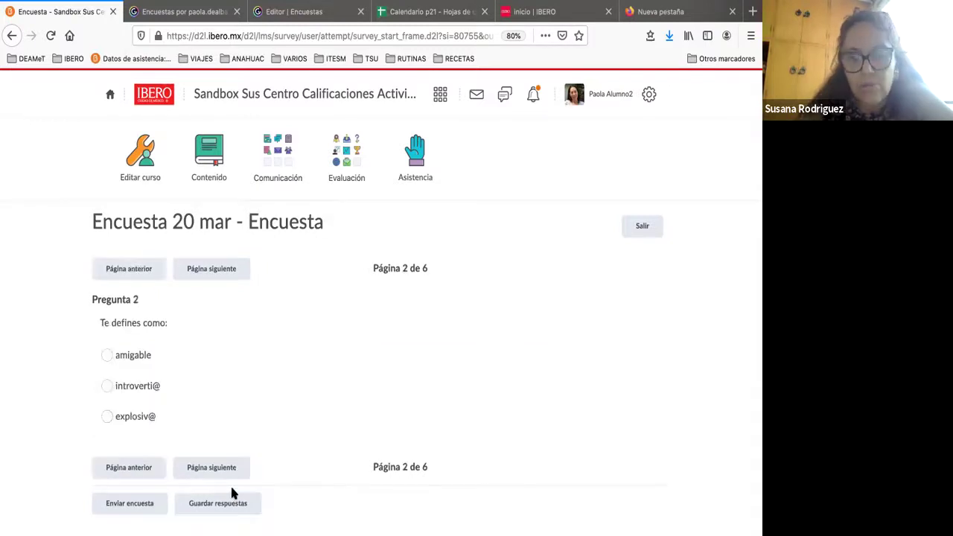
pyautogui.click(137, 388)
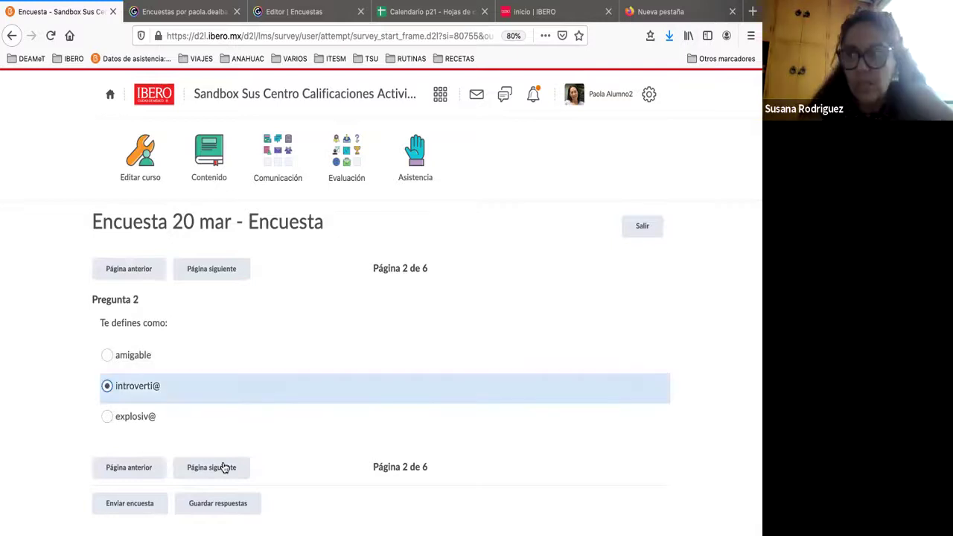
pyautogui.click(223, 468)
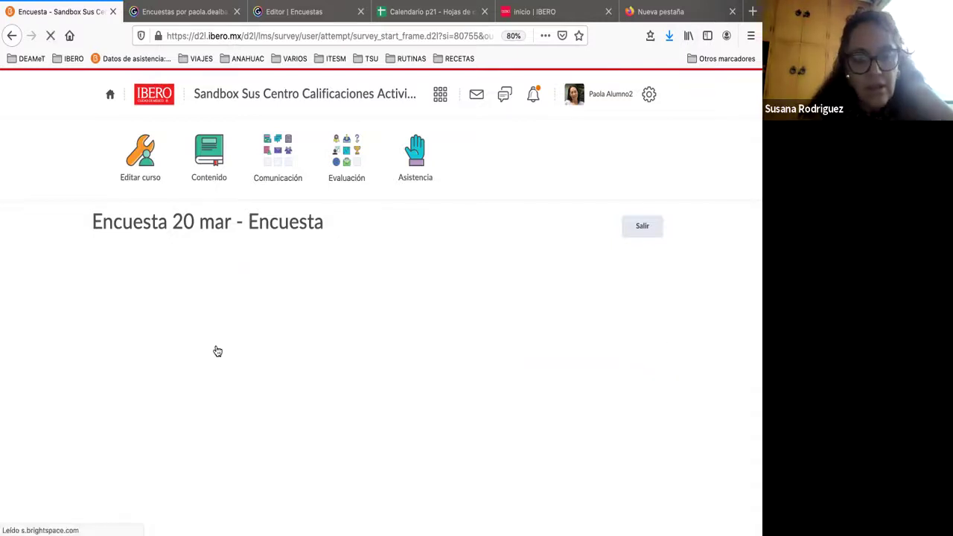
# Step: Answer questions 3 and 4 with their first option and continue to question 5
pyautogui.click(136, 354)
pyautogui.click(229, 414)
pyautogui.click(151, 354)
pyautogui.click(231, 414)
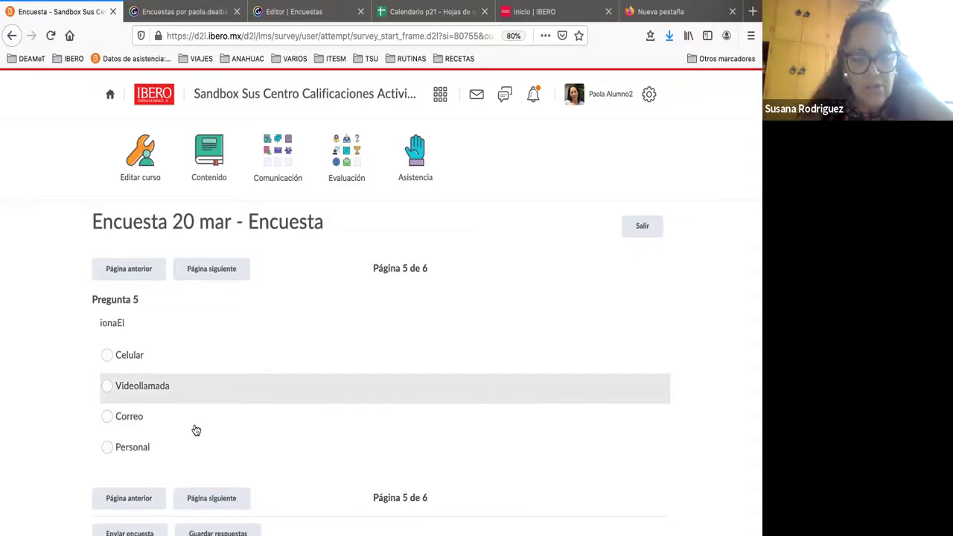
# Step: Continue to the last page and enter "Listo" as the answer to Descríbete en una sola frase
pyautogui.click(227, 502)
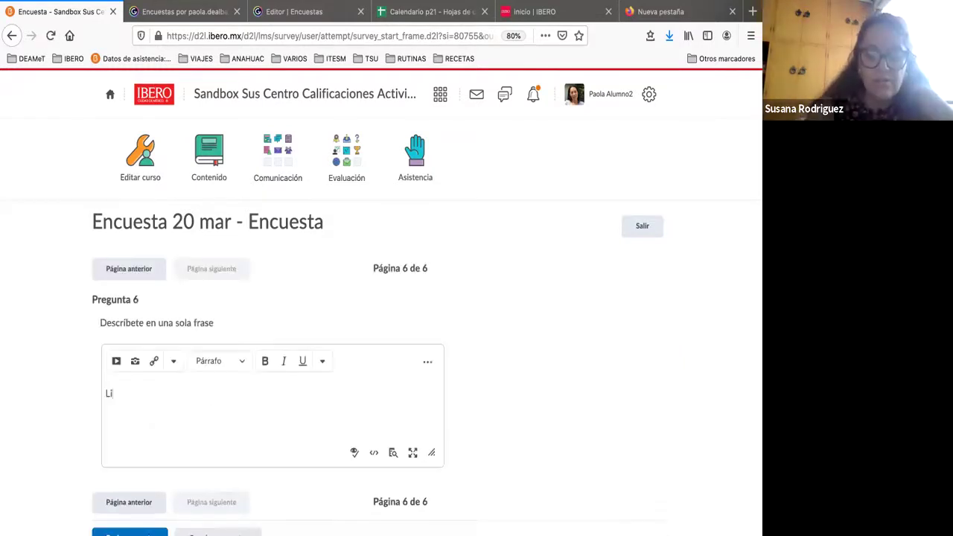
pyautogui.write('sto')
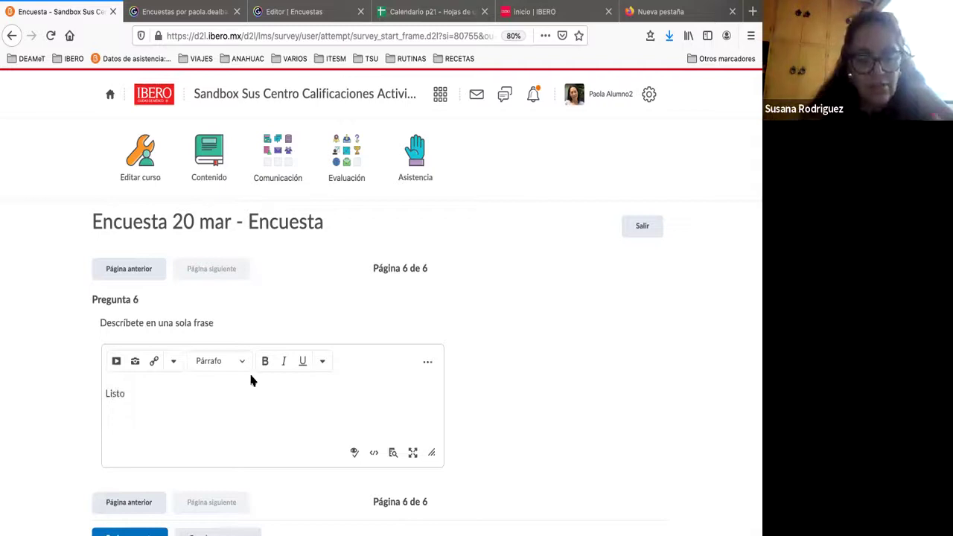
# Step: Submit the answered Encuesta 20 mar, confirm the submission, and return to the course's survey list
pyautogui.scroll(-1, 140, 518)
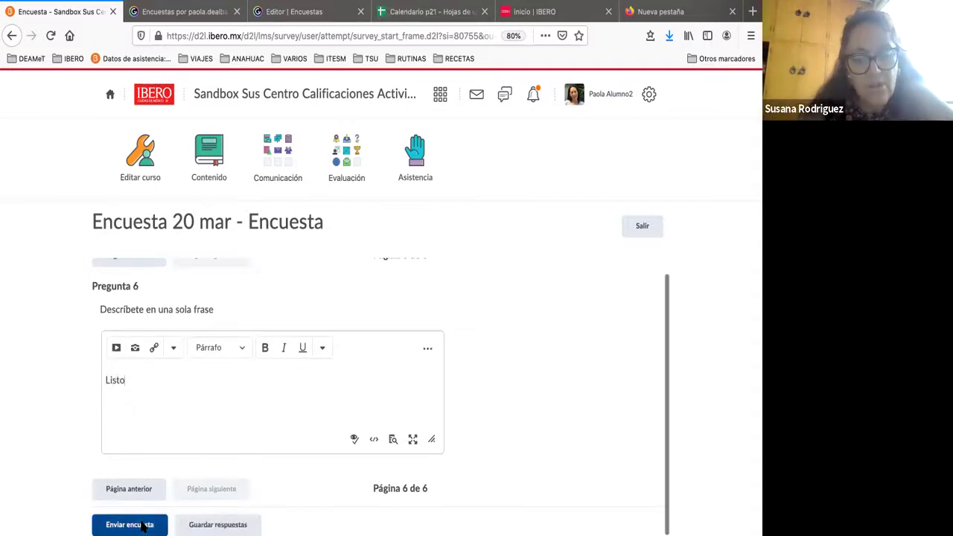
pyautogui.click(144, 525)
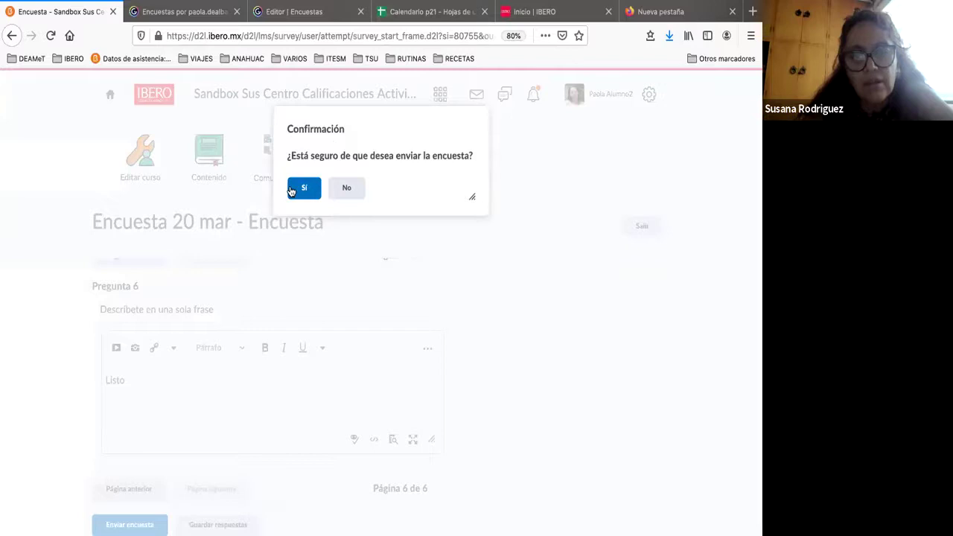
pyautogui.click(291, 191)
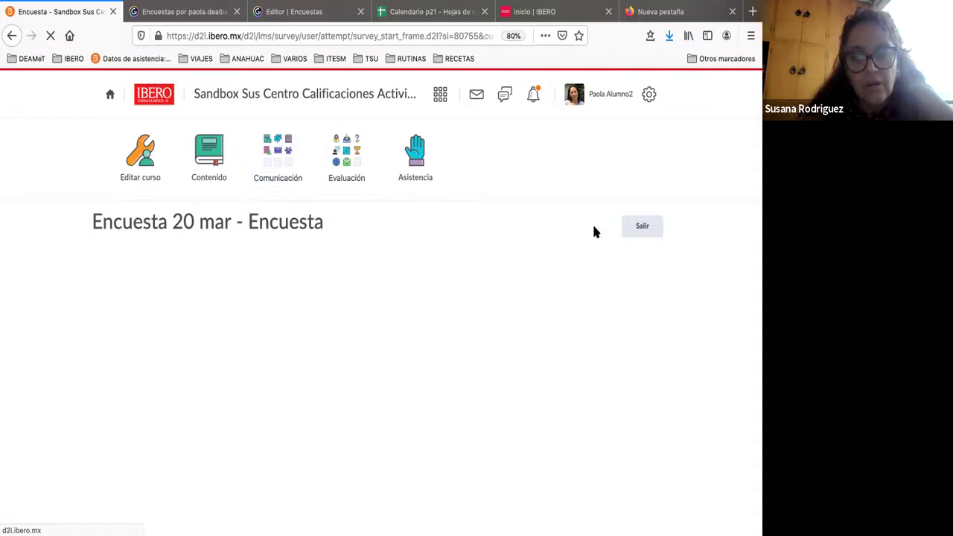
pyautogui.click(639, 227)
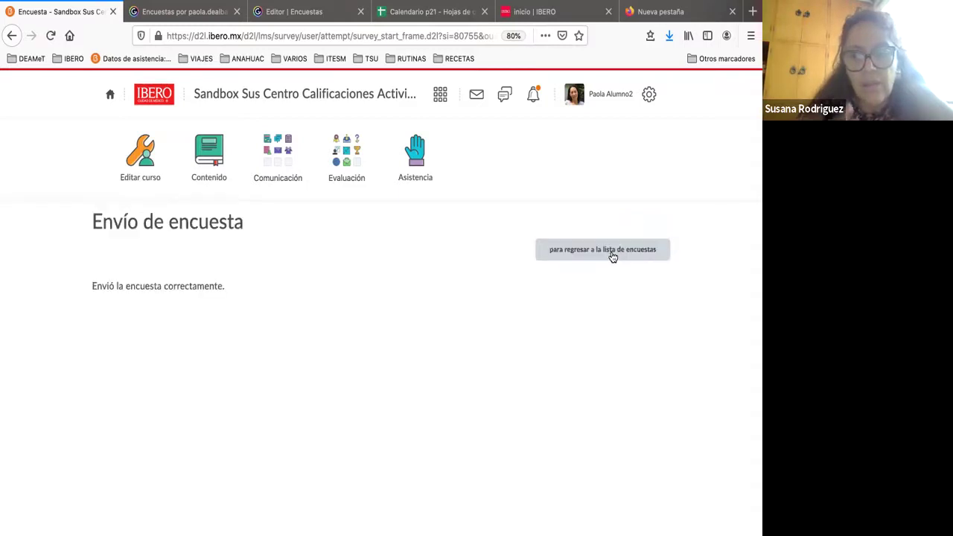
pyautogui.click(612, 257)
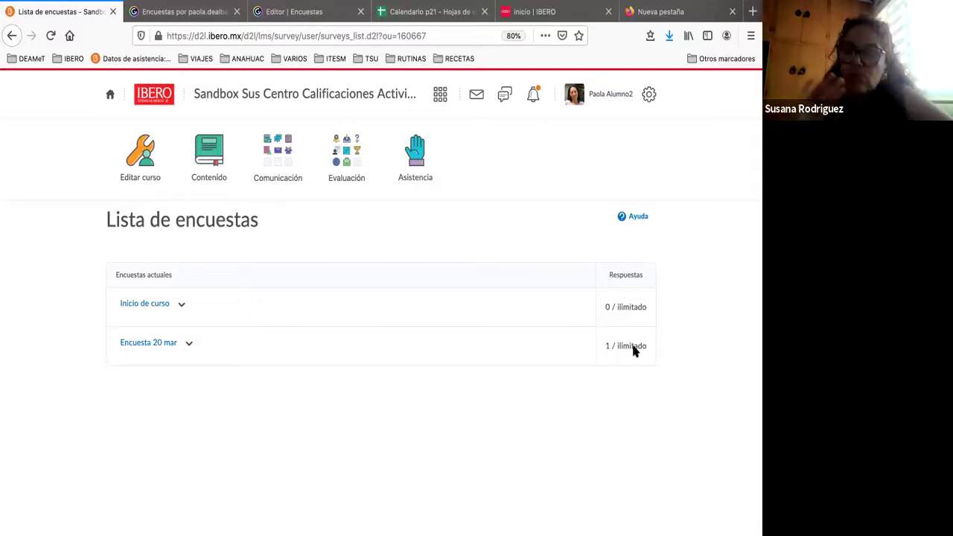
# Step: Log out of the test student account and sign back in as the instructor with the saved credentials
pyautogui.click(593, 96)
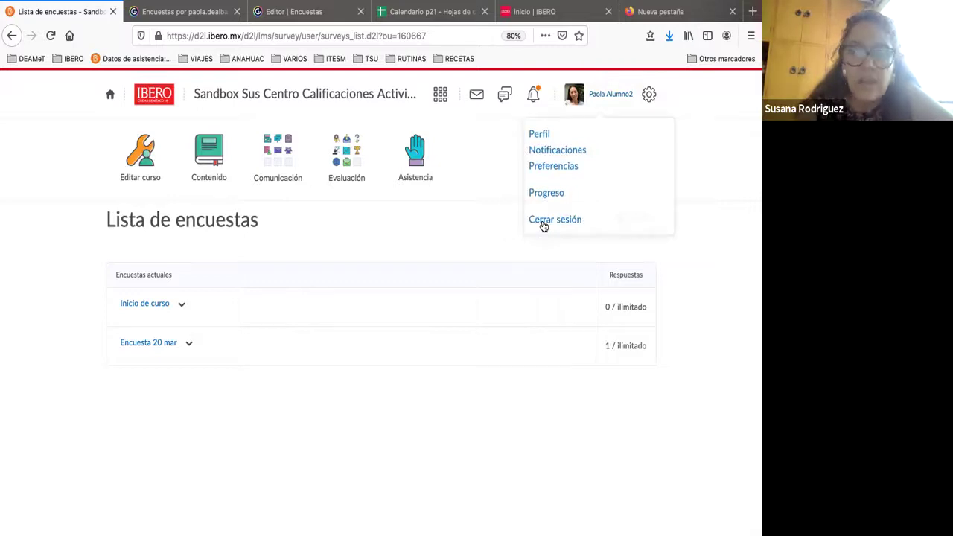
pyautogui.click(543, 221)
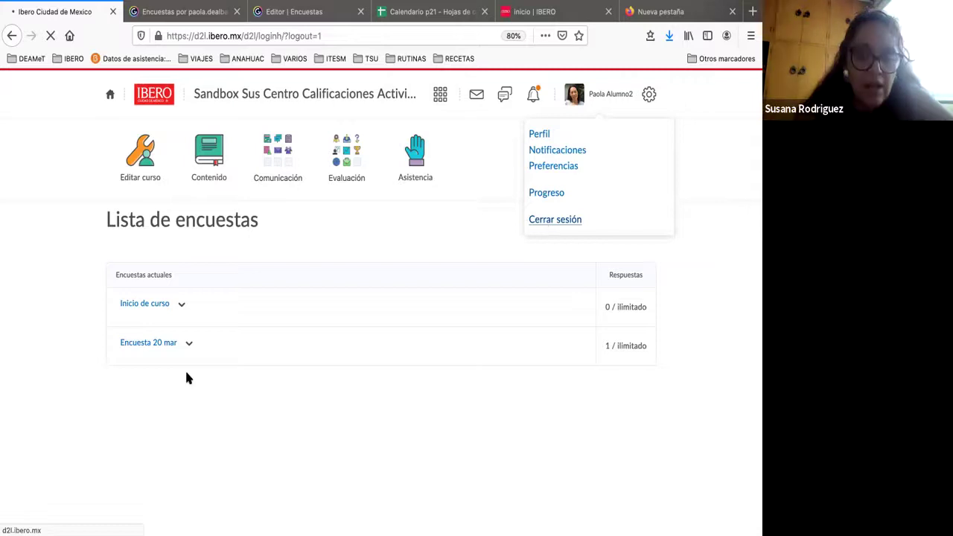
pyautogui.press('Return')
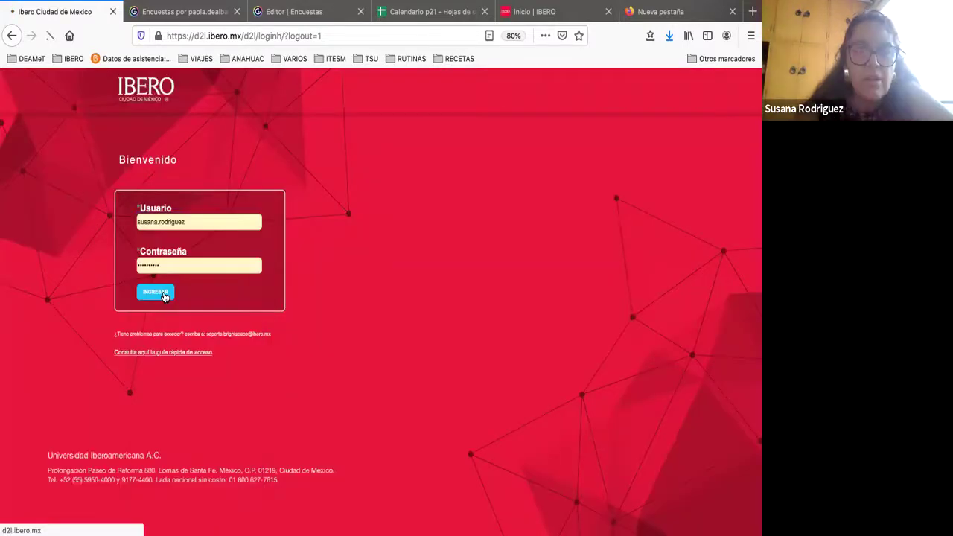
pyautogui.click(164, 296)
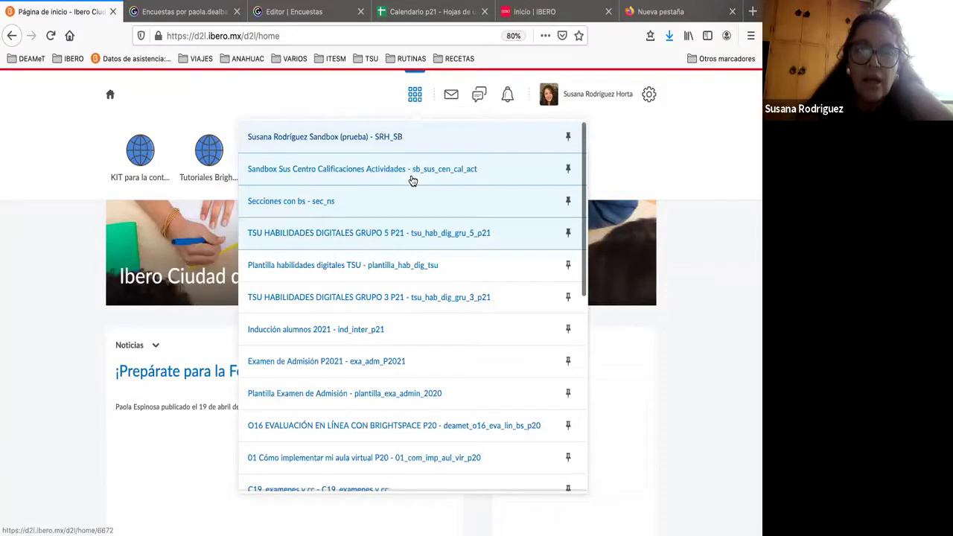
# Step: Go to the surveys of the Sandbox Sus Centro Calificaciones Actividades course and open the user results of Encuesta 20 mar
pyautogui.click(413, 179)
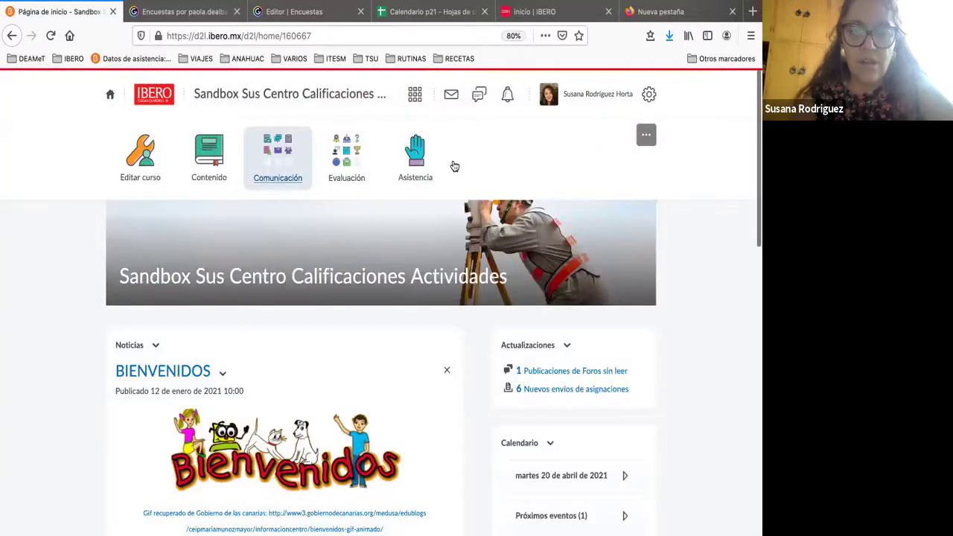
pyautogui.click(454, 165)
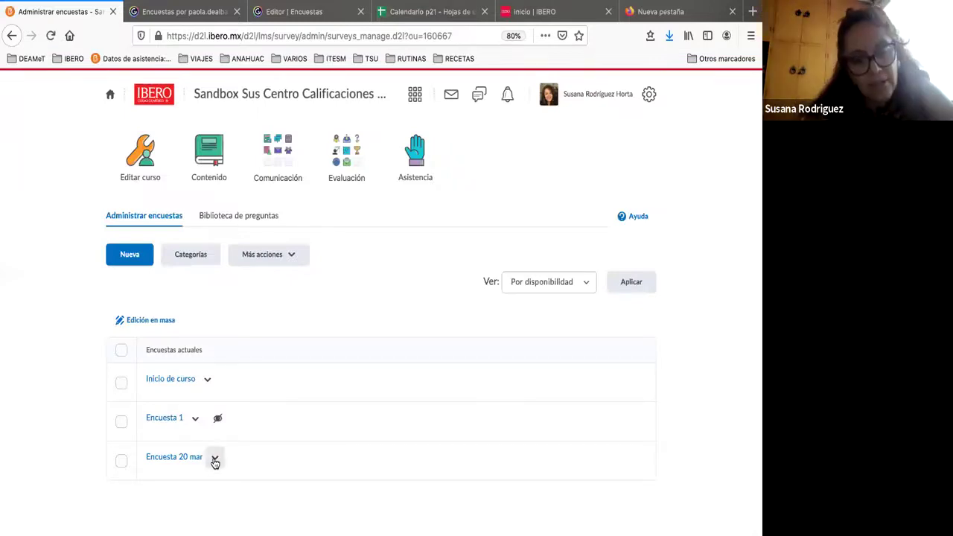
pyautogui.click(214, 460)
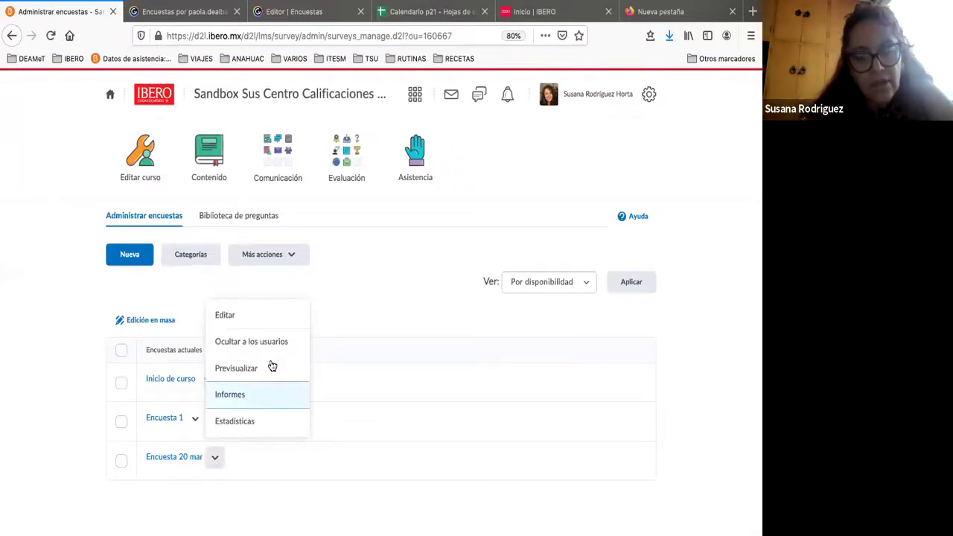
pyautogui.click(267, 399)
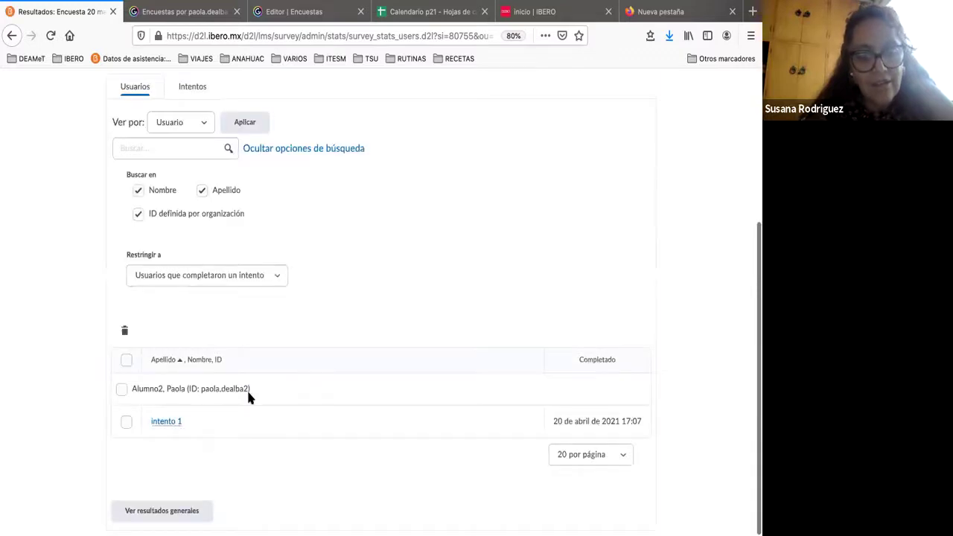
# Step: Open the test student's intento 1 and examine the answers given to questions 1 through 6
pyautogui.click(166, 421)
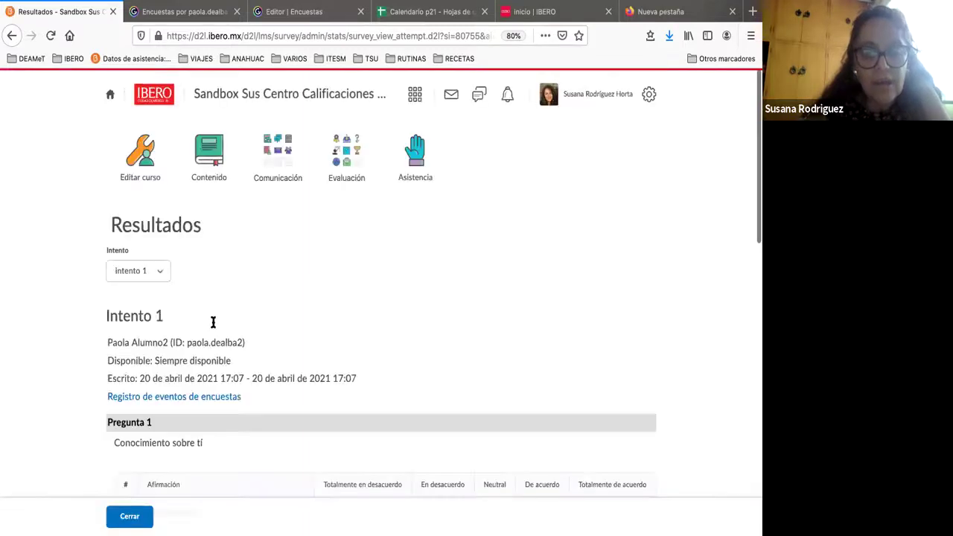
pyautogui.scroll(-2, 223, 327)
pyautogui.scroll(-2, 231, 383)
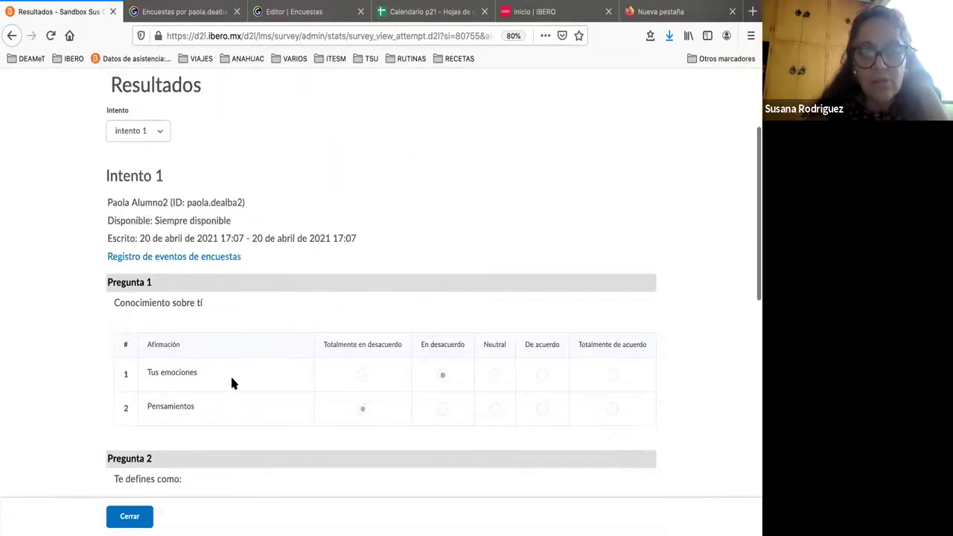
pyautogui.scroll(-3, 282, 377)
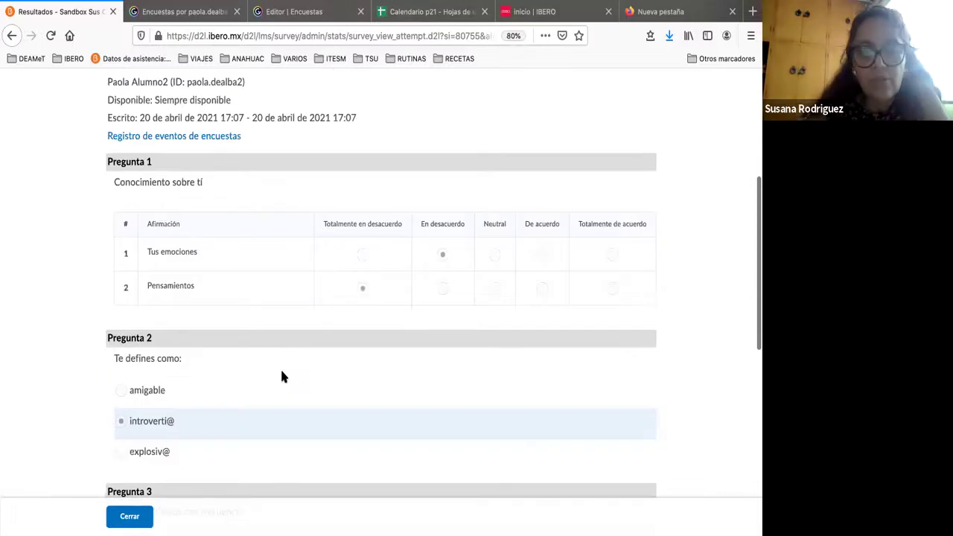
pyautogui.scroll(-6, 282, 377)
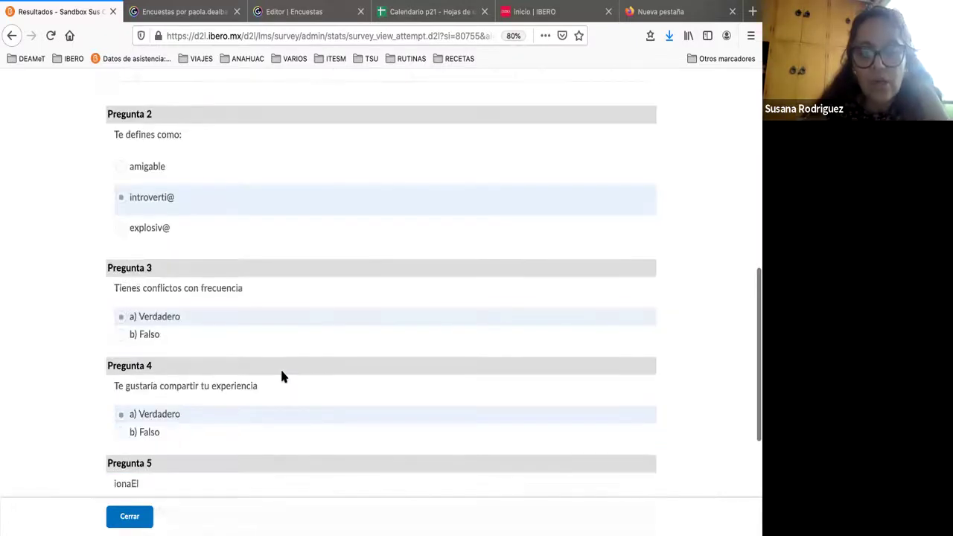
pyautogui.scroll(-6, 281, 376)
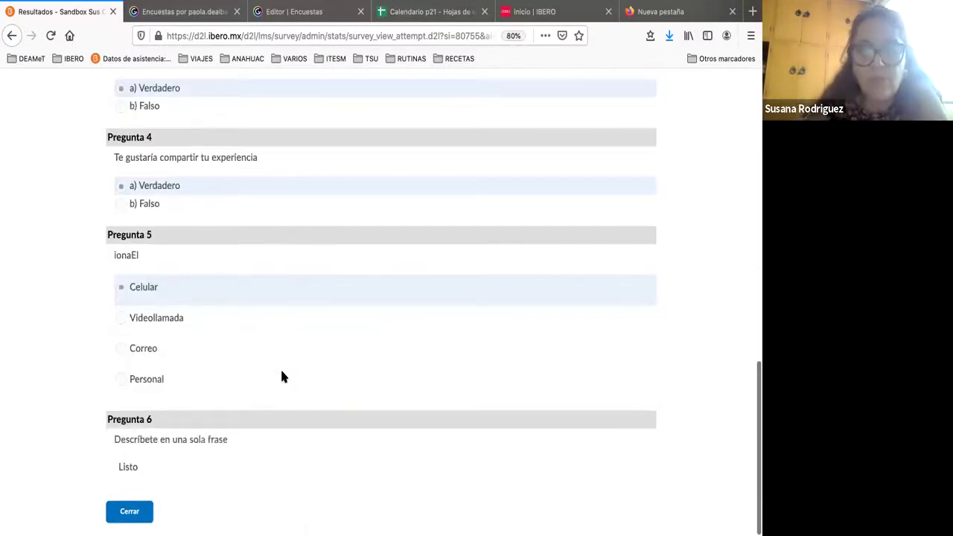
pyautogui.scroll(5, 282, 376)
pyautogui.scroll(10, 281, 374)
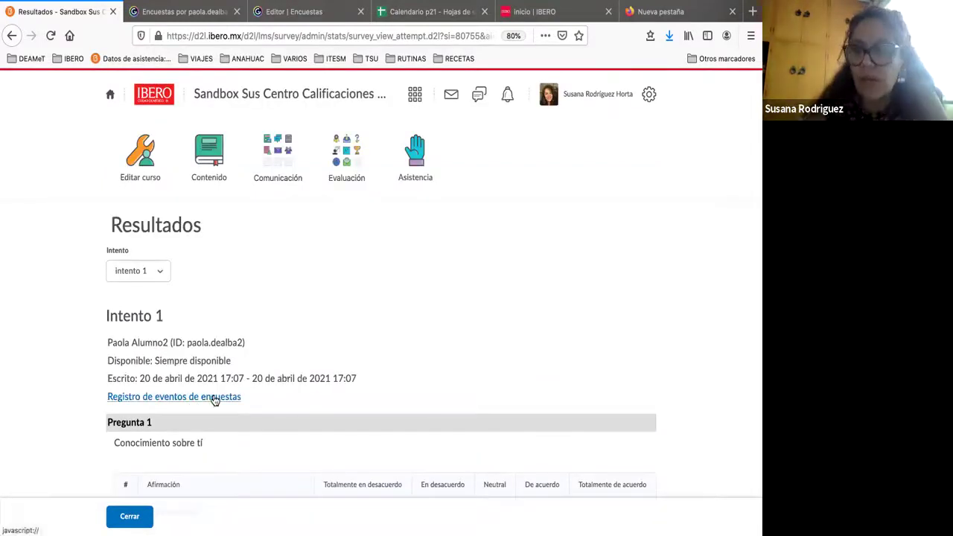
pyautogui.scroll(-2, 236, 391)
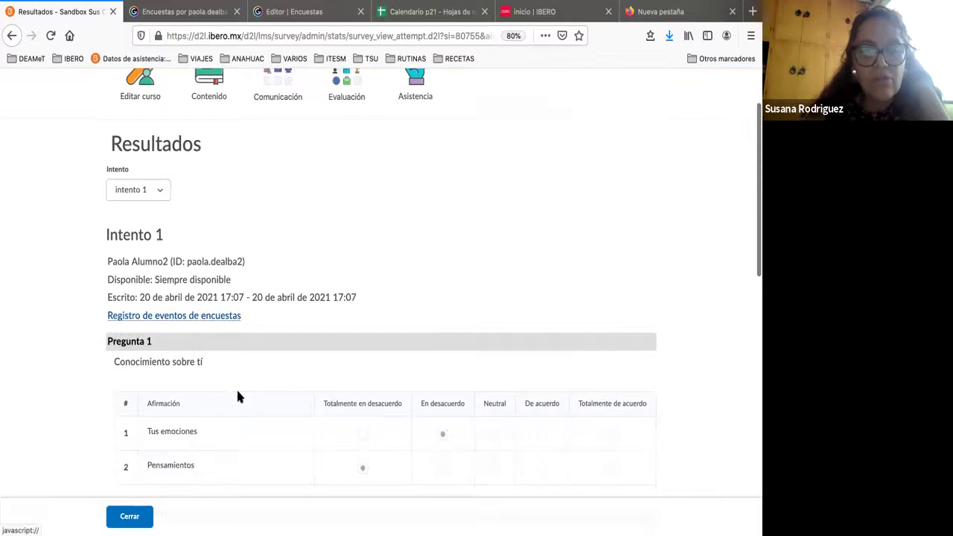
pyautogui.scroll(-6, 213, 243)
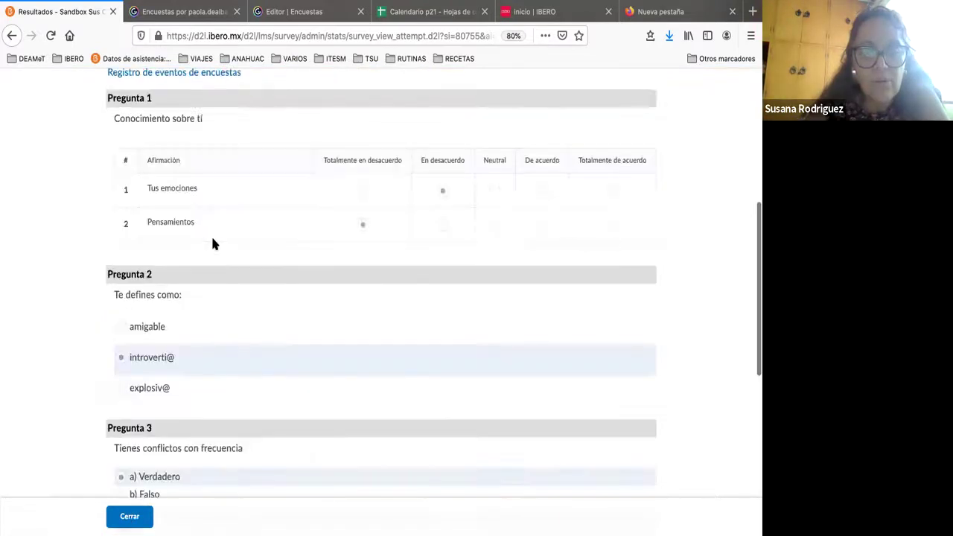
pyautogui.scroll(5, 214, 277)
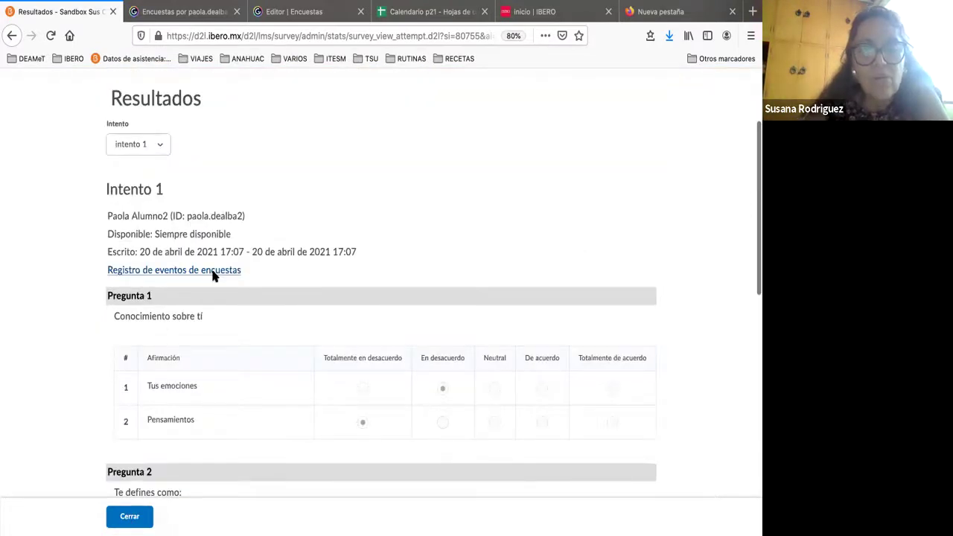
# Step: Examine the attempt's survey event log from entry to completion, and close both the log and the attempt
pyautogui.click(214, 273)
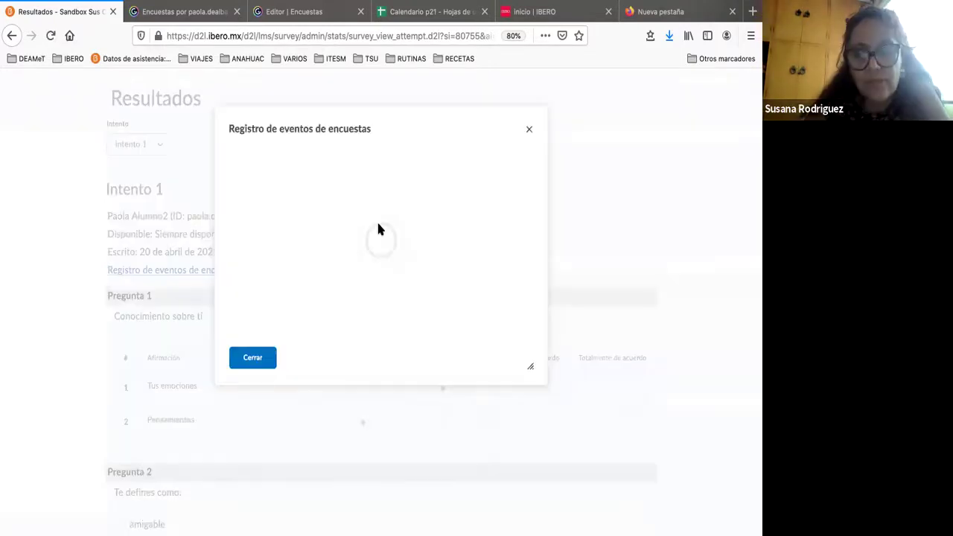
pyautogui.scroll(-3, 386, 288)
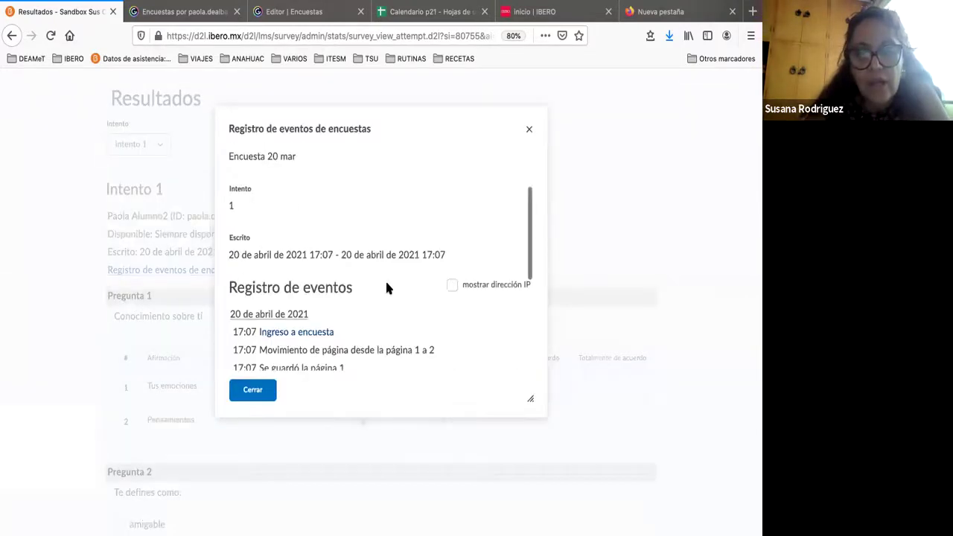
pyautogui.scroll(-2, 387, 288)
pyautogui.scroll(-1, 409, 286)
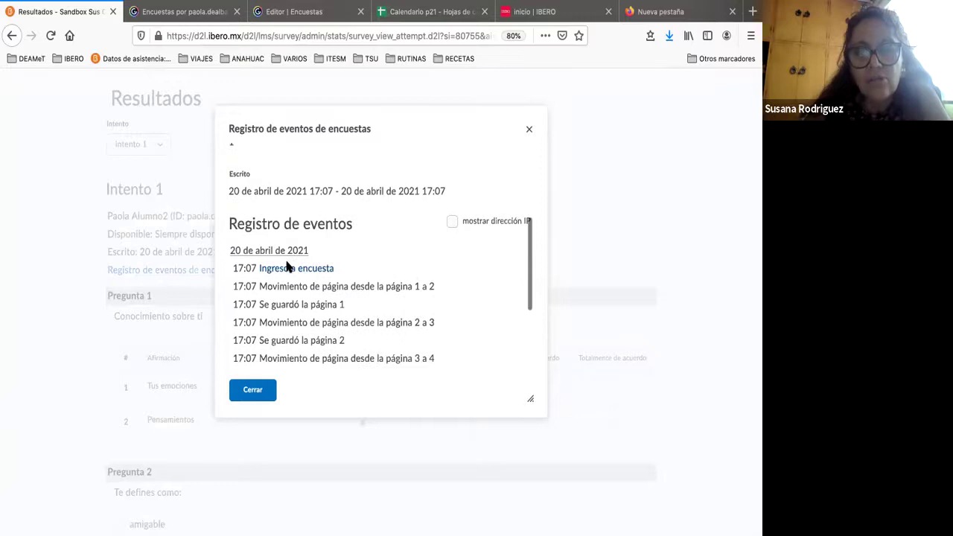
pyautogui.scroll(-1, 372, 288)
pyautogui.scroll(-1, 376, 317)
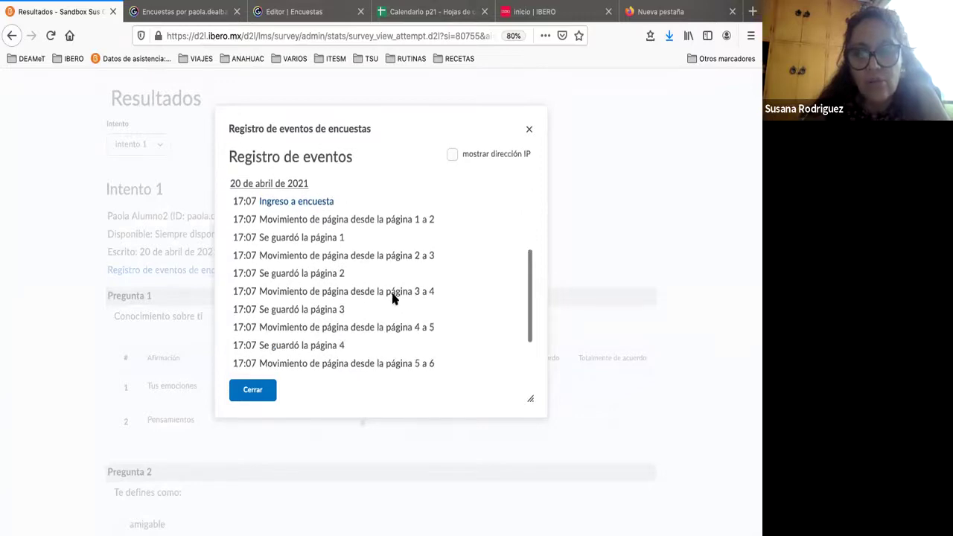
pyautogui.scroll(-2, 393, 298)
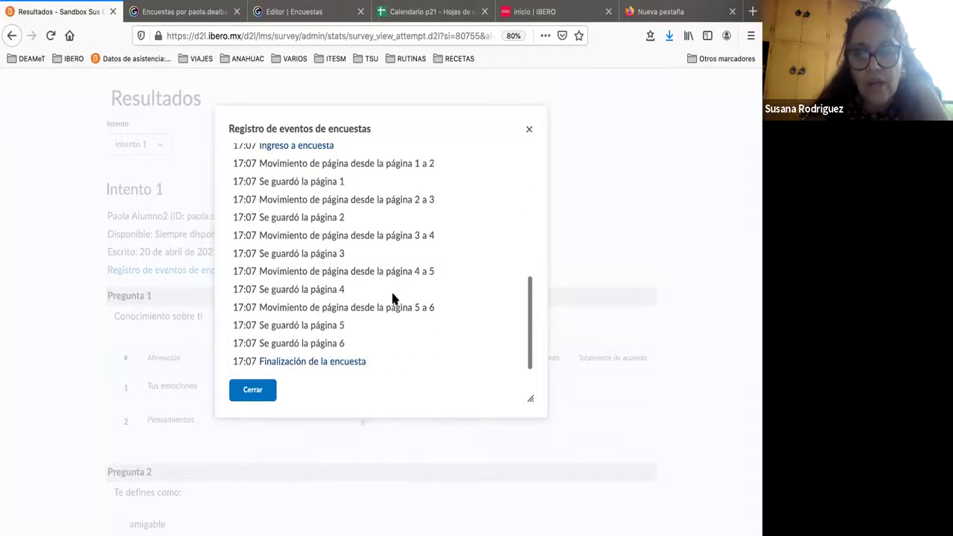
pyautogui.scroll(10, 480, 182)
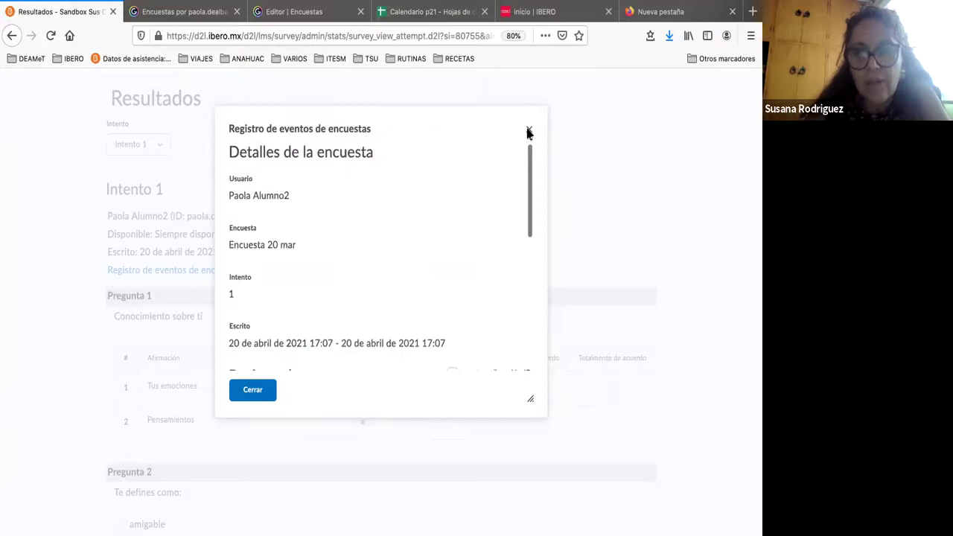
pyautogui.click(529, 130)
pyautogui.click(130, 517)
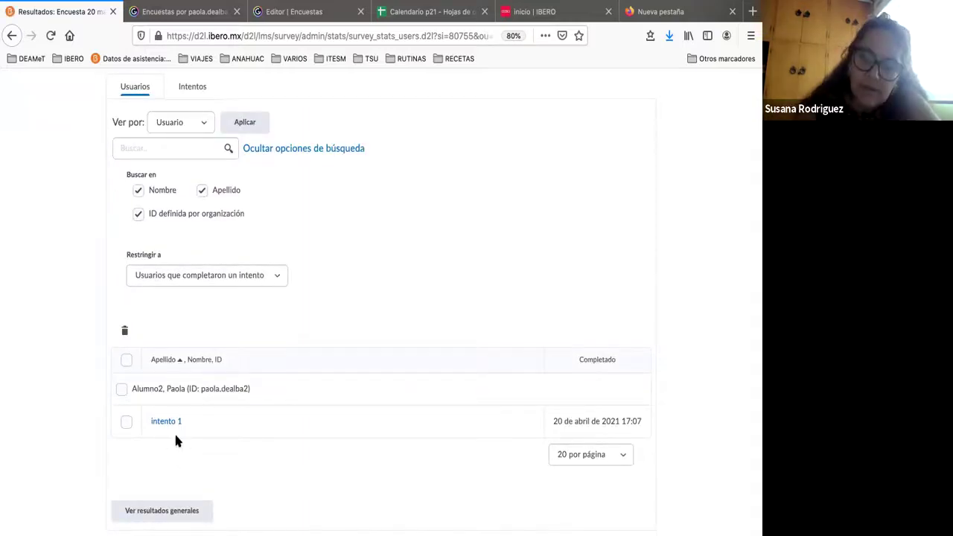
# Step: Examine the user restriction options and the search and filter options for results by attempt
pyautogui.click(242, 275)
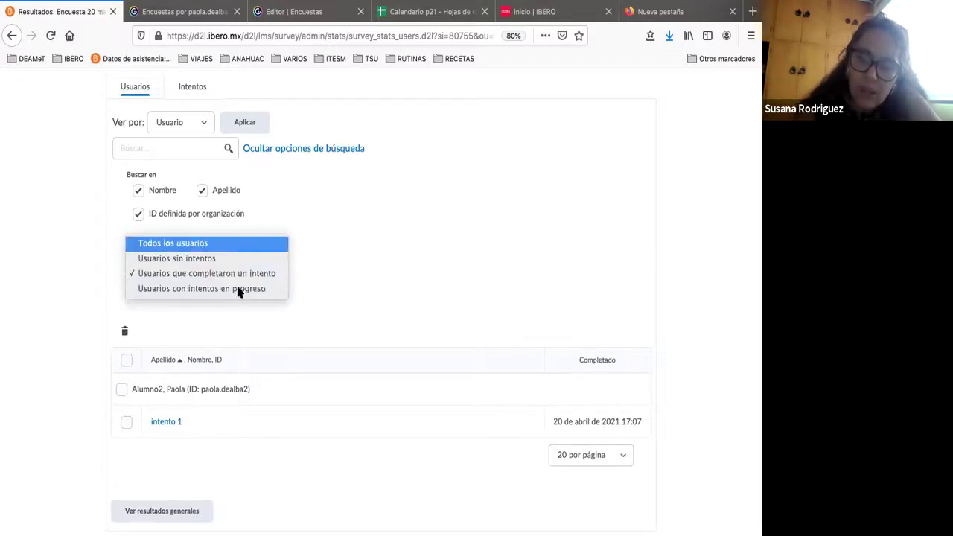
pyautogui.click(340, 256)
pyautogui.scroll(5, 222, 278)
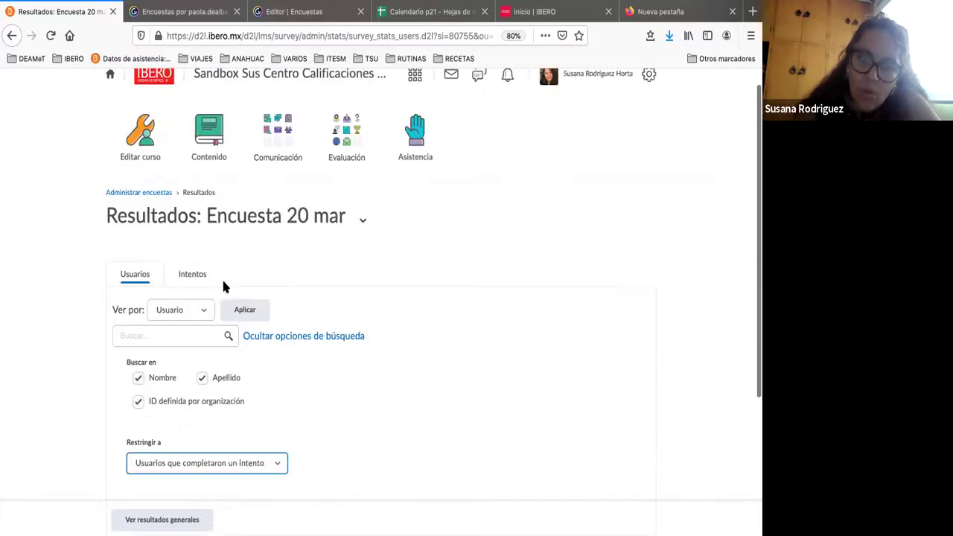
pyautogui.scroll(1, 201, 302)
pyautogui.click(200, 299)
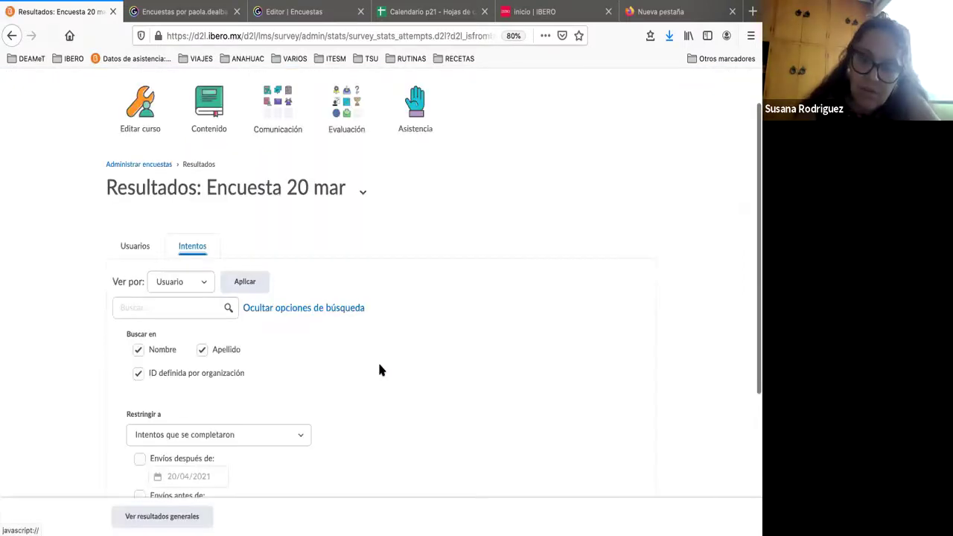
pyautogui.scroll(-3, 379, 367)
pyautogui.scroll(5, 283, 262)
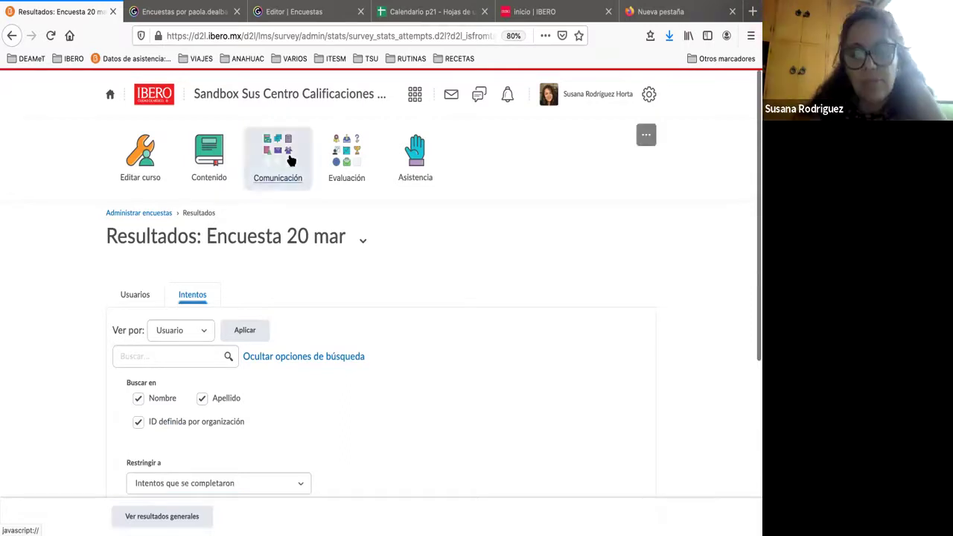
# Step: Return to the course's survey management list
pyautogui.click(311, 168)
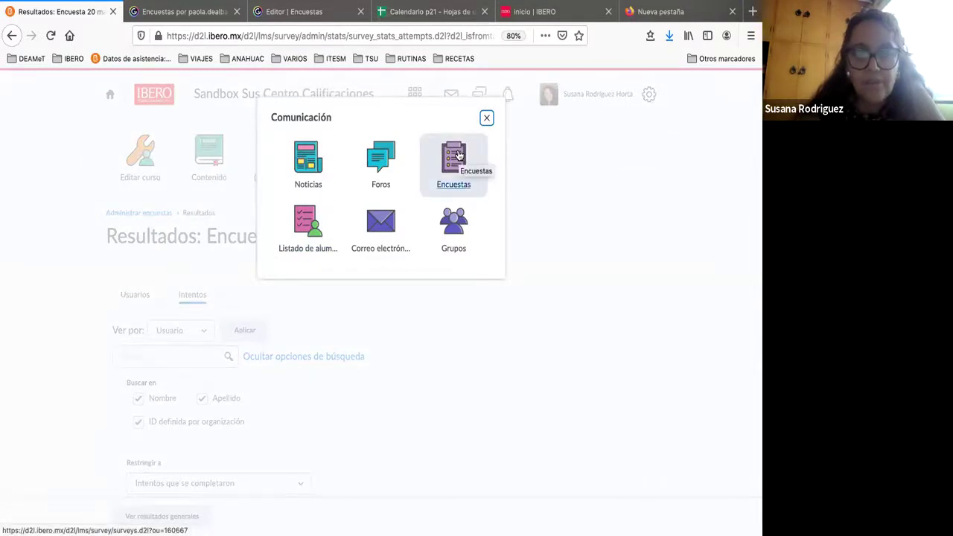
pyautogui.click(445, 168)
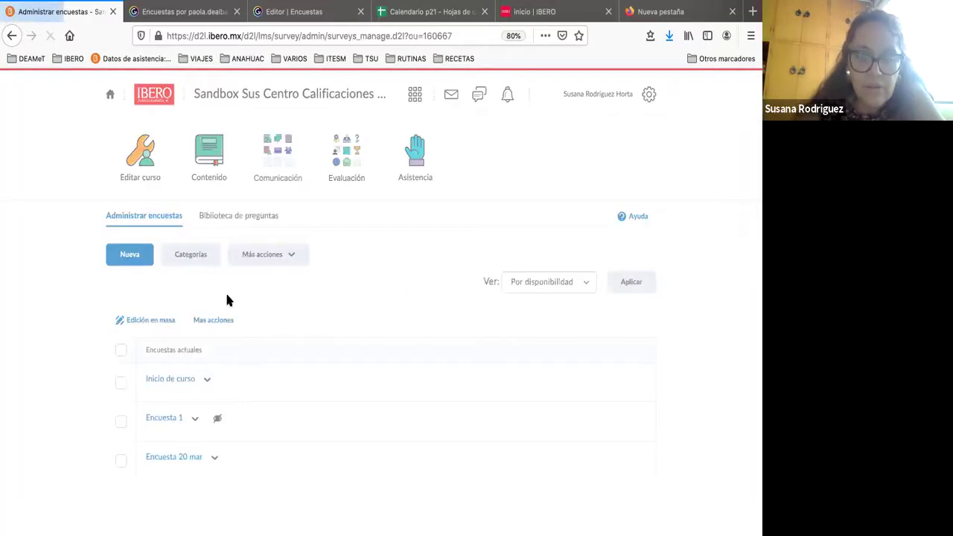
# Step: Open Encuesta 20 mar for editing and start a new report in its report configuration
pyautogui.click(214, 459)
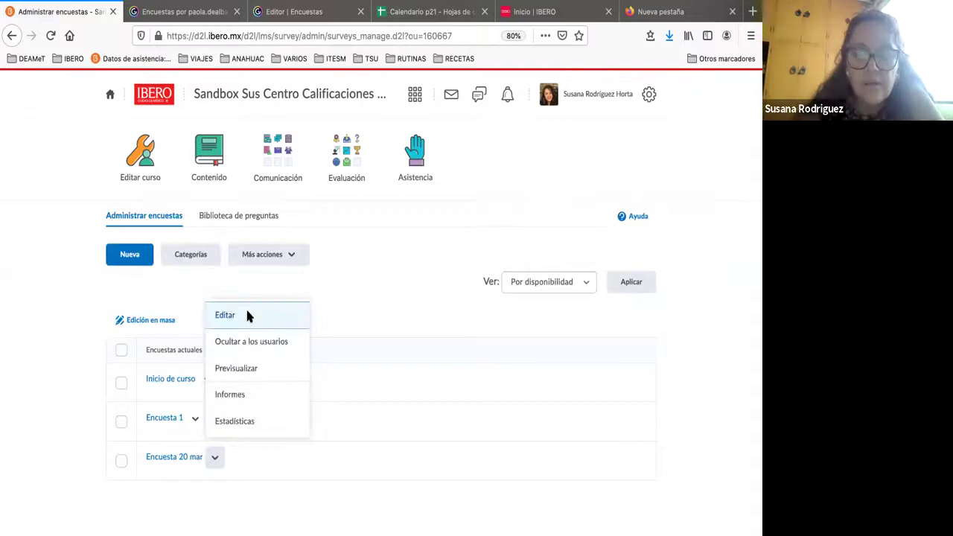
pyautogui.click(248, 316)
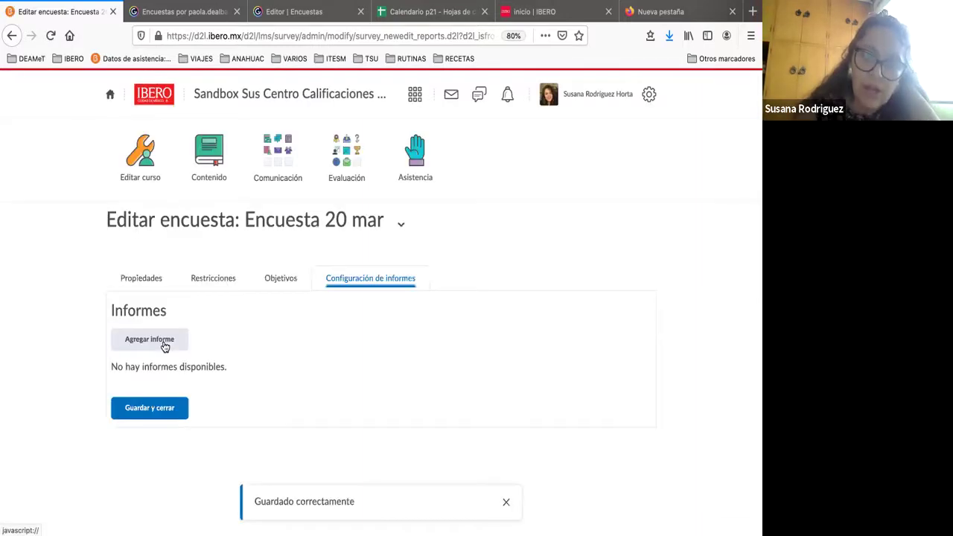
pyautogui.click(164, 343)
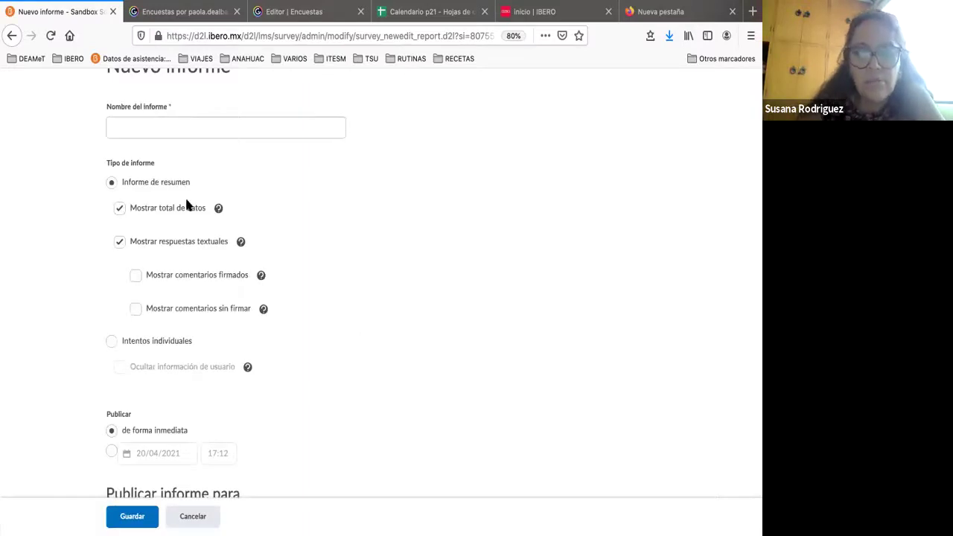
# Step: Review the report type and publishing options, and publish the new report to the Instructor role
pyautogui.scroll(-1, 186, 204)
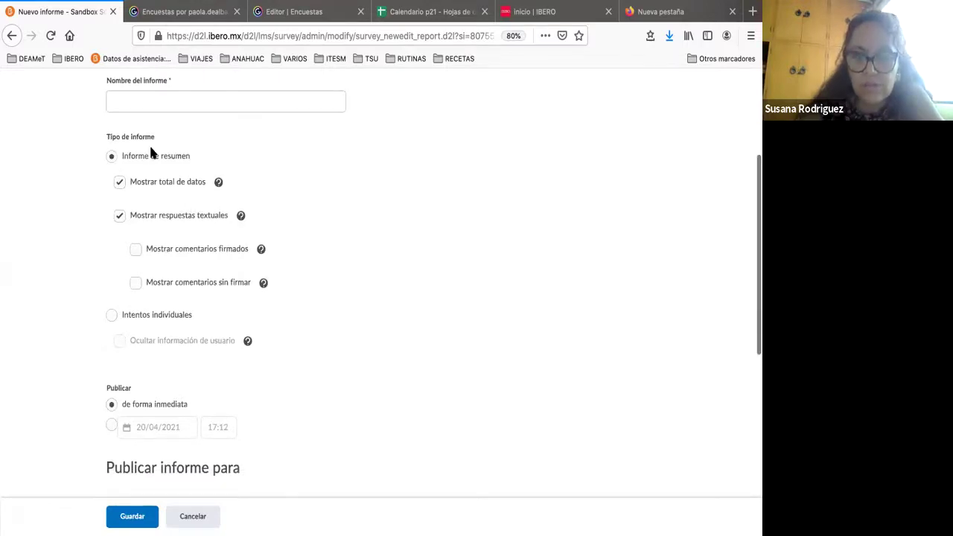
pyautogui.scroll(-1, 176, 298)
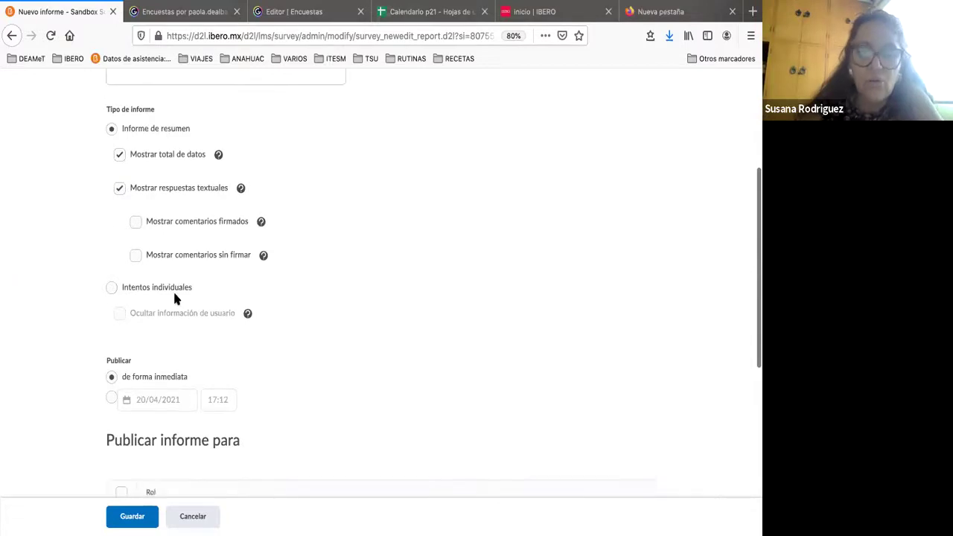
pyautogui.scroll(-2, 110, 243)
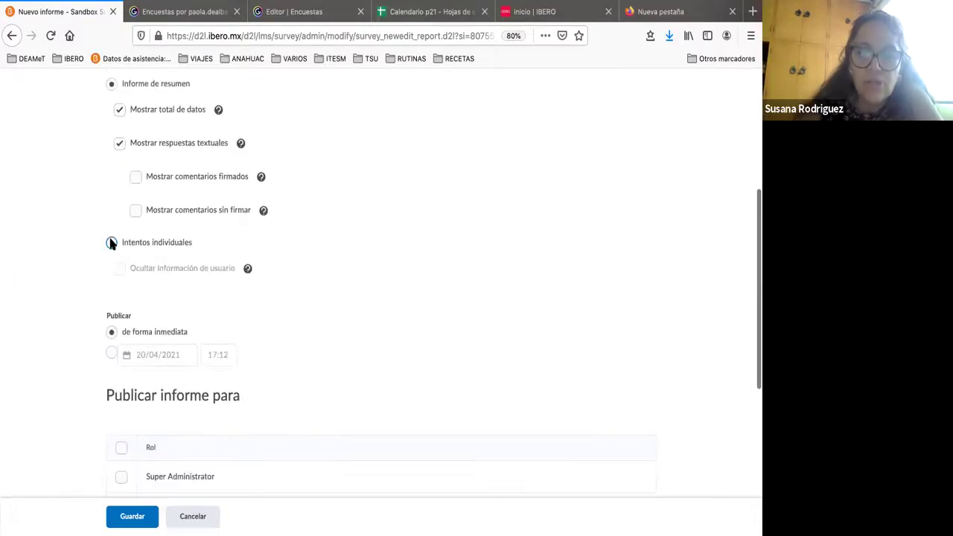
pyautogui.scroll(-2, 136, 320)
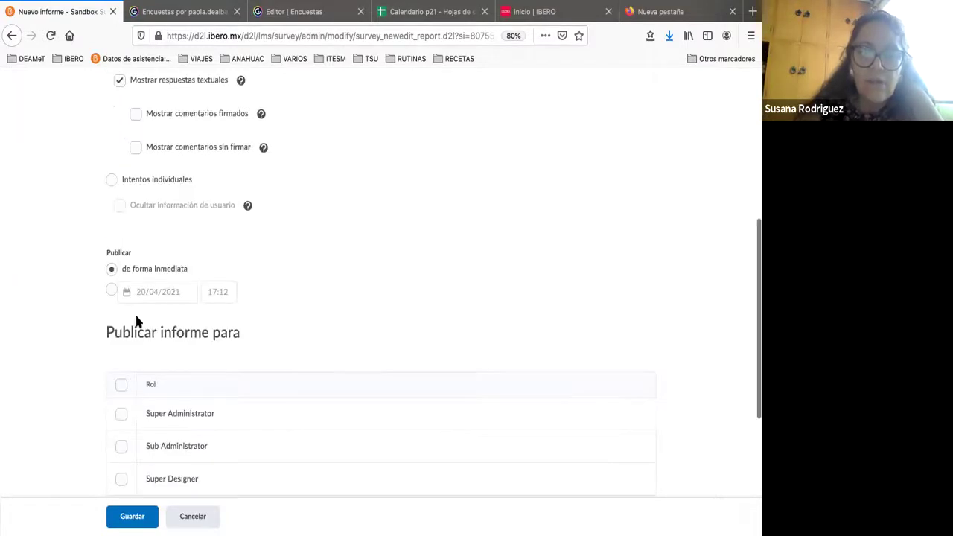
pyautogui.scroll(-2, 184, 351)
pyautogui.scroll(-3, 146, 303)
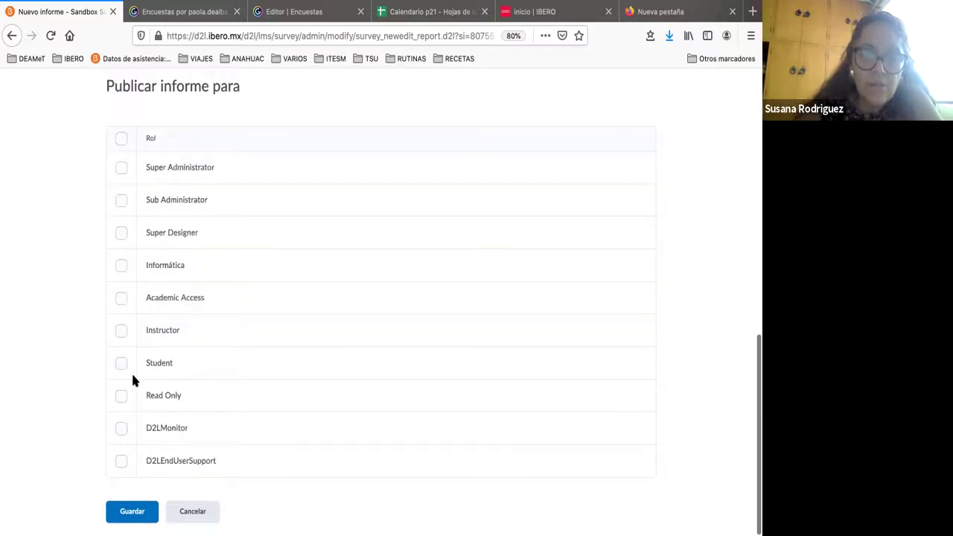
pyautogui.click(122, 329)
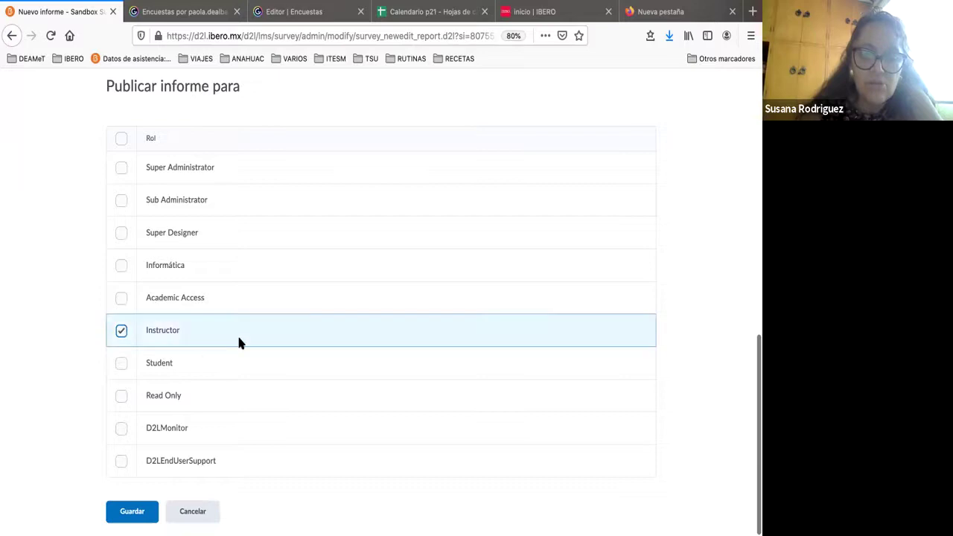
pyautogui.click(144, 514)
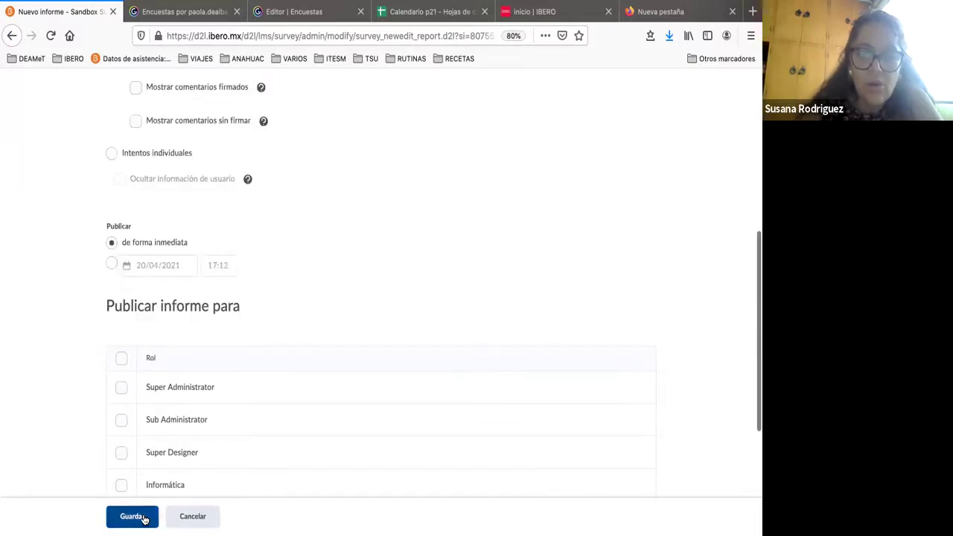
# Step: Name the report Informe 1, save it, then save and close the survey
pyautogui.click(193, 186)
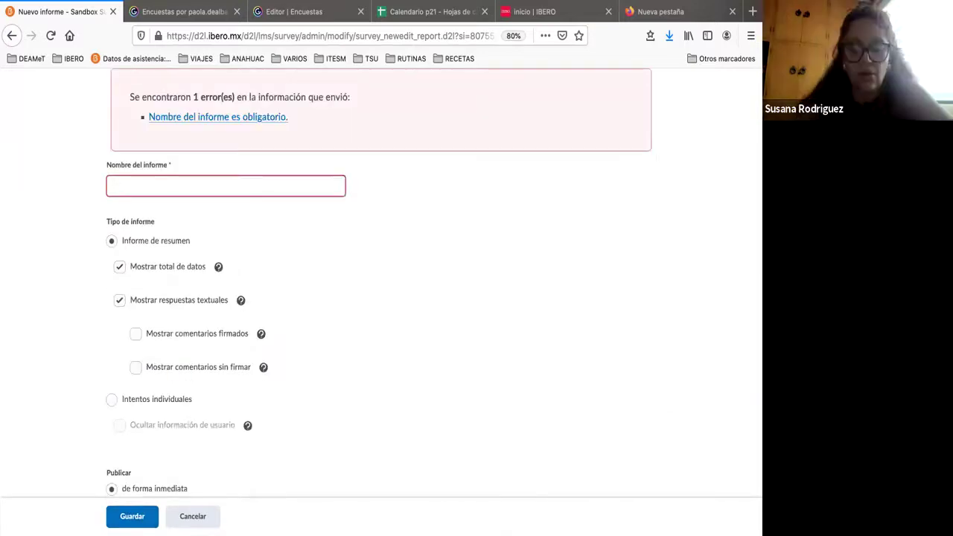
pyautogui.write('Informe')
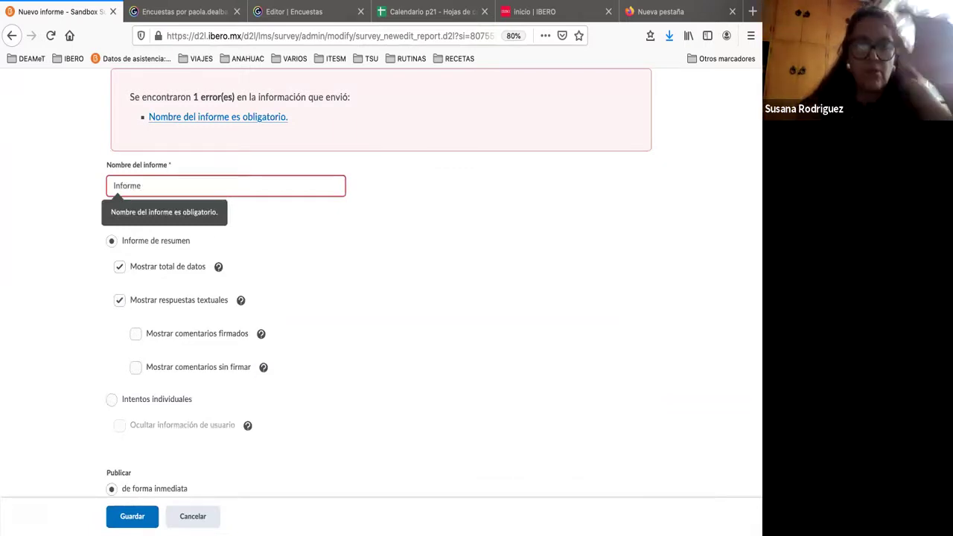
pyautogui.write(' 1')
pyautogui.click(144, 516)
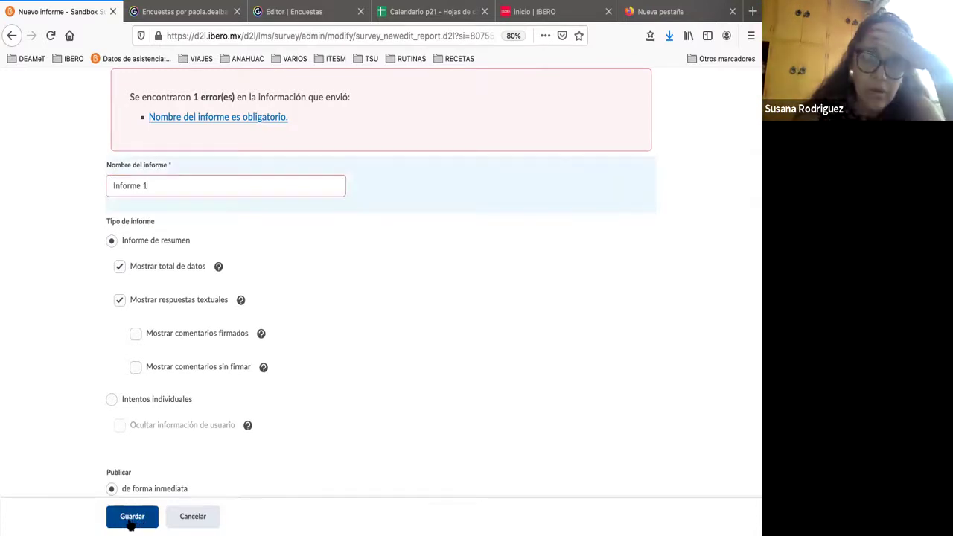
pyautogui.click(132, 518)
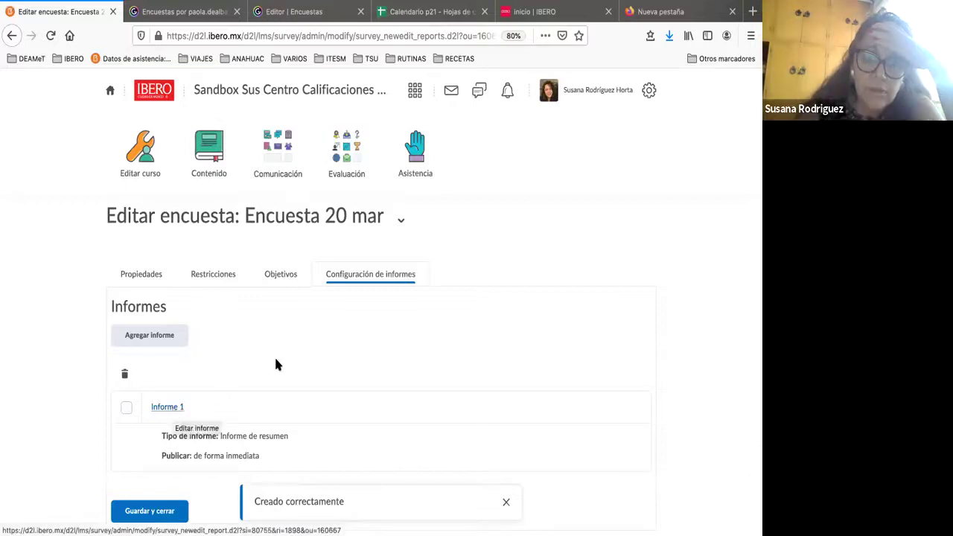
pyautogui.click(170, 509)
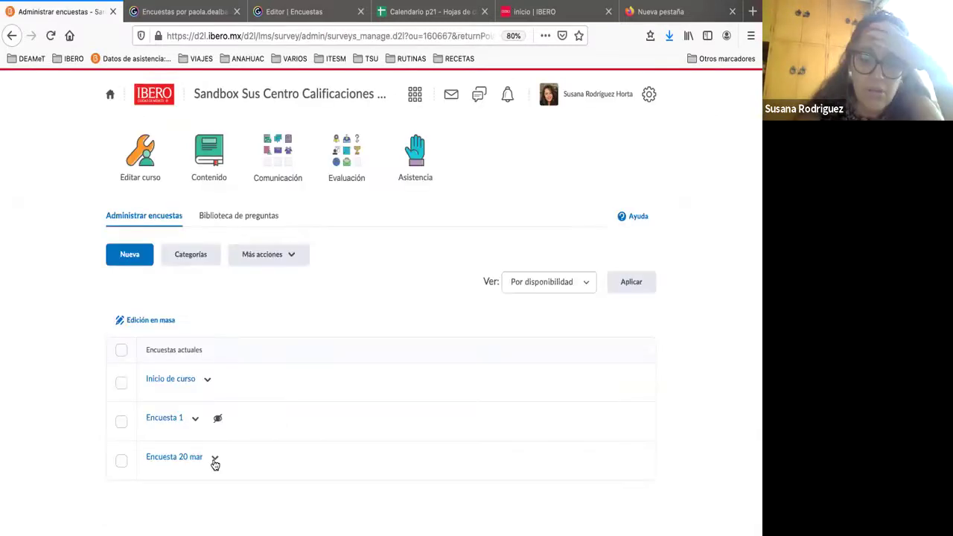
# Step: Open Informe 1 from the reports of Encuesta 20 mar and generate it as HTML without date limits
pyautogui.click(214, 459)
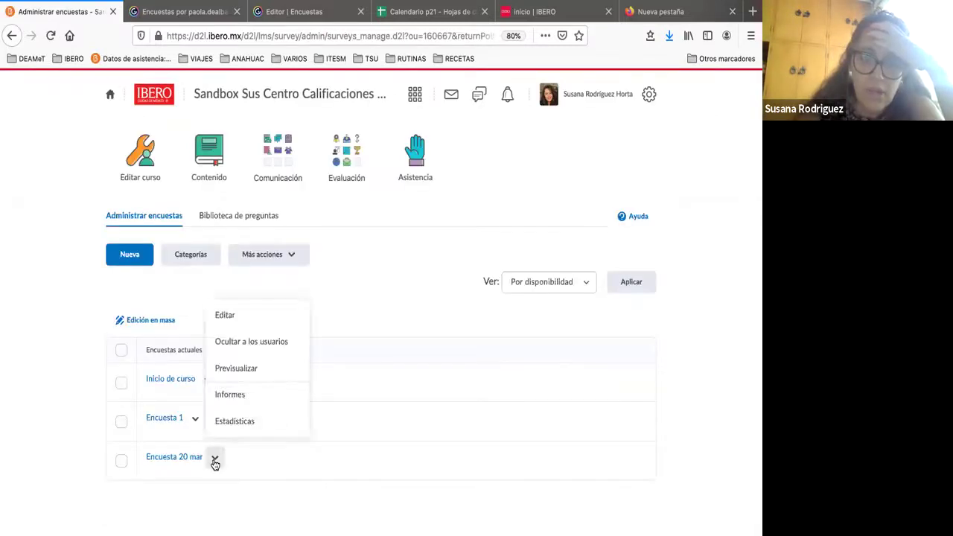
pyautogui.click(249, 396)
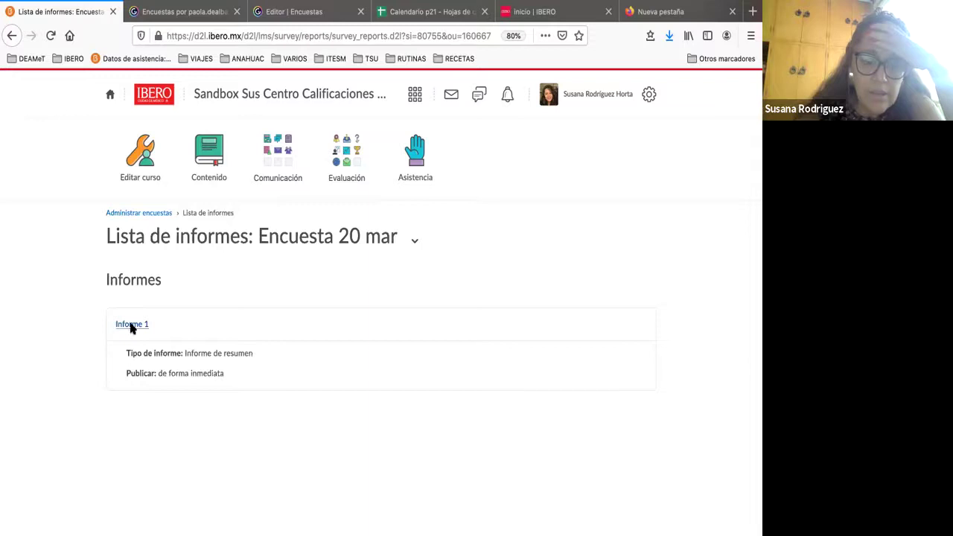
pyautogui.click(132, 328)
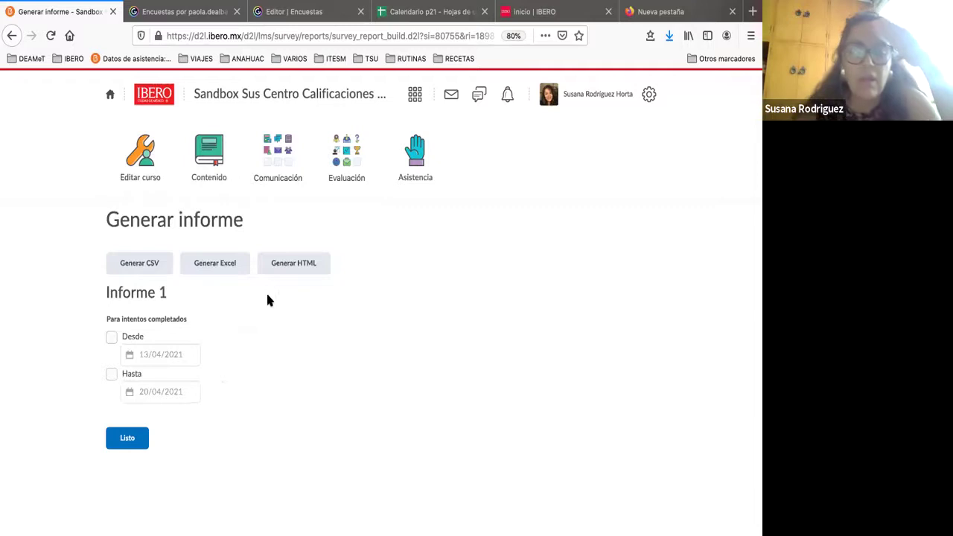
pyautogui.click(298, 266)
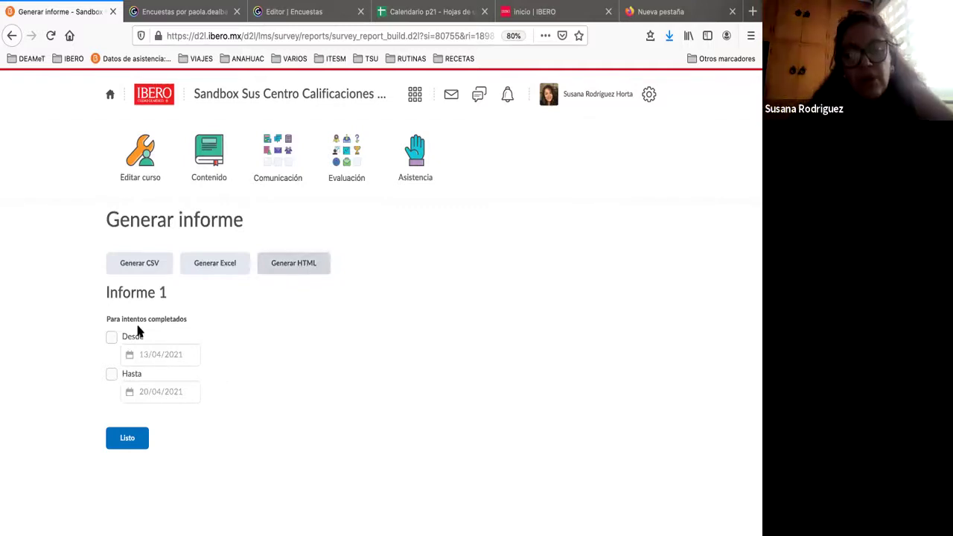
pyautogui.click(111, 339)
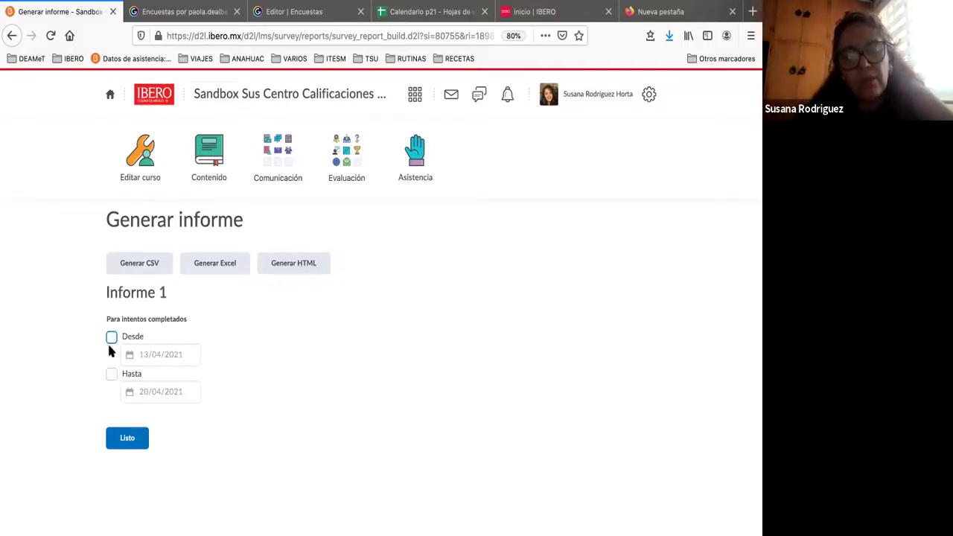
pyautogui.click(293, 271)
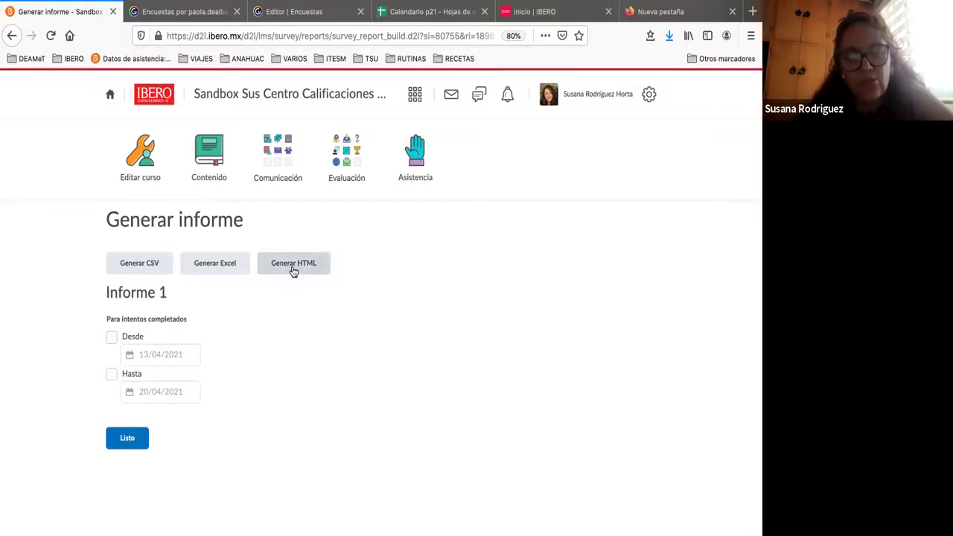
pyautogui.click(228, 274)
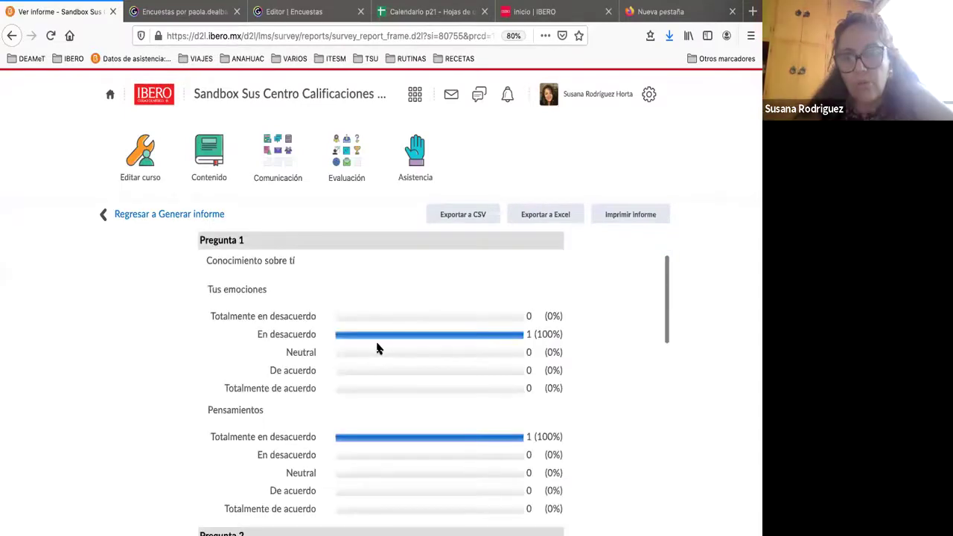
# Step: Examine the response distribution for questions 1 through 5 in Informe 1
pyautogui.scroll(-2, 377, 348)
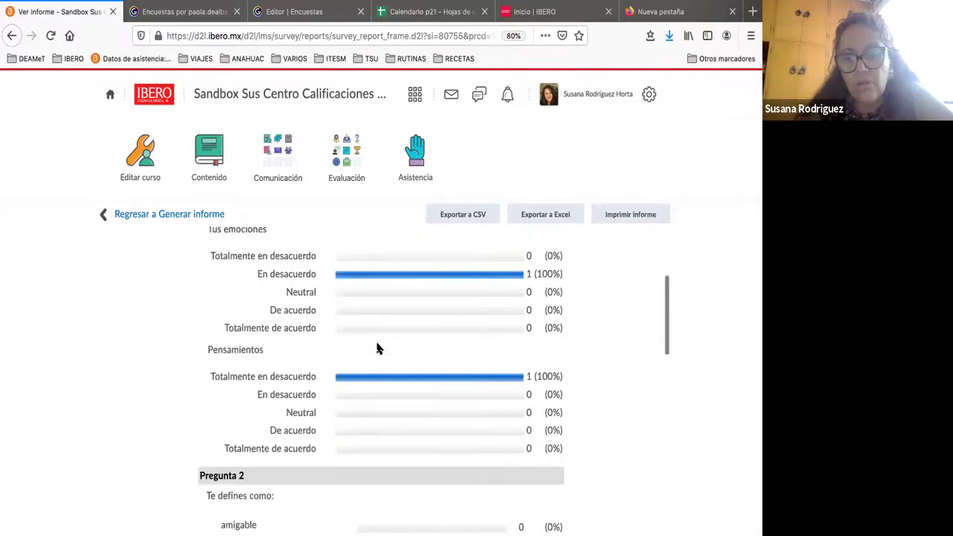
pyautogui.scroll(4, 532, 394)
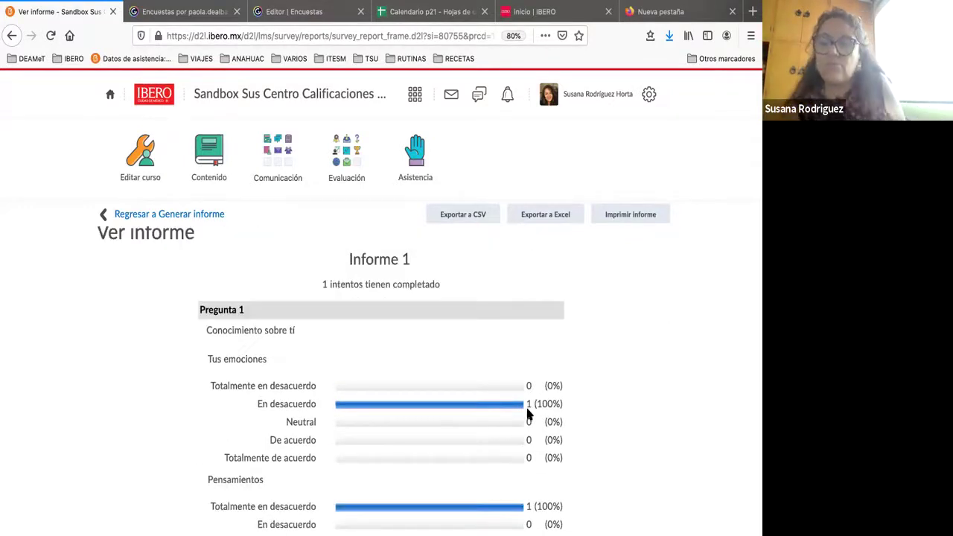
pyautogui.scroll(-1, 527, 417)
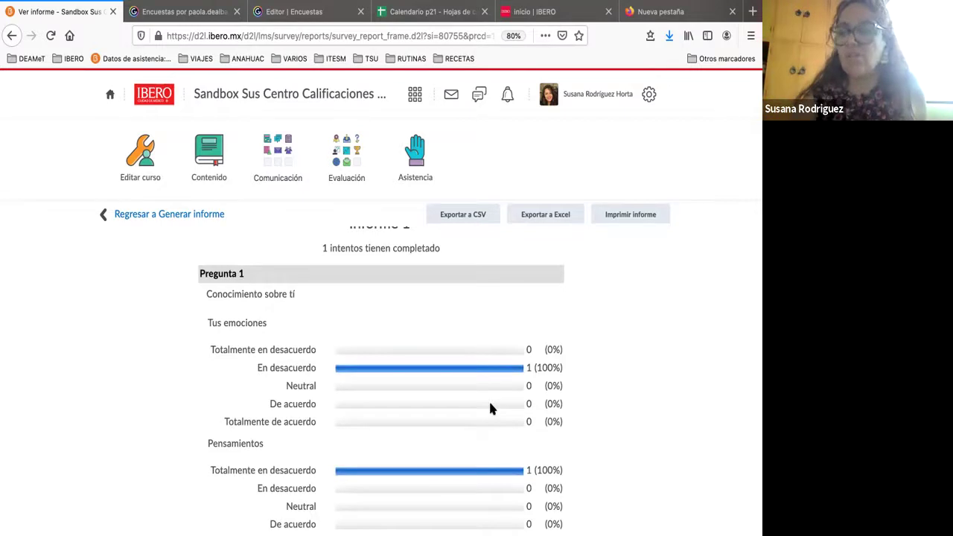
pyautogui.scroll(-3, 510, 403)
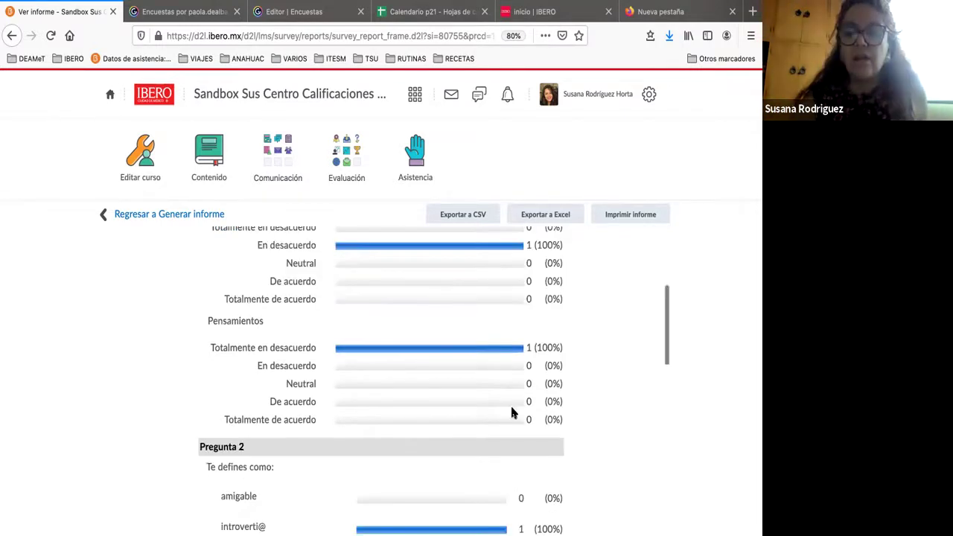
pyautogui.scroll(-3, 510, 425)
pyautogui.scroll(-1, 514, 450)
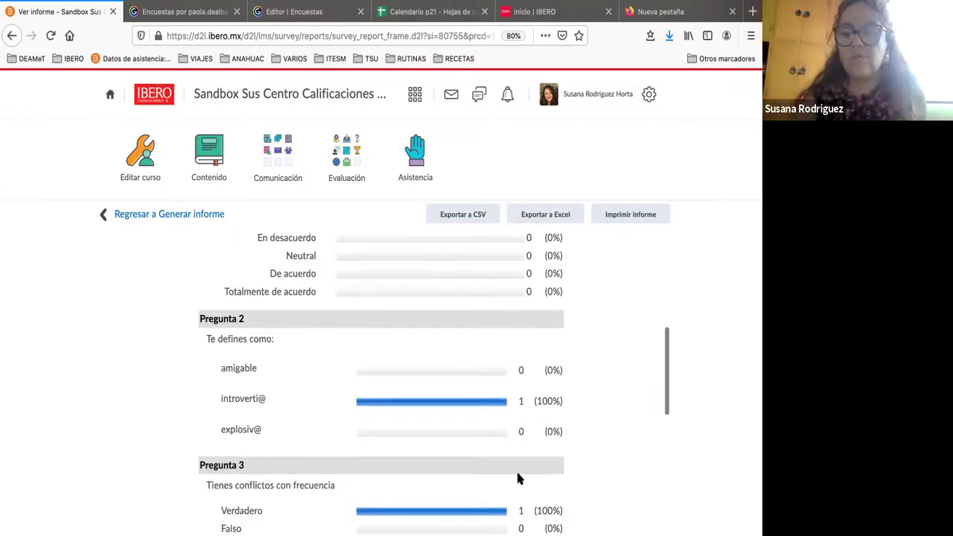
pyautogui.scroll(-3, 516, 469)
pyautogui.scroll(-1, 519, 477)
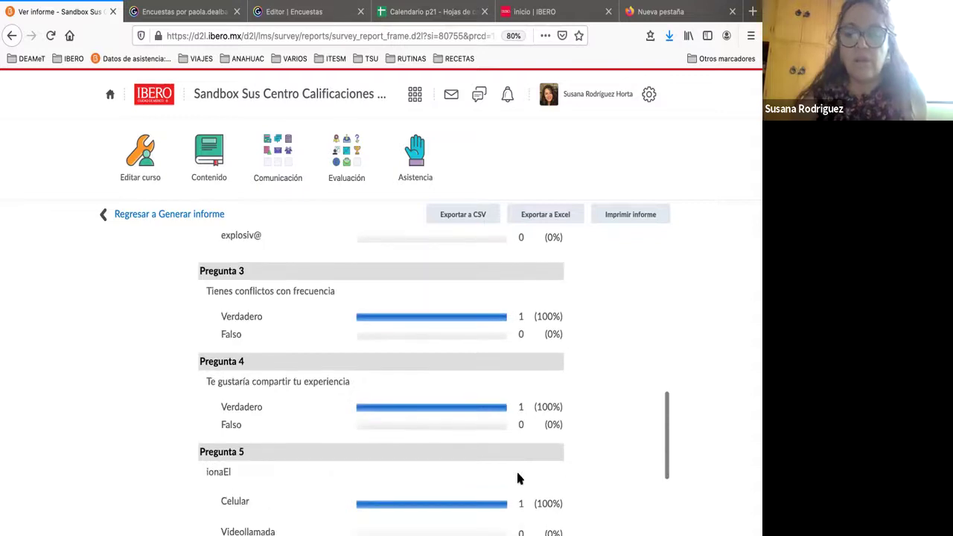
pyautogui.scroll(-2, 519, 477)
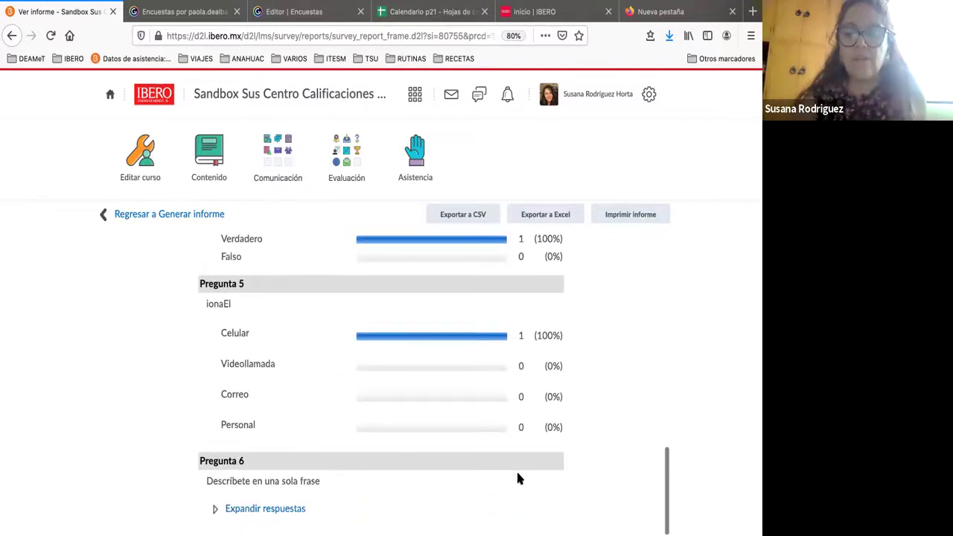
# Step: Expand the written responses to question 6, and review the report's export options and question 1 results
pyautogui.click(214, 512)
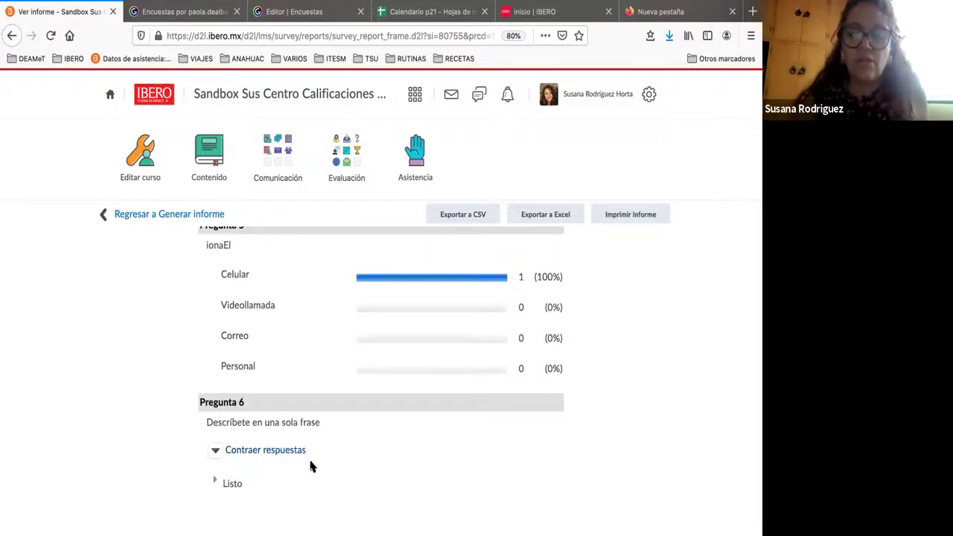
pyautogui.scroll(-1, 249, 485)
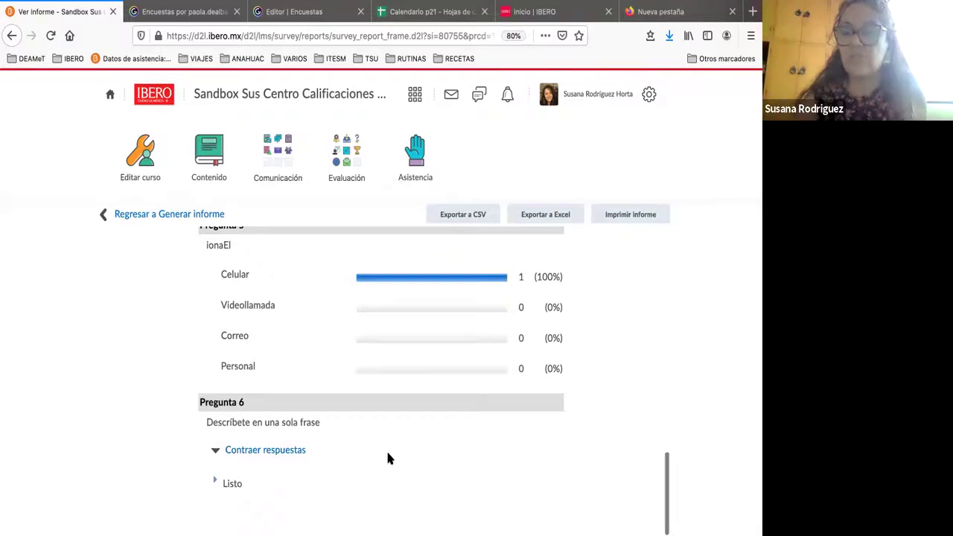
pyautogui.scroll(3, 387, 456)
pyautogui.scroll(10, 387, 458)
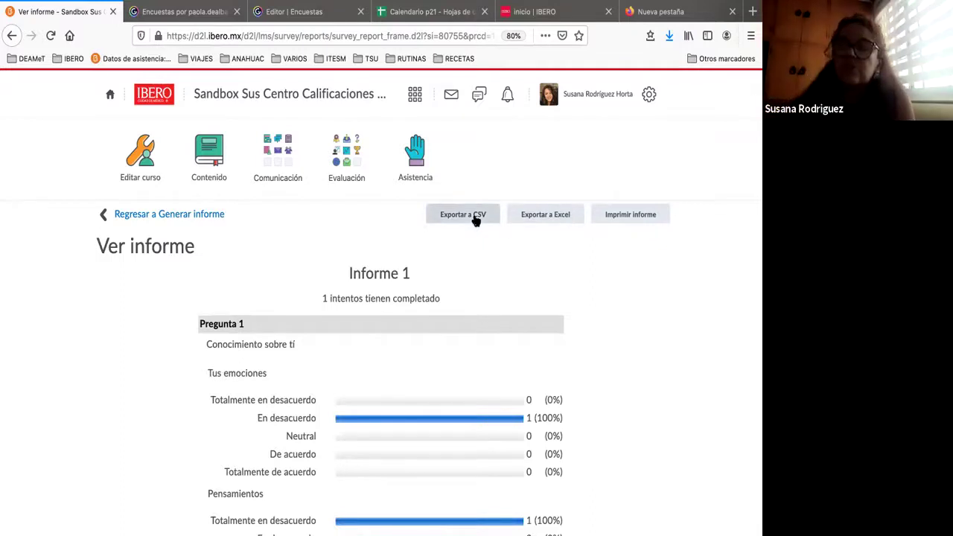
pyautogui.scroll(-2, 490, 286)
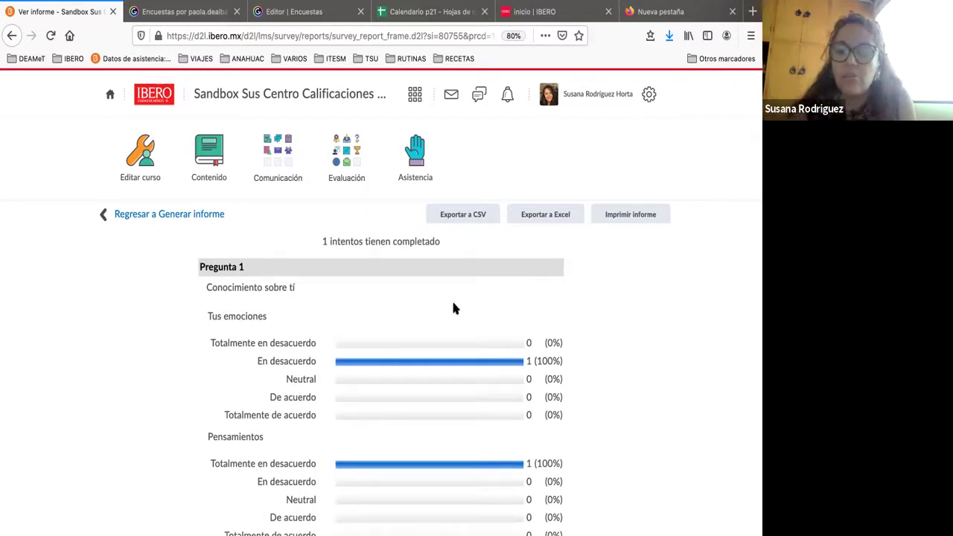
pyautogui.scroll(-1, 491, 357)
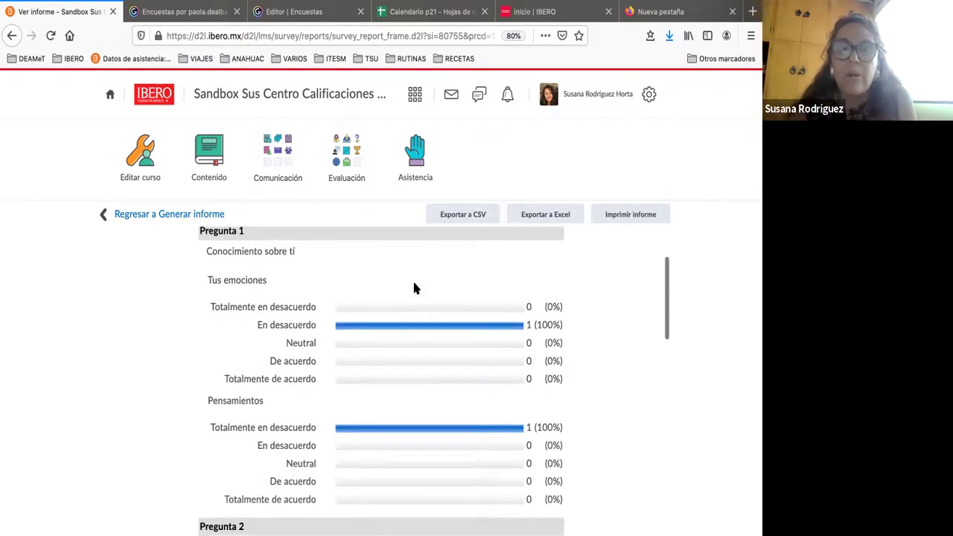
pyautogui.click(191, 11)
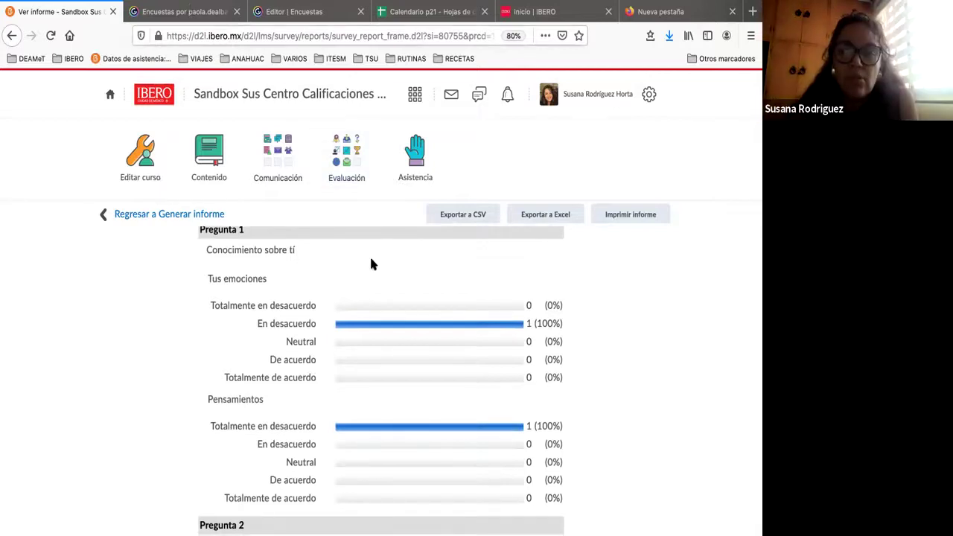
# Step: Switch to the Genially presentation and review the survey flowchart from Inicio through the frequent-conflicts question
pyautogui.scroll(5, 496, 283)
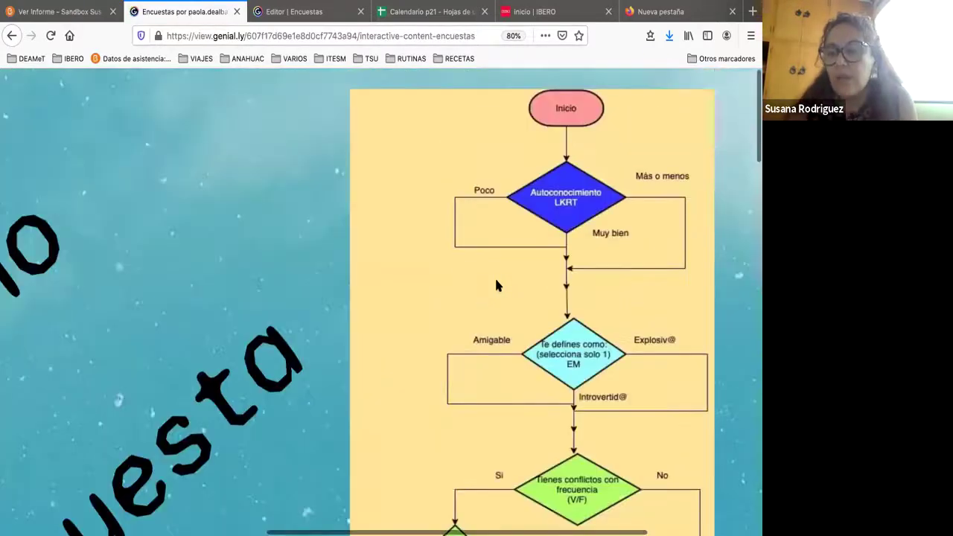
pyautogui.hscroll(3, 517, 241)
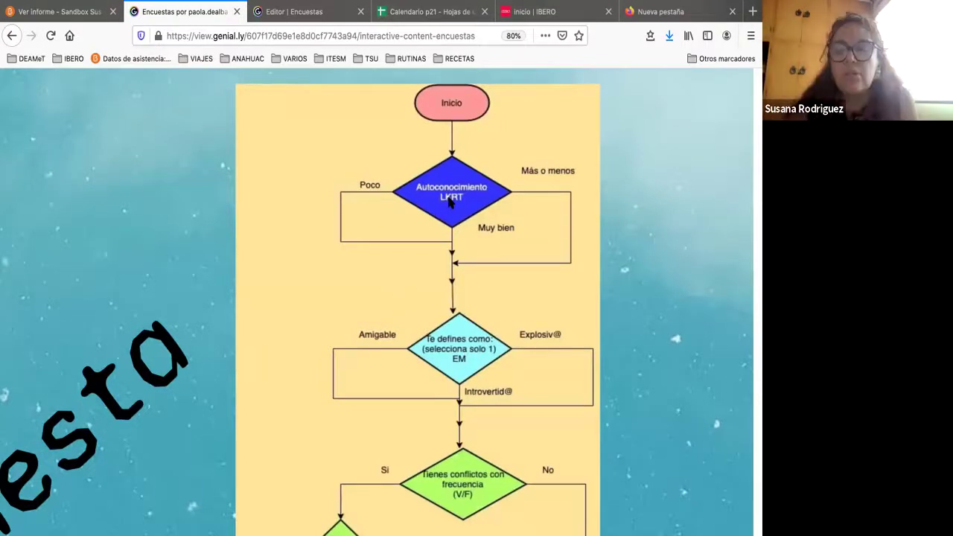
pyautogui.scroll(-1, 450, 202)
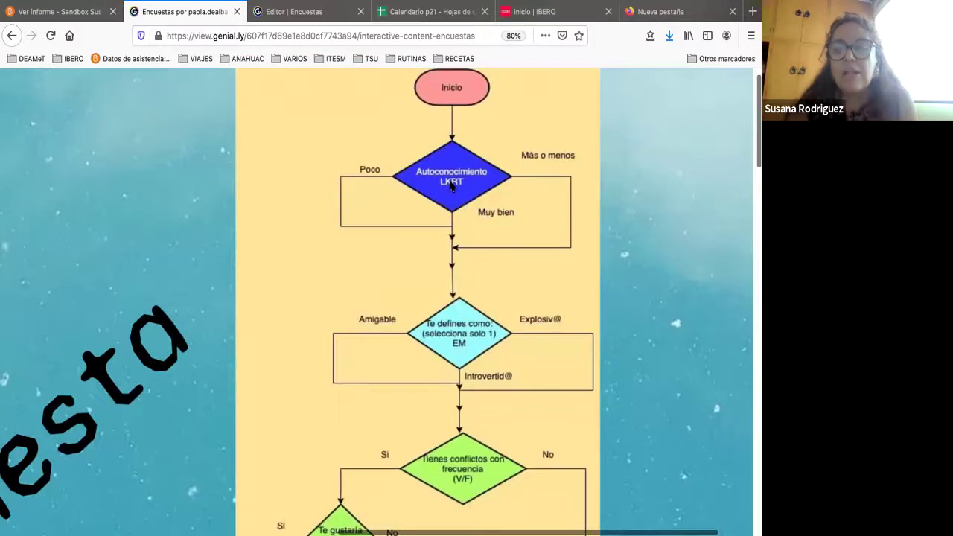
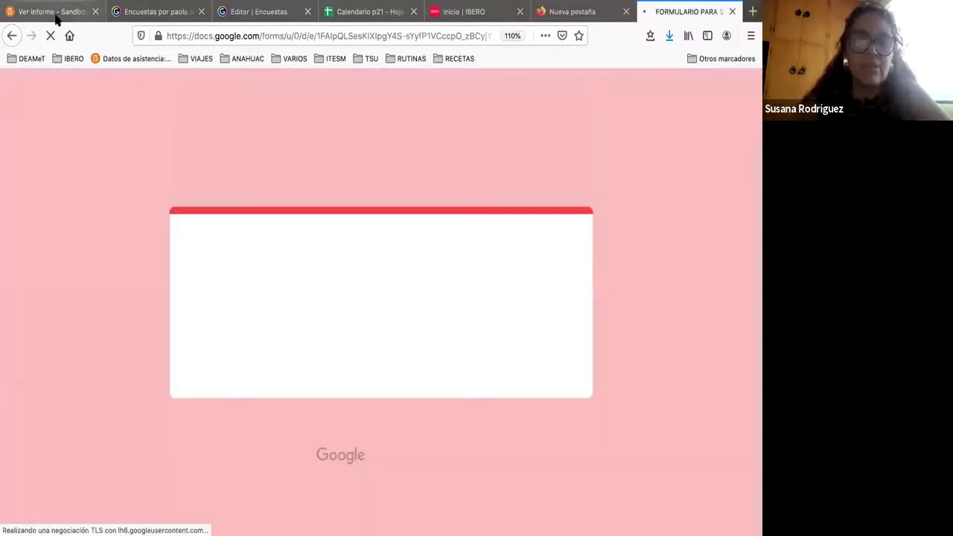
# Step: Return to the course, open the 1er parcial quiz for editing, and display its report configuration
pyautogui.click(55, 16)
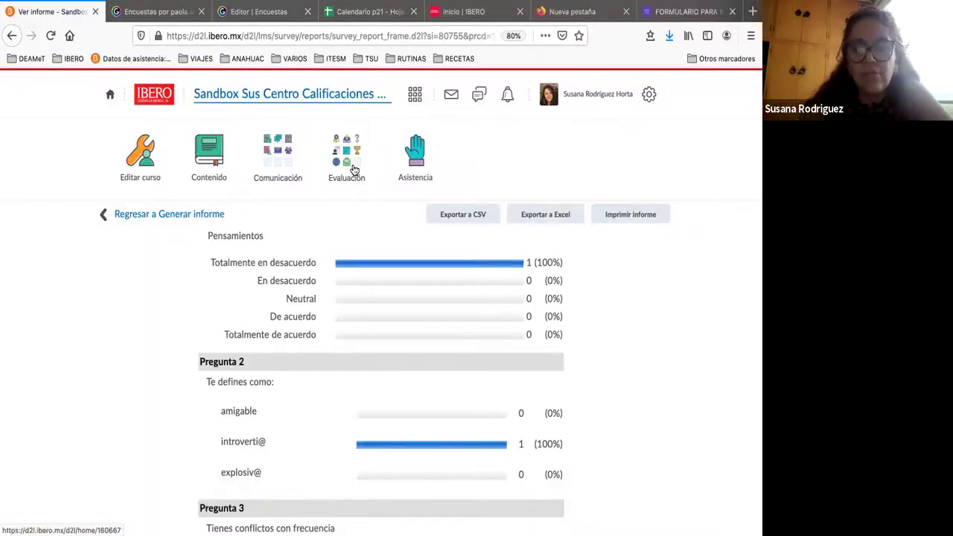
pyautogui.click(354, 170)
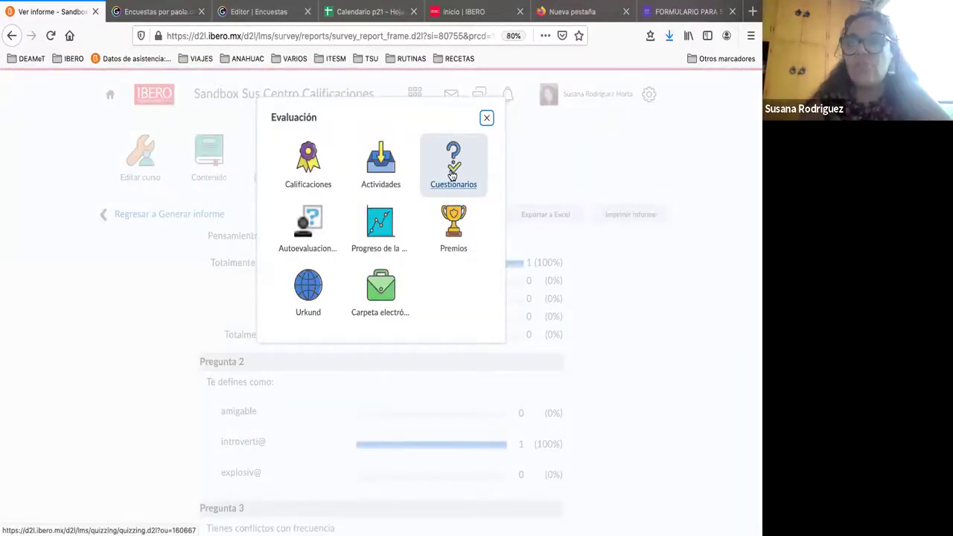
pyautogui.click(452, 175)
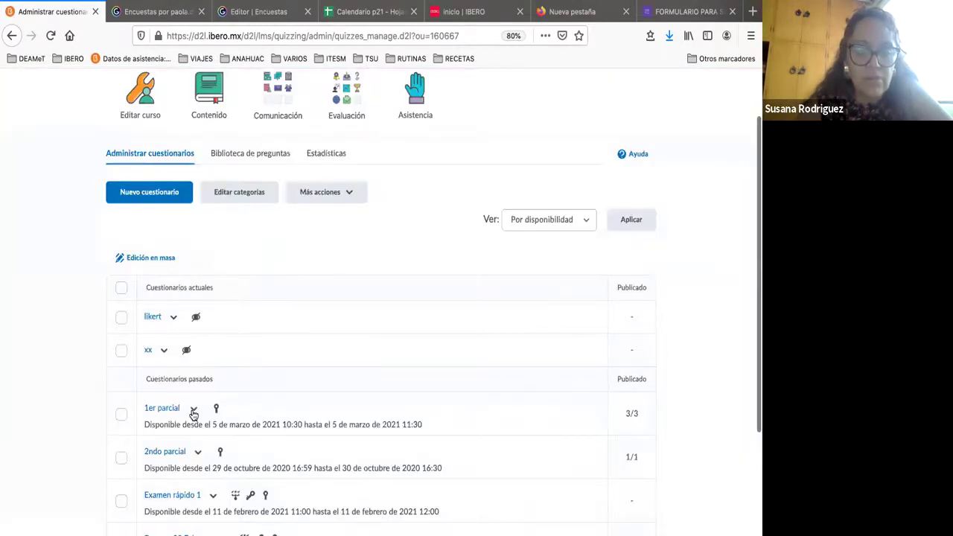
pyautogui.click(193, 411)
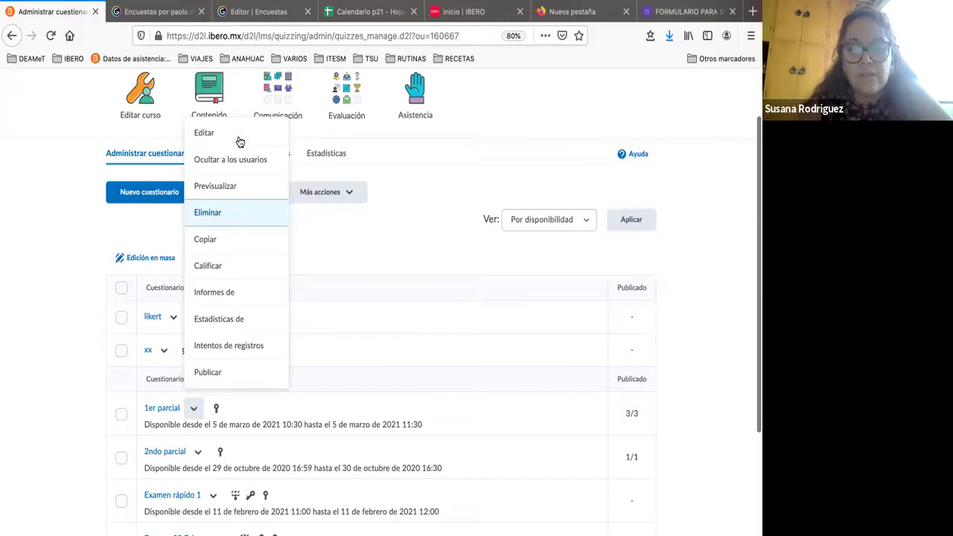
pyautogui.click(240, 141)
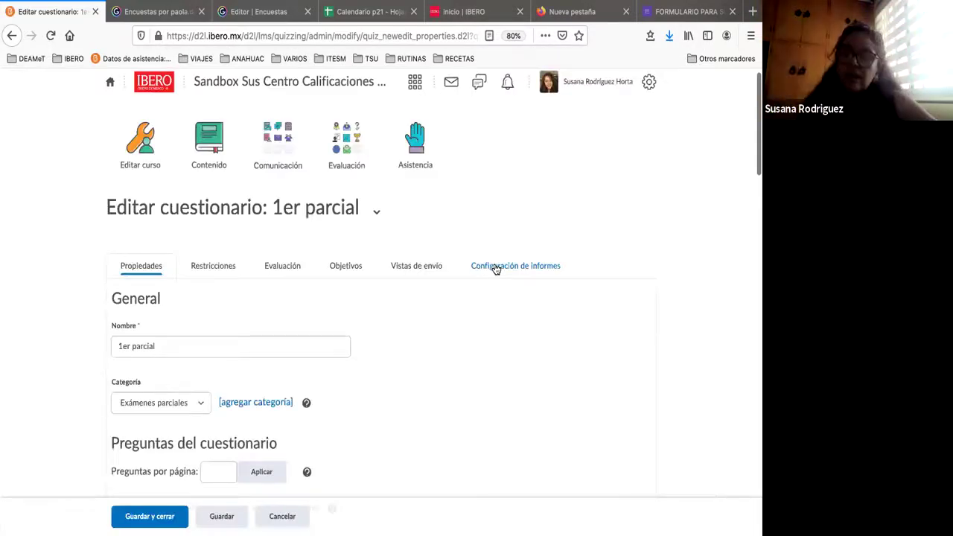
pyautogui.click(495, 268)
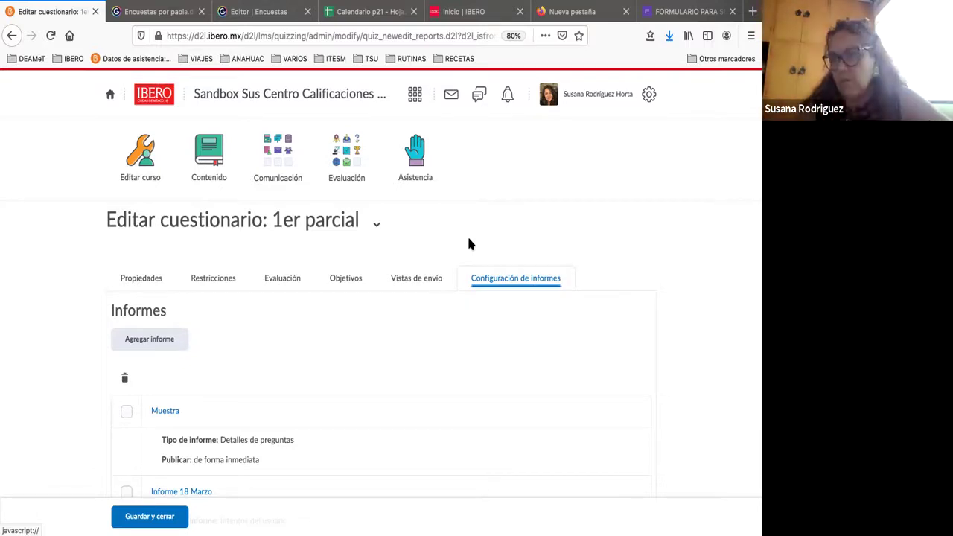
pyautogui.scroll(-1, 468, 244)
pyautogui.scroll(-2, 469, 243)
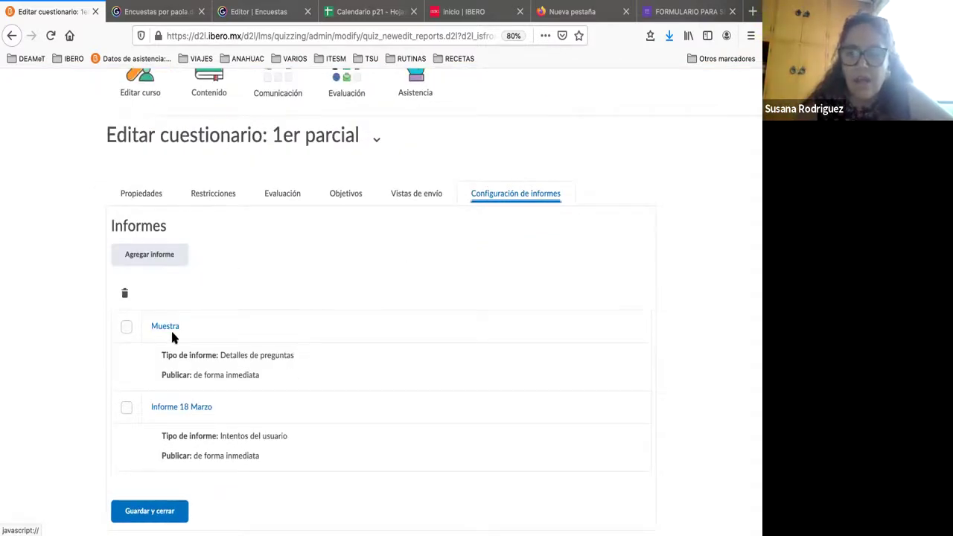
# Step: Start a new report for the 1er parcial quiz and review its Estadísticas de preguntas options
pyautogui.click(168, 257)
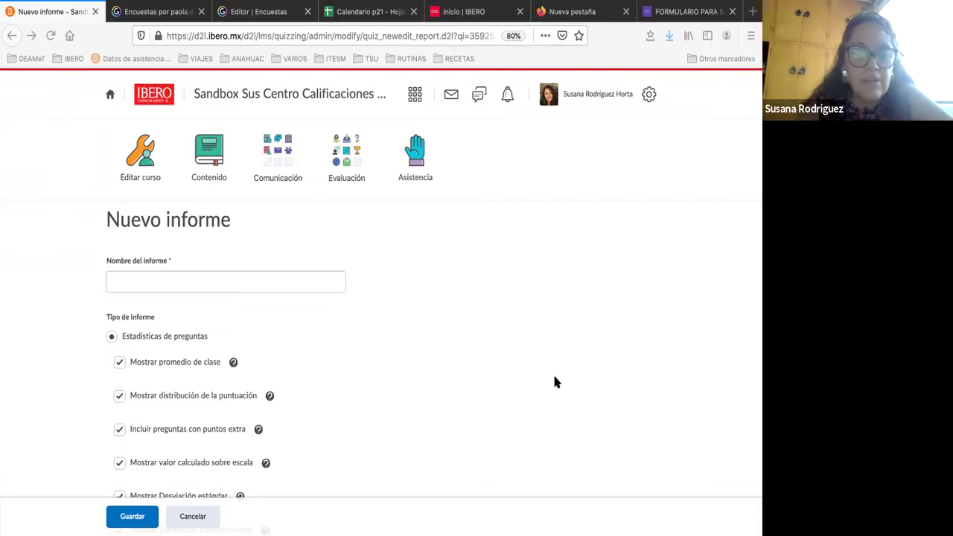
pyautogui.scroll(-5, 554, 381)
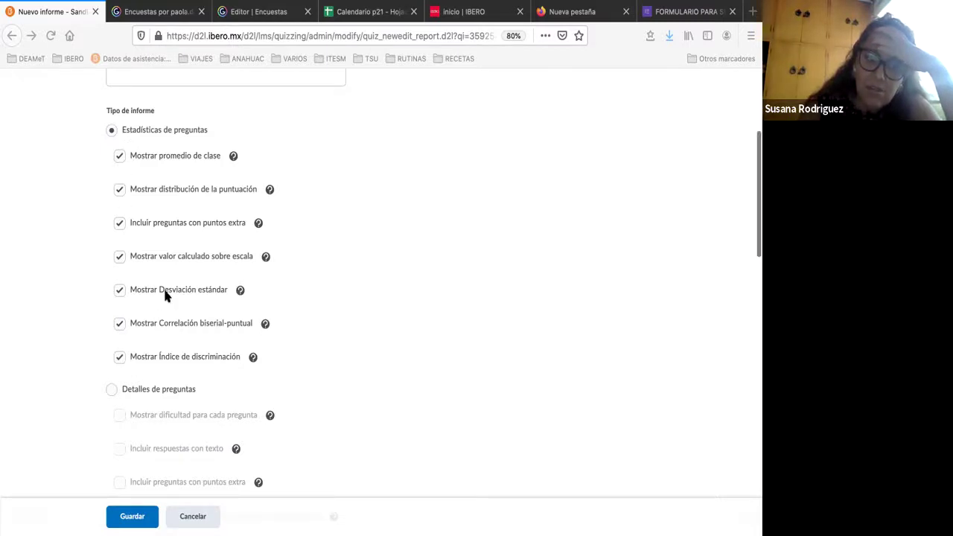
pyautogui.scroll(-1, 166, 295)
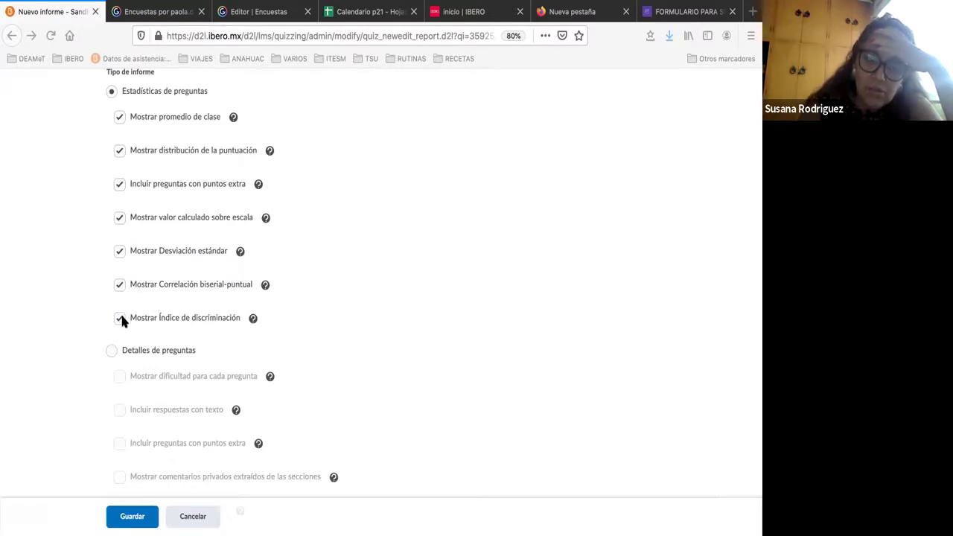
pyautogui.scroll(-6, 121, 318)
pyautogui.scroll(2, 121, 319)
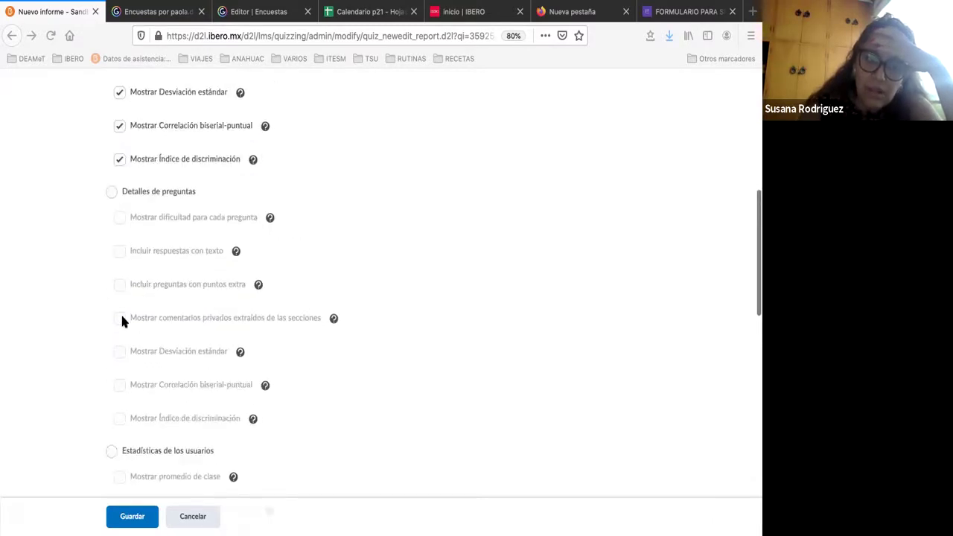
# Step: Try the Detalles de preguntas and Detalles de los intentos types for the new report, reviewing their options
pyautogui.click(111, 189)
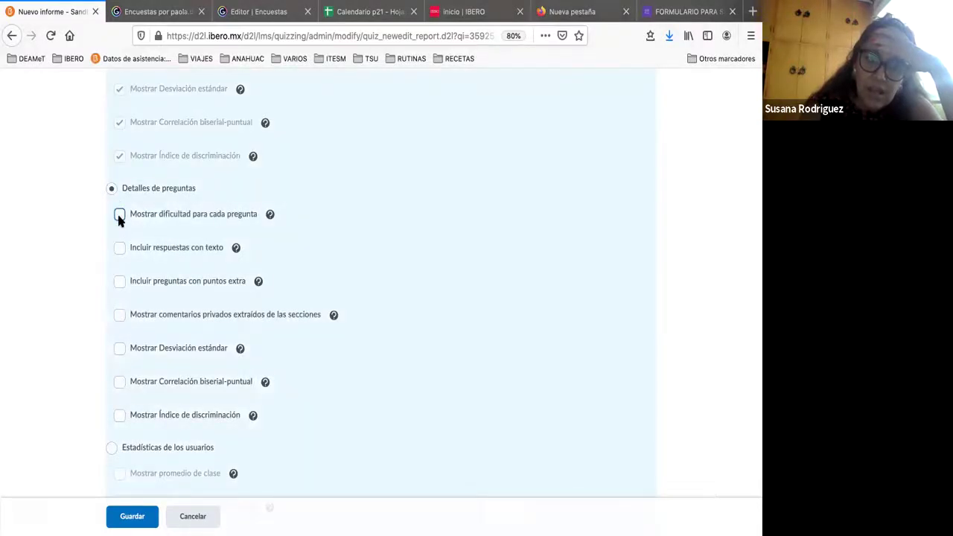
pyautogui.click(119, 215)
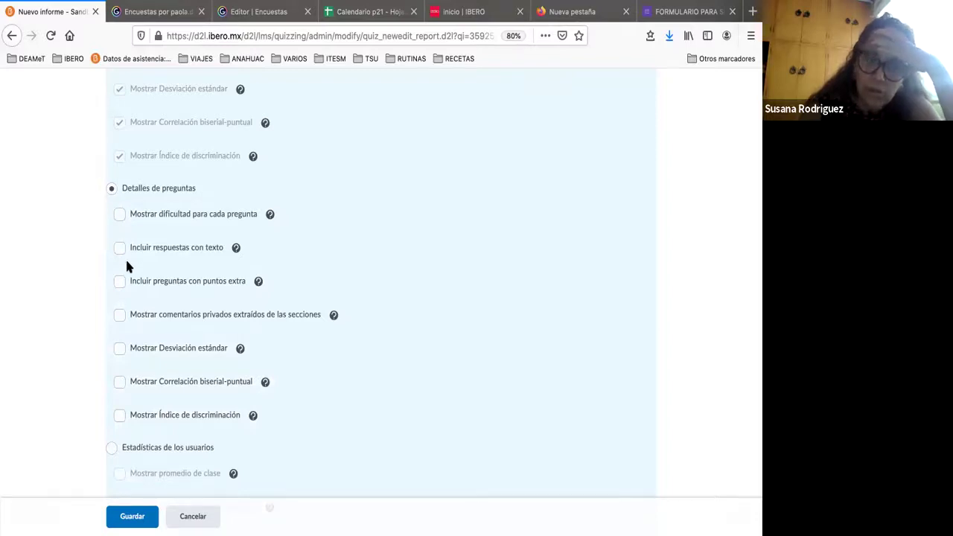
pyautogui.scroll(-1, 132, 340)
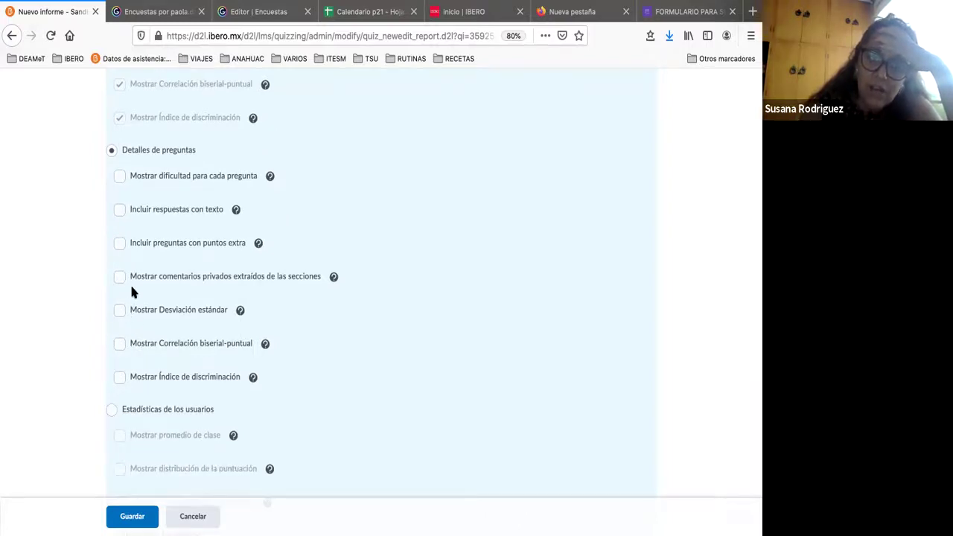
pyautogui.scroll(-3, 131, 292)
pyautogui.scroll(-2, 123, 286)
pyautogui.scroll(-2, 111, 281)
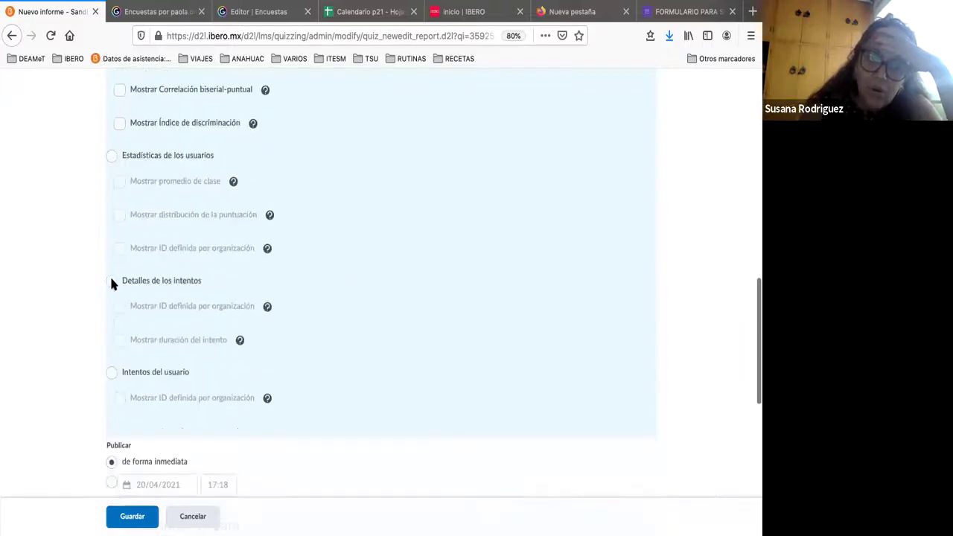
pyautogui.click(111, 280)
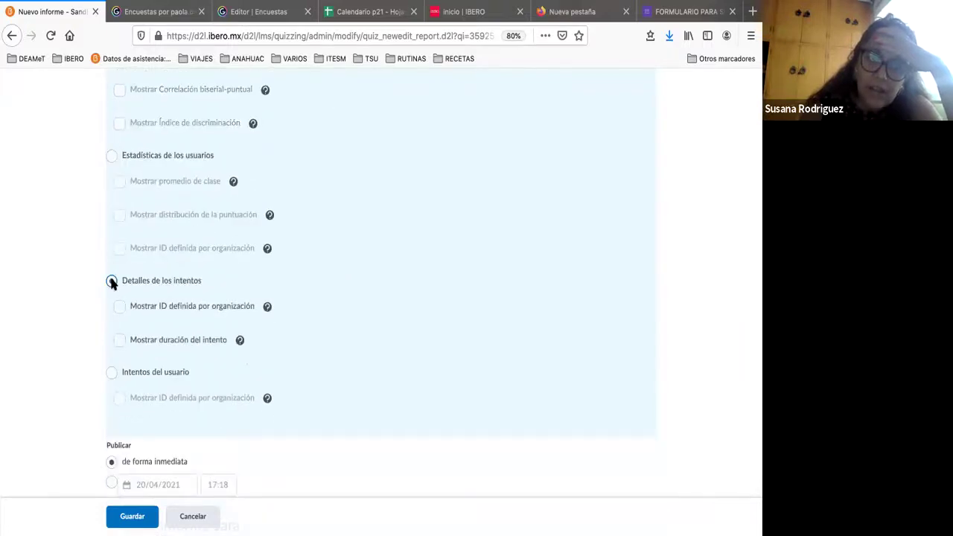
# Step: Set the report type to Intentos del usuario and publish the report for the Instructor role
pyautogui.click(112, 372)
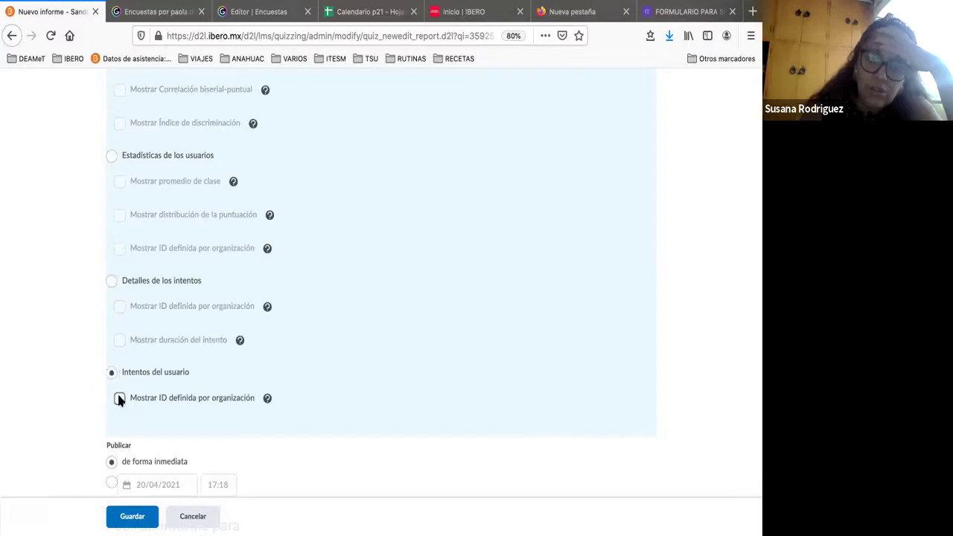
pyautogui.scroll(-5, 119, 400)
pyautogui.scroll(-5, 120, 400)
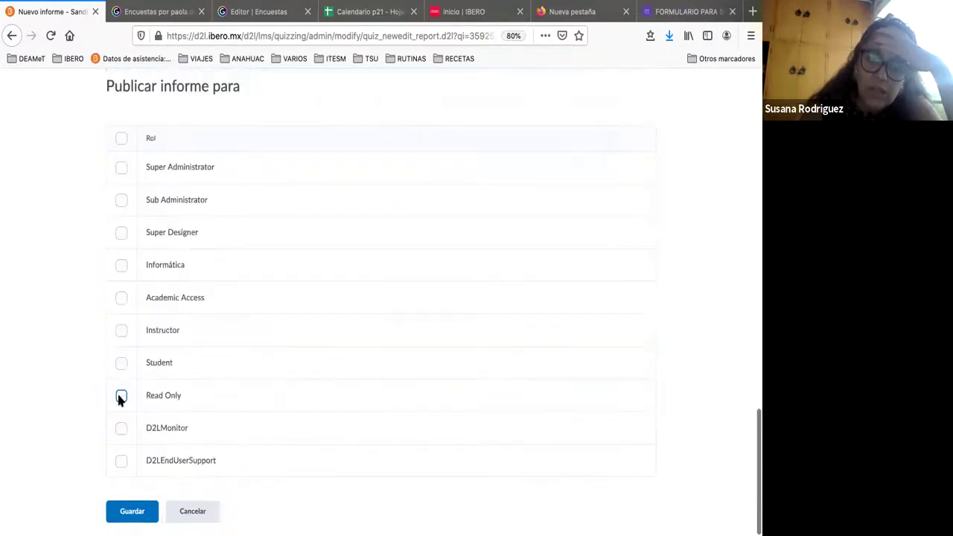
pyautogui.click(121, 330)
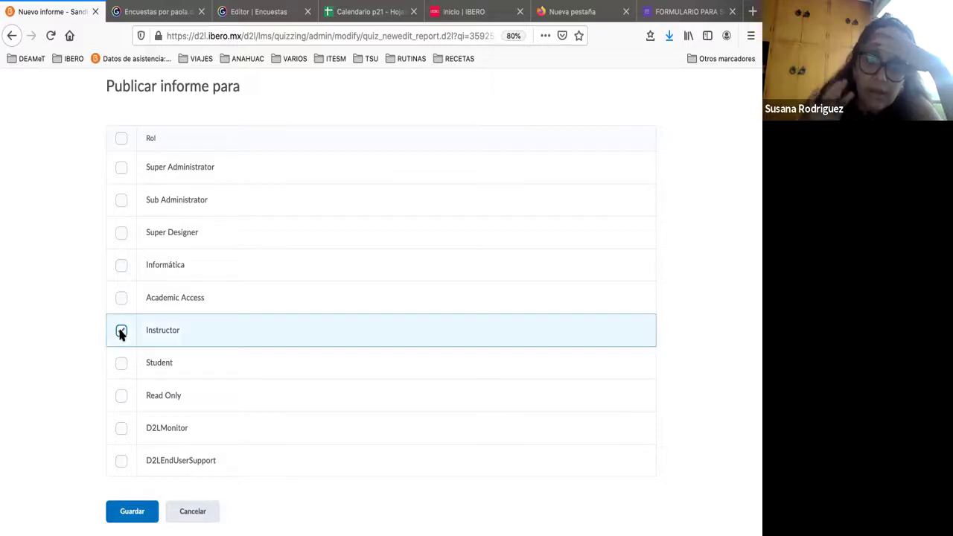
# Step: Name the new quiz report informe 1 and save it
pyautogui.click(123, 511)
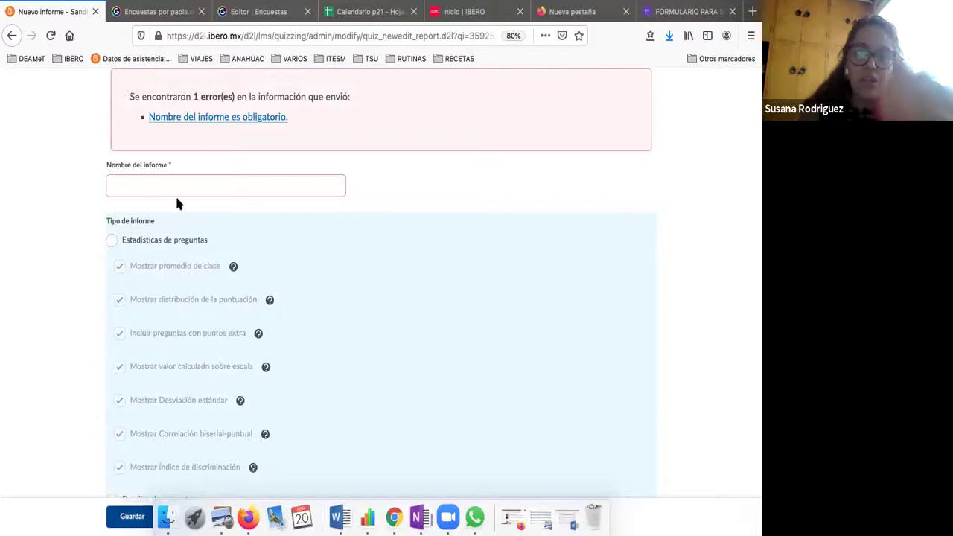
pyautogui.click(178, 186)
pyautogui.write('informe 1')
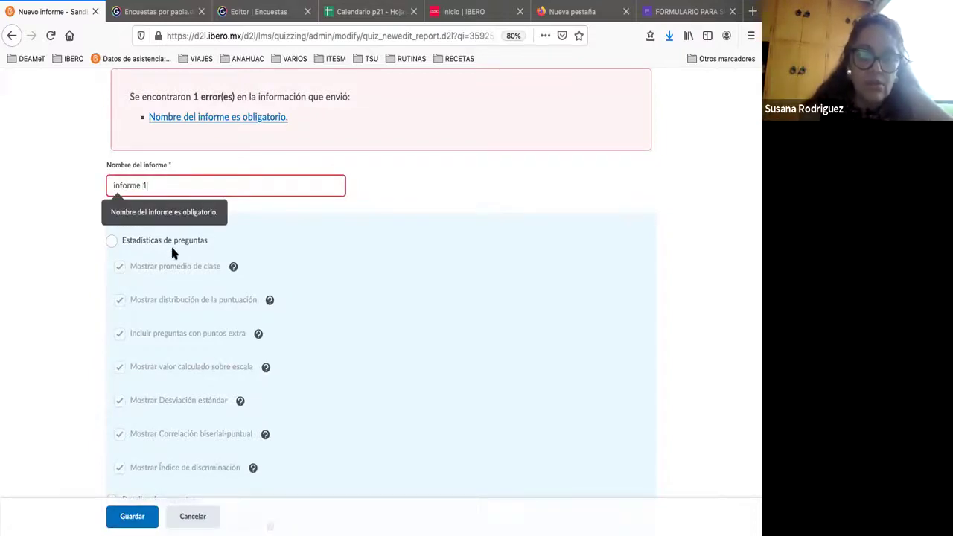
pyautogui.scroll(-2, 134, 521)
pyautogui.scroll(-2, 133, 521)
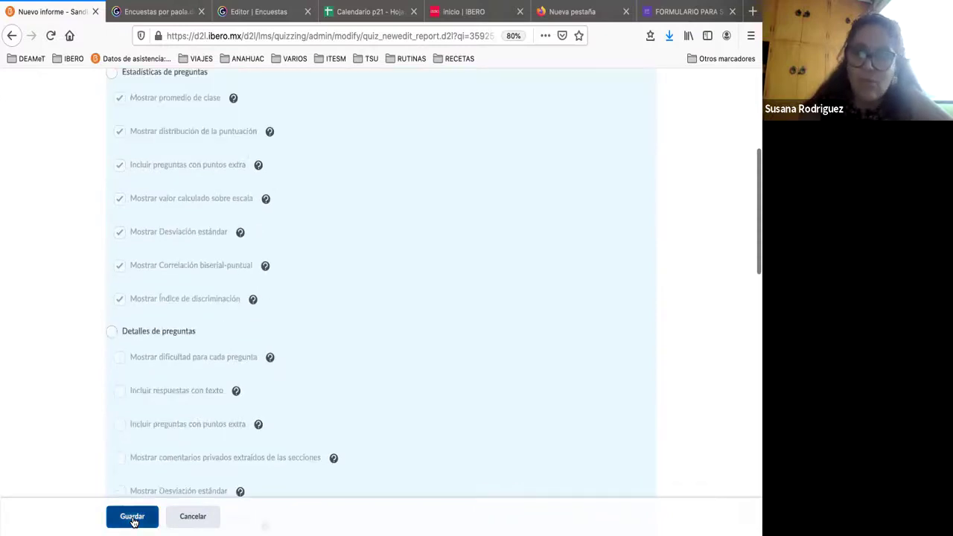
pyautogui.click(133, 518)
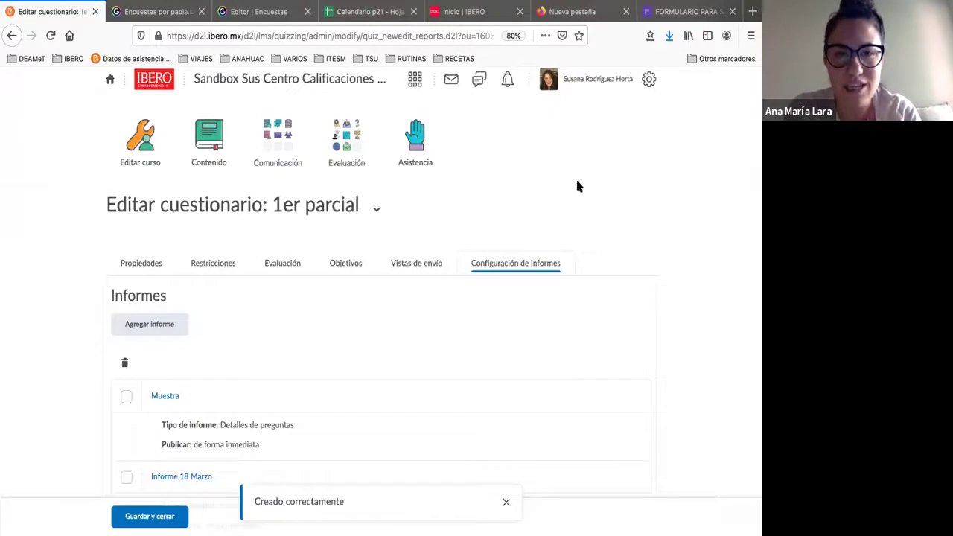
# Step: Examine the 1er parcial quiz's list of configured reports, including each report's type and publication setting
pyautogui.moveTo(398, 7)
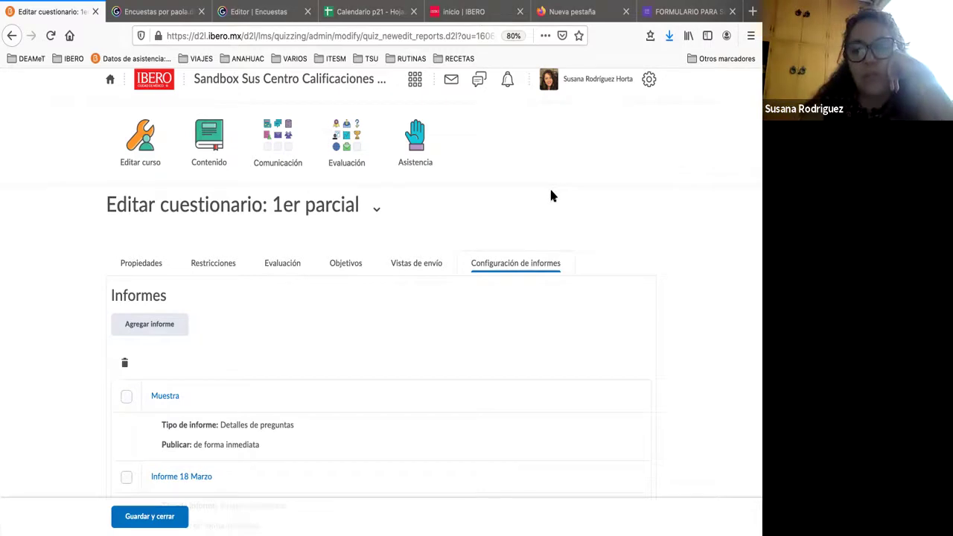
pyautogui.scroll(-1, 551, 195)
pyautogui.scroll(-4, 551, 195)
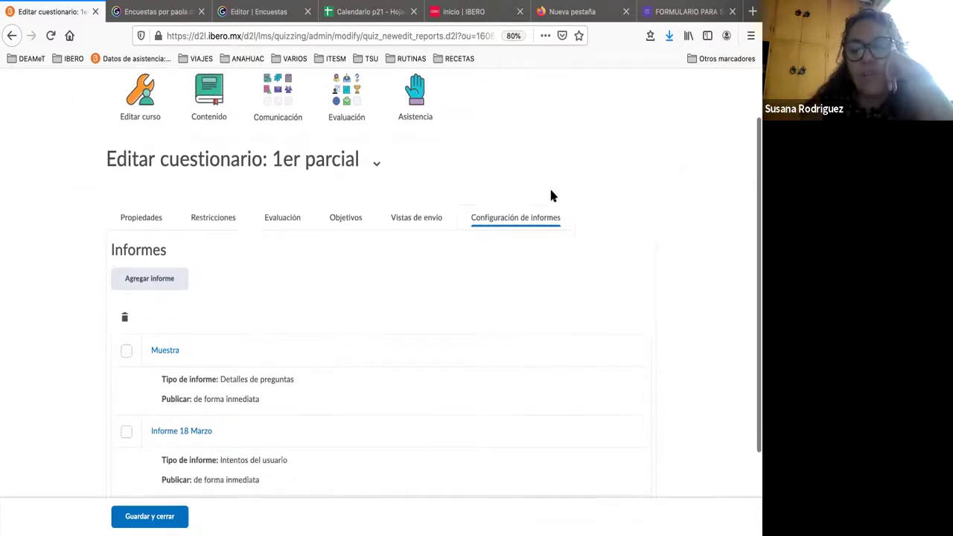
pyautogui.scroll(-1, 552, 196)
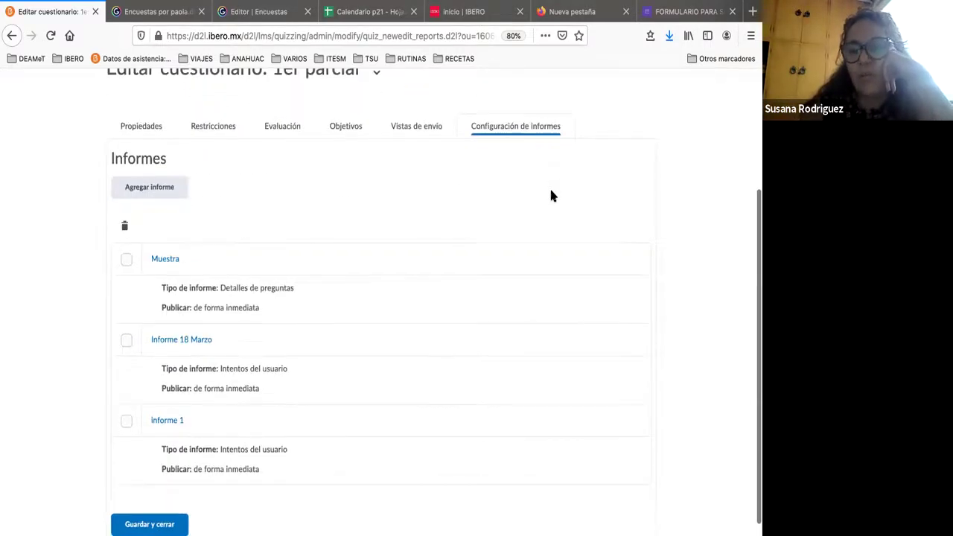
pyautogui.scroll(6, 552, 196)
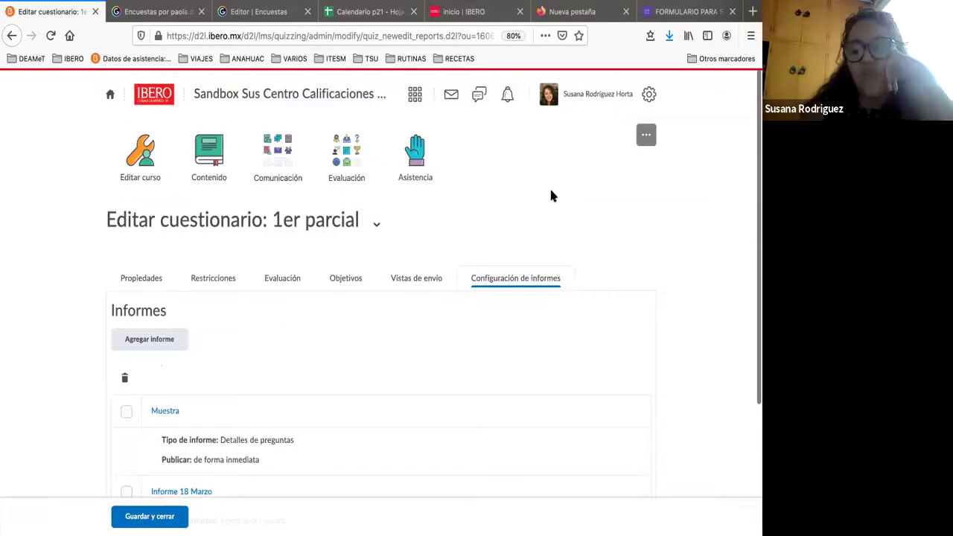
pyautogui.scroll(-6, 551, 195)
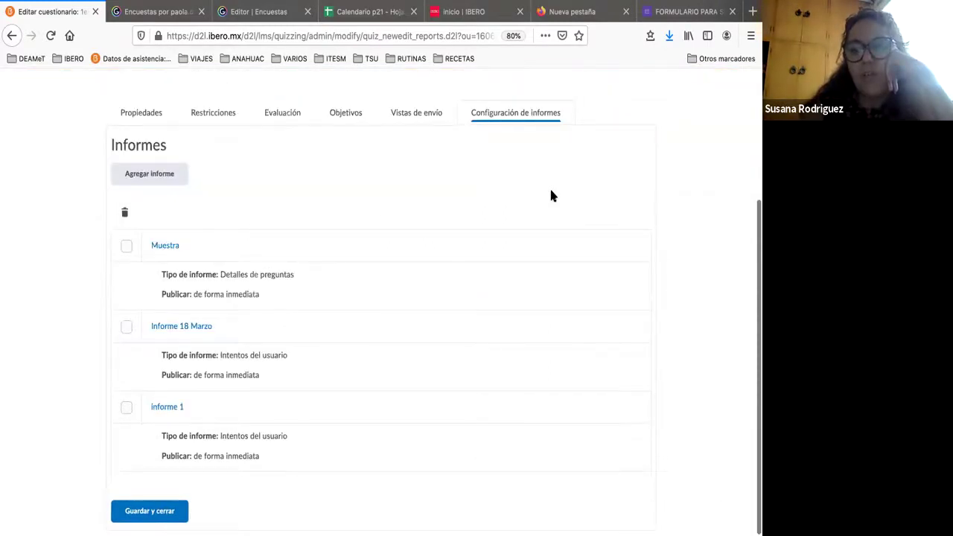
pyautogui.scroll(1, 552, 196)
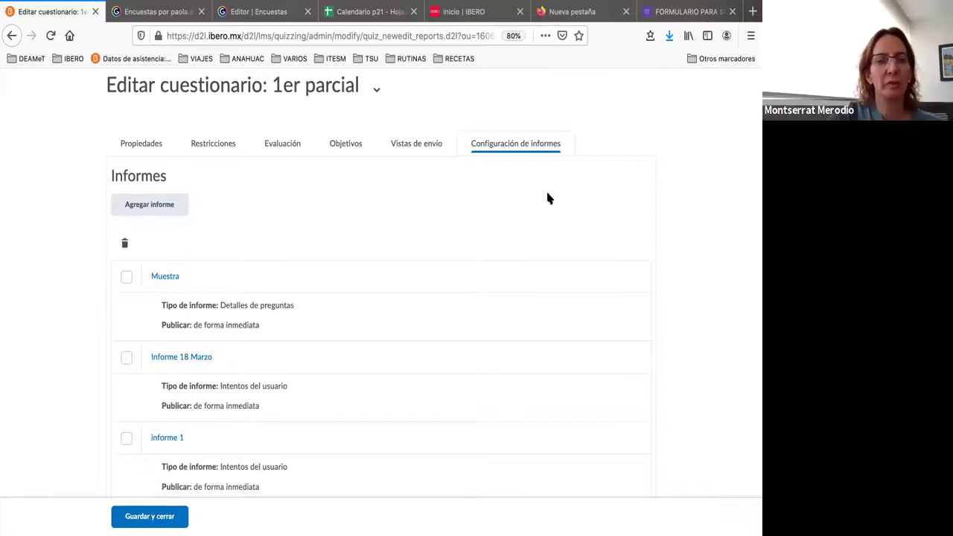
pyautogui.scroll(-1, 547, 198)
pyautogui.scroll(5, 547, 198)
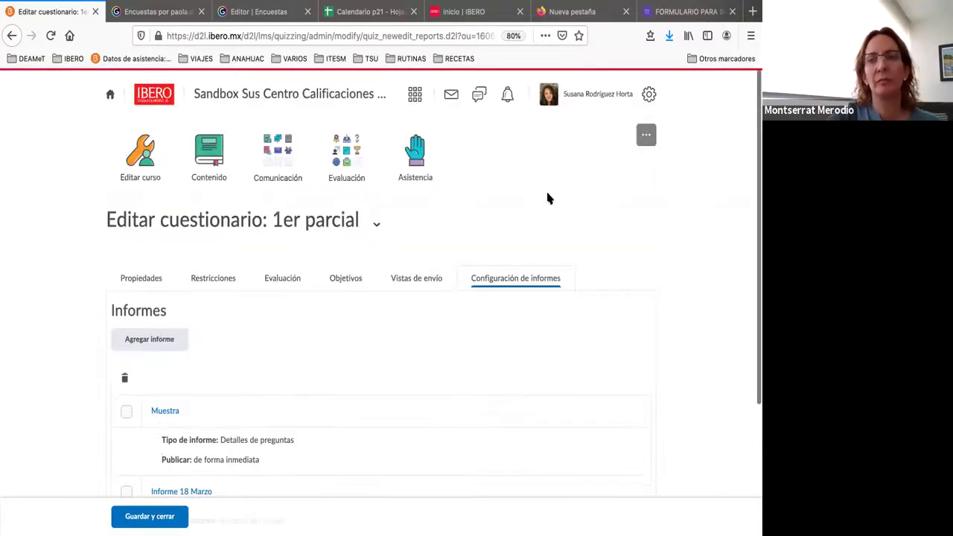